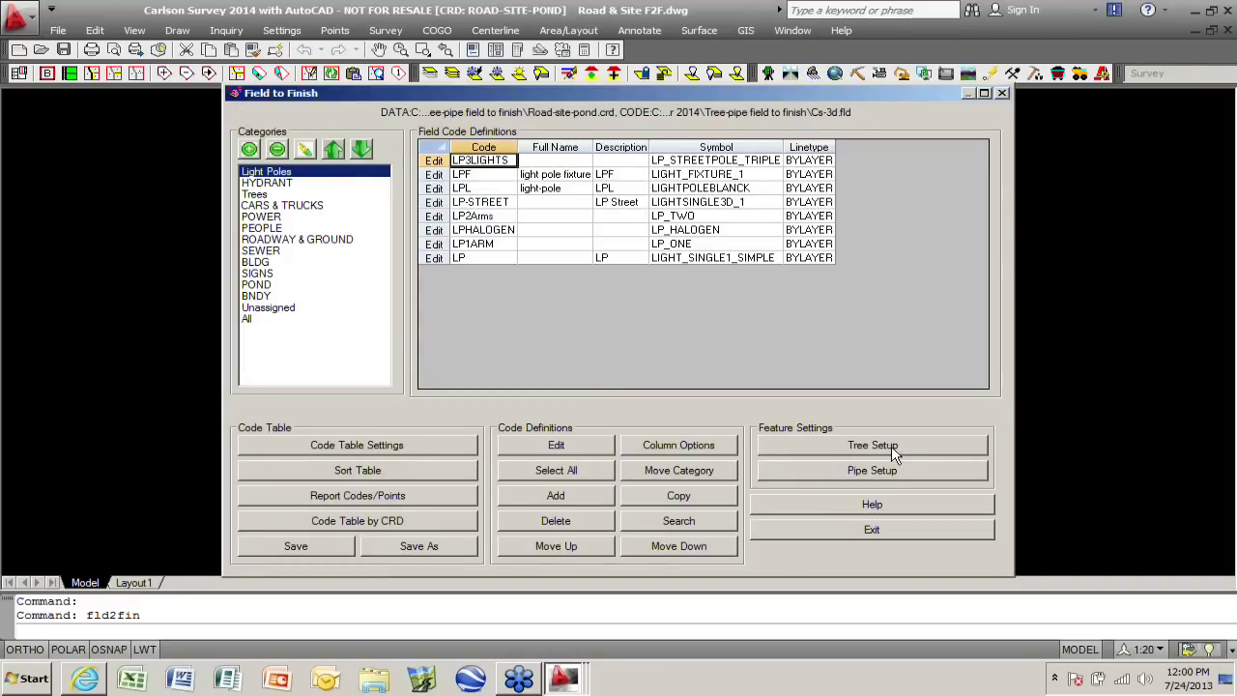
- Review the tree survey settings, including the label options and GIS attribute names, and accept them
{"action": "left_click", "coordinate": [837, 447]}
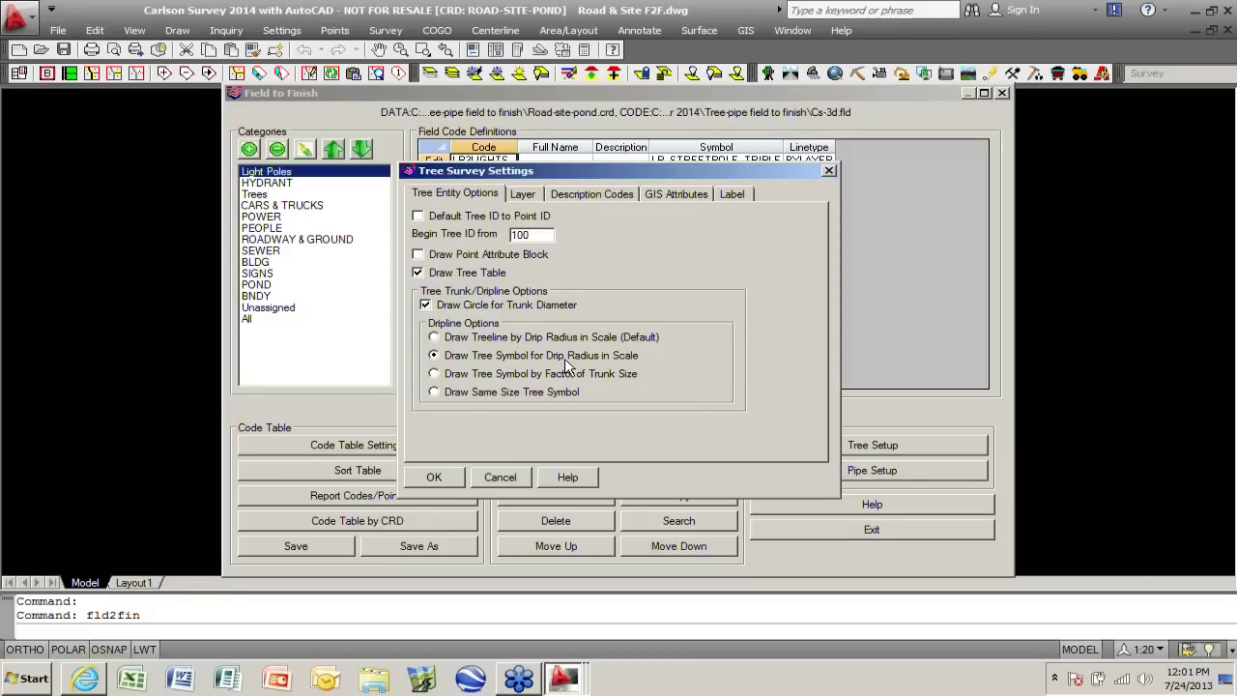
{"action": "left_click", "coordinate": [737, 196]}
{"action": "left_click", "coordinate": [692, 197]}
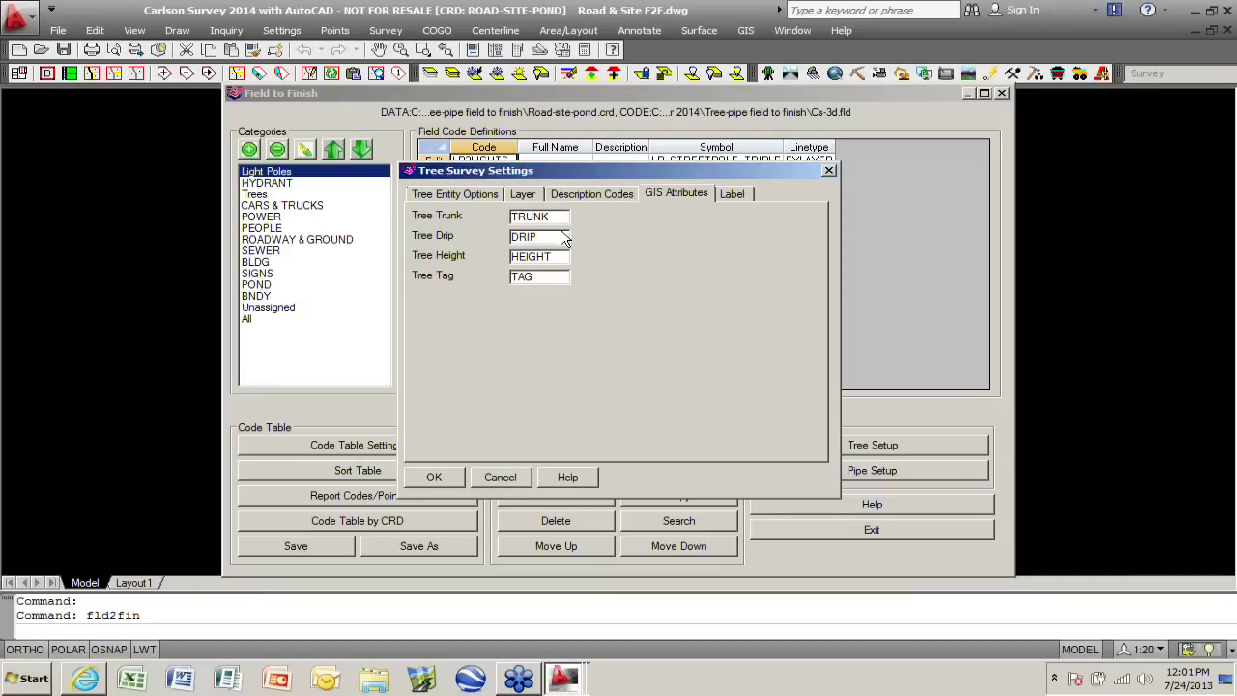
{"action": "left_click", "coordinate": [432, 476]}
- In the pipe settings, keep the length label position at Above Pipe and set the draw pipe type to 3D Faces
{"action": "left_click", "coordinate": [823, 474]}
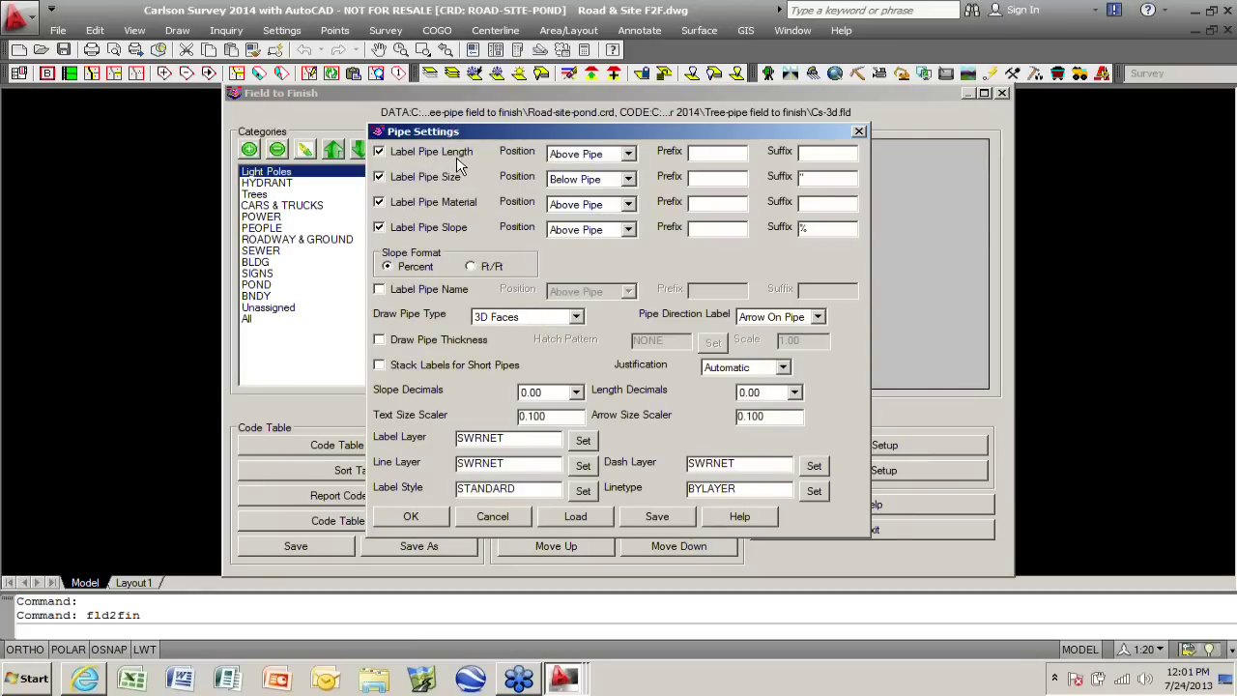
{"action": "left_click", "coordinate": [628, 155]}
{"action": "left_click", "coordinate": [628, 158]}
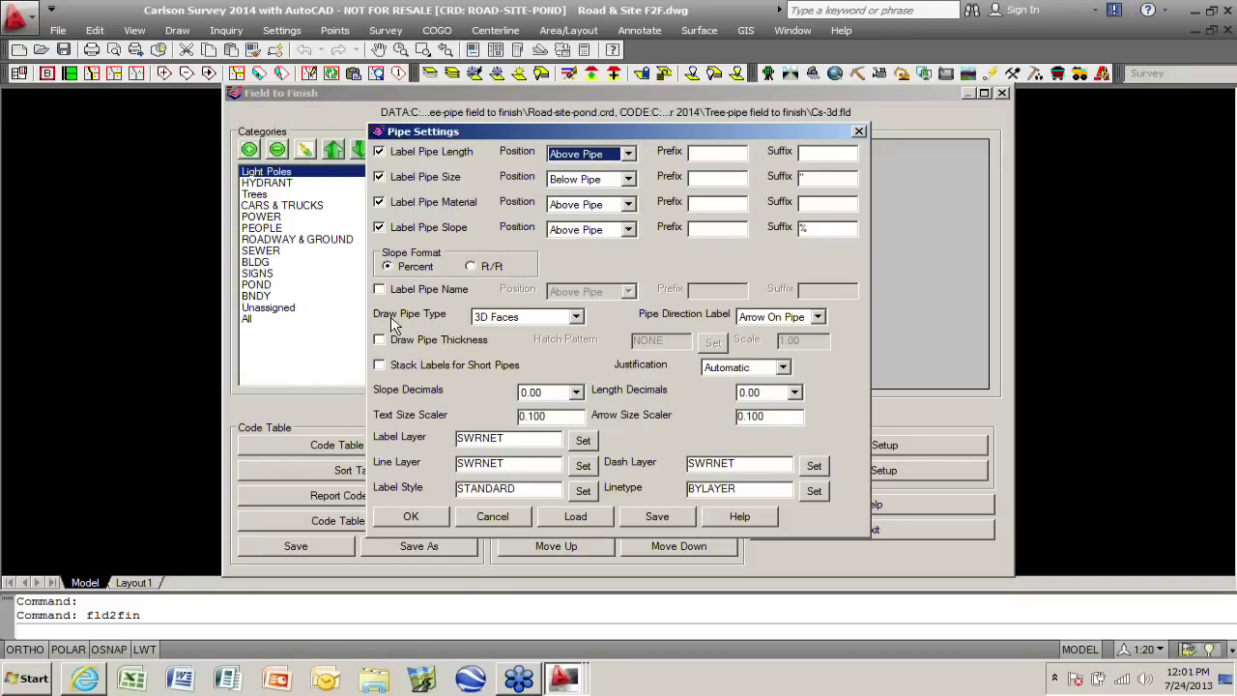
{"action": "left_click", "coordinate": [577, 321]}
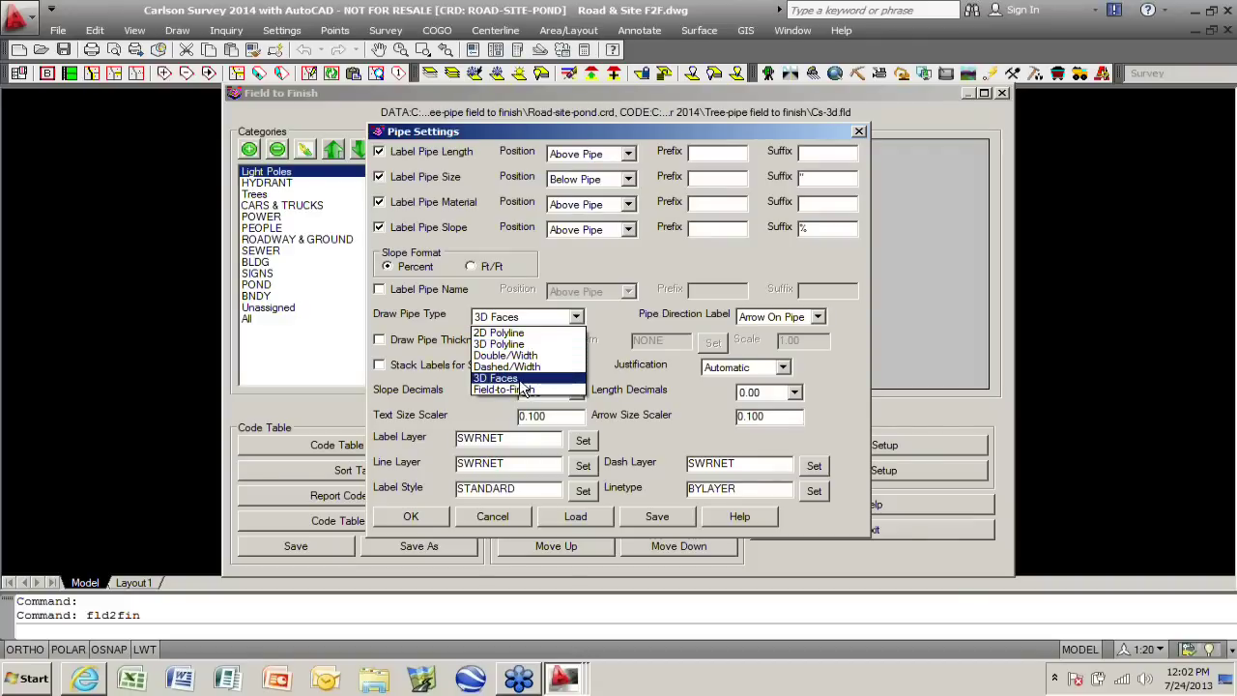
{"action": "left_click", "coordinate": [526, 379]}
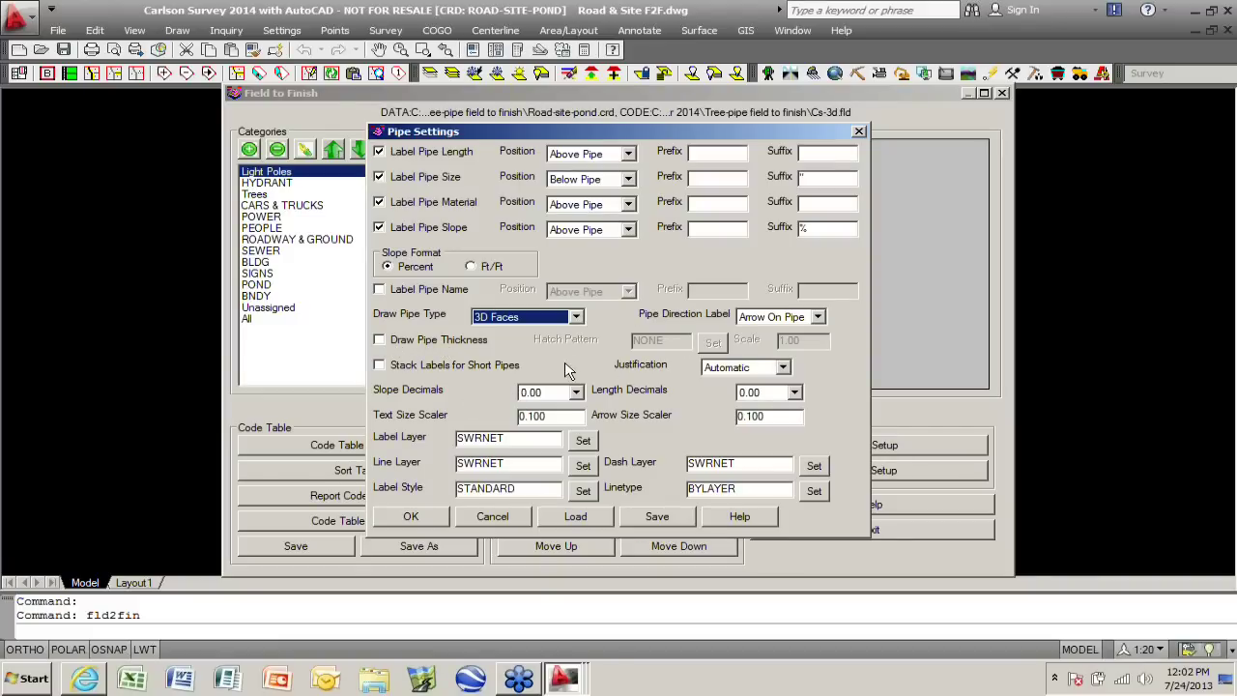
{"action": "left_click", "coordinate": [411, 517]}
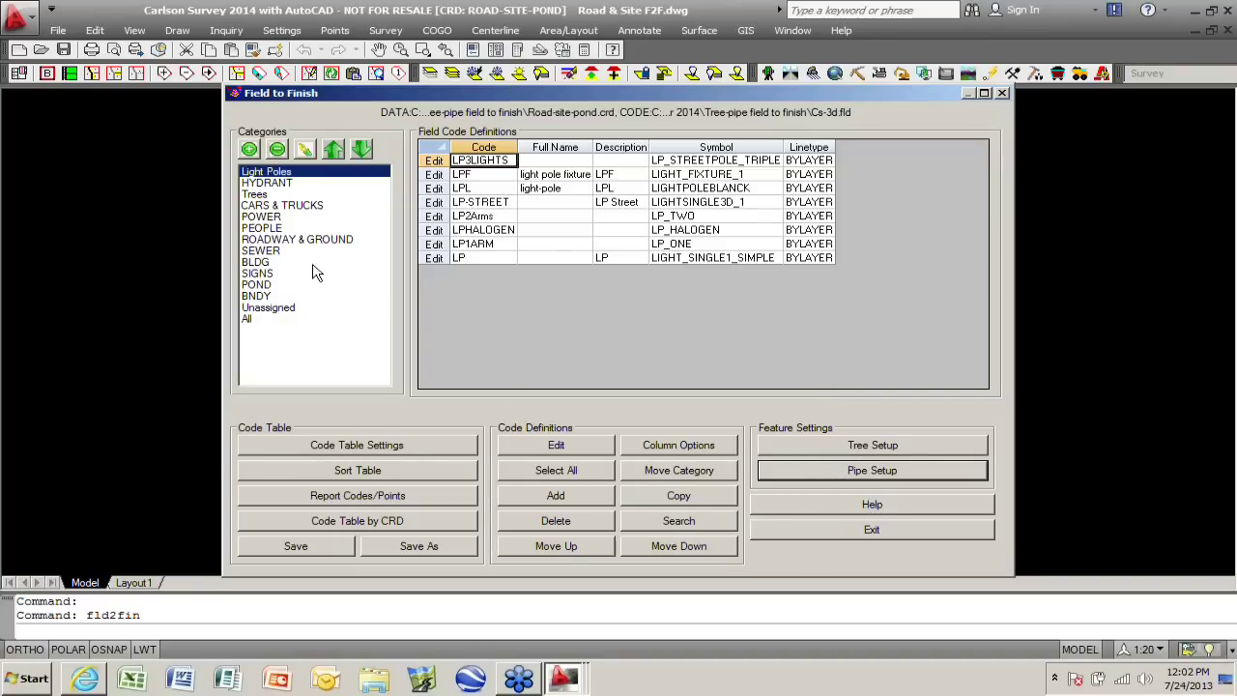
- Set the feature type of the PIPE code in the SEWER category to Pipe
{"action": "left_click", "coordinate": [266, 251]}
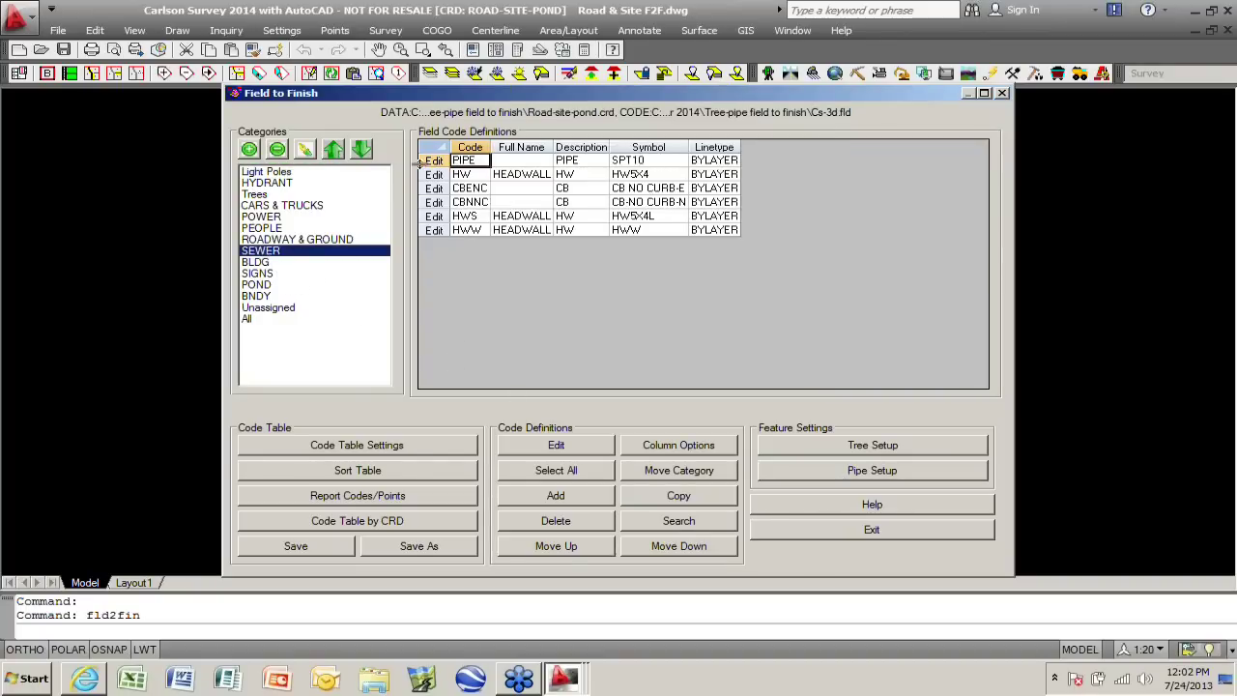
{"action": "left_click", "coordinate": [433, 161]}
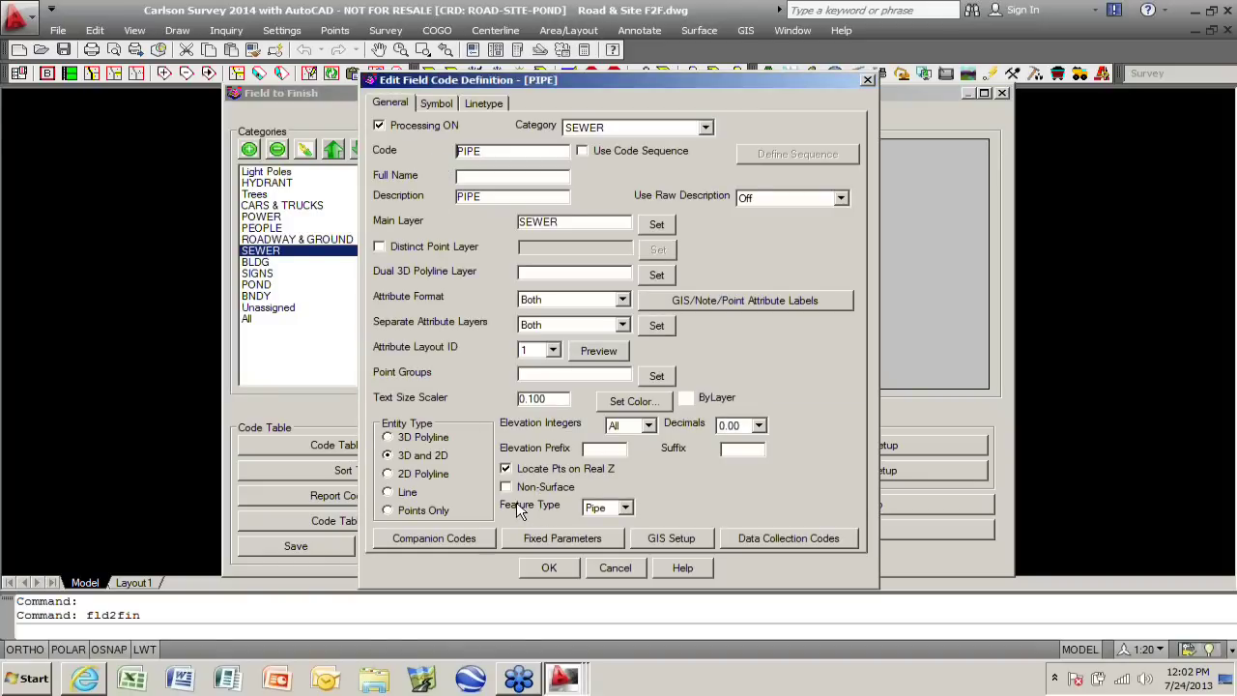
{"action": "left_click", "coordinate": [626, 509]}
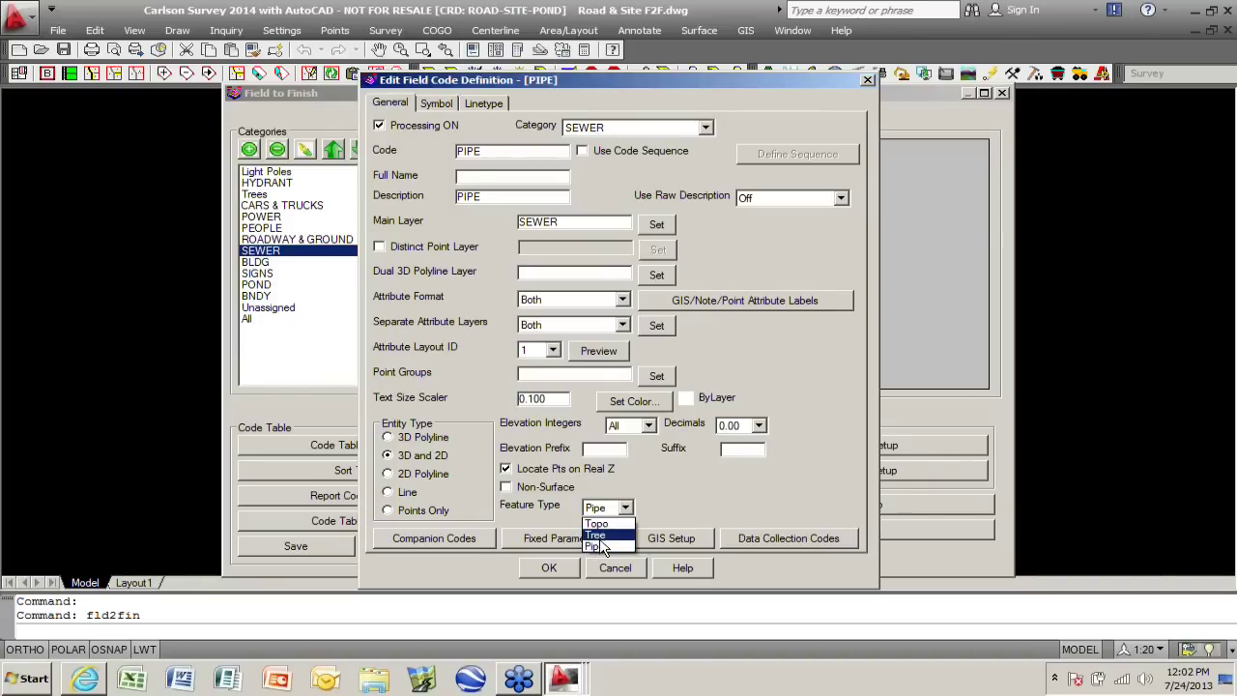
{"action": "left_click", "coordinate": [599, 545]}
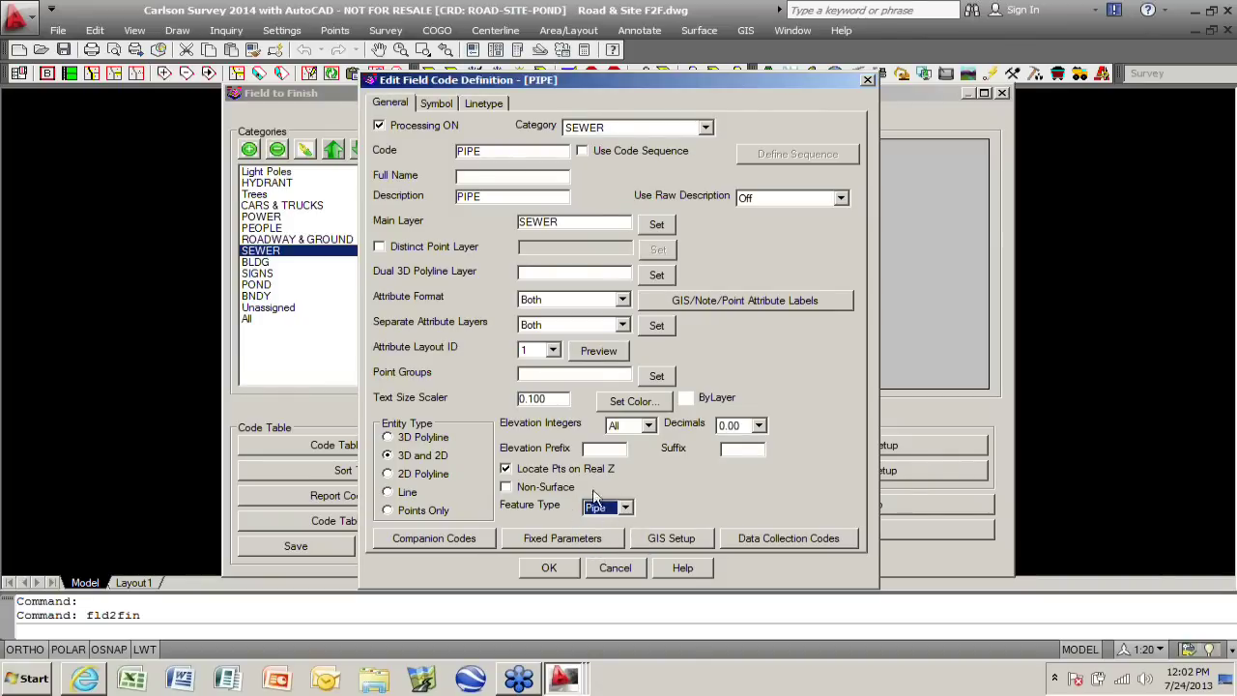
{"action": "left_click", "coordinate": [549, 568]}
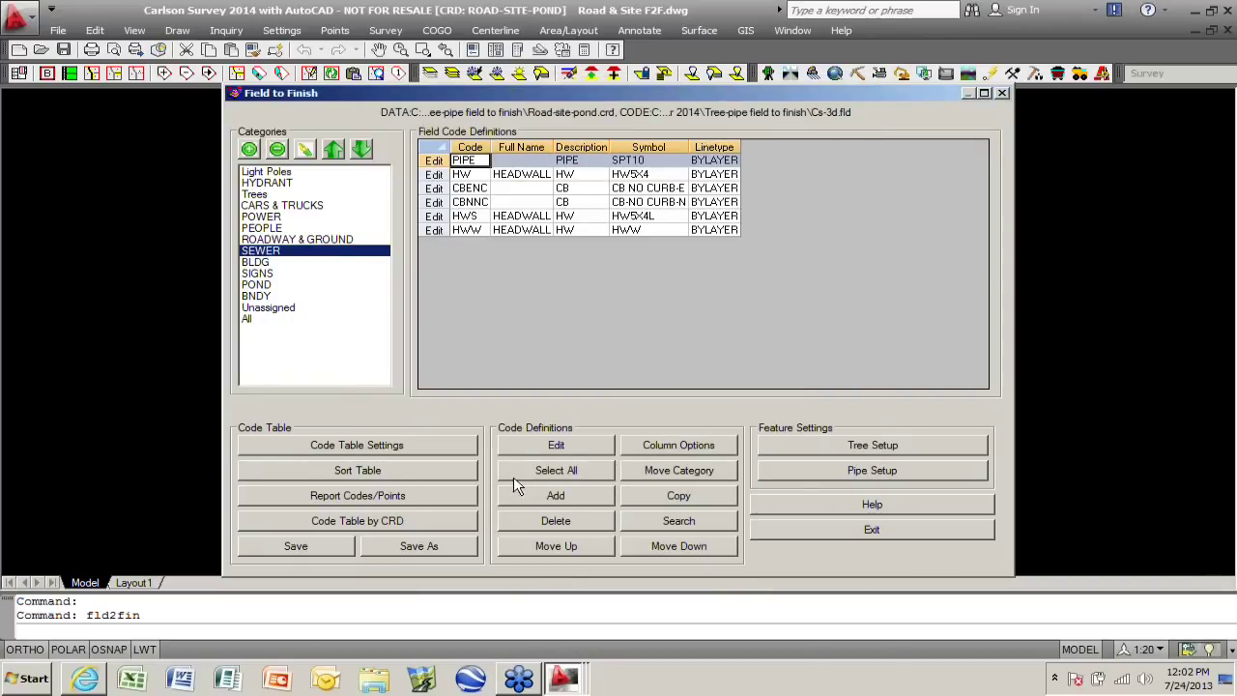
- Review the special codes of the code table, including the PHOTO code
{"action": "left_click", "coordinate": [390, 450]}
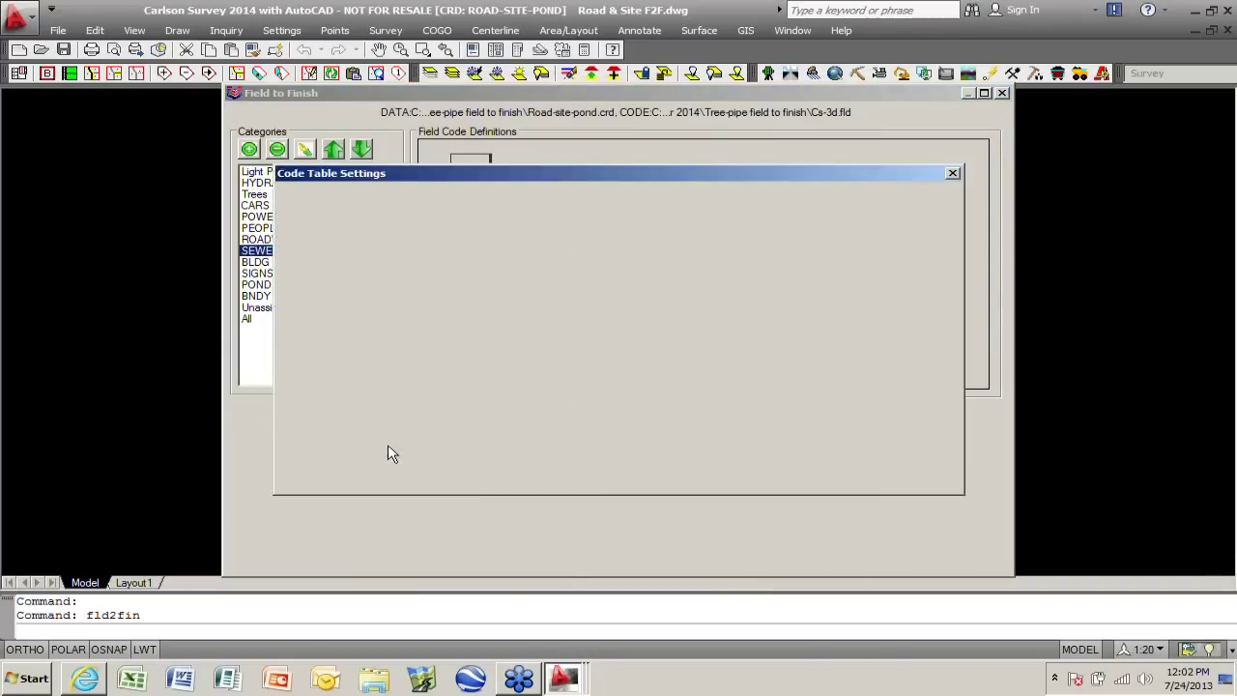
{"action": "left_click", "coordinate": [356, 450]}
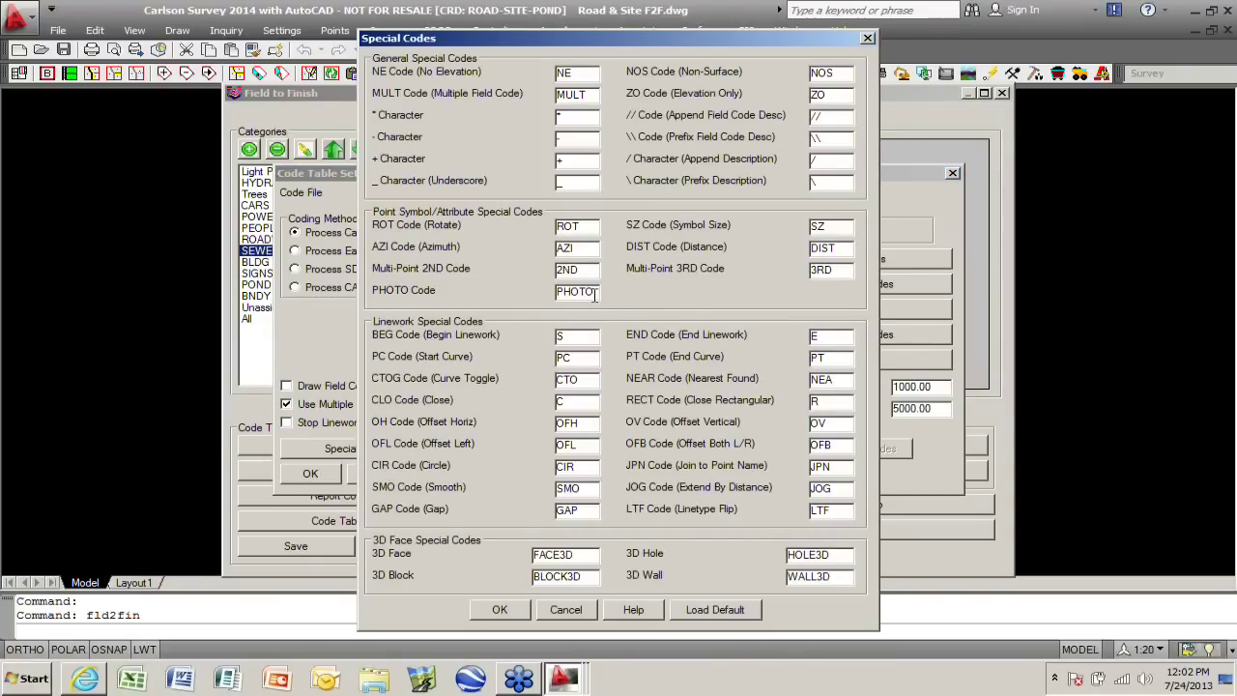
{"action": "left_click_drag", "start_coordinate": [596, 294], "coordinate": [551, 295]}
{"action": "left_click", "coordinate": [502, 611]}
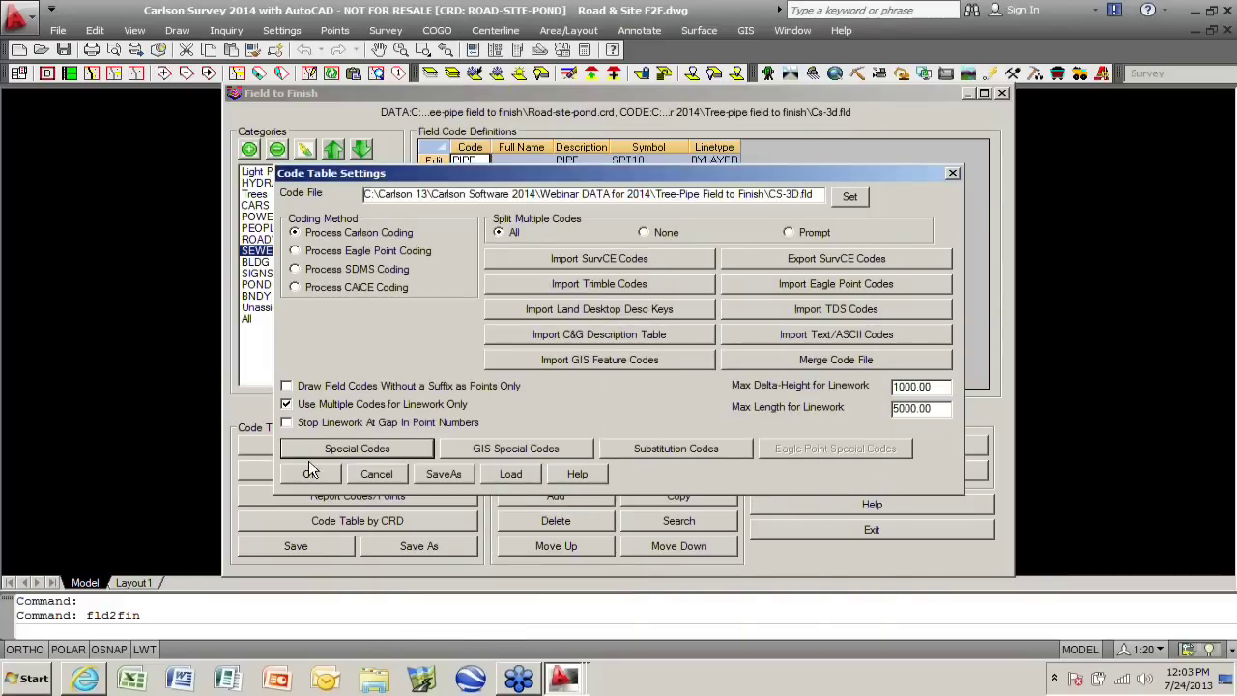
{"action": "left_click", "coordinate": [310, 472]}
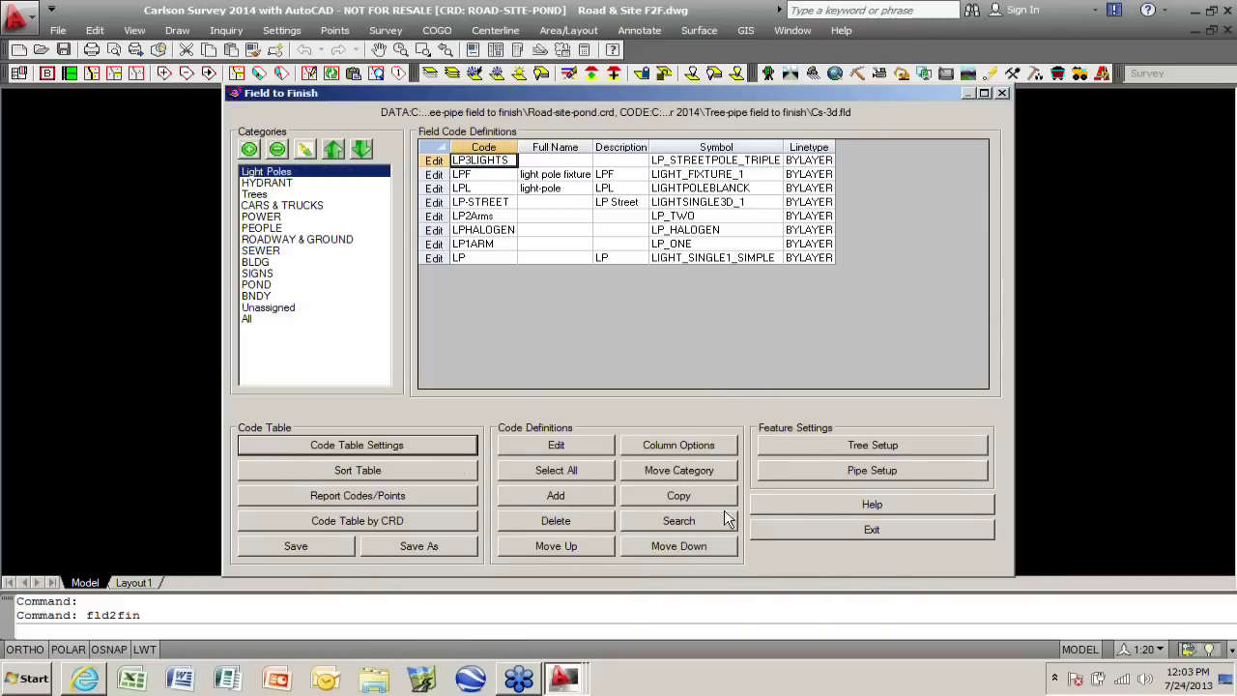
- Exit the field code editor and run a Tree Report for all field codes
{"action": "left_click", "coordinate": [818, 532]}
{"action": "left_click", "coordinate": [558, 353]}
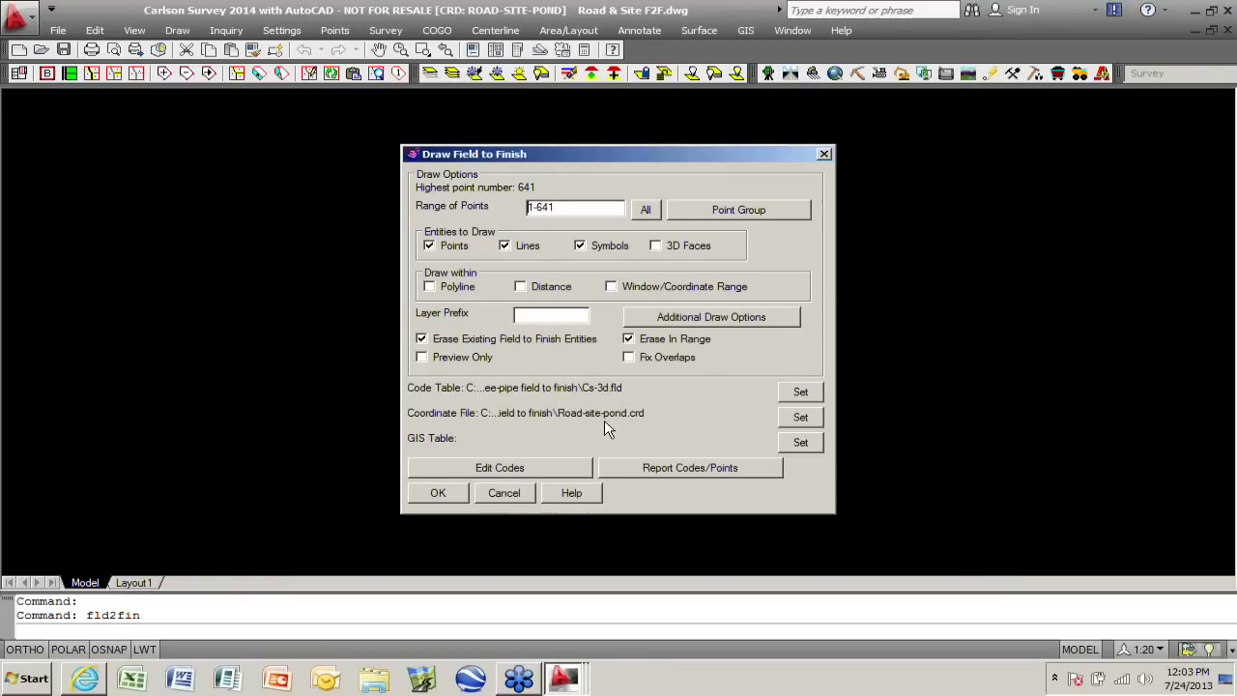
{"action": "left_click", "coordinate": [687, 470]}
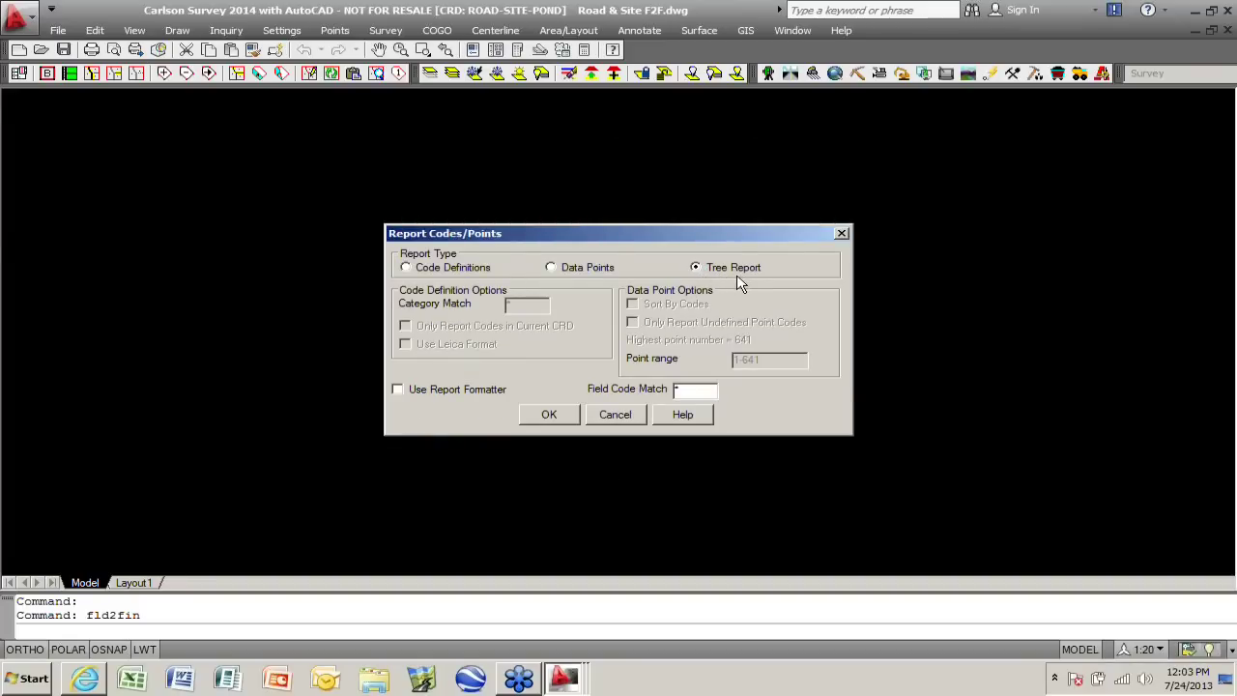
{"action": "left_click", "coordinate": [548, 416]}
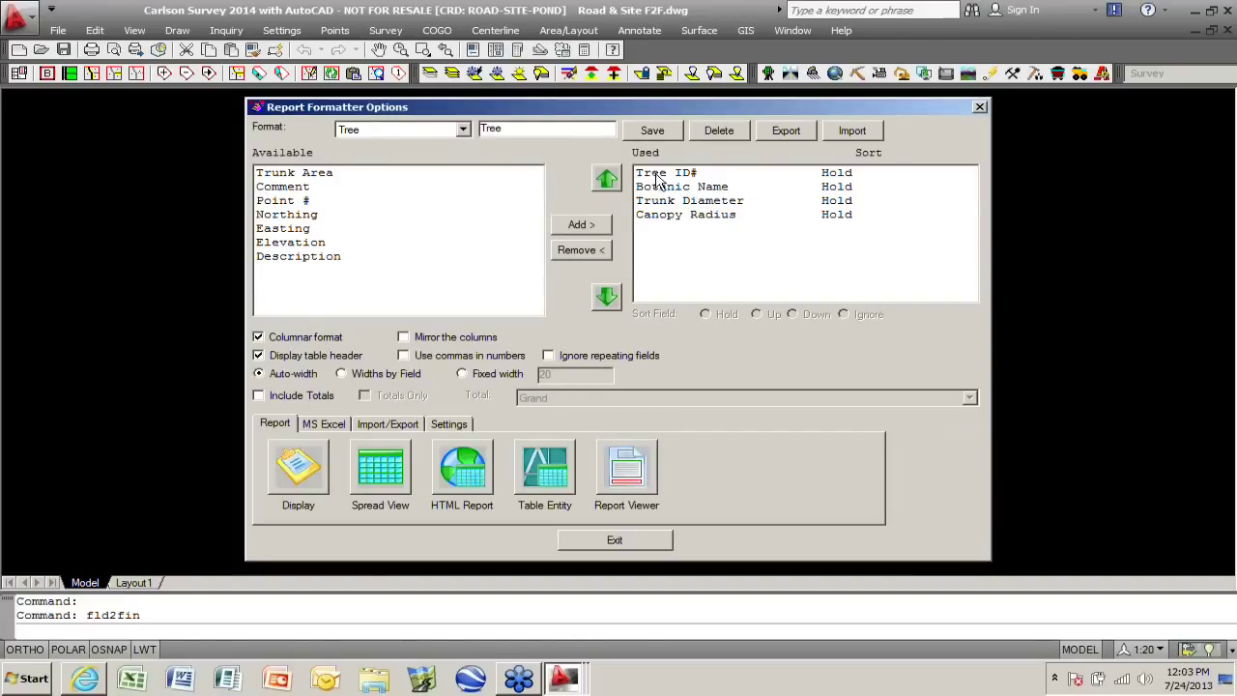
- Remove Tree ID# from the report's used fields, add it back and move it to the head of the list
{"action": "left_click", "coordinate": [657, 180]}
{"action": "left_click", "coordinate": [585, 251]}
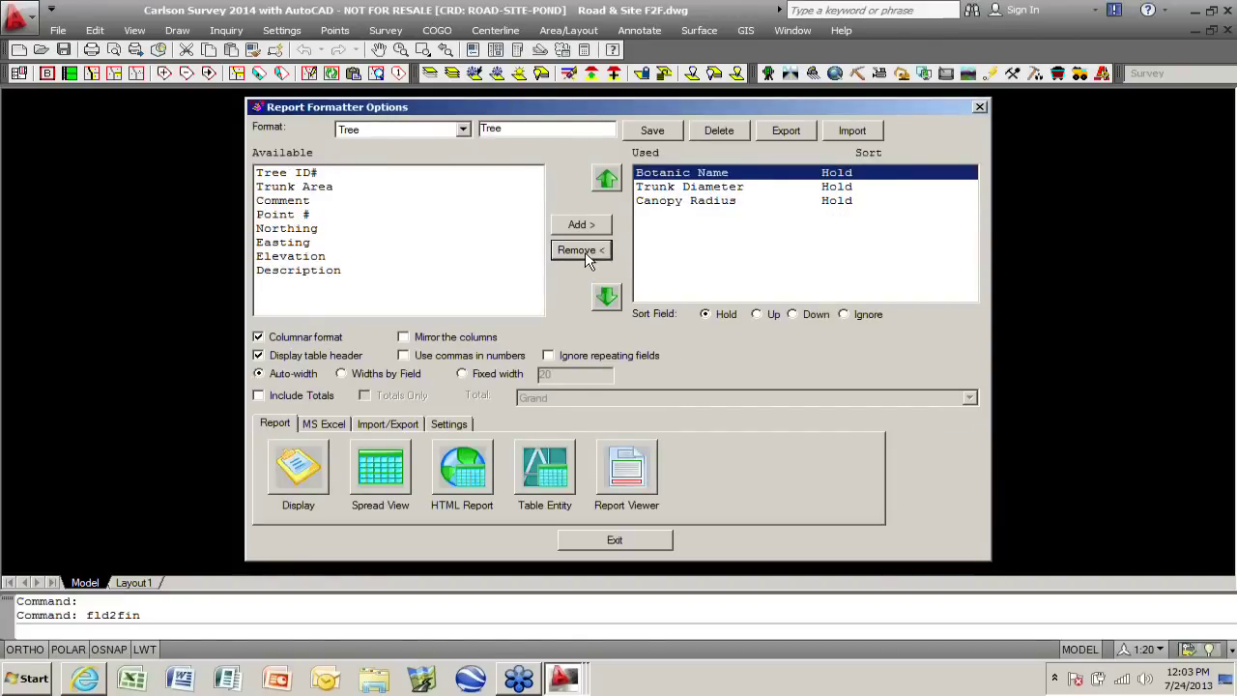
{"action": "left_click", "coordinate": [333, 178]}
{"action": "left_click", "coordinate": [571, 225]}
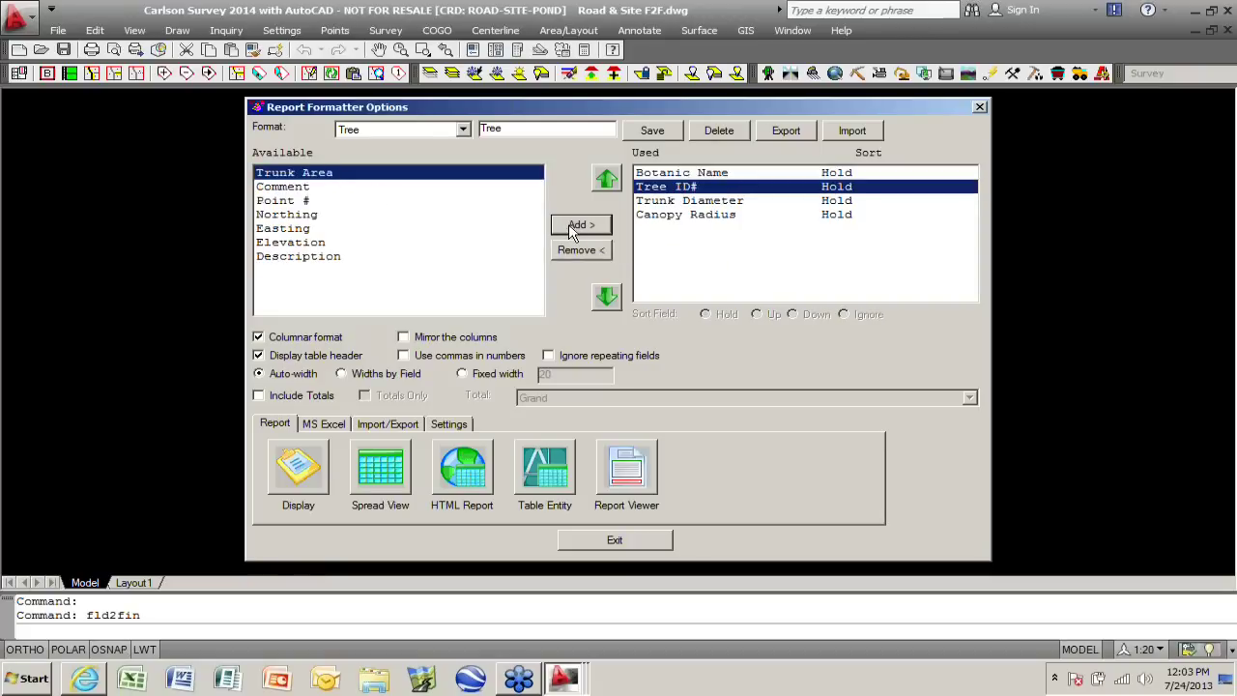
{"action": "left_click", "coordinate": [607, 179]}
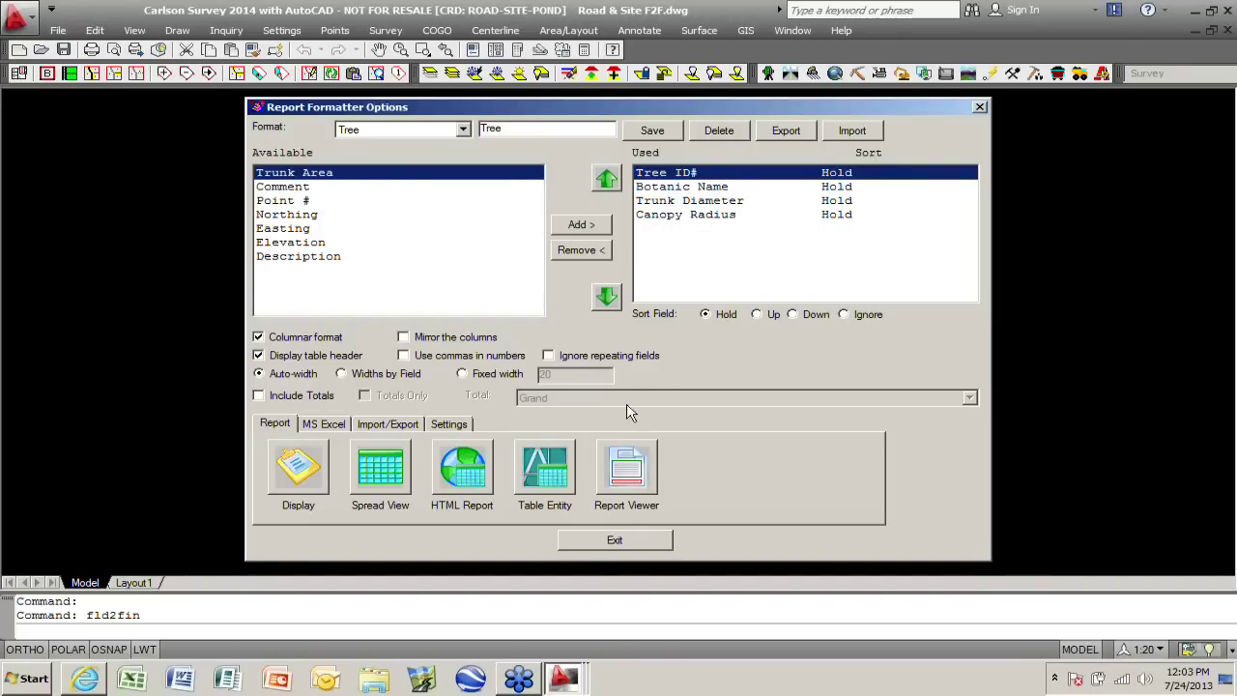
- Store the tree report as a table entity and exit the report formatter
{"action": "left_click", "coordinate": [552, 481]}
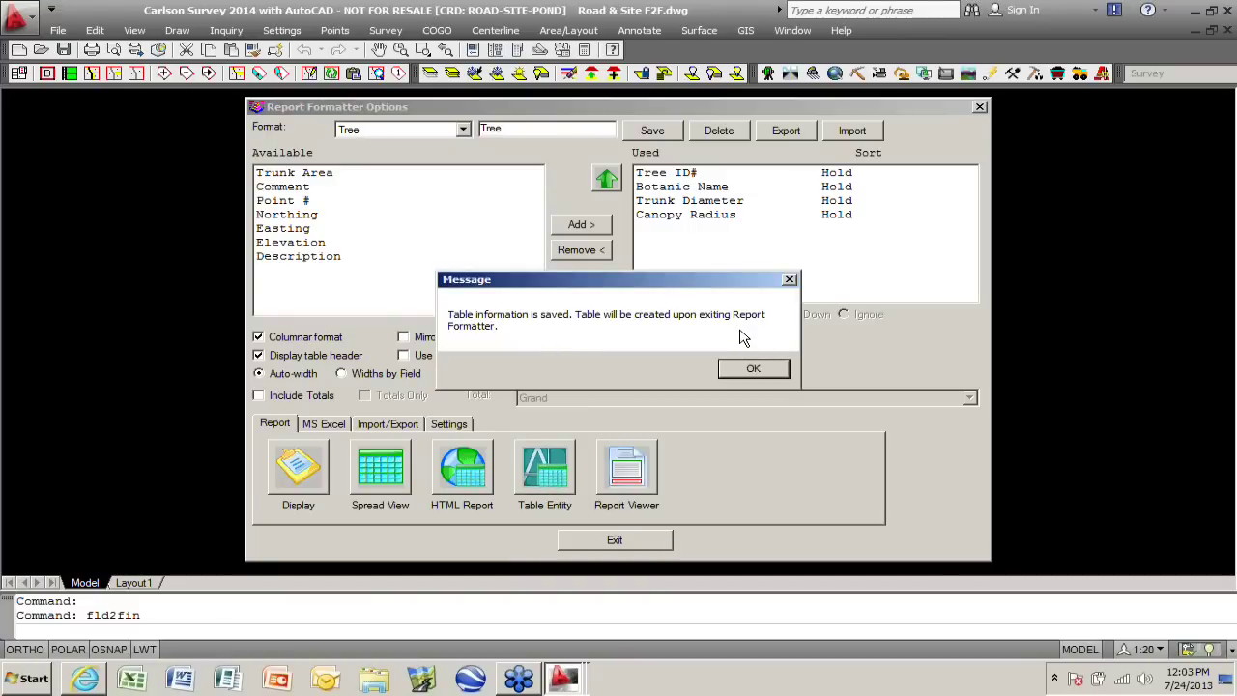
{"action": "left_click", "coordinate": [751, 372]}
{"action": "left_click", "coordinate": [635, 541]}
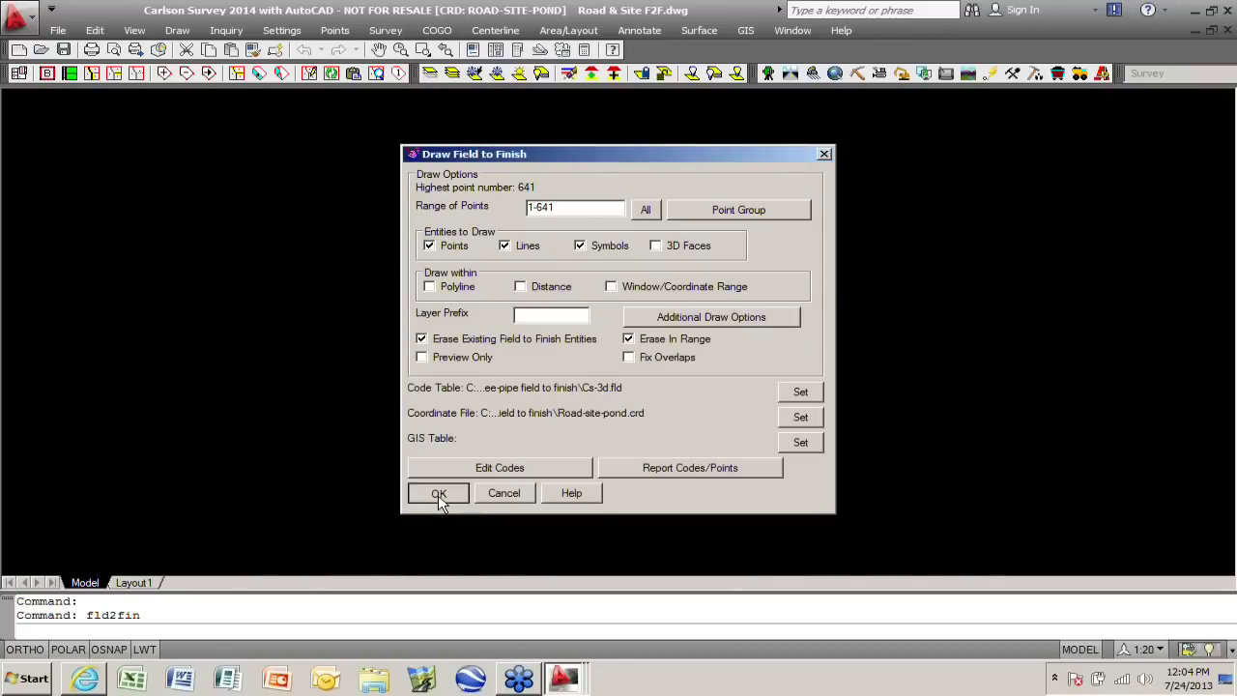
- Draw points 1-641 with Field to Finish, creating the tree table beside the trees with the listed column options
{"action": "left_click", "coordinate": [439, 494]}
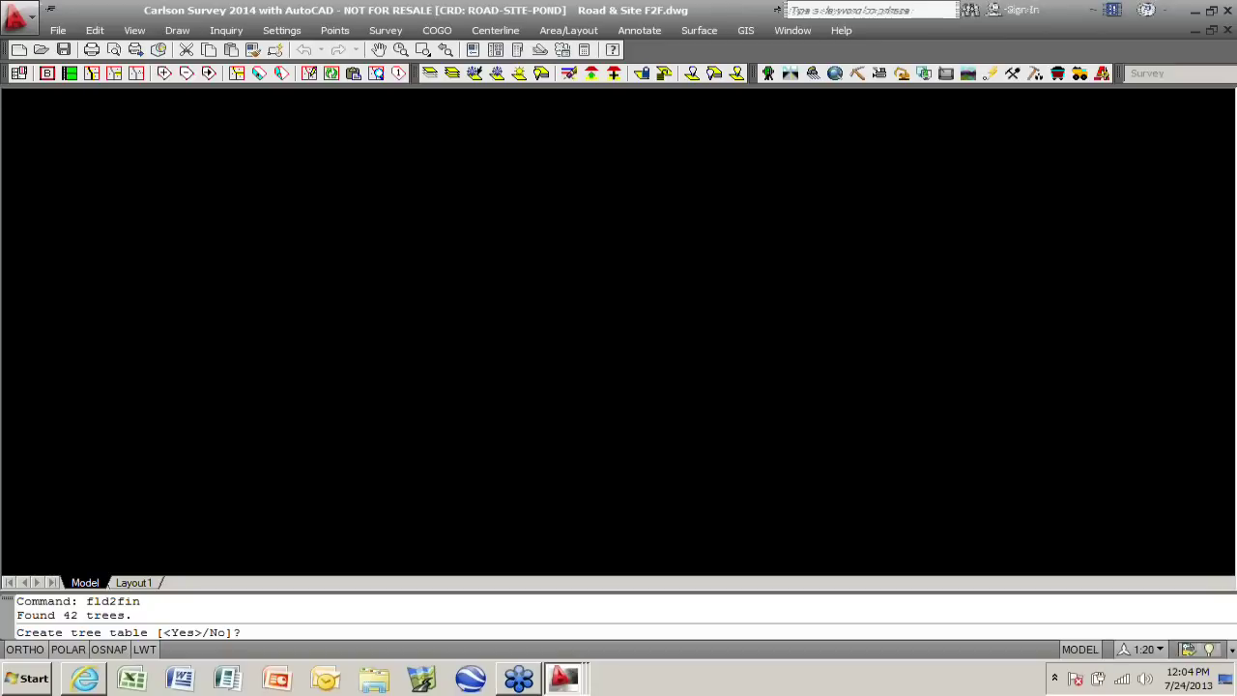
{"action": "key", "text": "Return"}
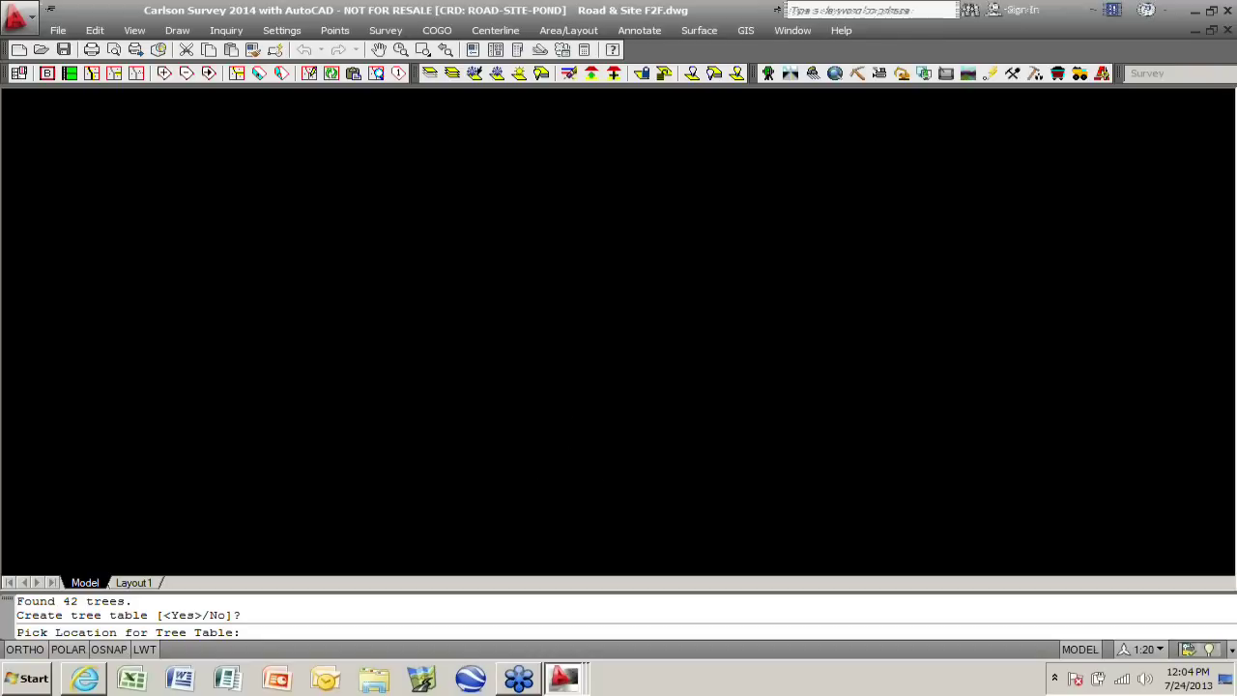
{"action": "left_click", "coordinate": [773, 132]}
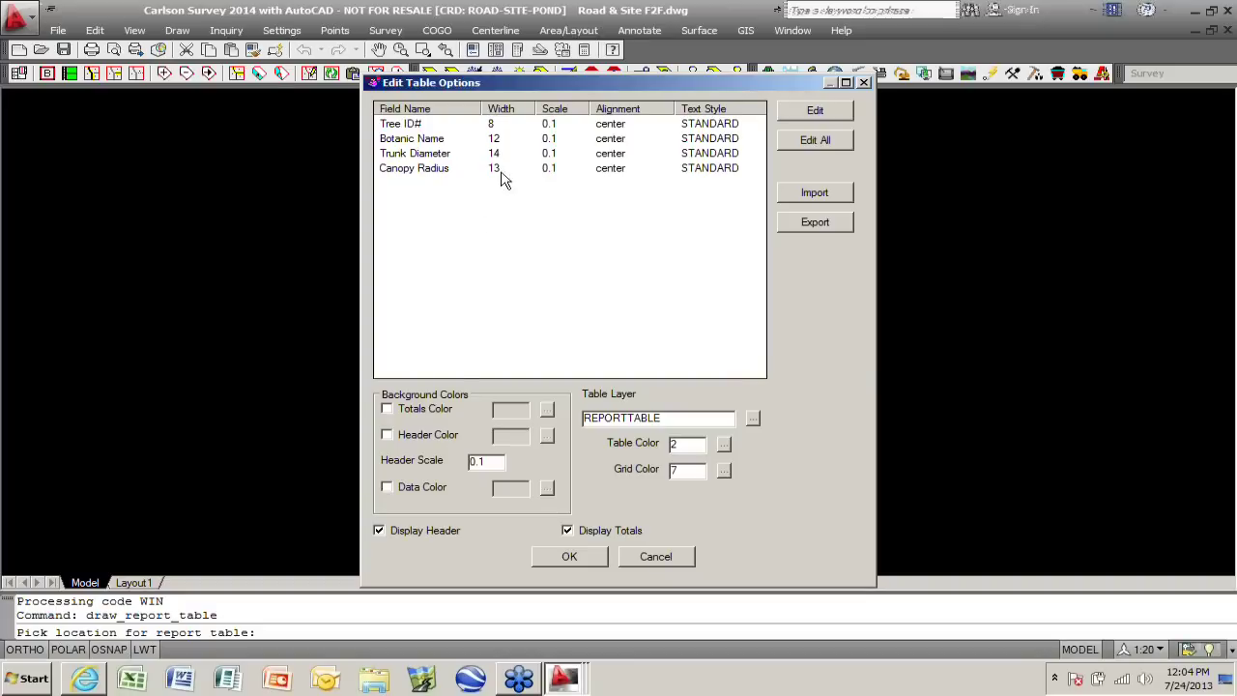
{"action": "left_click", "coordinate": [502, 127]}
{"action": "left_click", "coordinate": [503, 139]}
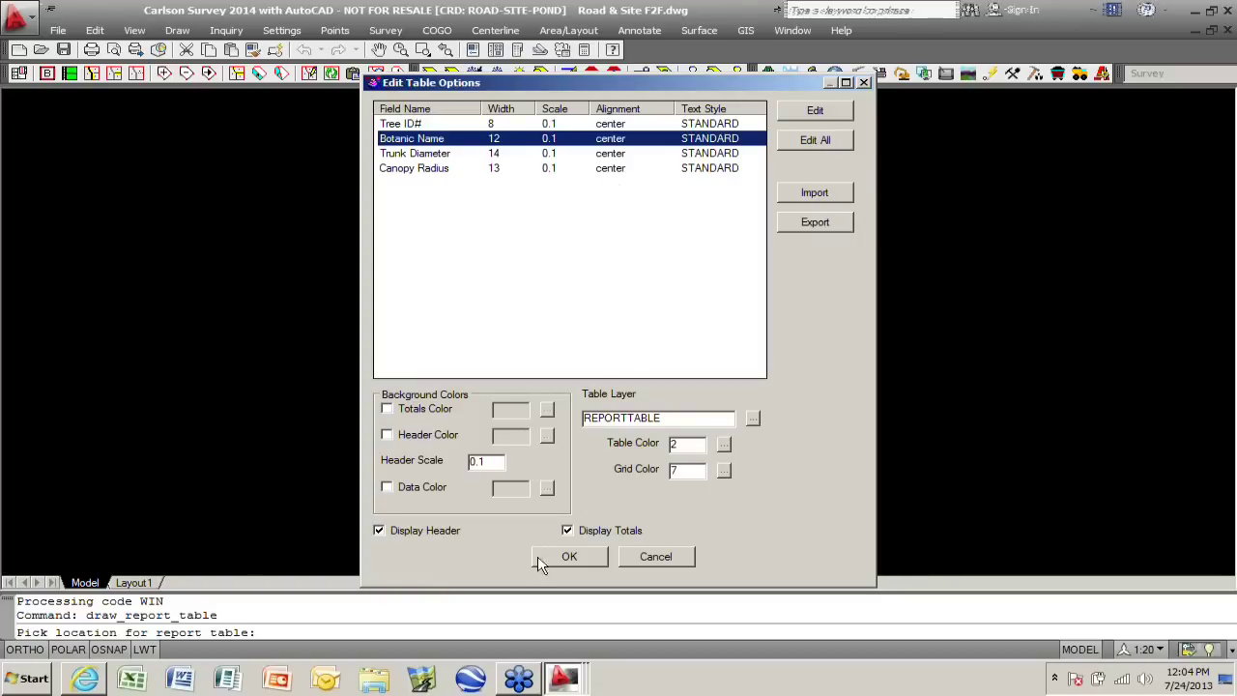
{"action": "left_click", "coordinate": [569, 557]}
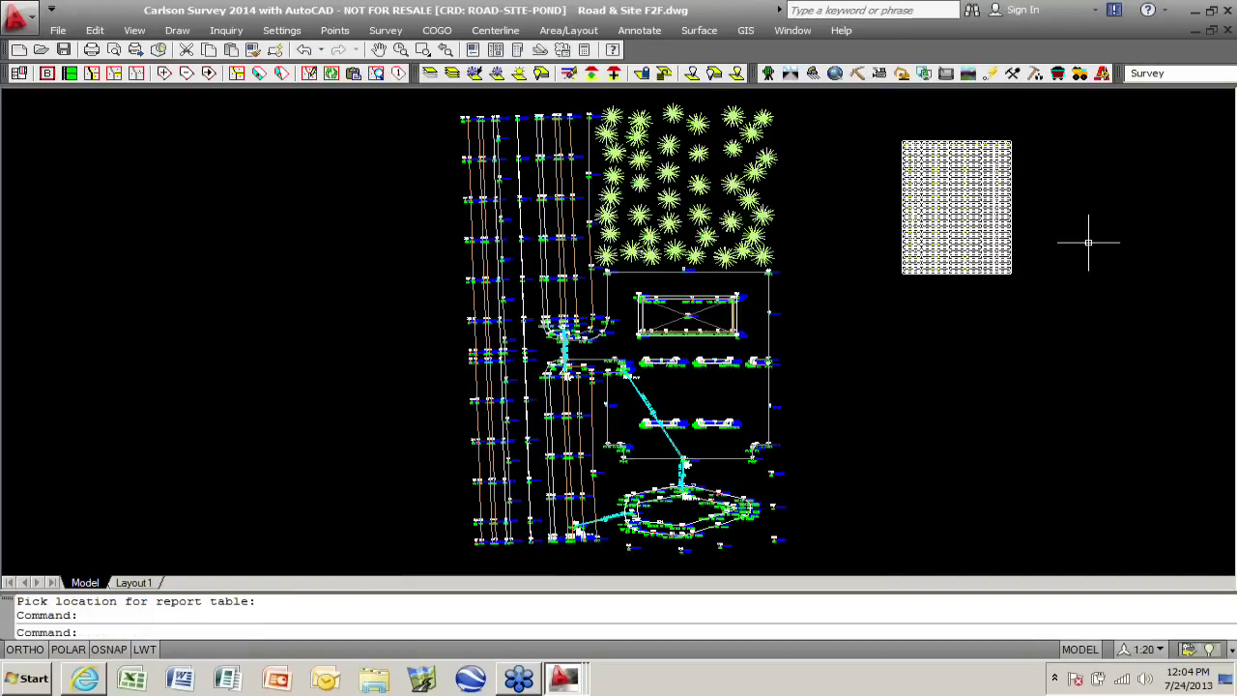
- Move the T106 tree label down and to the left, away from the tree's trunk
{"action": "scroll", "coordinate": [863, 262], "scroll_direction": "up", "scroll_amount": 5}
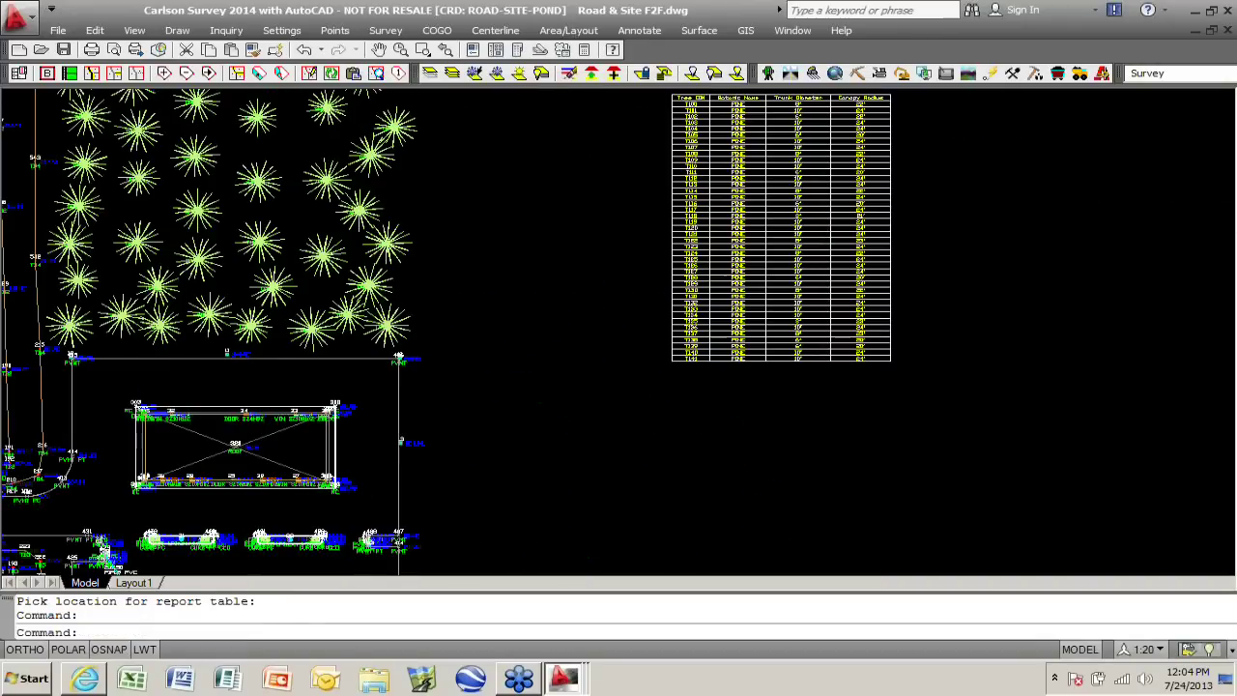
{"action": "scroll", "coordinate": [910, 127], "scroll_direction": "up", "scroll_amount": 2}
{"action": "middle_click_drag", "start_coordinate": [944, 243], "coordinate": [924, 358]}
{"action": "scroll", "coordinate": [924, 358], "scroll_direction": "up", "scroll_amount": 2}
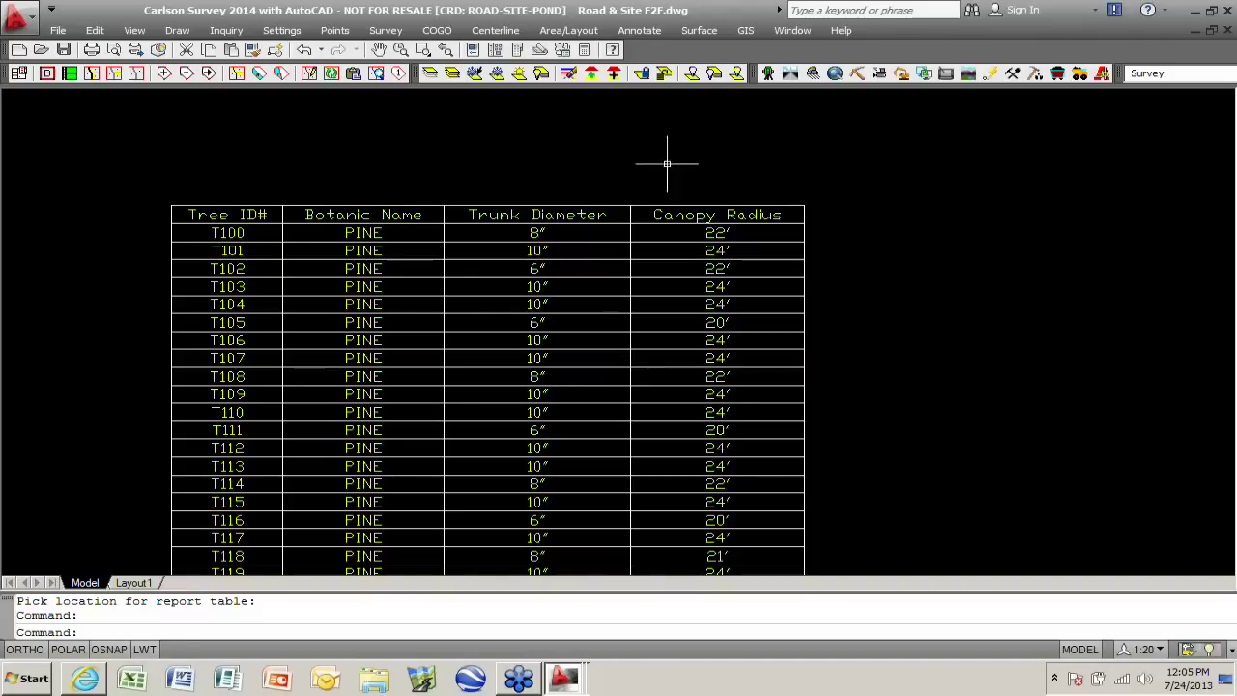
{"action": "scroll", "coordinate": [667, 164], "scroll_direction": "down", "scroll_amount": 6}
{"action": "scroll", "coordinate": [416, 125], "scroll_direction": "up", "scroll_amount": 4}
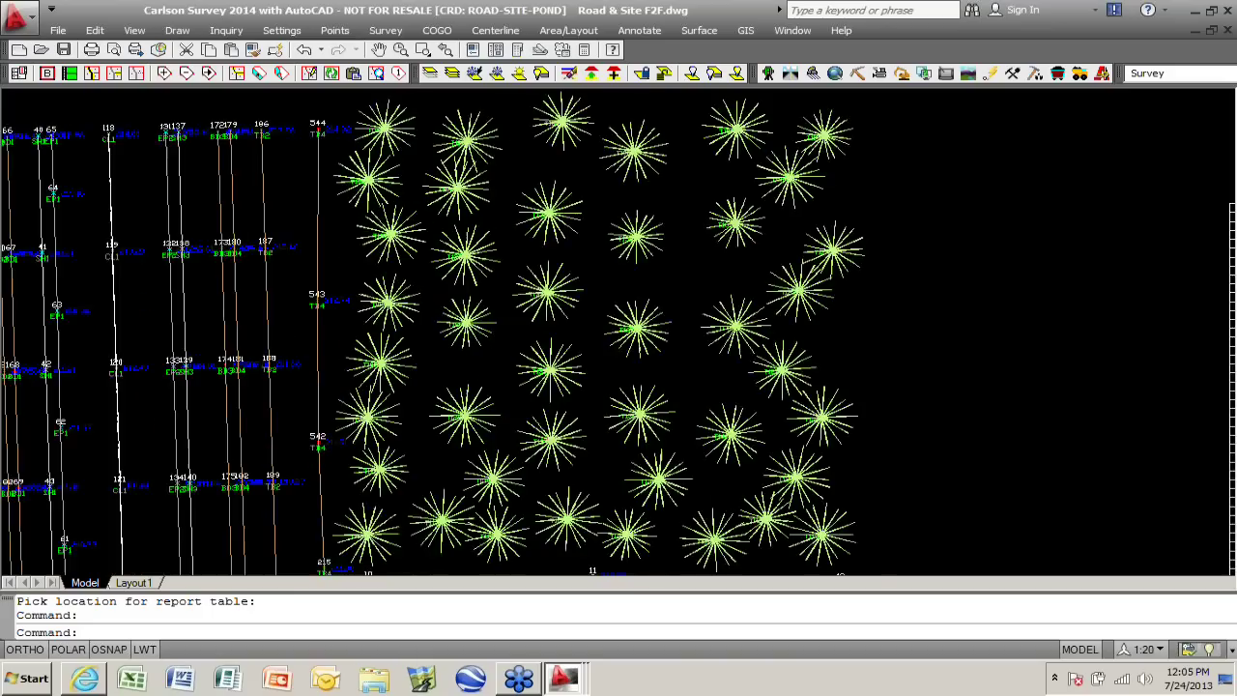
{"action": "scroll", "coordinate": [328, 193], "scroll_direction": "up", "scroll_amount": 8}
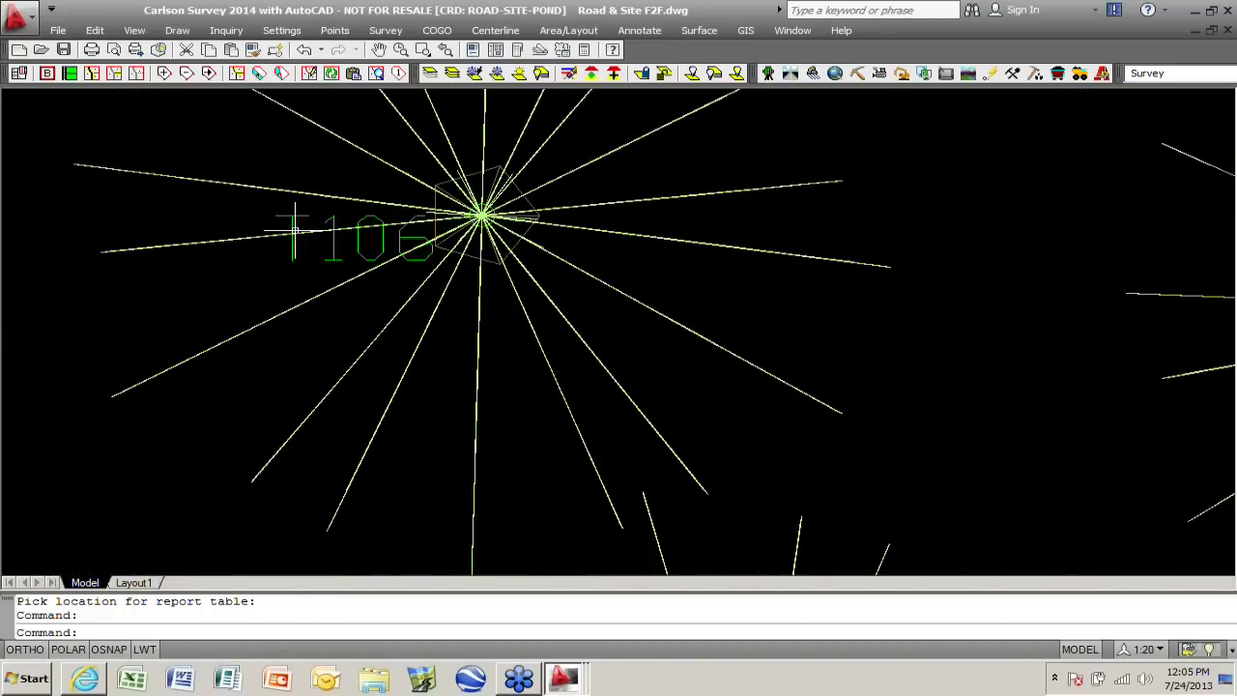
{"action": "left_click", "coordinate": [290, 243]}
{"action": "left_click", "coordinate": [277, 259]}
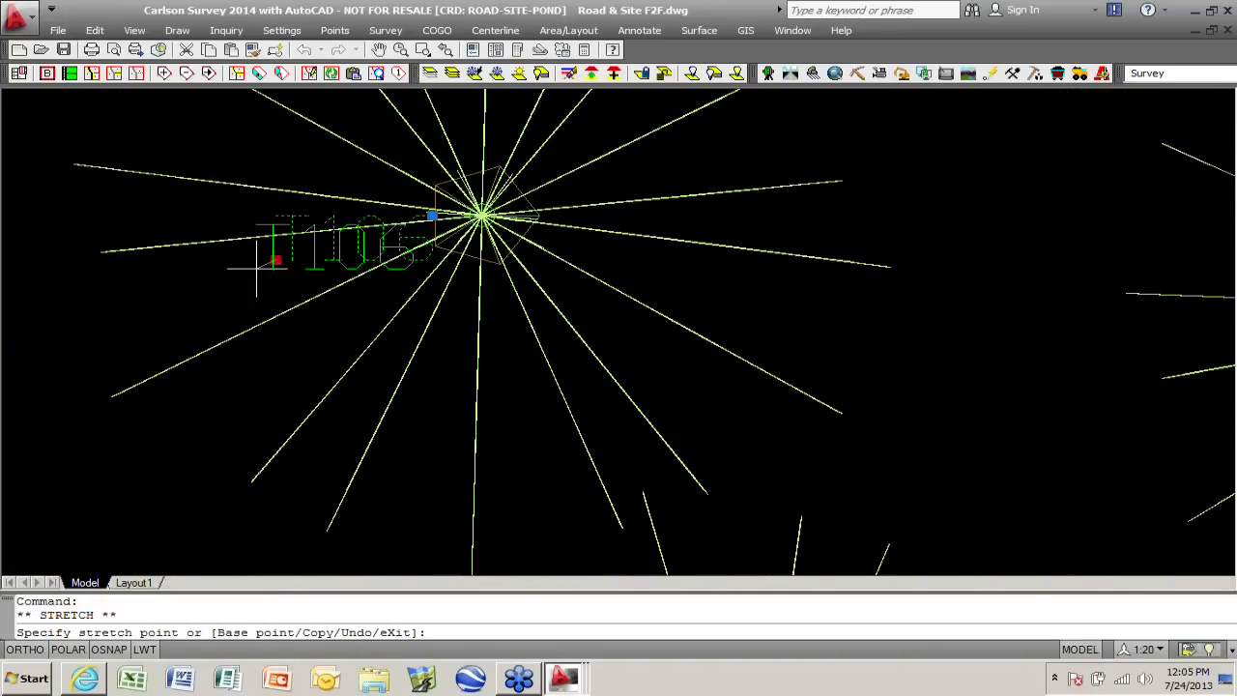
{"action": "left_click", "coordinate": [158, 304]}
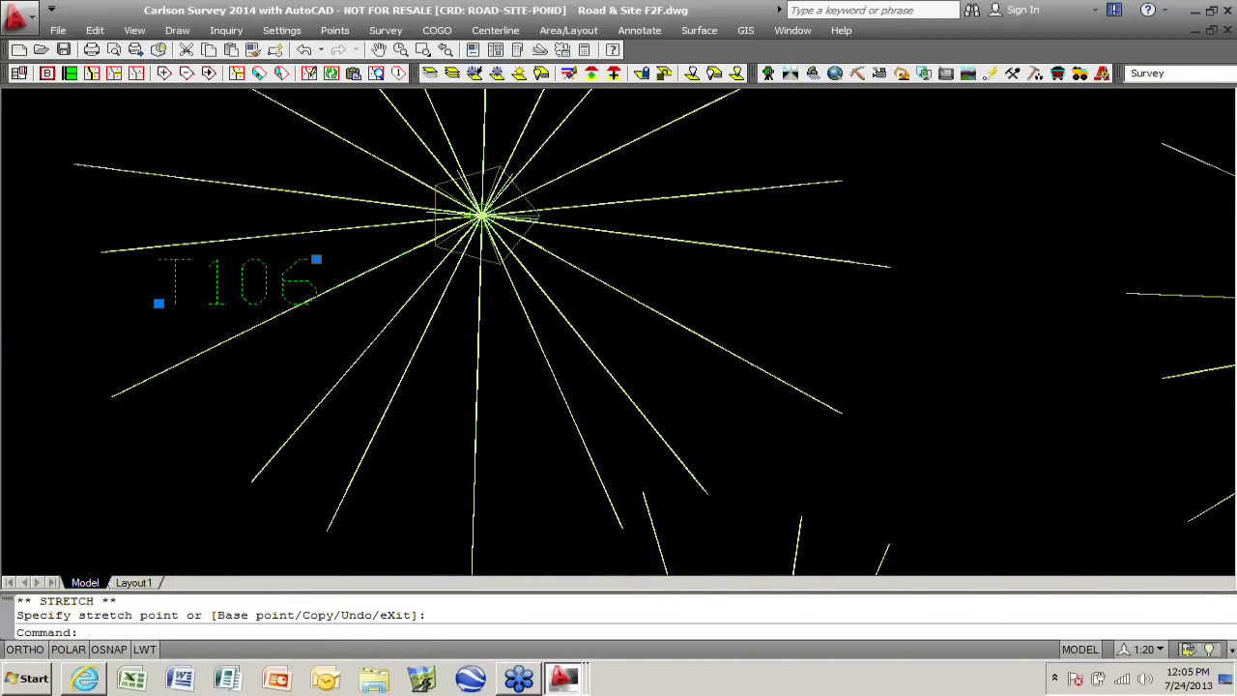
- Deselect the T106 label and examine its tree's trunk symbol, the neighbouring tree labels and the tree table
{"action": "key", "text": "Escape"}
{"action": "scroll", "coordinate": [484, 211], "scroll_direction": "up", "scroll_amount": 3}
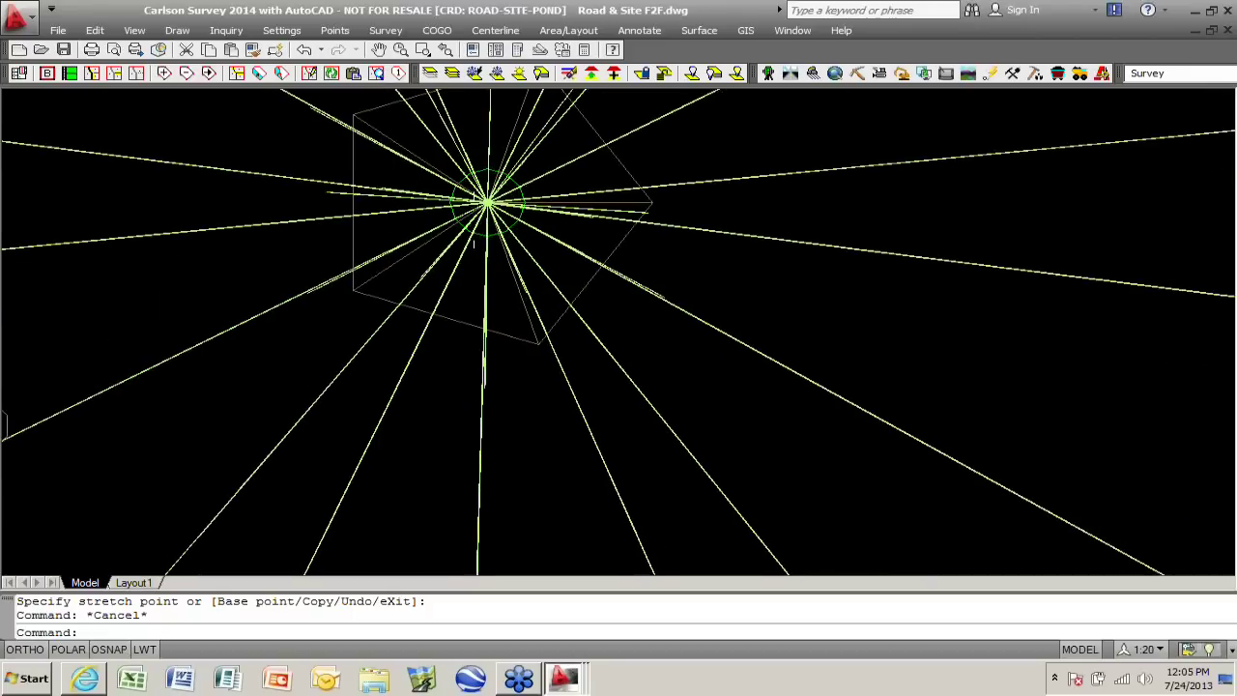
{"action": "scroll", "coordinate": [475, 232], "scroll_direction": "up", "scroll_amount": 1}
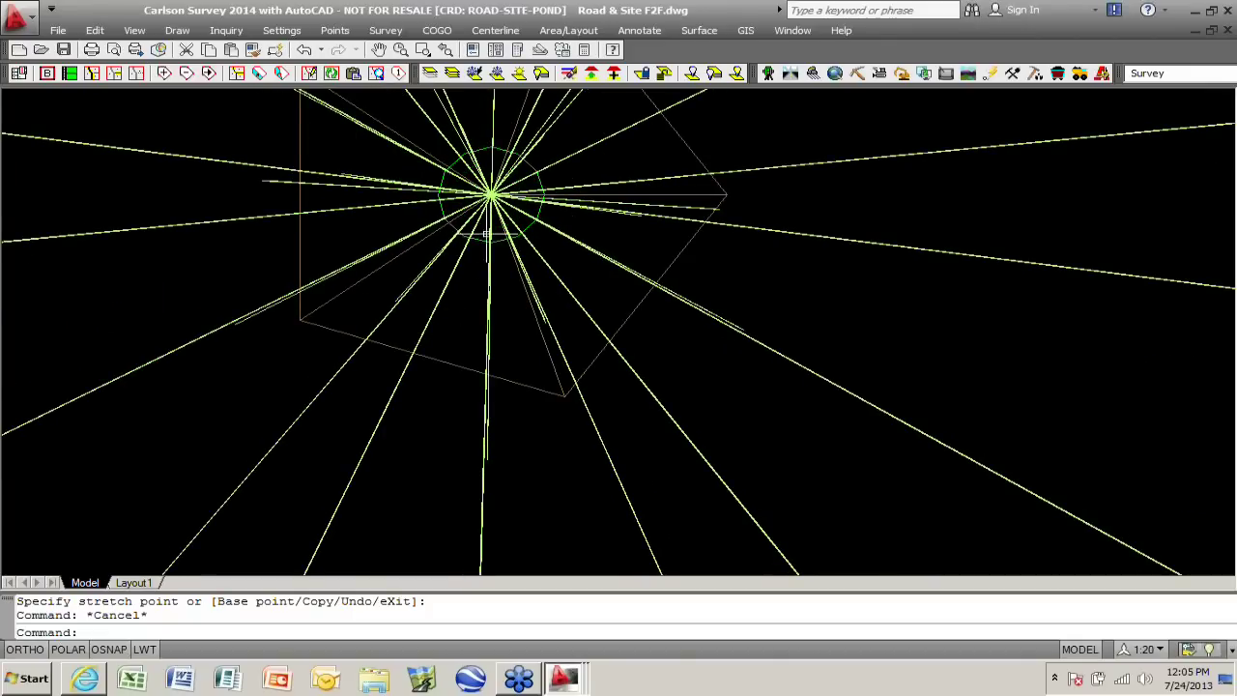
{"action": "scroll", "coordinate": [541, 172], "scroll_direction": "down", "scroll_amount": 4}
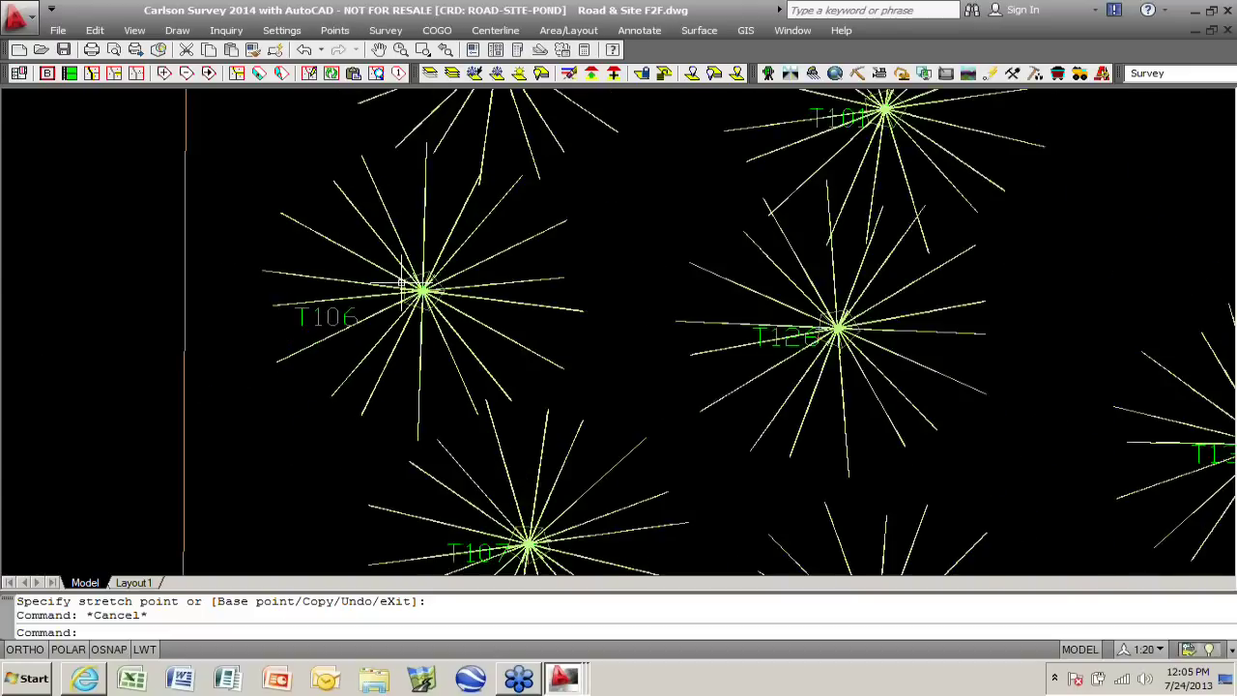
{"action": "scroll", "coordinate": [402, 287], "scroll_direction": "down", "scroll_amount": 5}
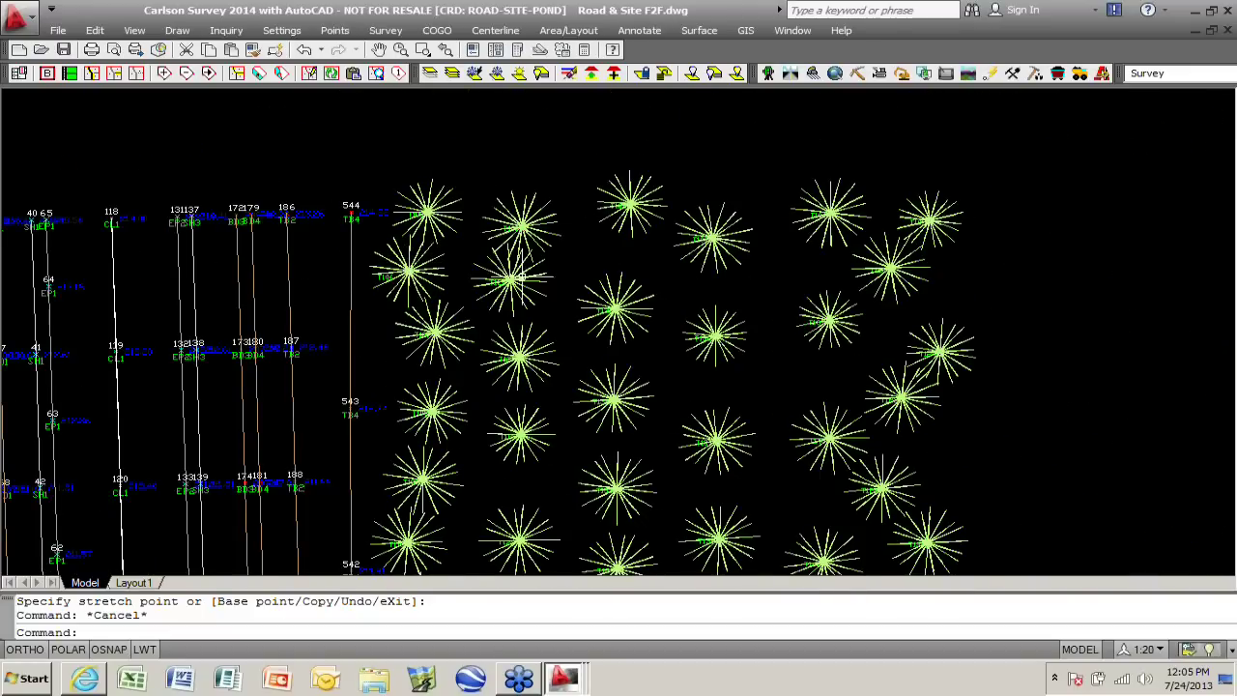
{"action": "scroll", "coordinate": [464, 207], "scroll_direction": "down", "scroll_amount": 2}
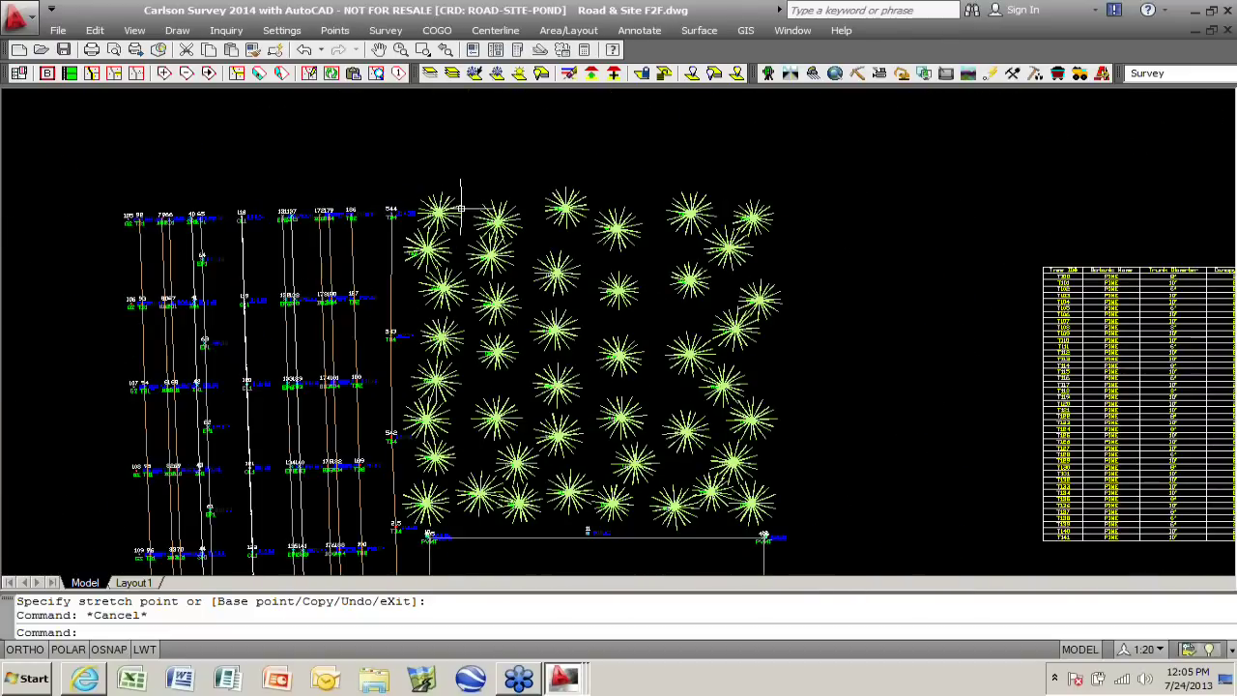
{"action": "mouse_move", "coordinate": [640, 326]}
{"action": "middle_mouse_down"}
{"action": "mouse_move", "coordinate": [665, 309]}
{"action": "mouse_move", "coordinate": [610, 205]}
{"action": "middle_mouse_up"}
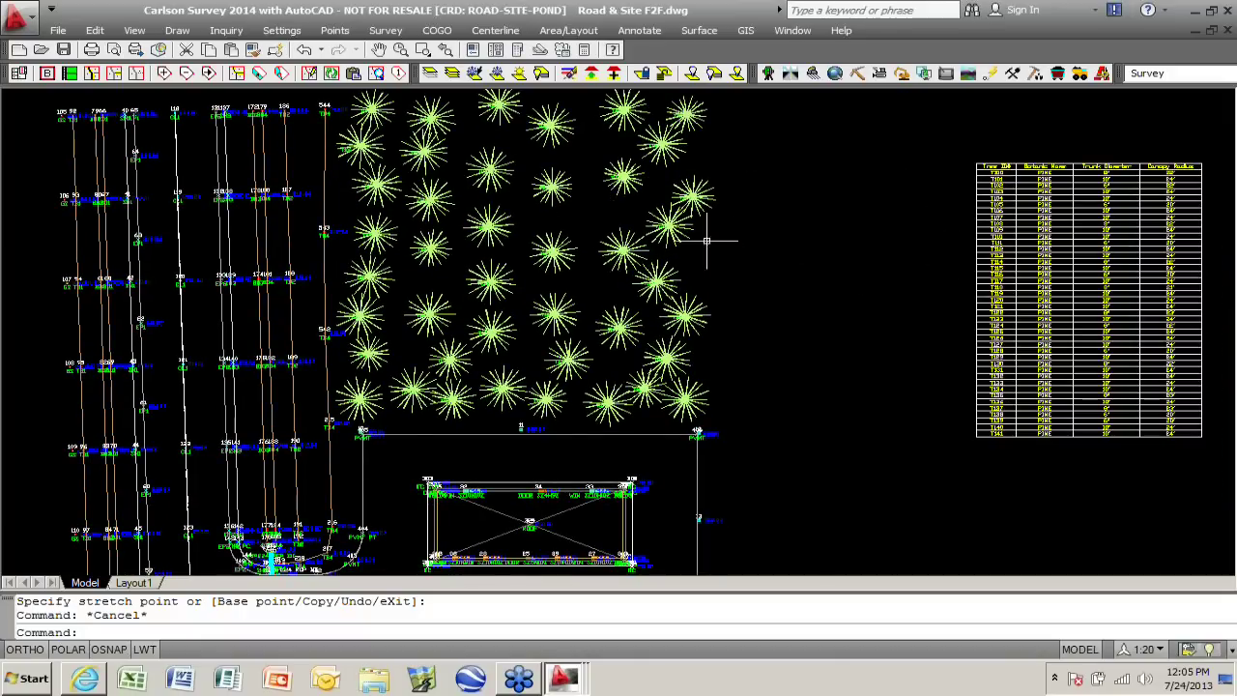
- Examine the pipe labels for length, material, slope and size along the PVC runs from the parking area to the pond
{"action": "mouse_move", "coordinate": [613, 434]}
{"action": "middle_mouse_down"}
{"action": "mouse_move", "coordinate": [682, 374]}
{"action": "mouse_move", "coordinate": [728, 233]}
{"action": "middle_mouse_up"}
{"action": "scroll", "coordinate": [387, 458], "scroll_direction": "up", "scroll_amount": 2}
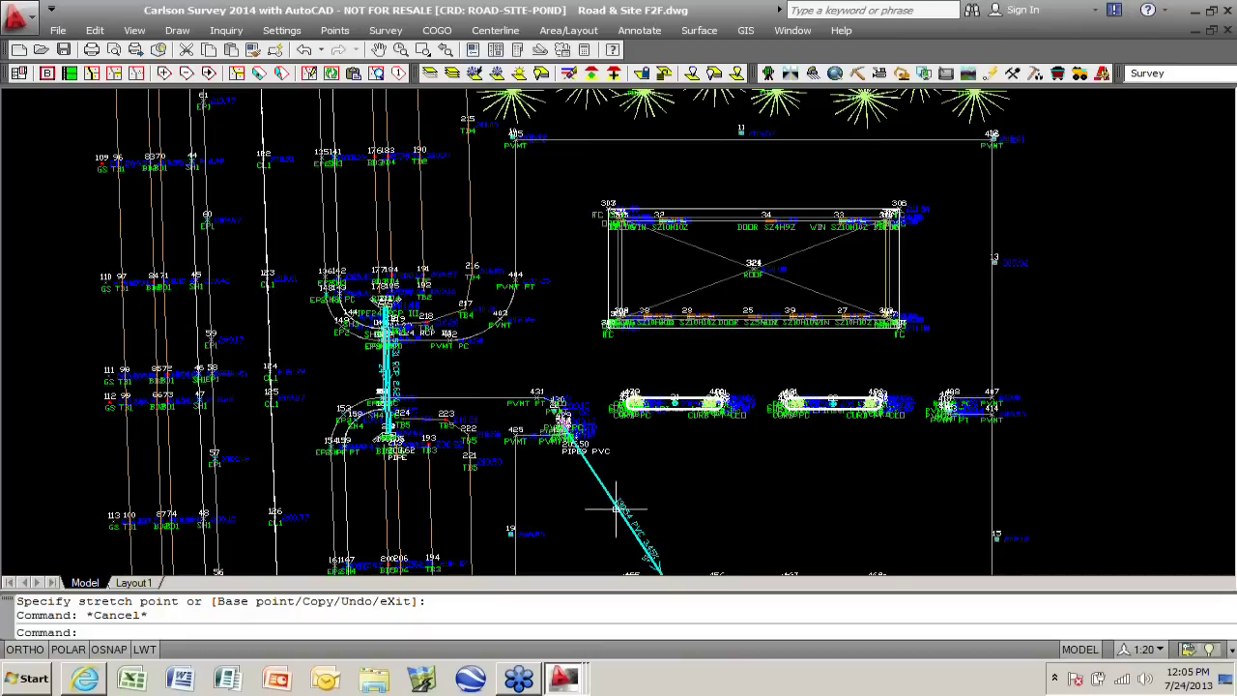
{"action": "mouse_move", "coordinate": [615, 507]}
{"action": "middle_mouse_down"}
{"action": "mouse_move", "coordinate": [616, 430]}
{"action": "mouse_move", "coordinate": [557, 317]}
{"action": "middle_mouse_up"}
{"action": "scroll", "coordinate": [522, 324], "scroll_direction": "up", "scroll_amount": 3}
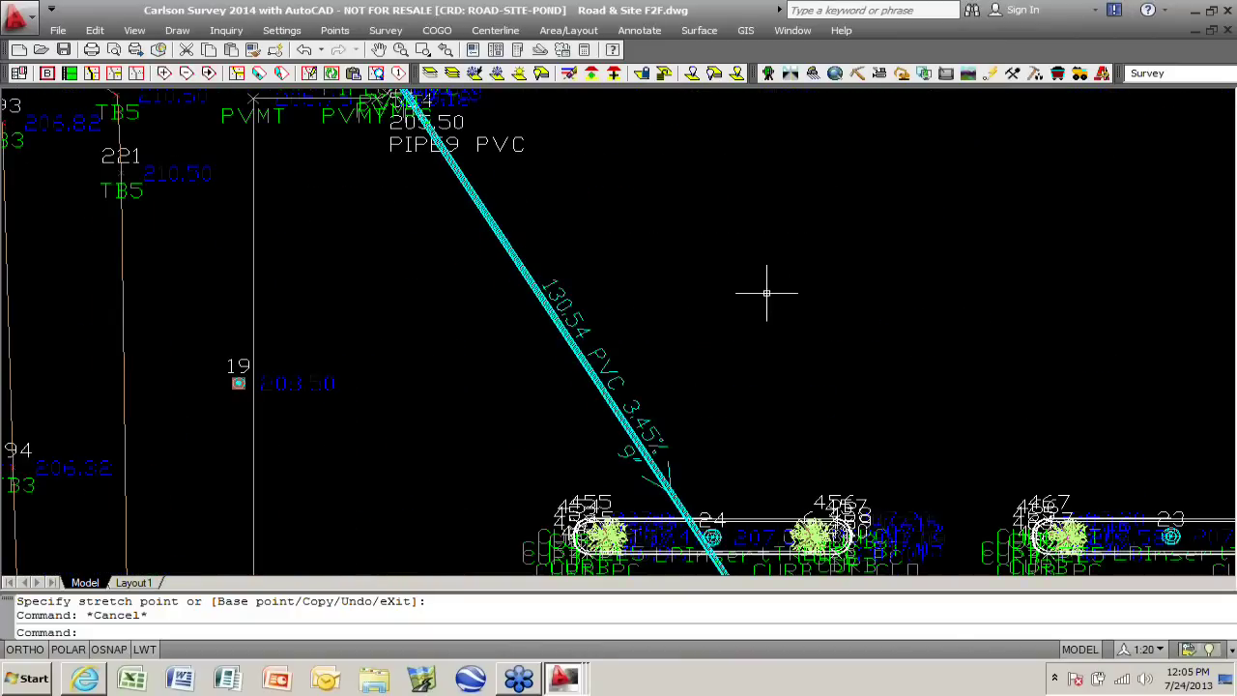
{"action": "middle_click_drag", "start_coordinate": [766, 292], "coordinate": [776, 431]}
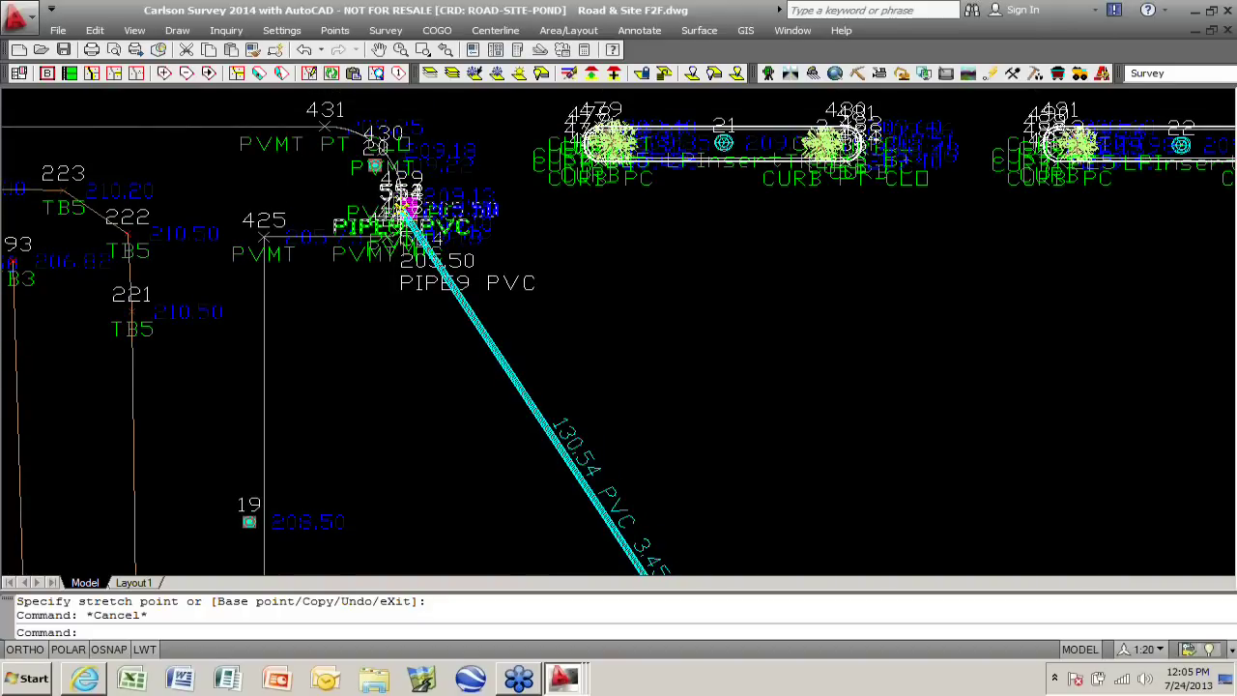
{"action": "middle_click_drag", "start_coordinate": [637, 398], "coordinate": [574, 177]}
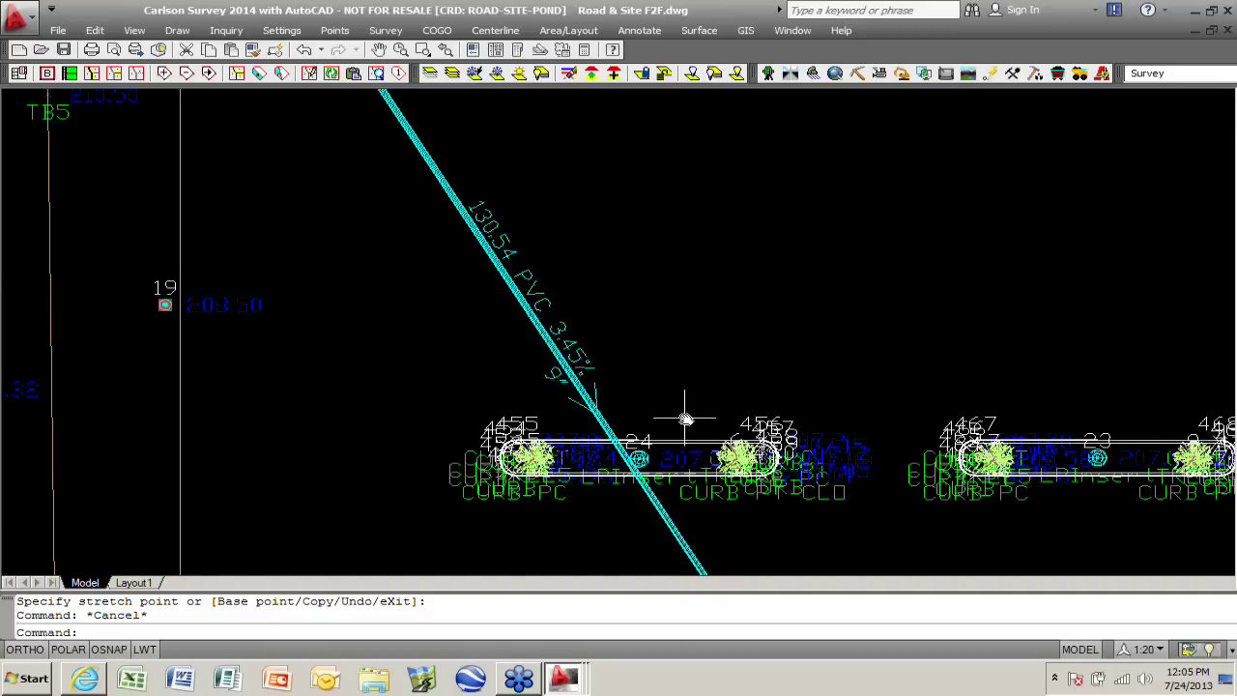
{"action": "mouse_move", "coordinate": [685, 418]}
{"action": "middle_mouse_down"}
{"action": "mouse_move", "coordinate": [594, 222]}
{"action": "mouse_move", "coordinate": [580, 138]}
{"action": "middle_mouse_up"}
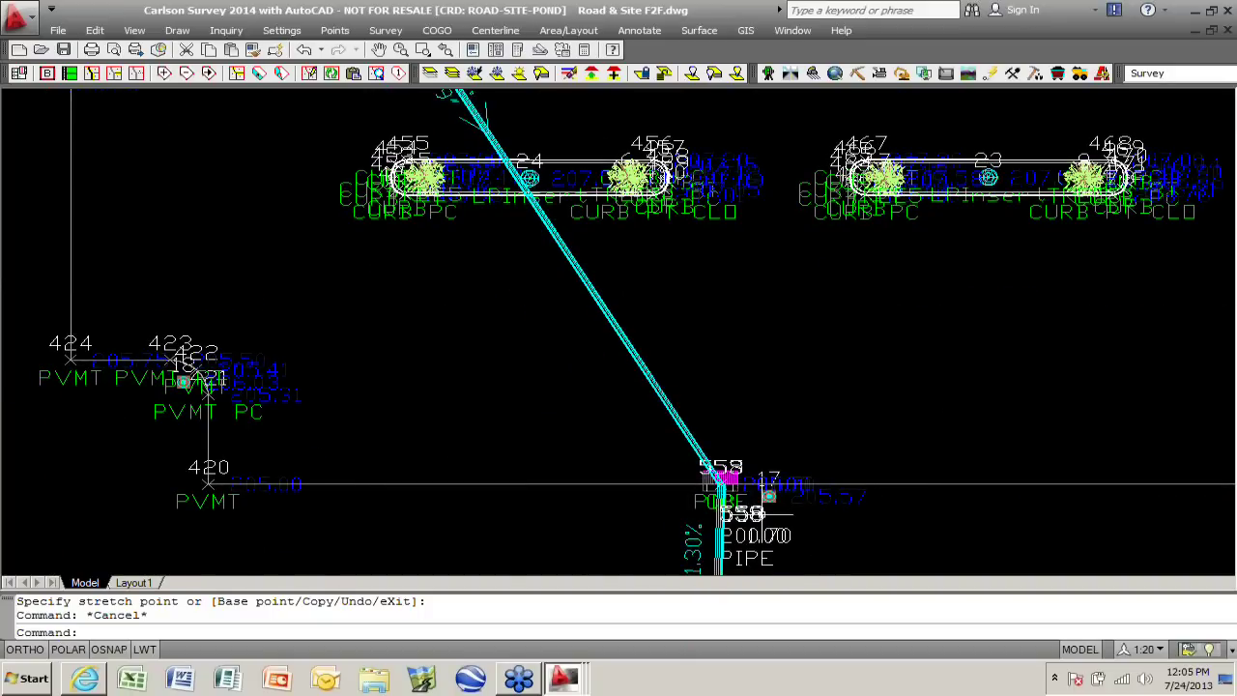
{"action": "middle_click_drag", "start_coordinate": [723, 477], "coordinate": [690, 164]}
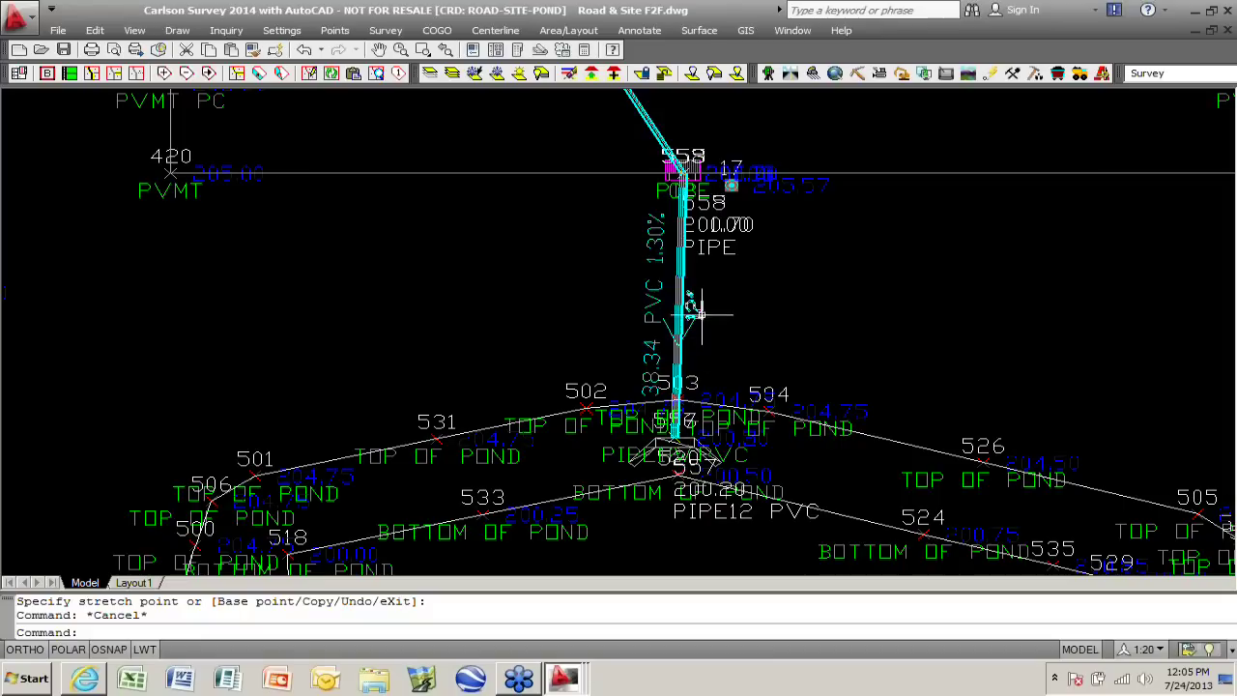
{"action": "scroll", "coordinate": [478, 275], "scroll_direction": "down", "scroll_amount": 5}
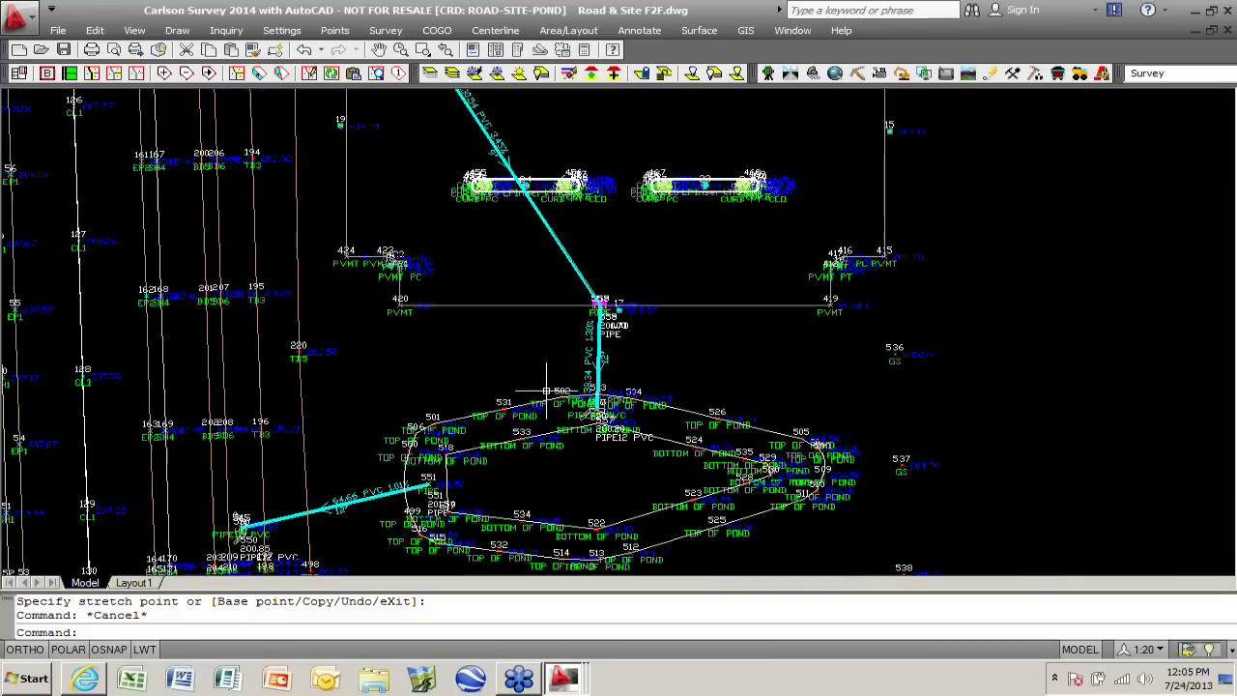
{"action": "middle_click_drag", "start_coordinate": [474, 282], "coordinate": [562, 430]}
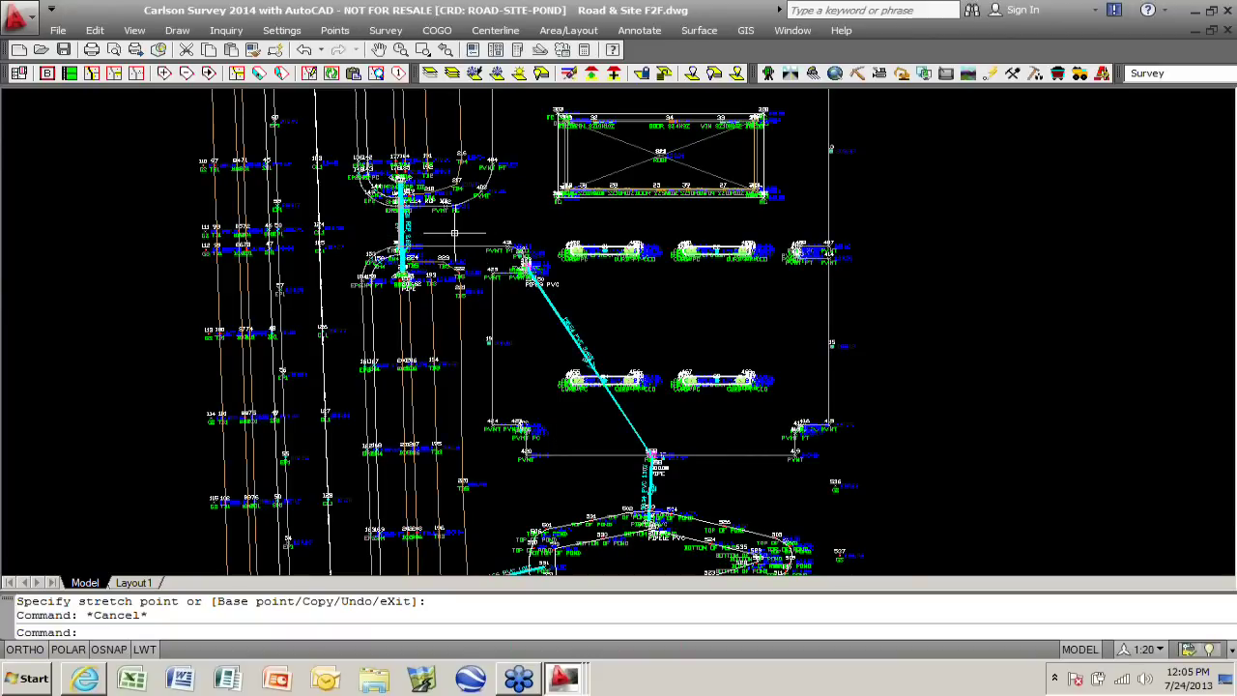
- Review the fire hydrant's description with its photo file at point 9 in the coordinate data sheet, and exit with saving
{"action": "scroll", "coordinate": [406, 217], "scroll_direction": "up", "scroll_amount": 5}
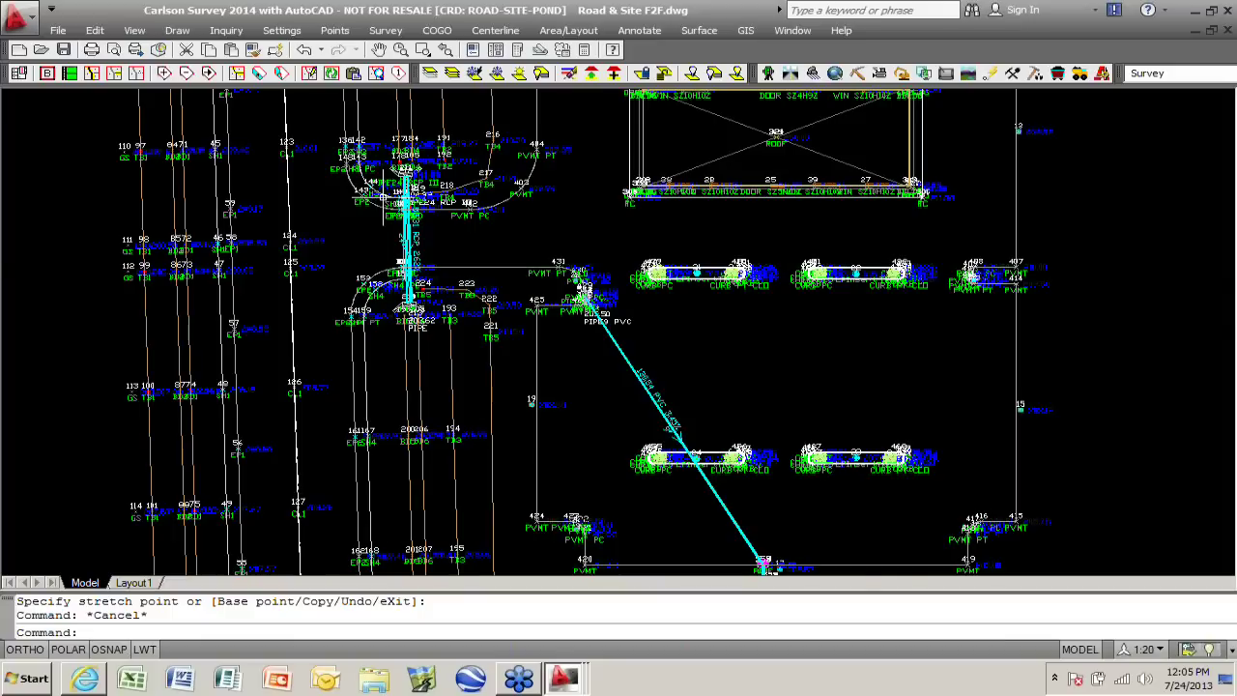
{"action": "scroll", "coordinate": [454, 217], "scroll_direction": "up", "scroll_amount": 3}
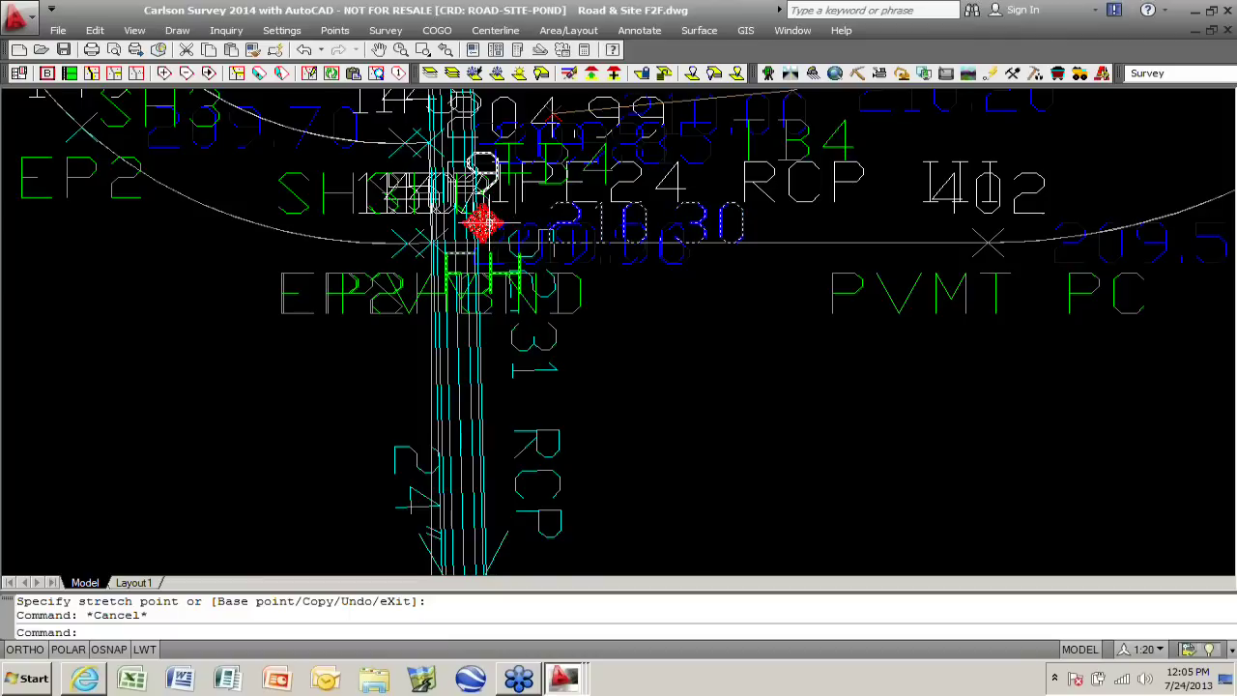
{"action": "left_click", "coordinate": [335, 30]}
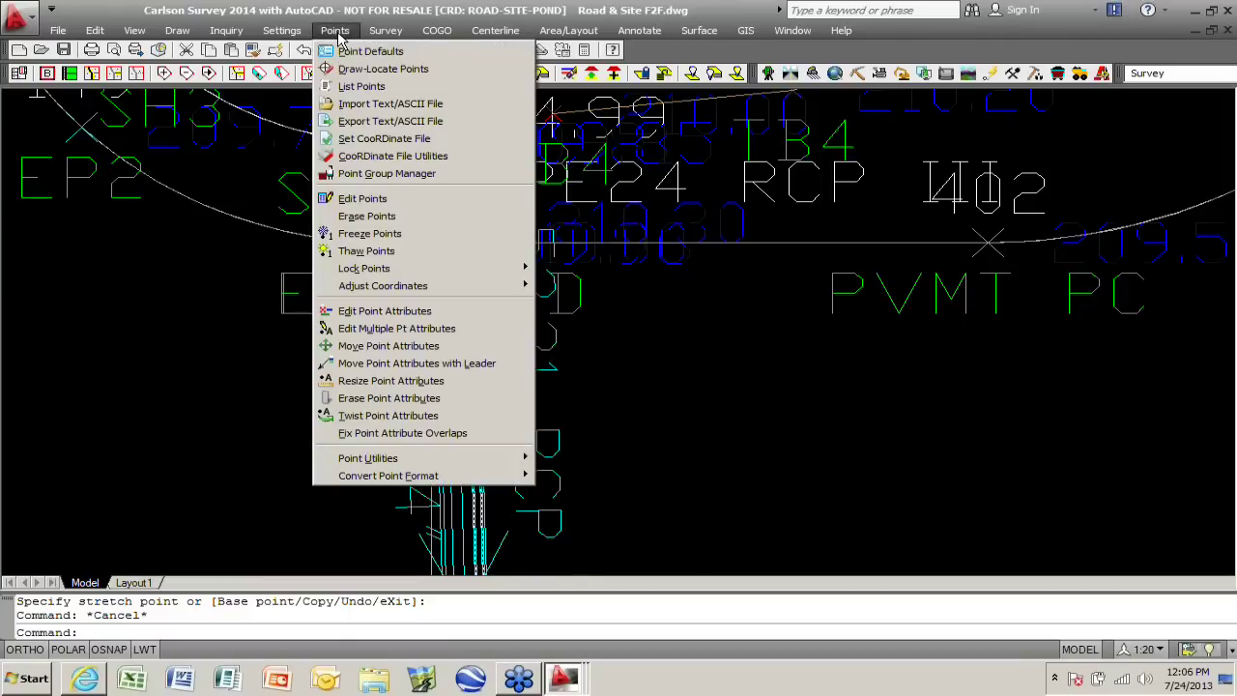
{"action": "left_click", "coordinate": [362, 198]}
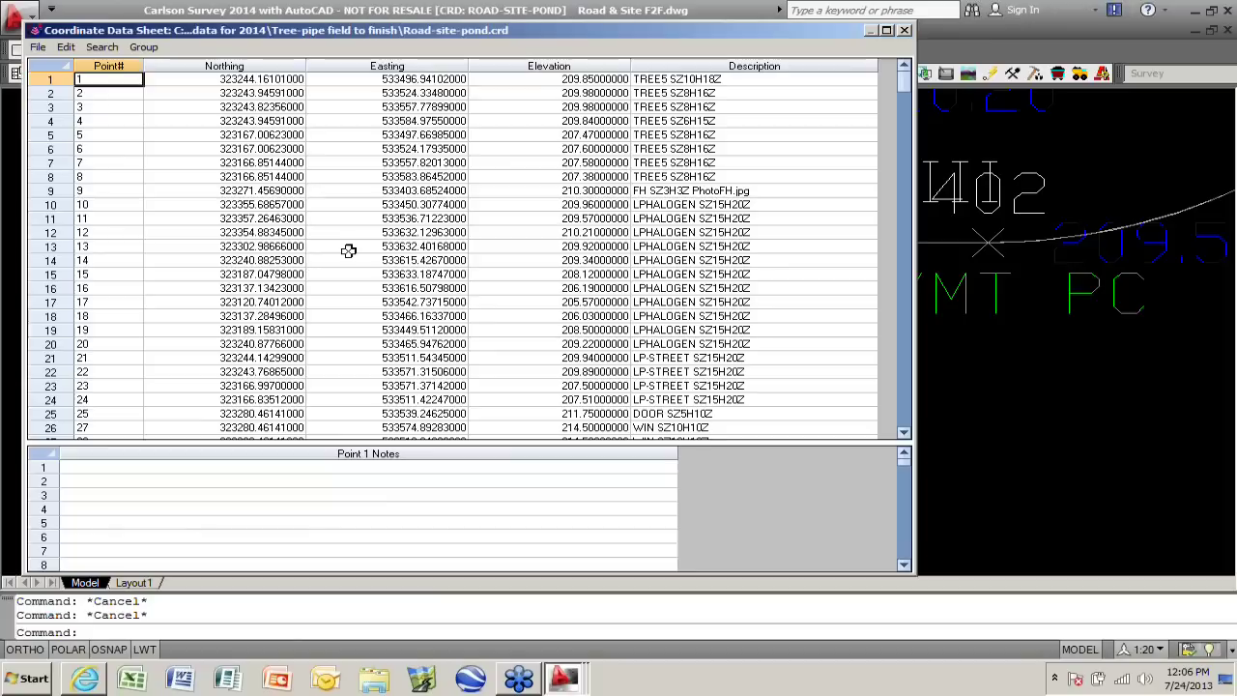
{"action": "left_click", "coordinate": [676, 192]}
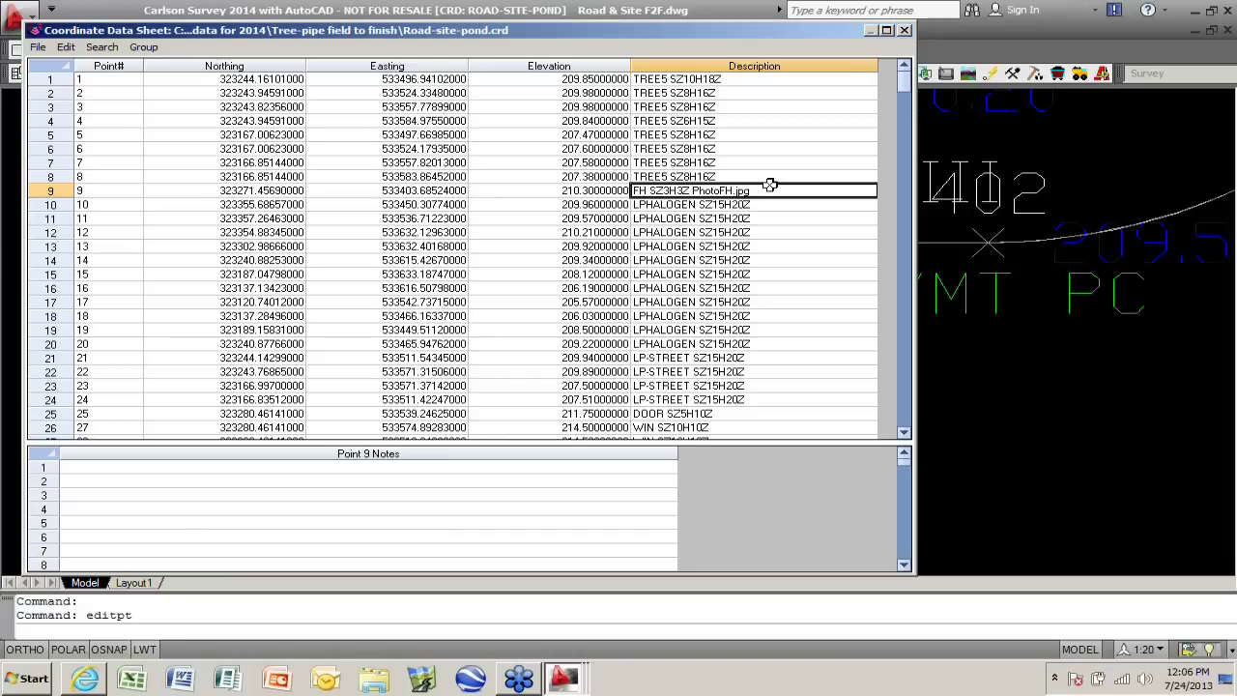
{"action": "left_click", "coordinate": [39, 47]}
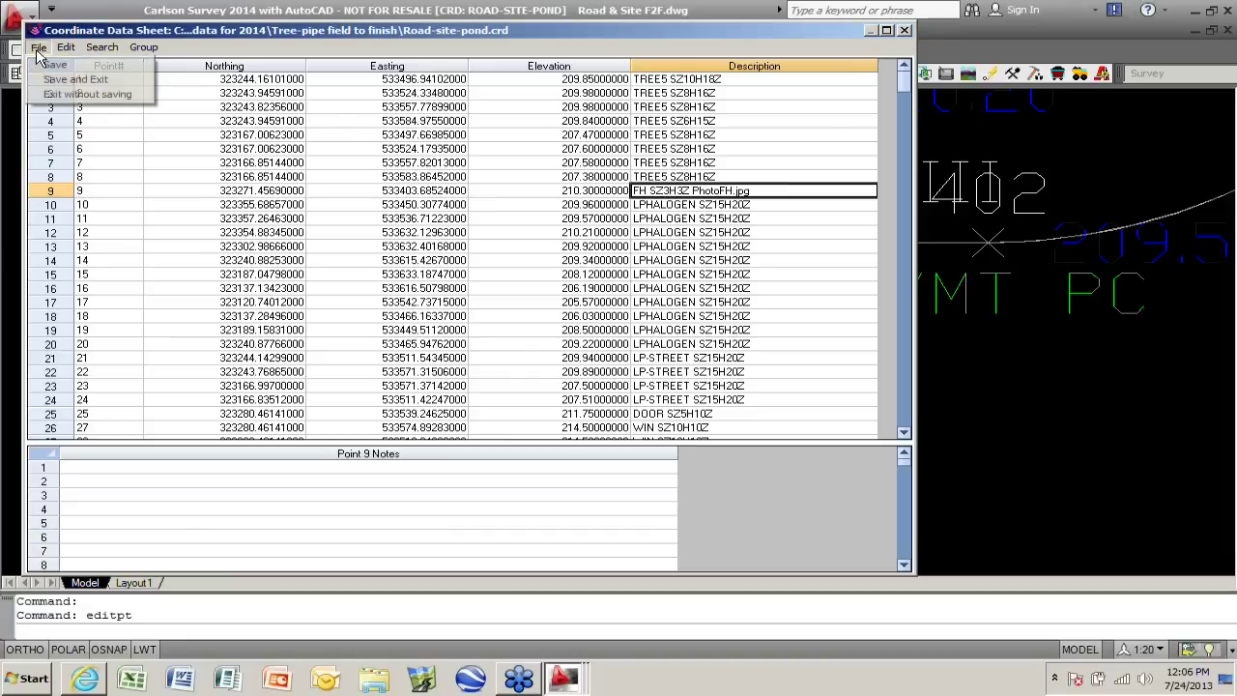
{"action": "left_click", "coordinate": [72, 83]}
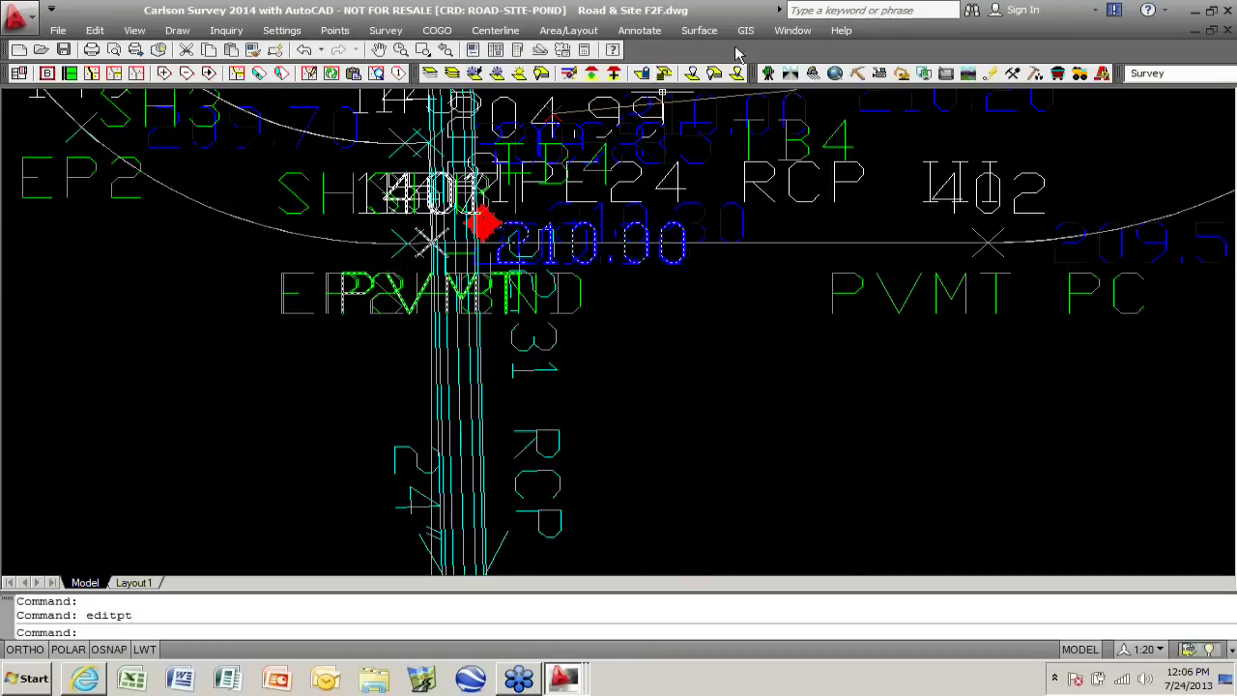
- View the photo attached to the red fire hydrant symbol with the Image/Document Inspector, and end the inspection
{"action": "left_click", "coordinate": [745, 31]}
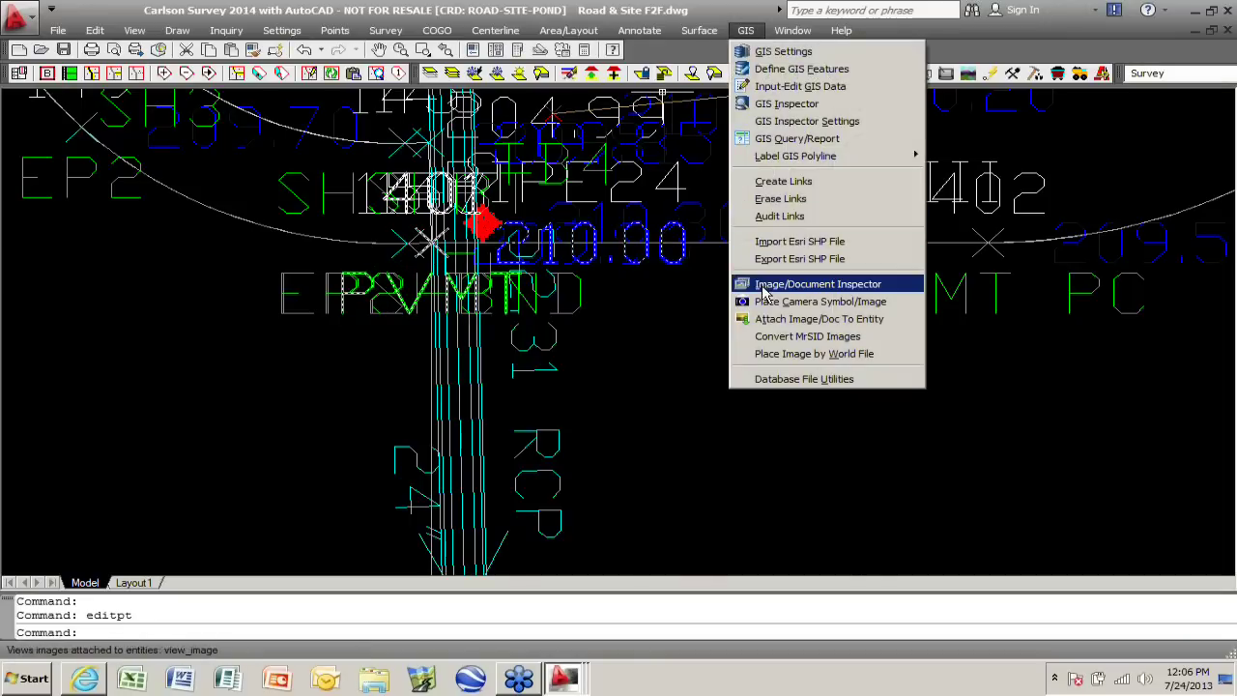
{"action": "left_click", "coordinate": [813, 286]}
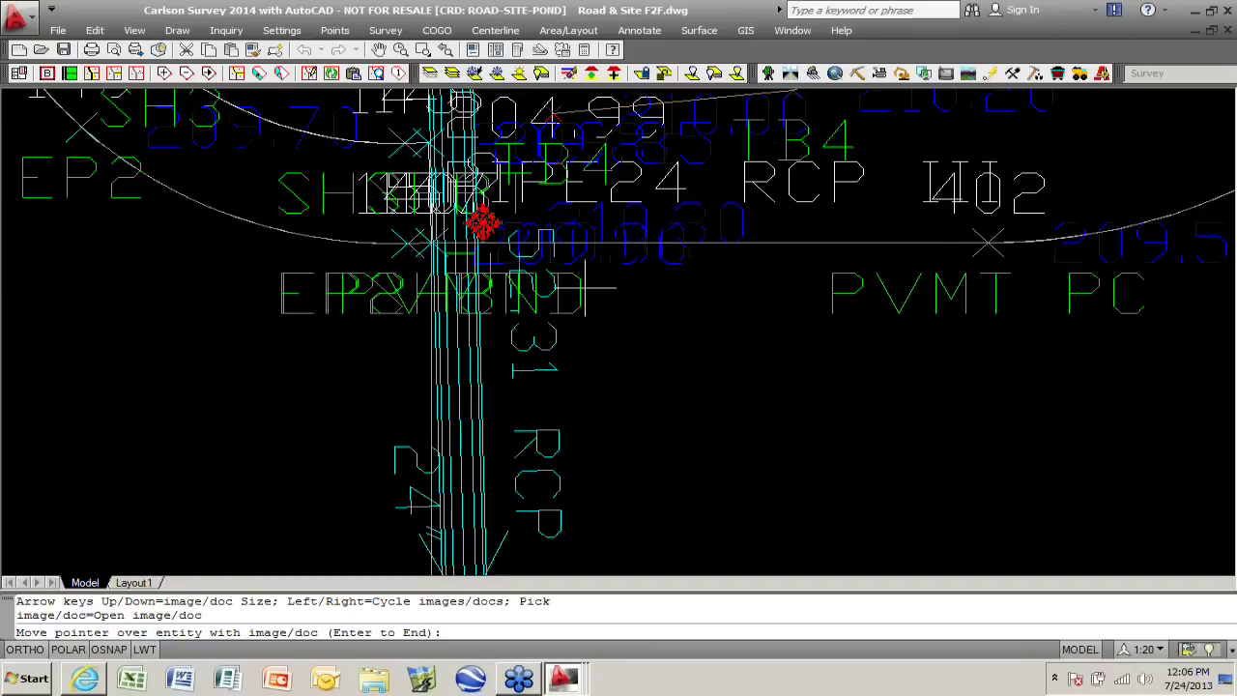
{"action": "mouse_move", "coordinate": [483, 224]}
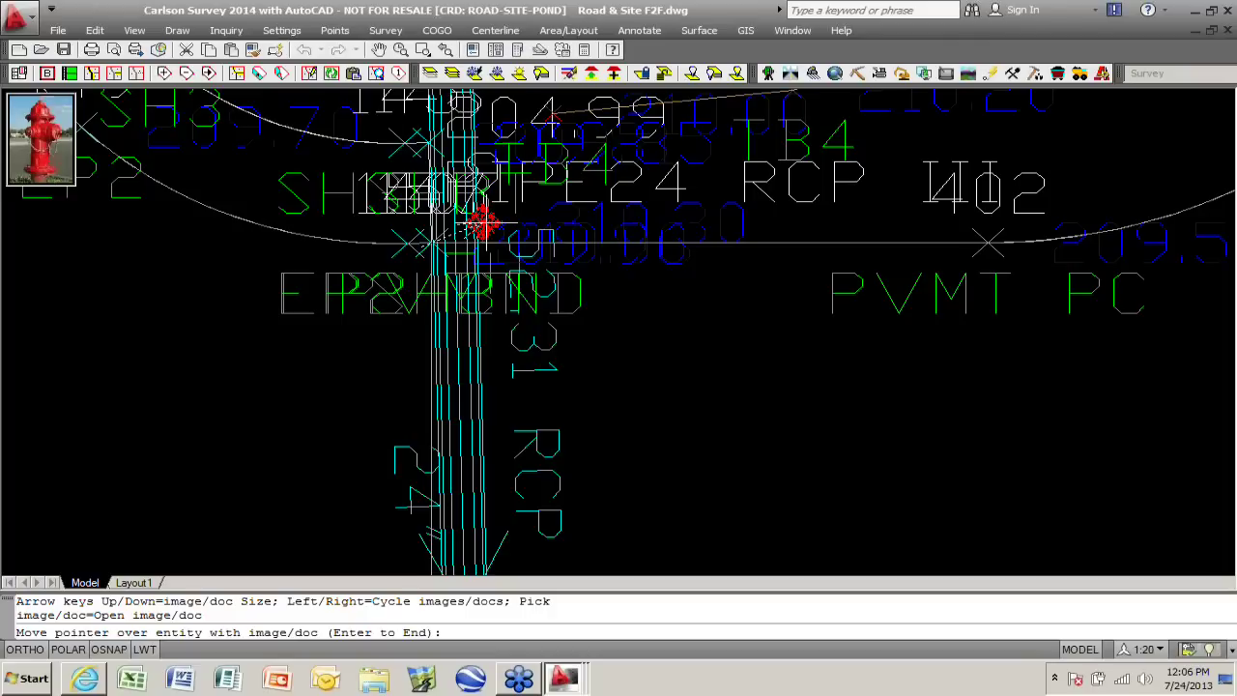
{"action": "scroll", "coordinate": [483, 249], "scroll_direction": "down", "scroll_amount": 6}
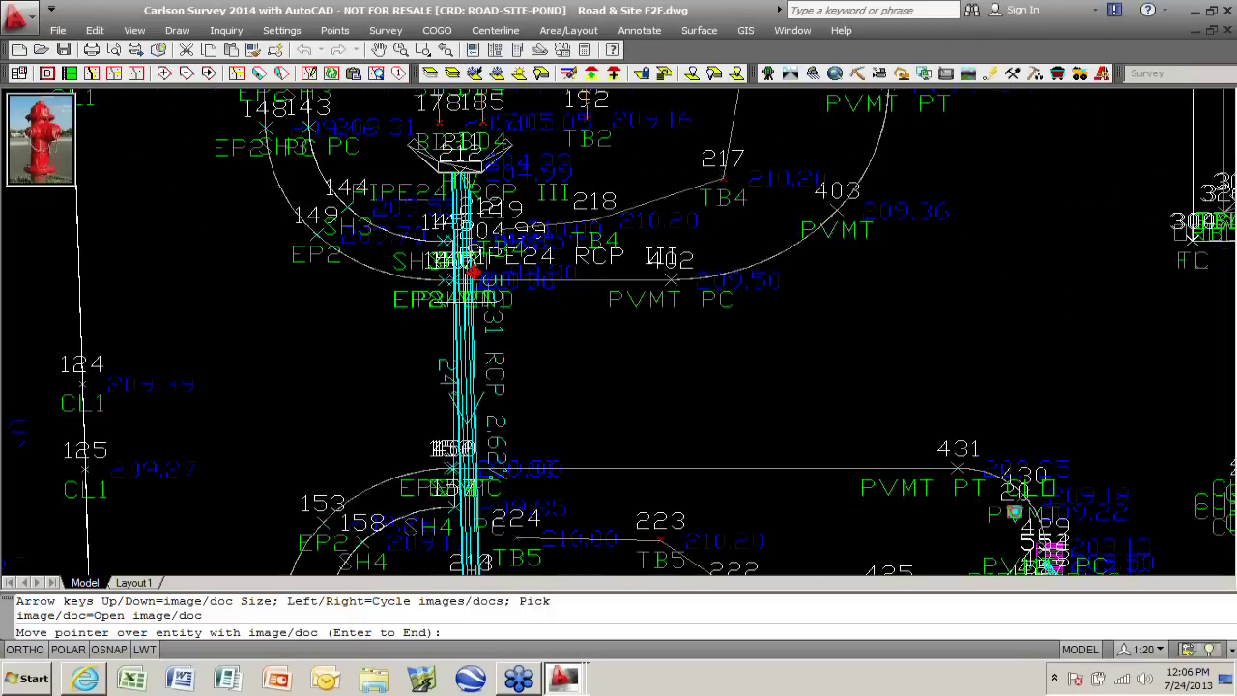
{"action": "scroll", "coordinate": [448, 412], "scroll_direction": "down", "scroll_amount": 6}
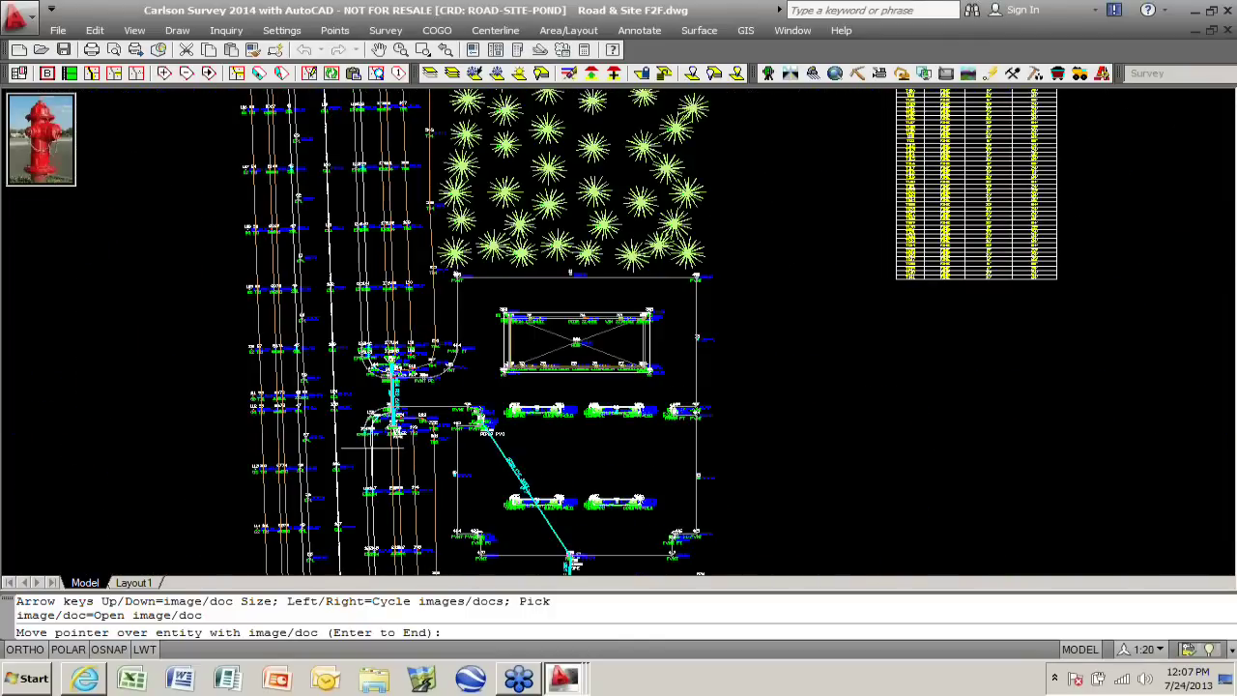
{"action": "middle_click_drag", "start_coordinate": [844, 292], "coordinate": [770, 422]}
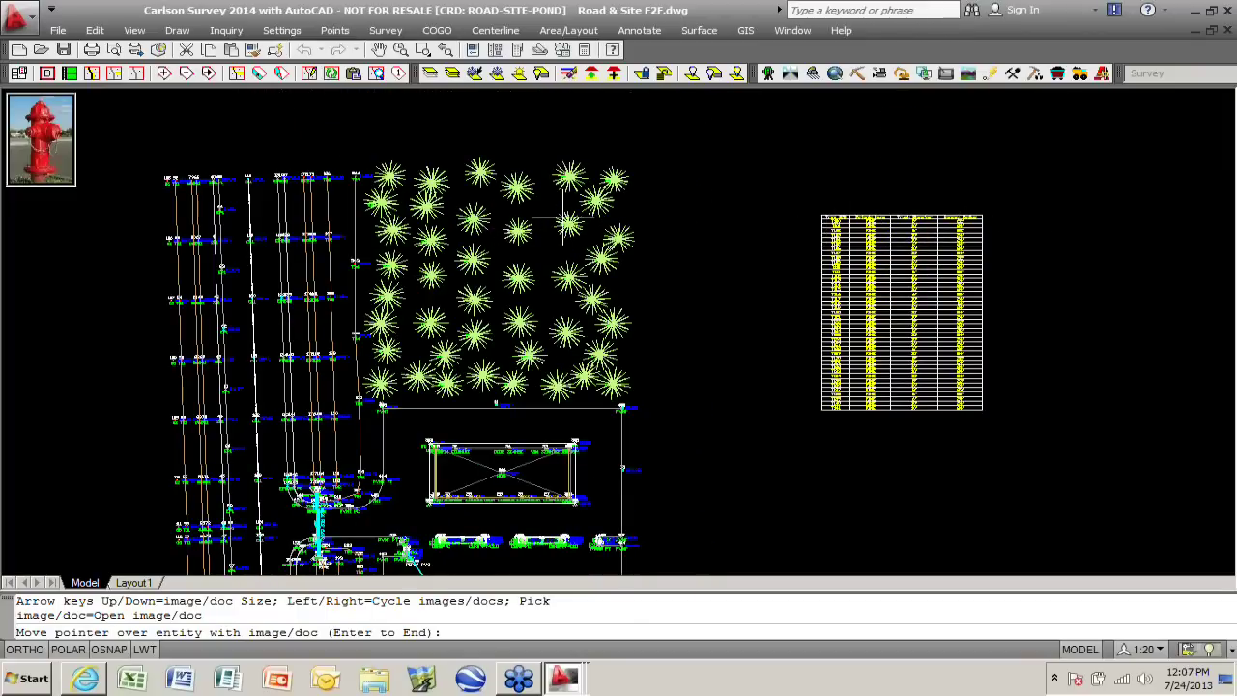
{"action": "scroll", "coordinate": [701, 242], "scroll_direction": "down", "scroll_amount": 4}
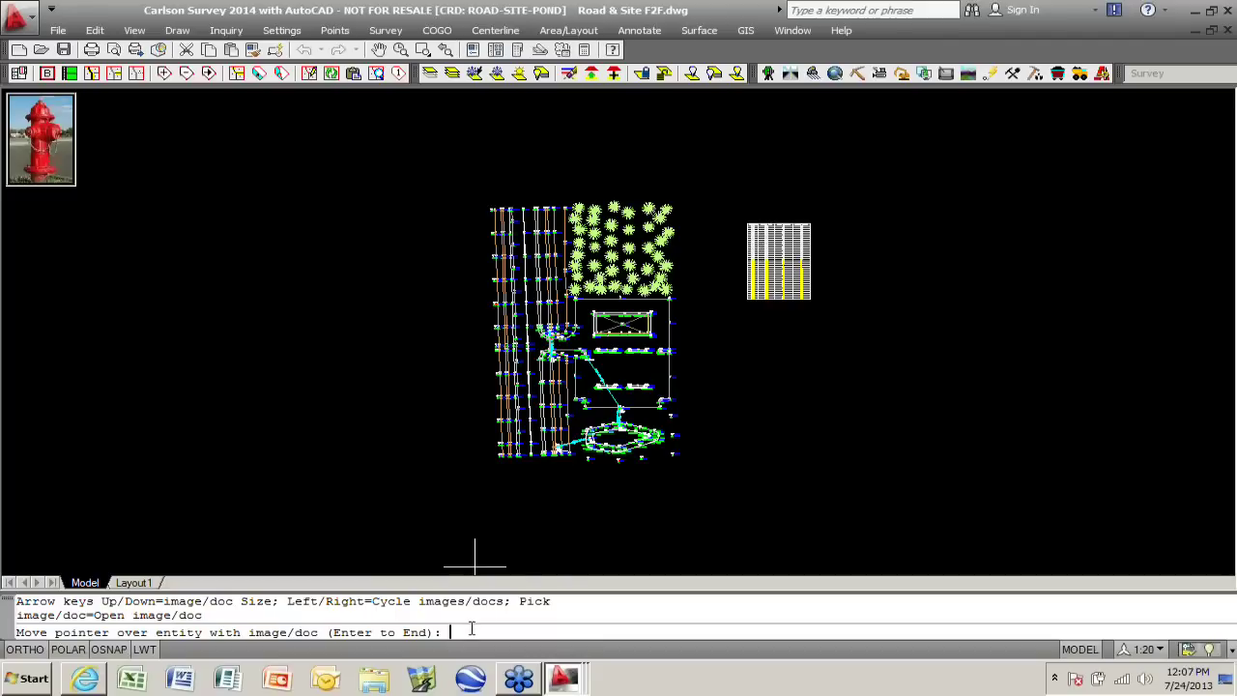
{"action": "key", "text": "Return"}
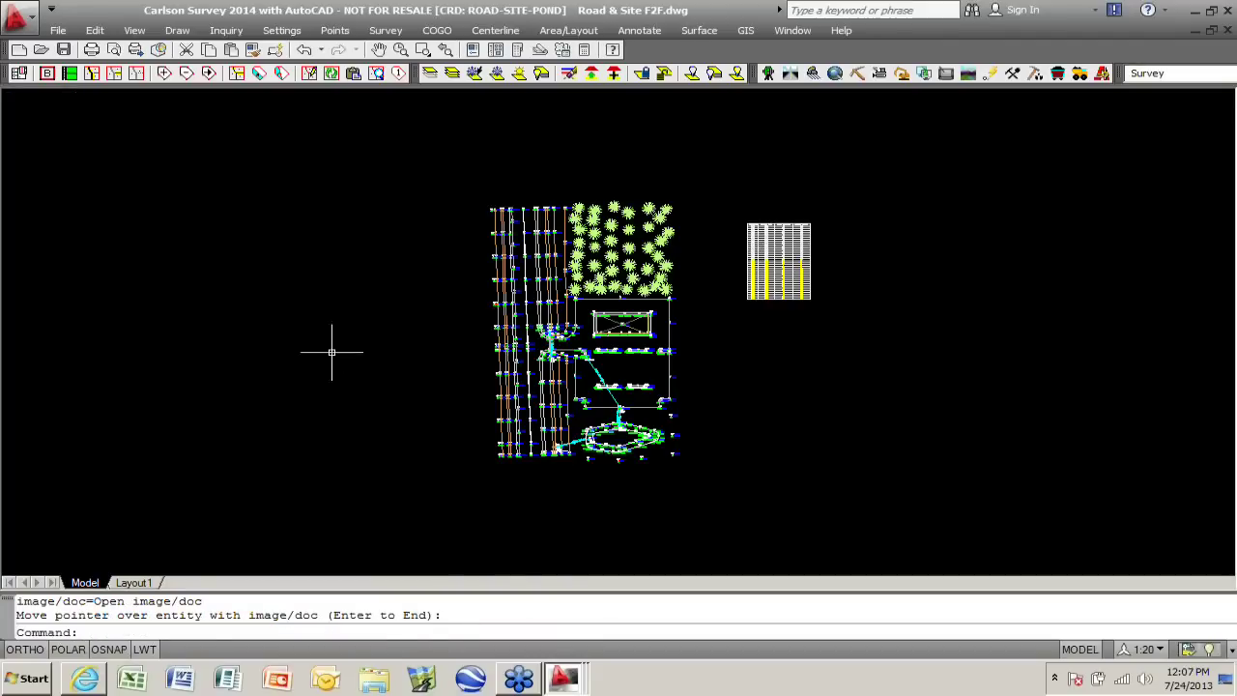
- Load the road, trees, building, parking and pond entities into the 3D Viewer Window, leaving out the tree table
{"action": "left_click", "coordinate": [135, 31]}
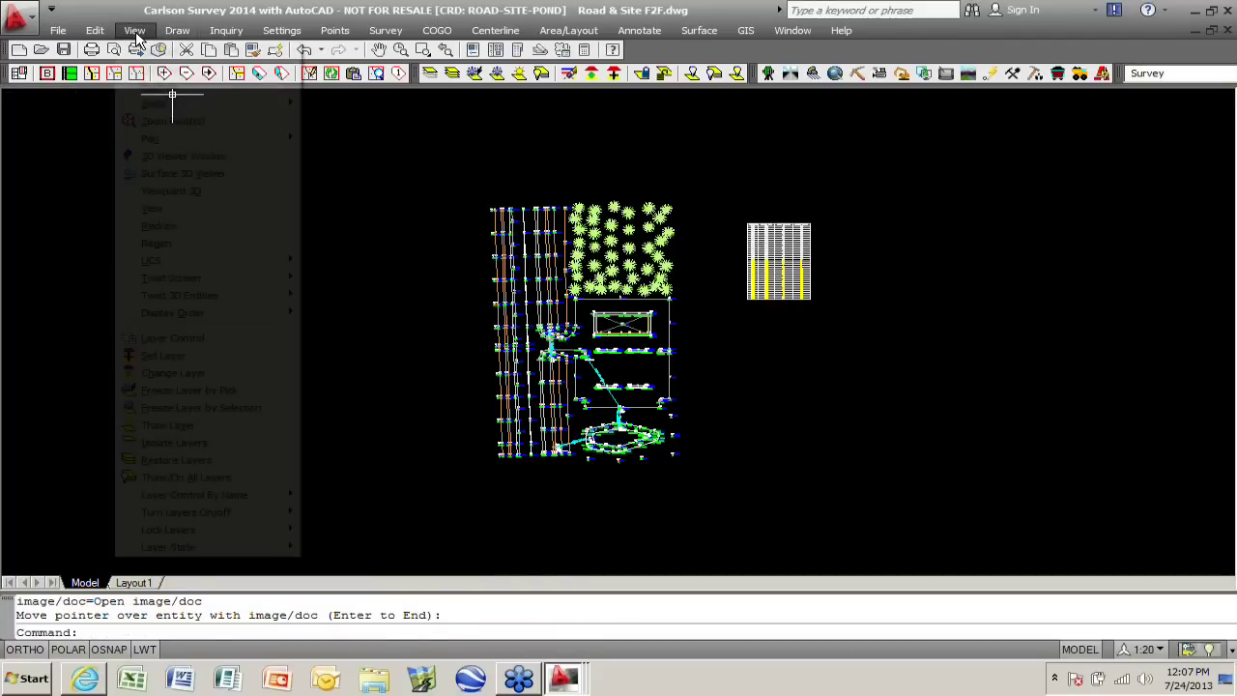
{"action": "left_click", "coordinate": [161, 157]}
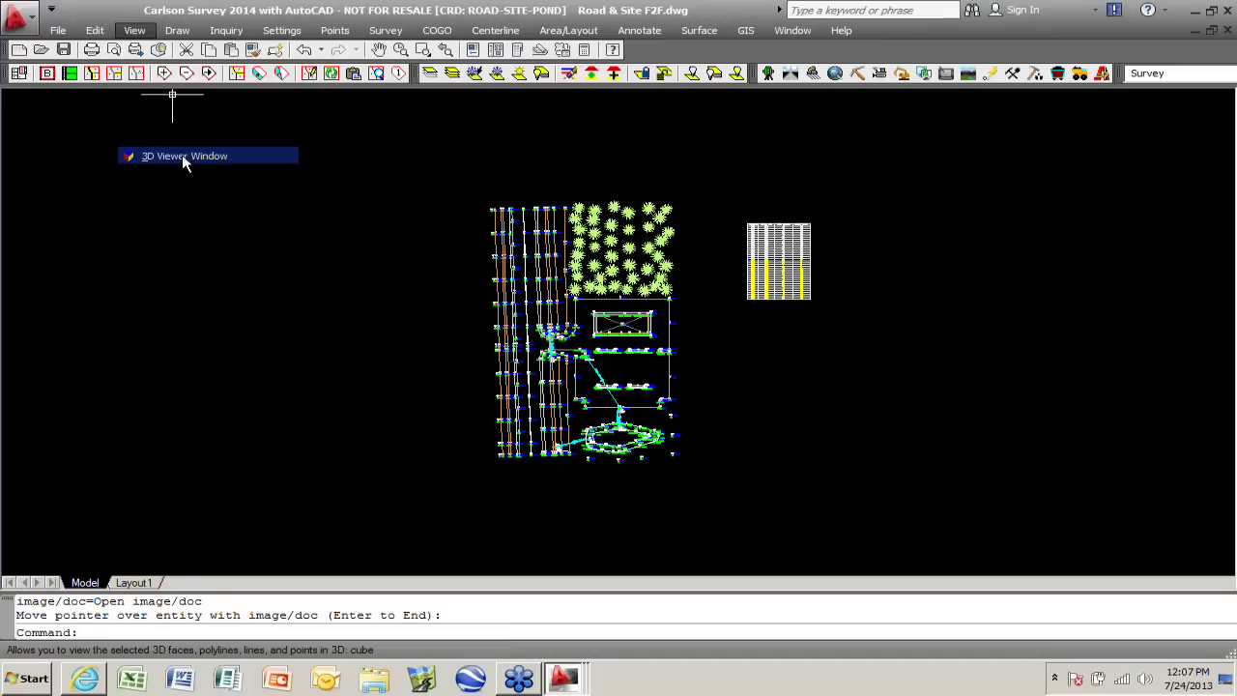
{"action": "left_click", "coordinate": [454, 185]}
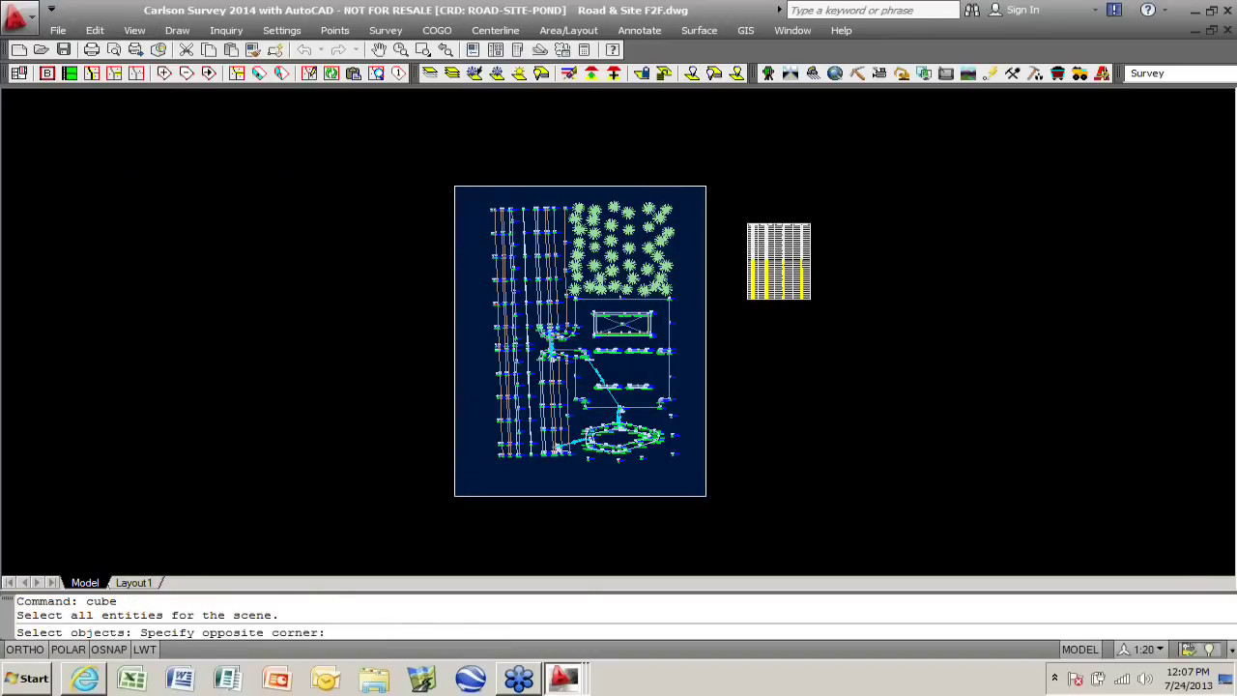
{"action": "left_click", "coordinate": [708, 489]}
{"action": "key", "text": "Return"}
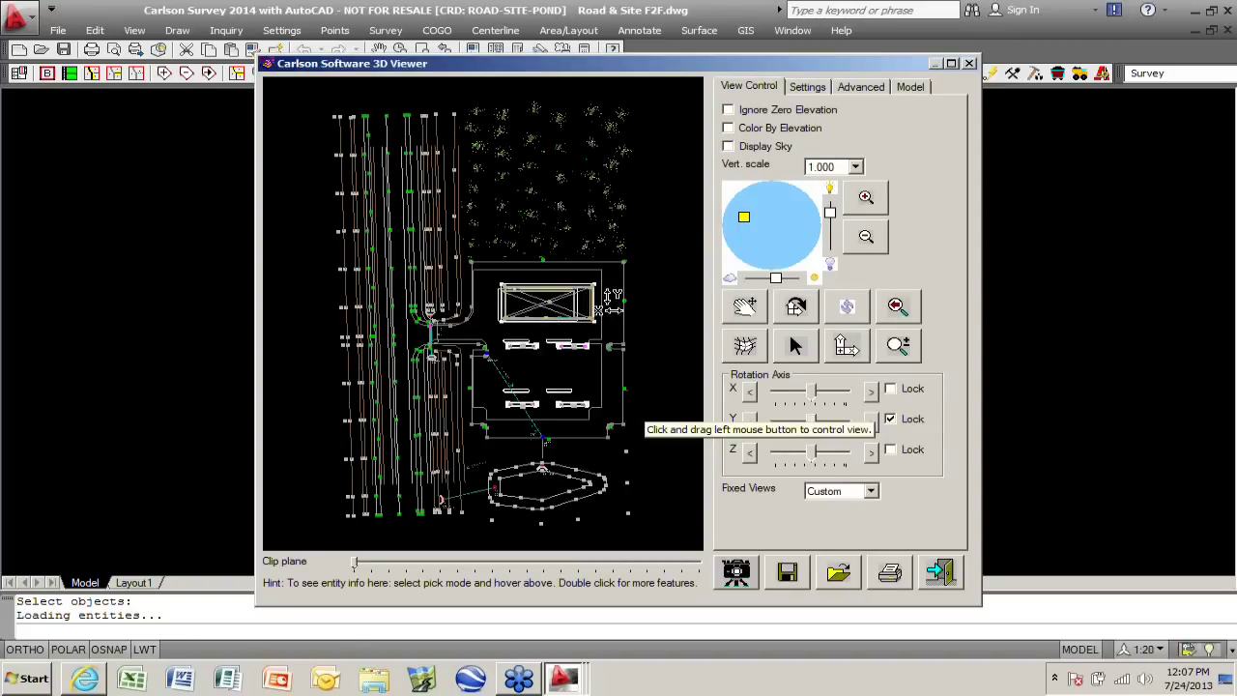
- Maximize the 3D viewer, tilt the site to an oblique view and enable Ignore Zero Elevation
{"action": "left_click", "coordinate": [950, 63]}
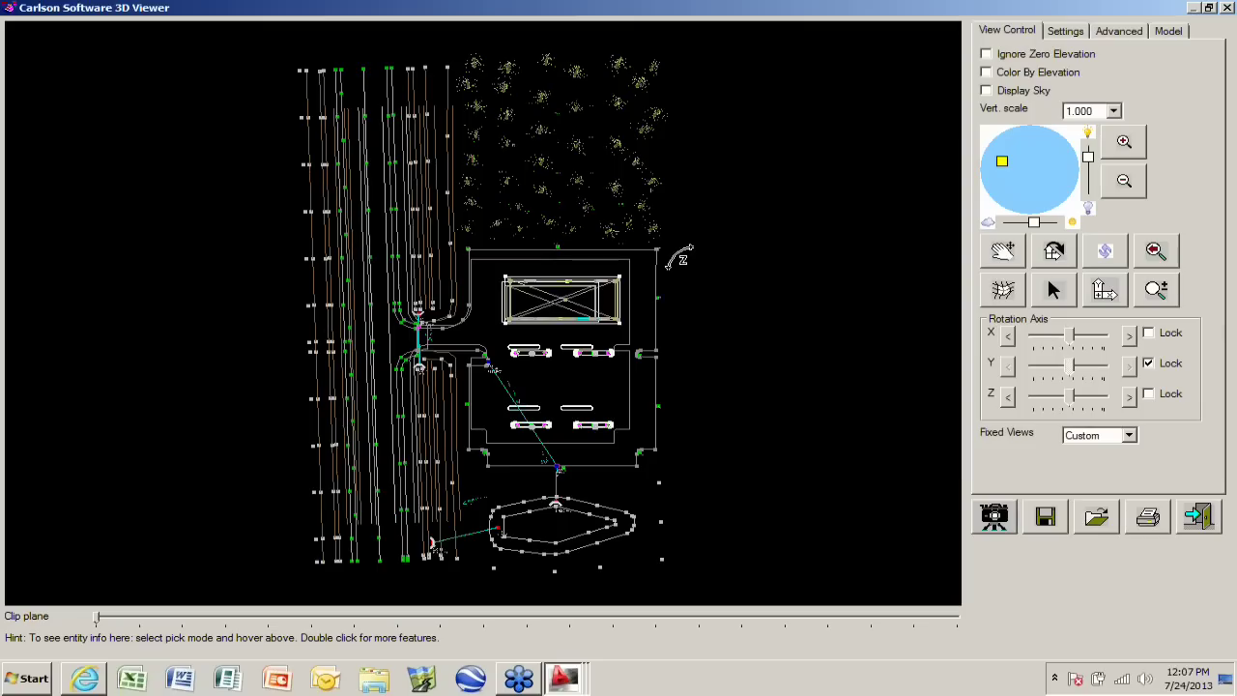
{"action": "left_click_drag", "start_coordinate": [529, 333], "coordinate": [553, 232]}
{"action": "left_click", "coordinate": [986, 55]}
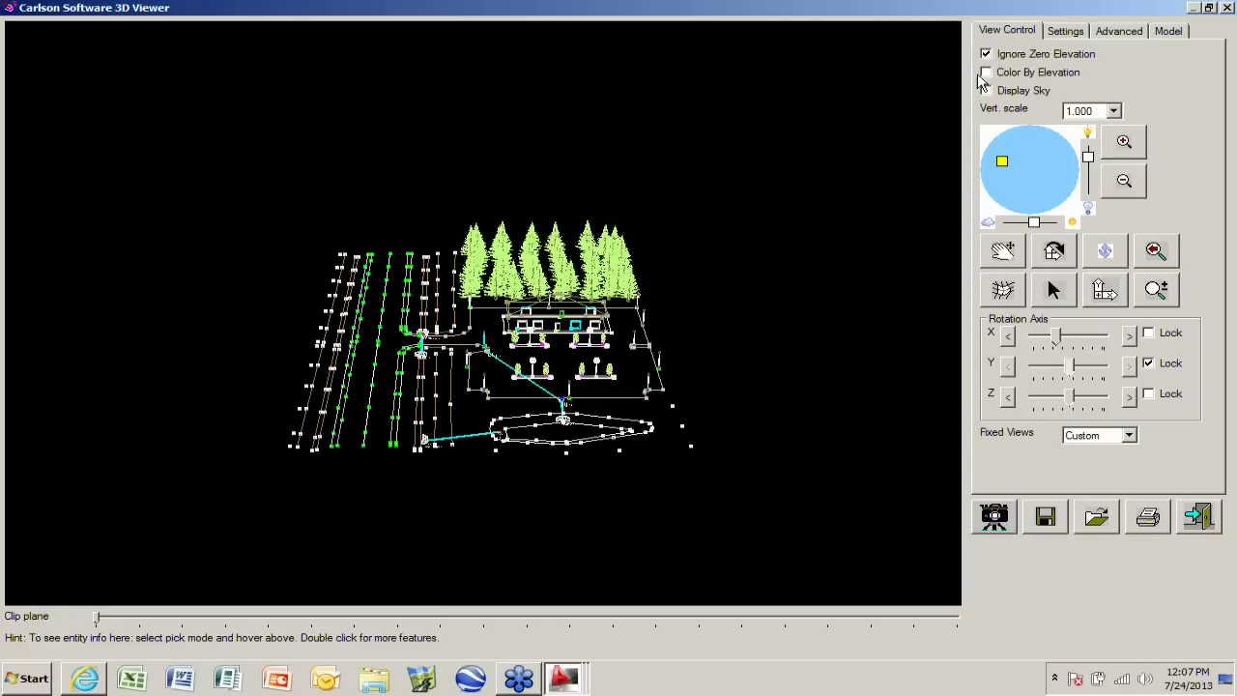
- Orbit and zoom the 3D site model to inspect the pipe and headwalls beside the red fire hydrant
{"action": "left_click_drag", "start_coordinate": [253, 441], "coordinate": [678, 386]}
{"action": "scroll", "coordinate": [675, 386], "scroll_direction": "up", "scroll_amount": 3}
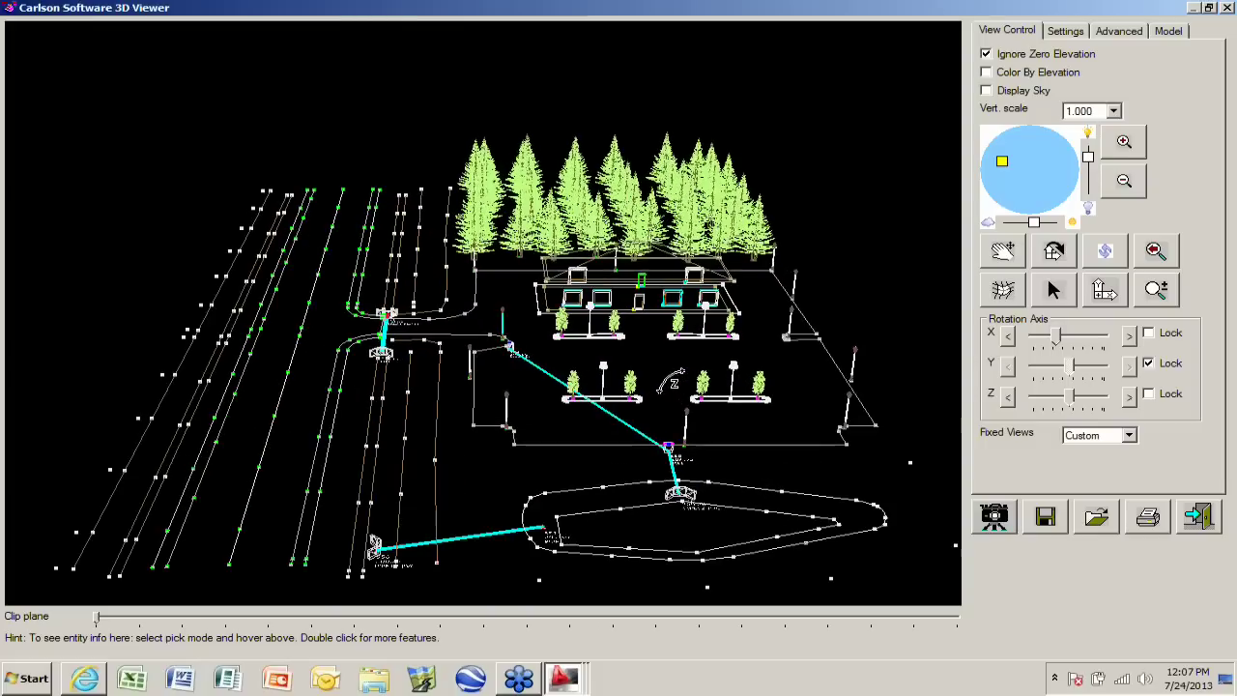
{"action": "scroll", "coordinate": [633, 396], "scroll_direction": "up", "scroll_amount": 2}
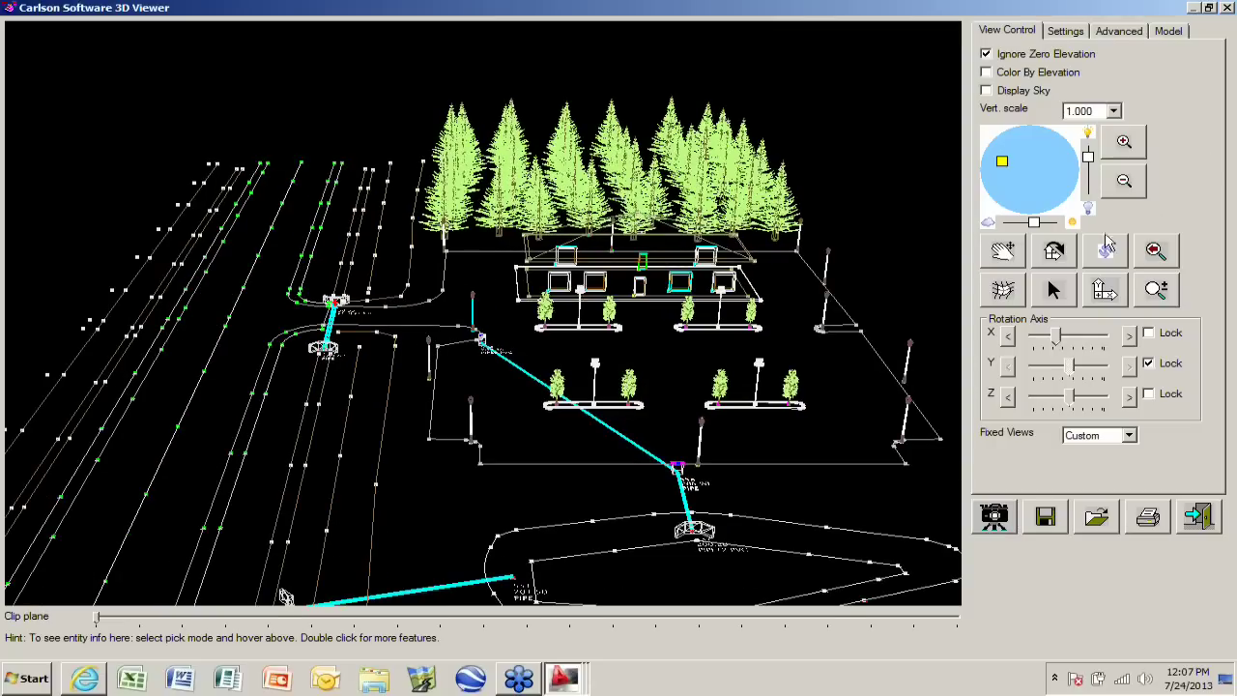
{"action": "left_click", "coordinate": [1054, 252]}
{"action": "left_click_drag", "start_coordinate": [439, 266], "coordinate": [365, 334]}
{"action": "scroll", "coordinate": [366, 333], "scroll_direction": "up", "scroll_amount": 5}
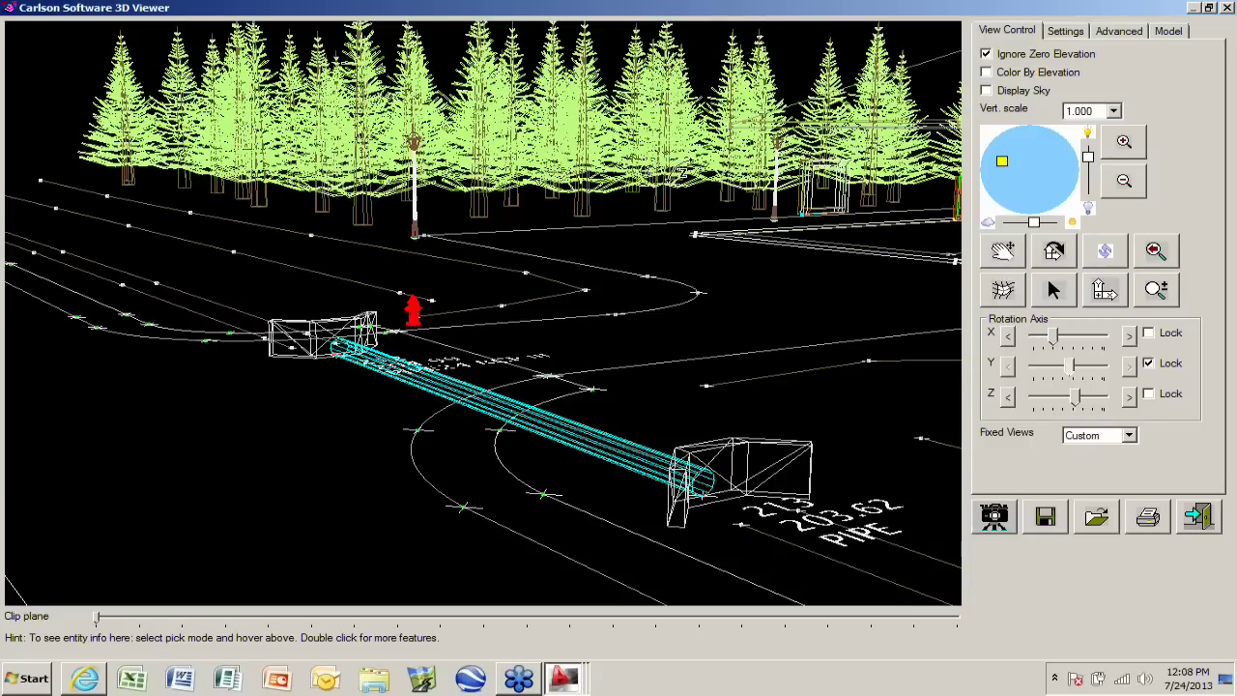
- View the whole site with its trees, pipes and pond from other angles in 3D, and exit the 3D viewer
{"action": "left_click_drag", "start_coordinate": [679, 169], "coordinate": [227, 259]}
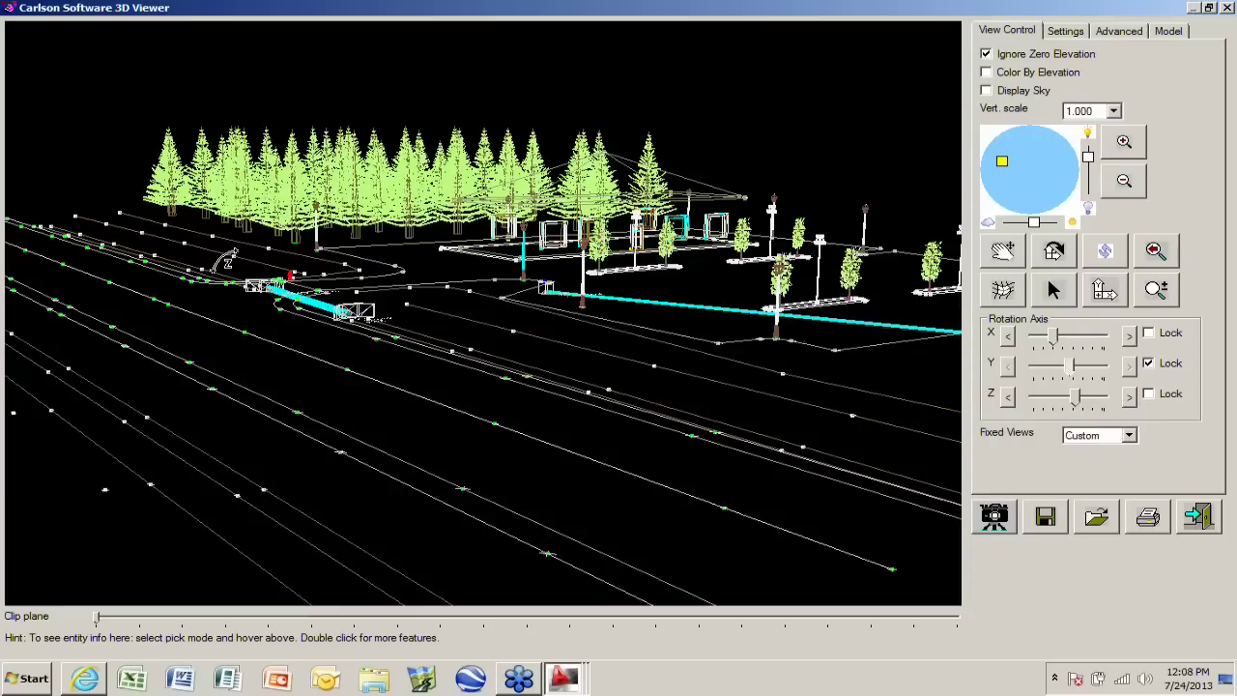
{"action": "scroll", "coordinate": [224, 259], "scroll_direction": "down", "scroll_amount": 2}
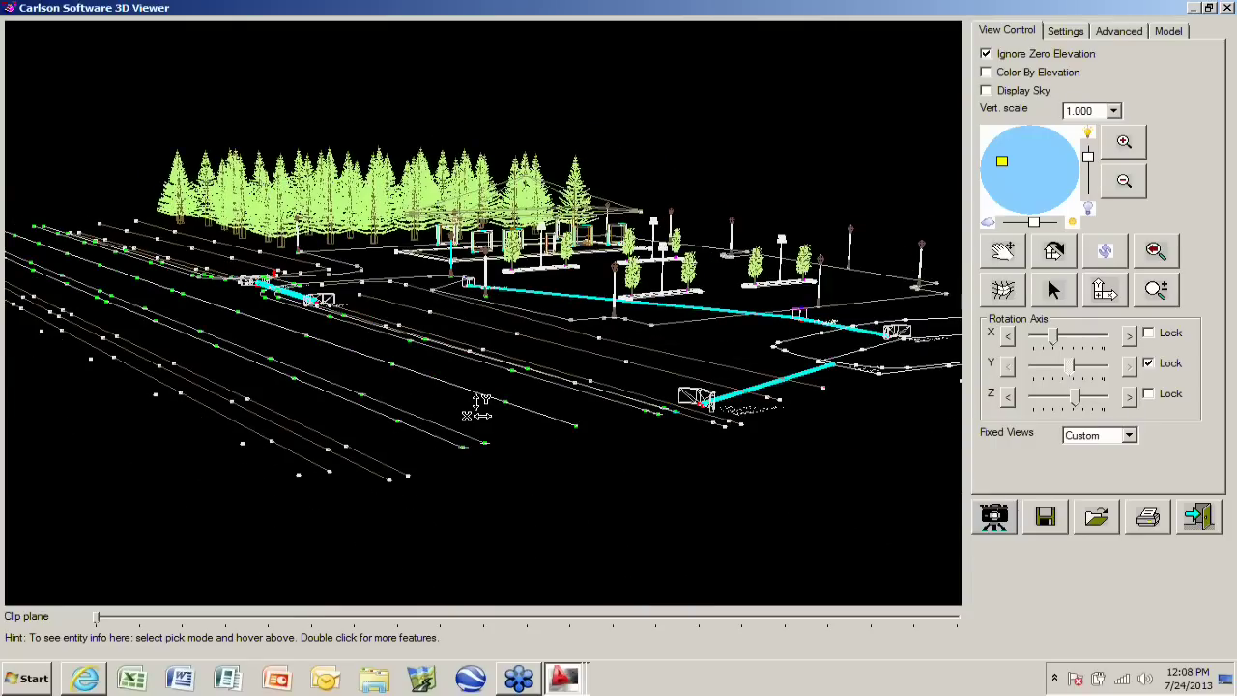
{"action": "left_click_drag", "start_coordinate": [481, 410], "coordinate": [465, 390]}
{"action": "scroll", "coordinate": [464, 391], "scroll_direction": "down", "scroll_amount": 3}
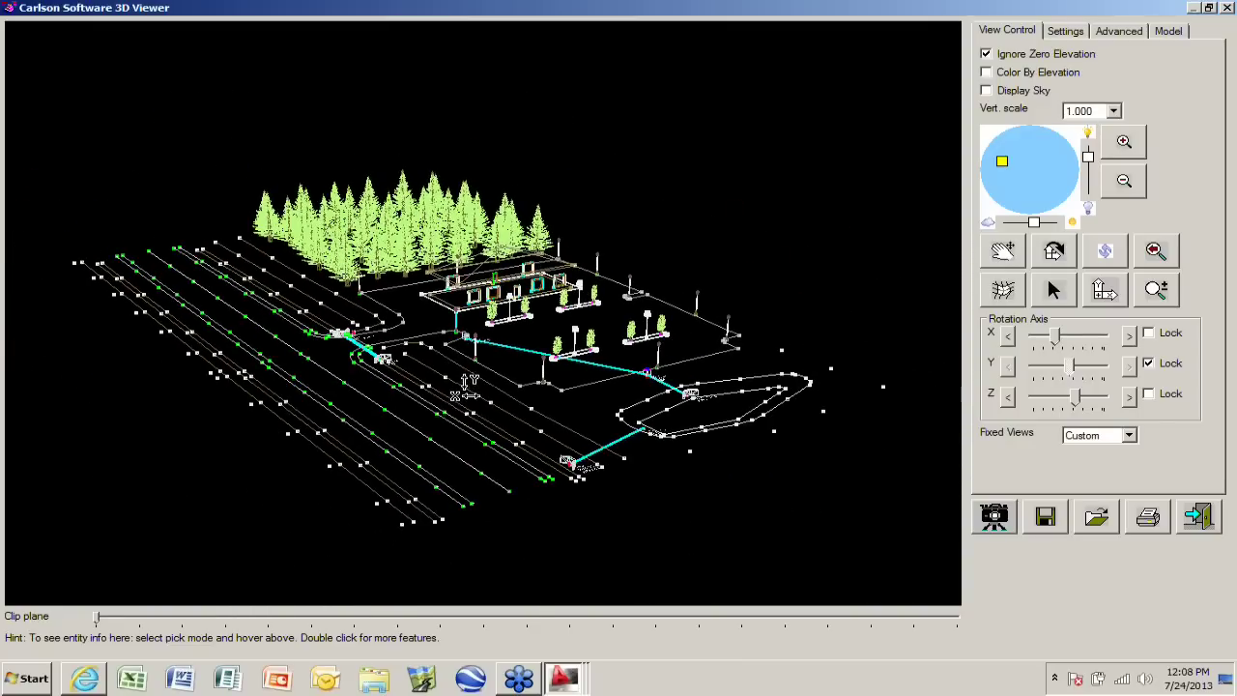
{"action": "left_click_drag", "start_coordinate": [817, 431], "coordinate": [677, 493]}
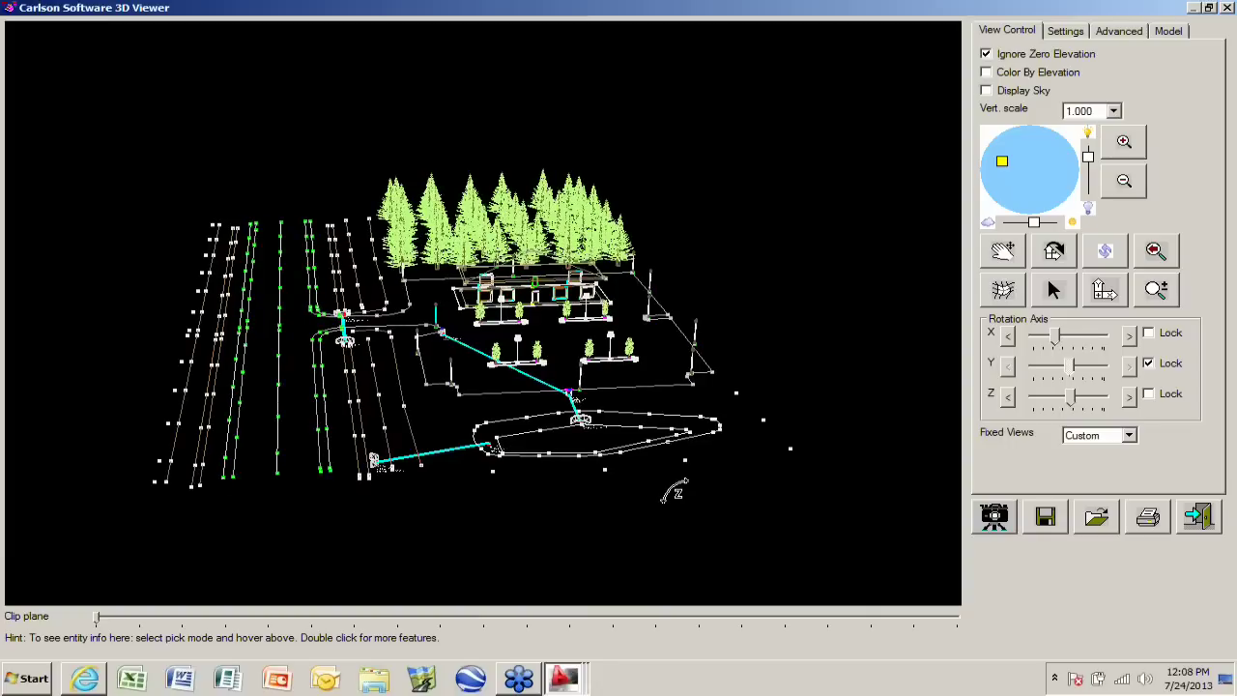
{"action": "left_click", "coordinate": [1199, 518]}
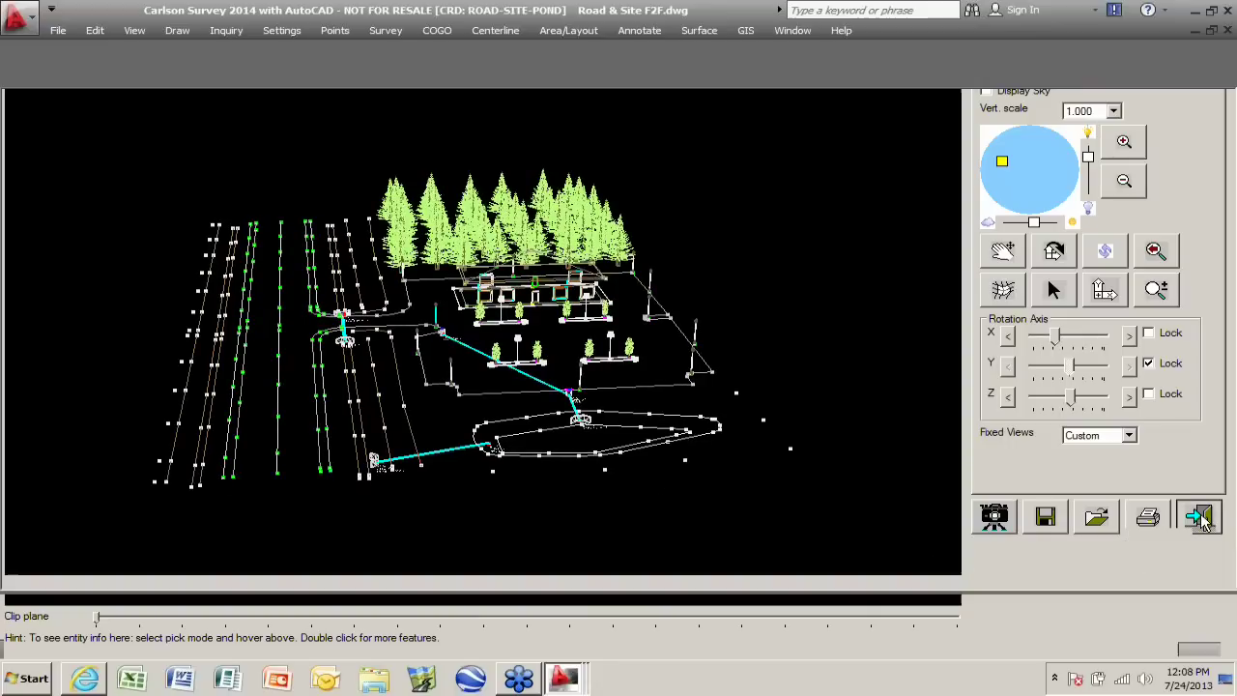
- Toggle the Use Annotative Text option on and off in Carlson Configure's General Settings, and exit without keeping the changes
{"action": "scroll", "coordinate": [544, 465], "scroll_direction": "up", "scroll_amount": 6}
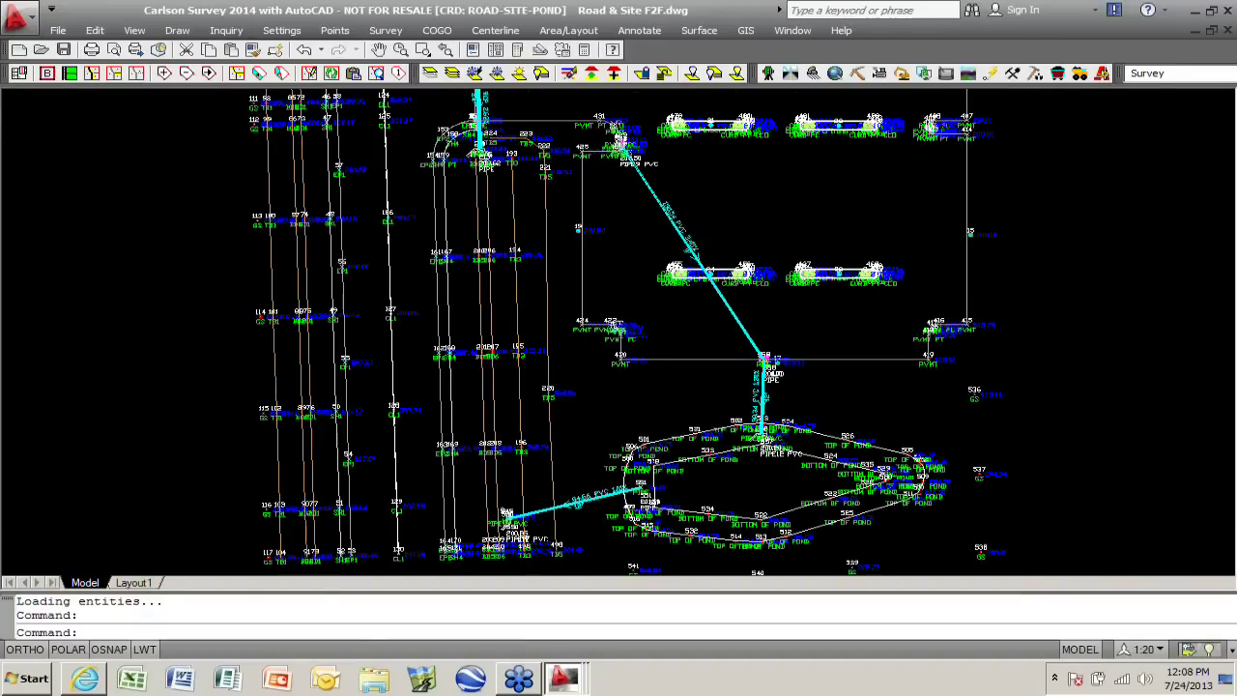
{"action": "scroll", "coordinate": [570, 398], "scroll_direction": "up", "scroll_amount": 3}
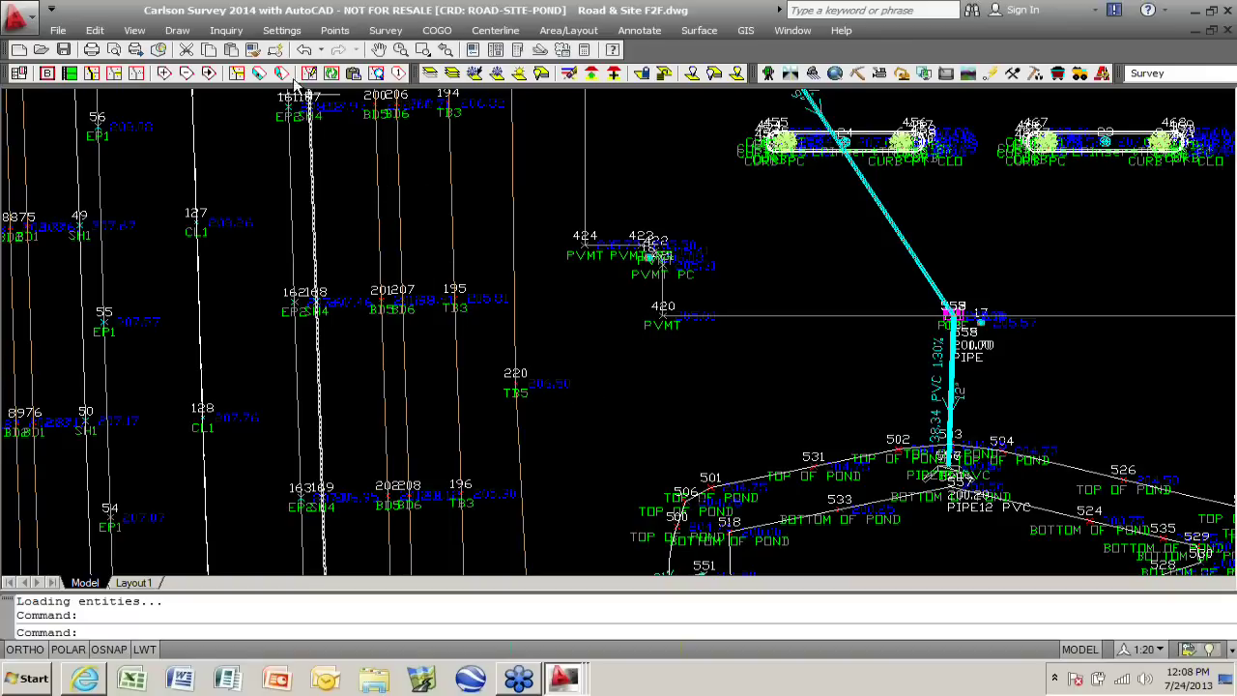
{"action": "left_click", "coordinate": [282, 30]}
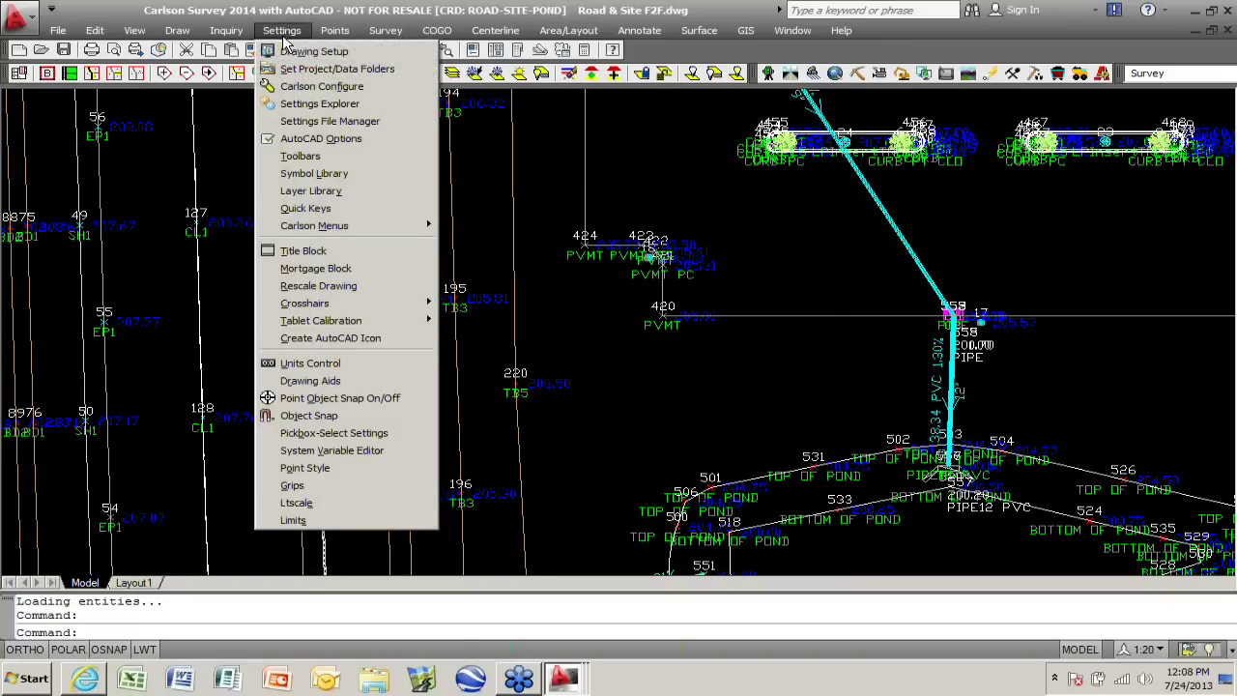
{"action": "left_click", "coordinate": [311, 89]}
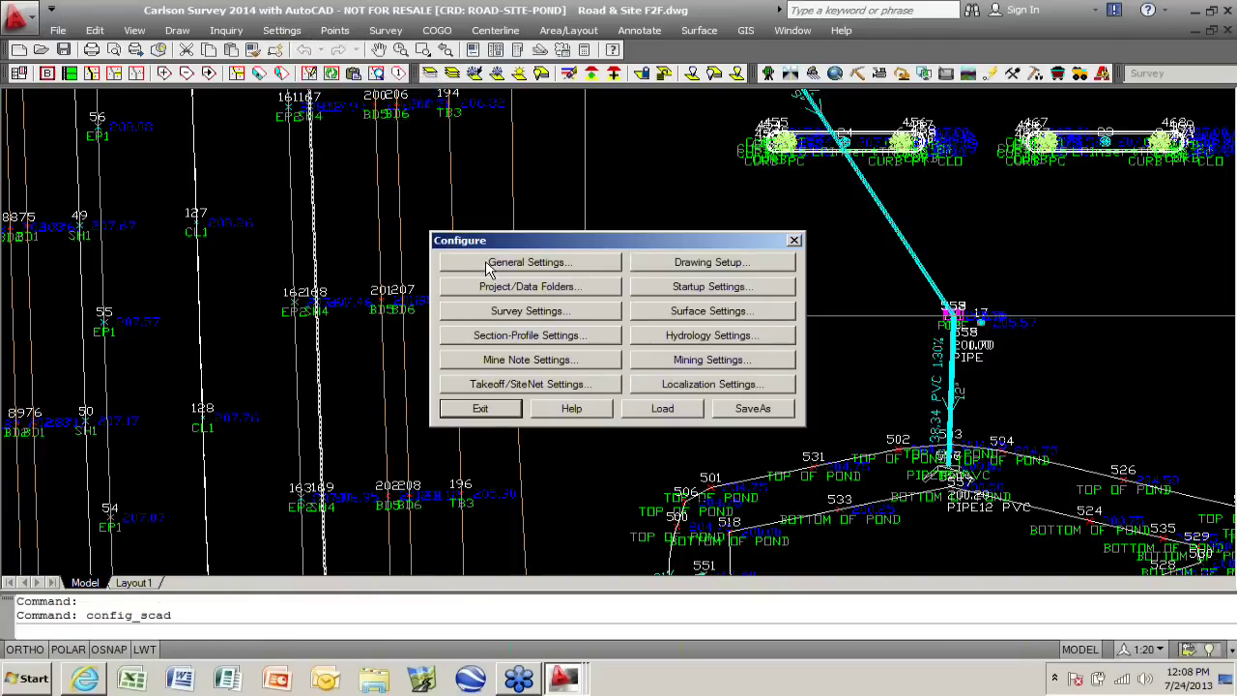
{"action": "left_click", "coordinate": [530, 262]}
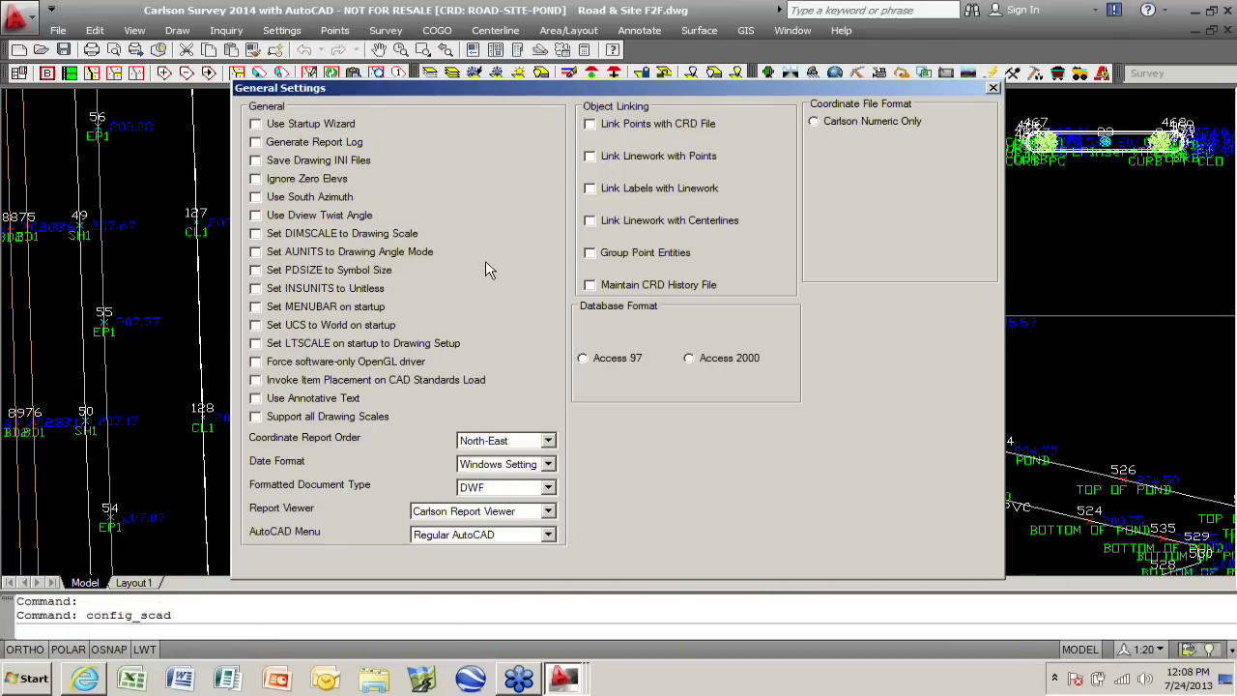
{"action": "left_click", "coordinate": [256, 399]}
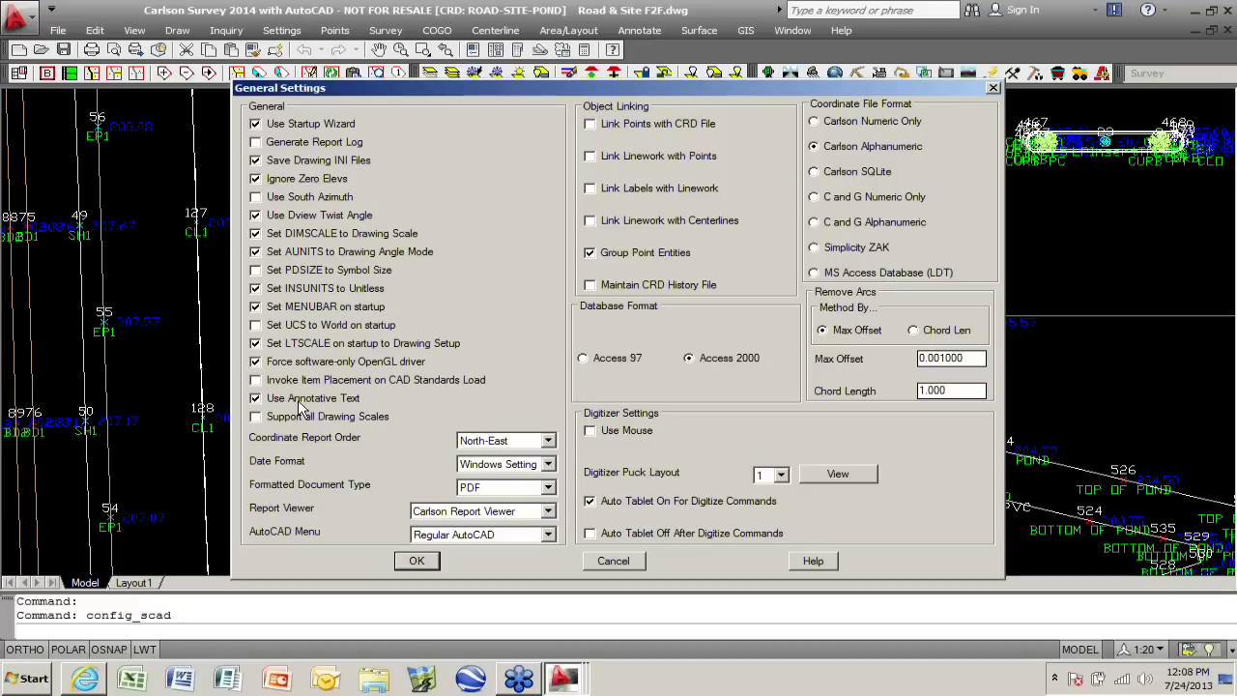
{"action": "left_click", "coordinate": [270, 405]}
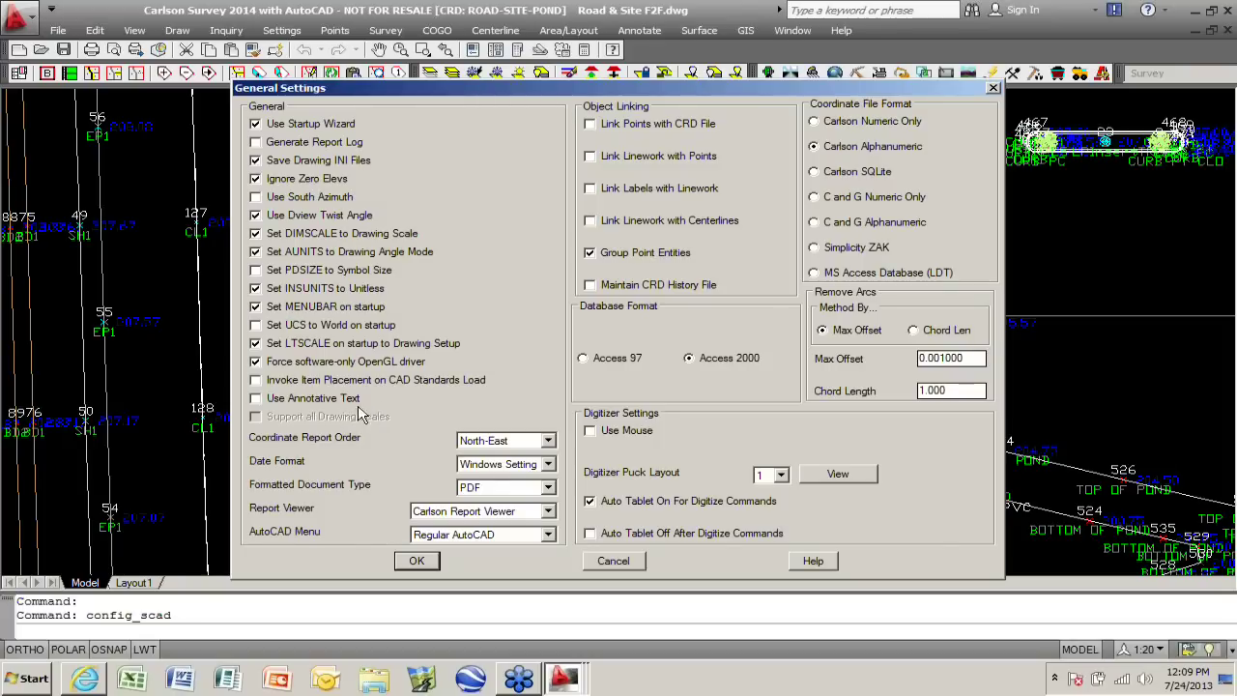
{"action": "left_click", "coordinate": [613, 560]}
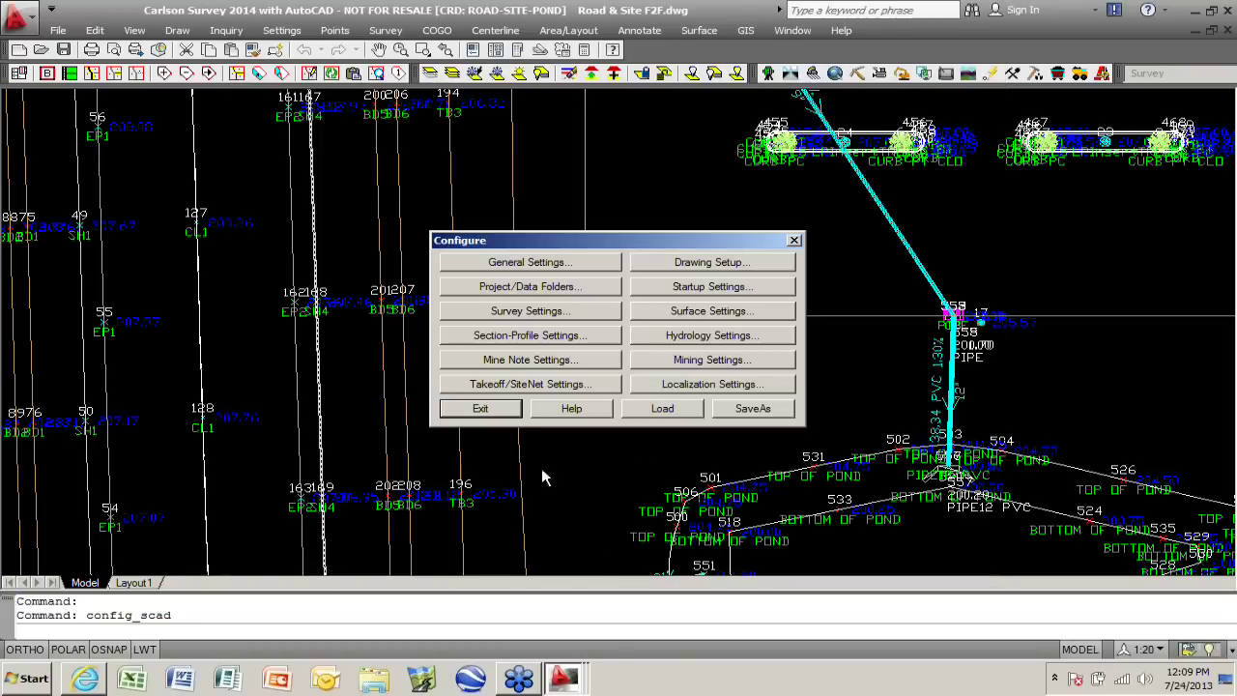
{"action": "left_click", "coordinate": [480, 407]}
- Review the Use Annotative Points option in the Point Defaults, and leave them without making changes
{"action": "left_click", "coordinate": [334, 30]}
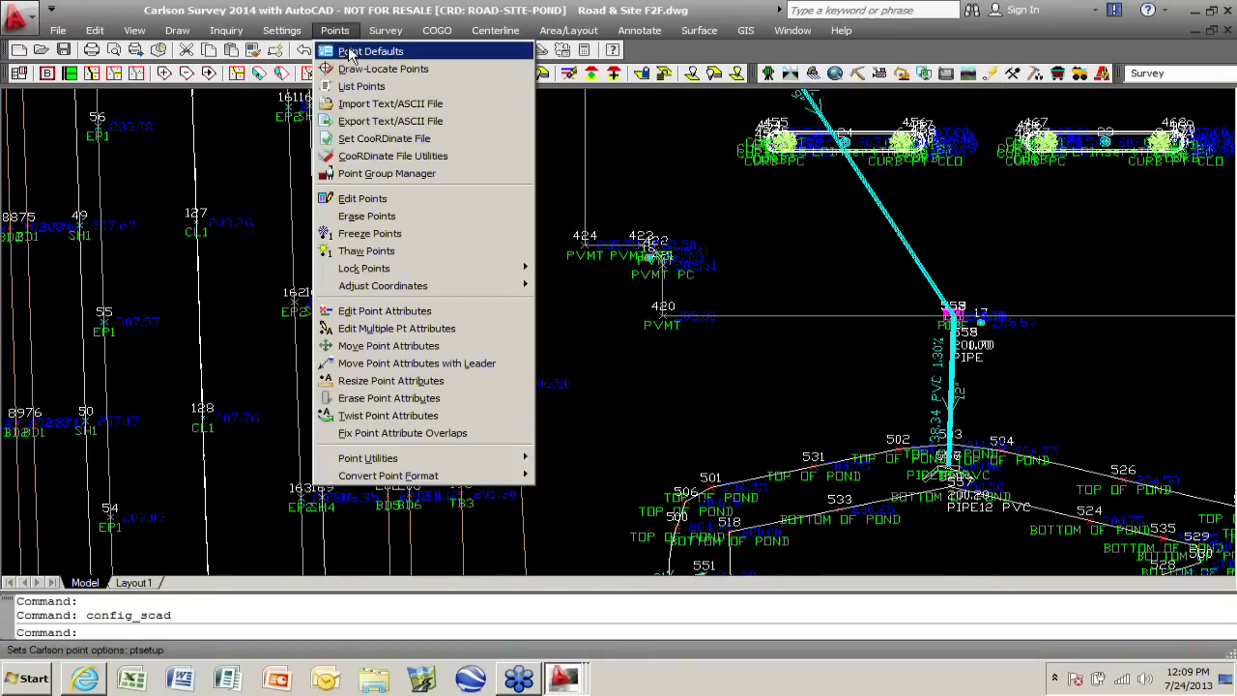
{"action": "left_click", "coordinate": [361, 52]}
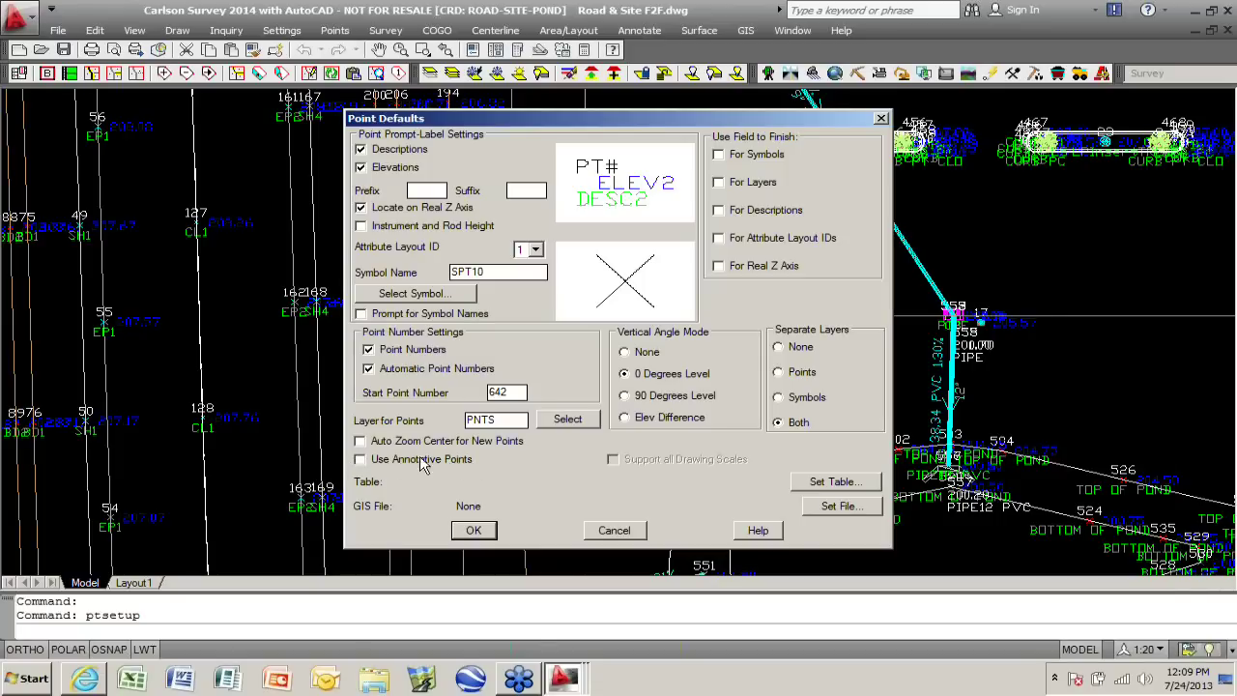
{"action": "left_click", "coordinate": [625, 534]}
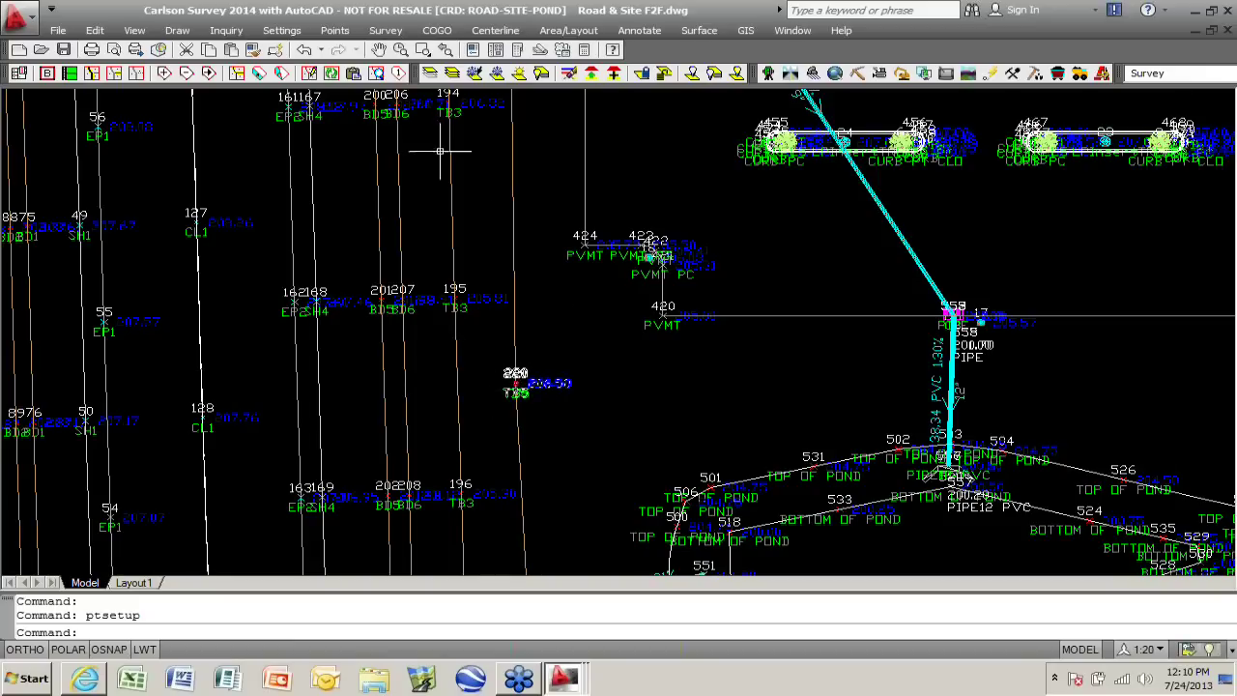
- Try to lock points while the coordinate file is in Carlson Alphanumeric format
{"action": "left_click", "coordinate": [334, 30]}
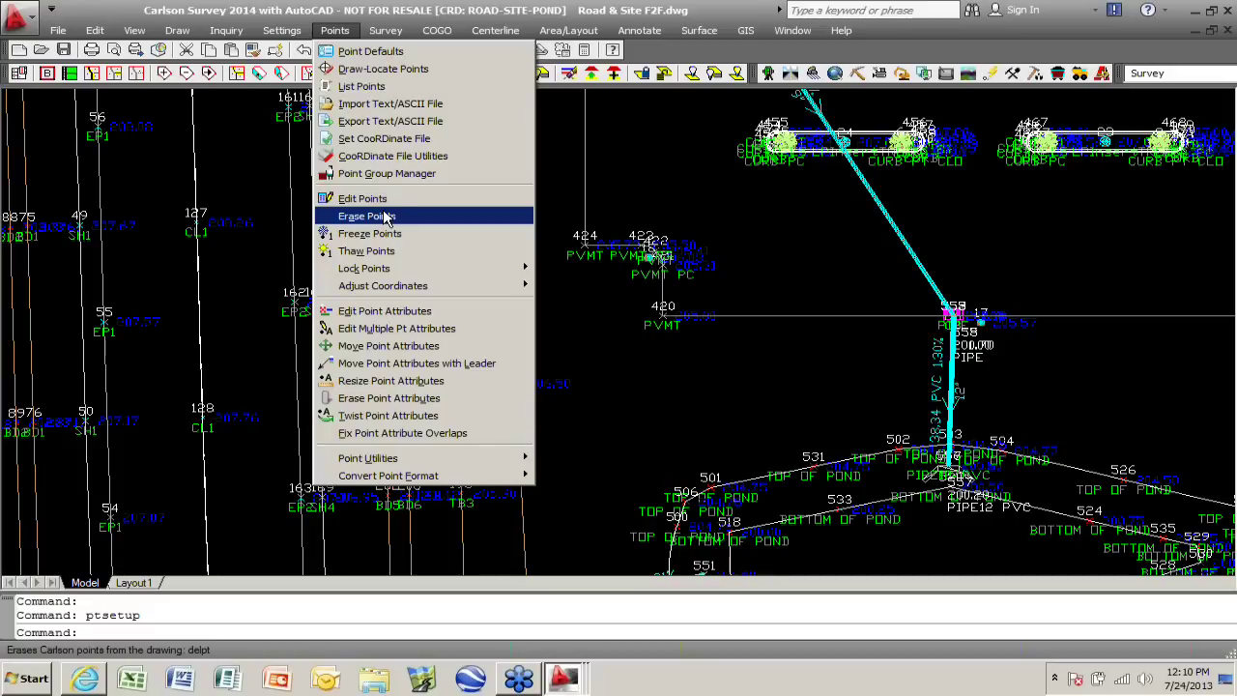
{"action": "mouse_move", "coordinate": [401, 275]}
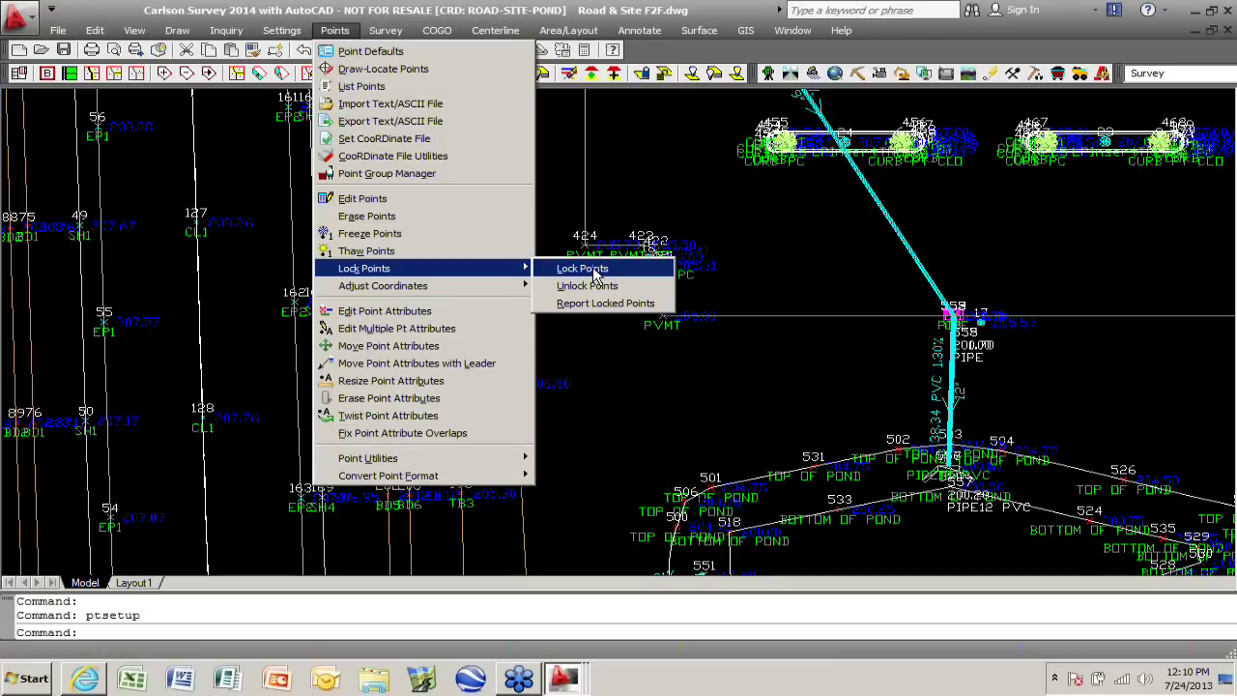
{"action": "left_click", "coordinate": [584, 269]}
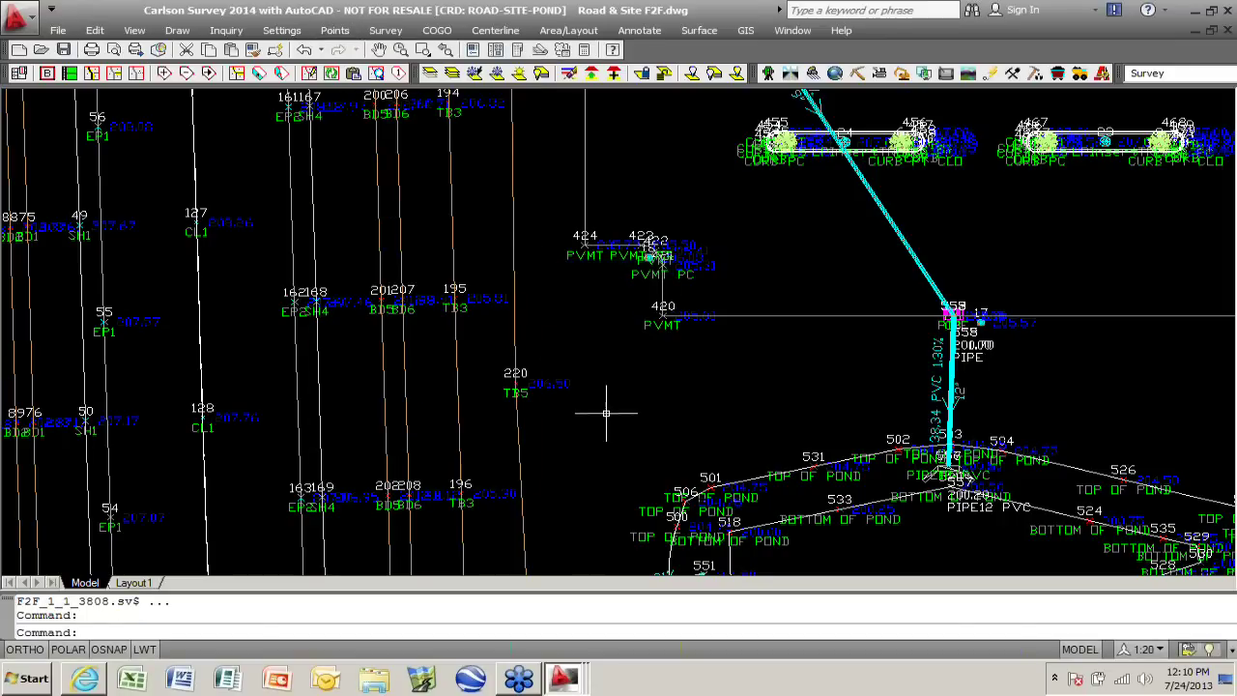
{"action": "scroll", "coordinate": [642, 428], "scroll_direction": "down", "scroll_amount": 3}
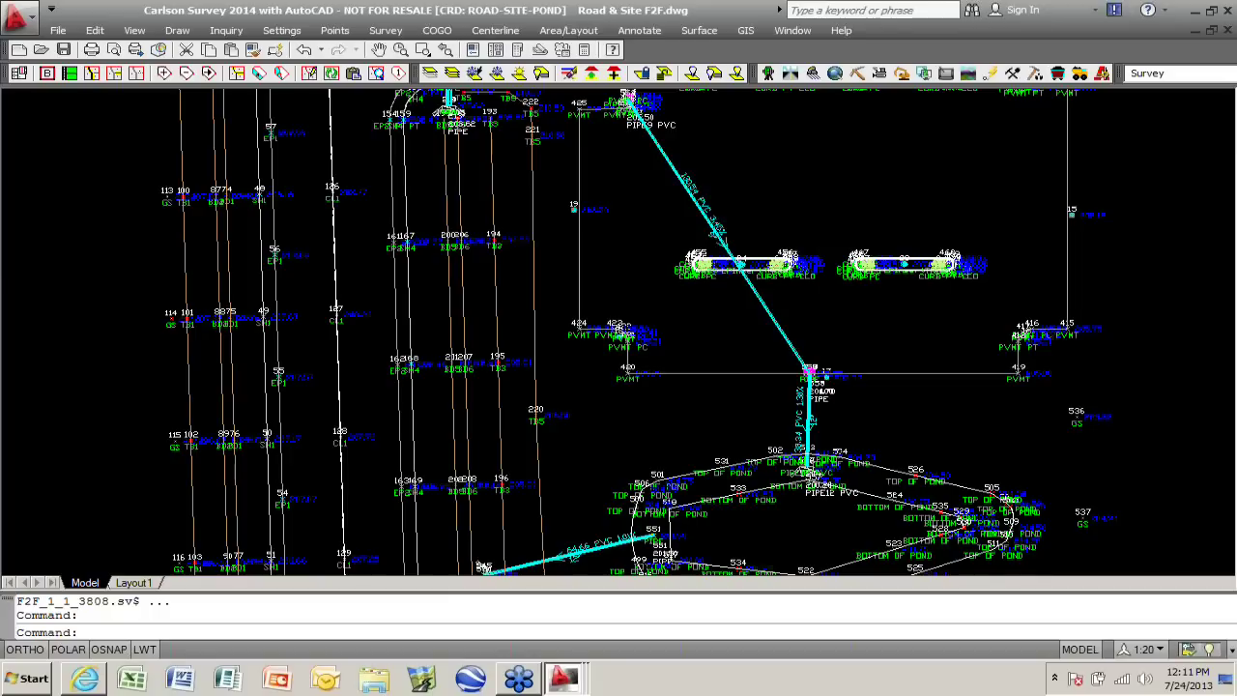
{"action": "left_click", "coordinate": [336, 30]}
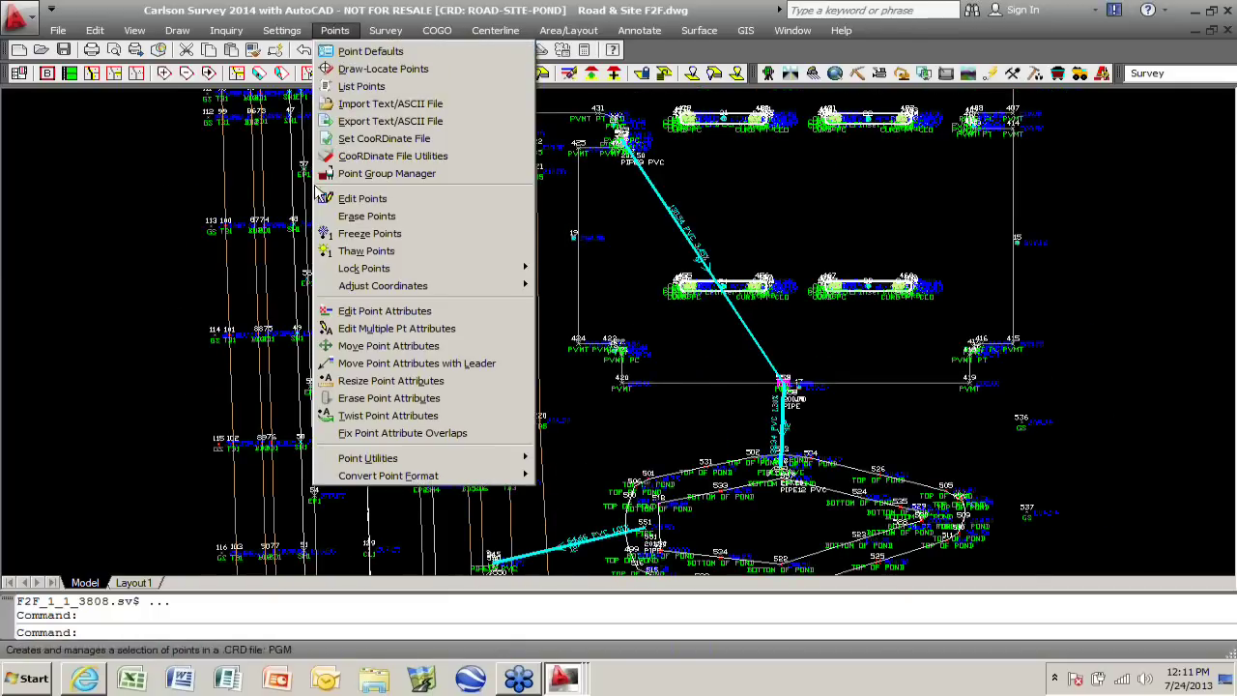
{"action": "left_click", "coordinate": [608, 269]}
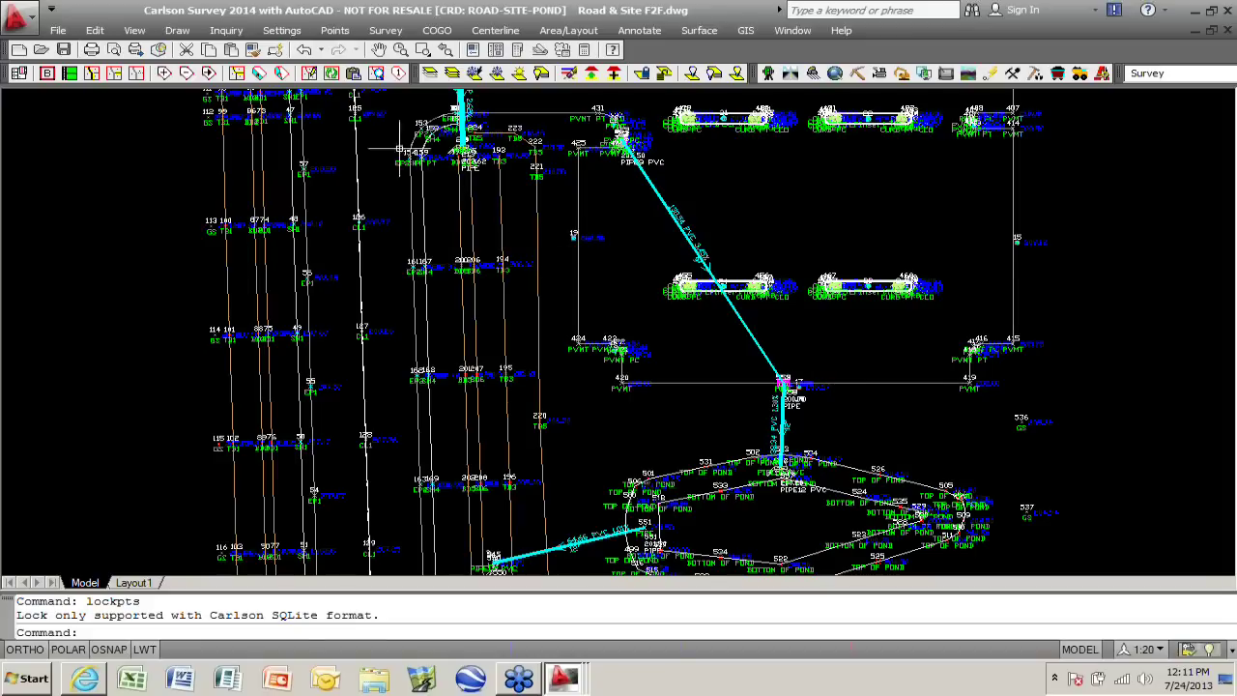
- Convert the Road-site-pond coordinate file to Carlson SQLite format with Coordinate File Utilities, and exit the utilities
{"action": "left_click", "coordinate": [335, 30]}
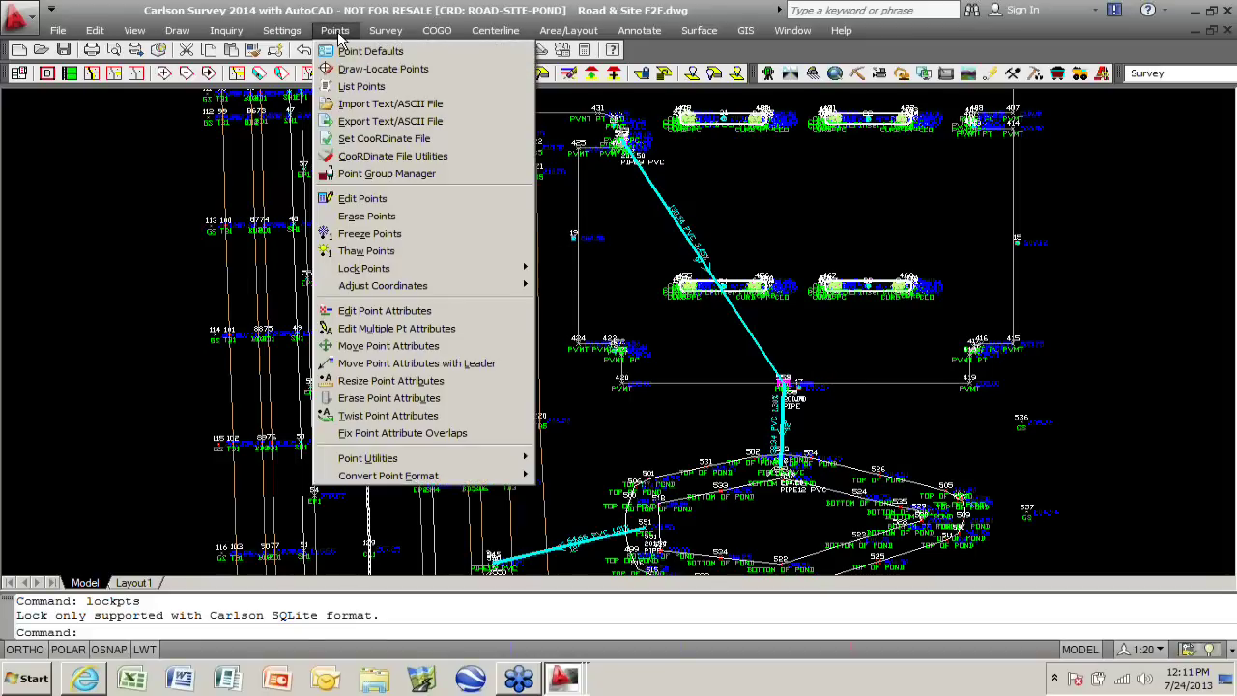
{"action": "left_click", "coordinate": [377, 157]}
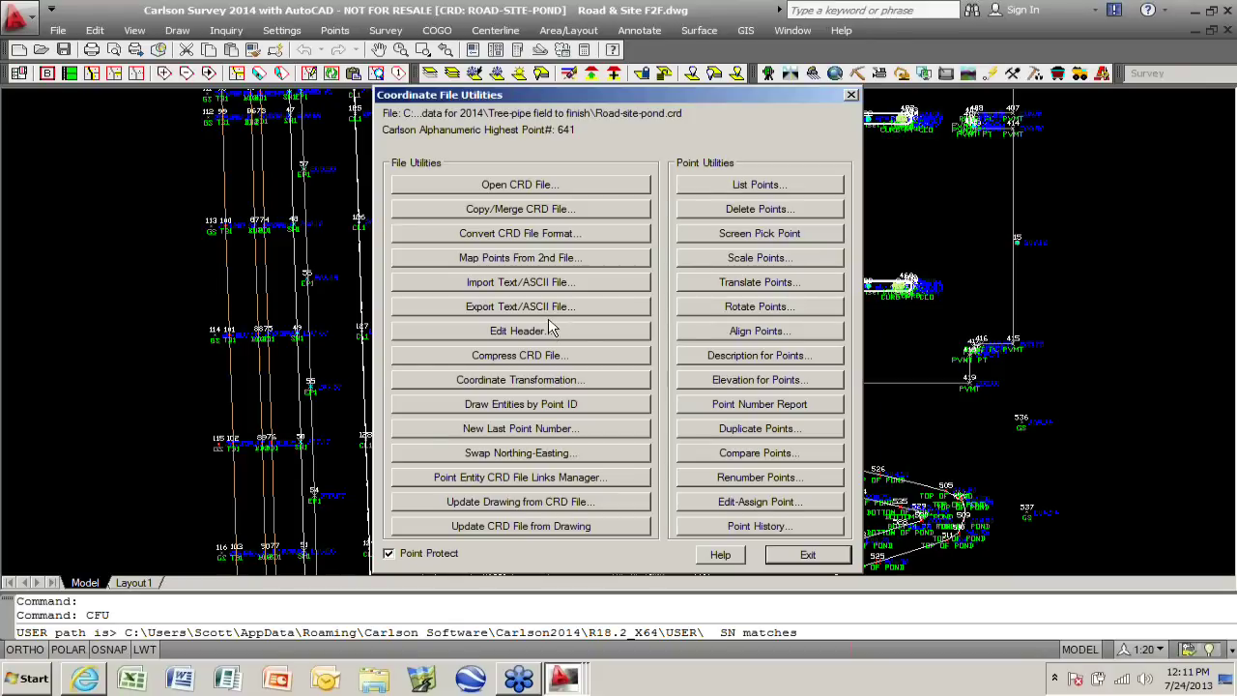
{"action": "left_click", "coordinate": [522, 235]}
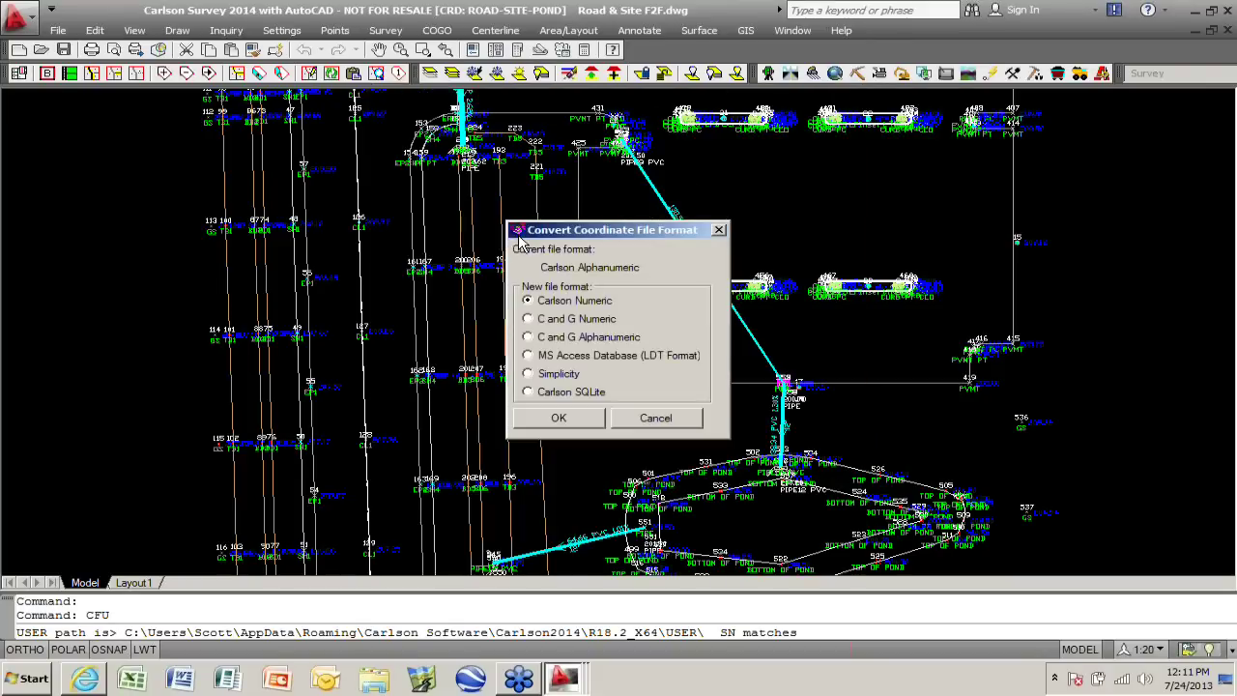
{"action": "left_click", "coordinate": [527, 391]}
{"action": "left_click", "coordinate": [559, 418]}
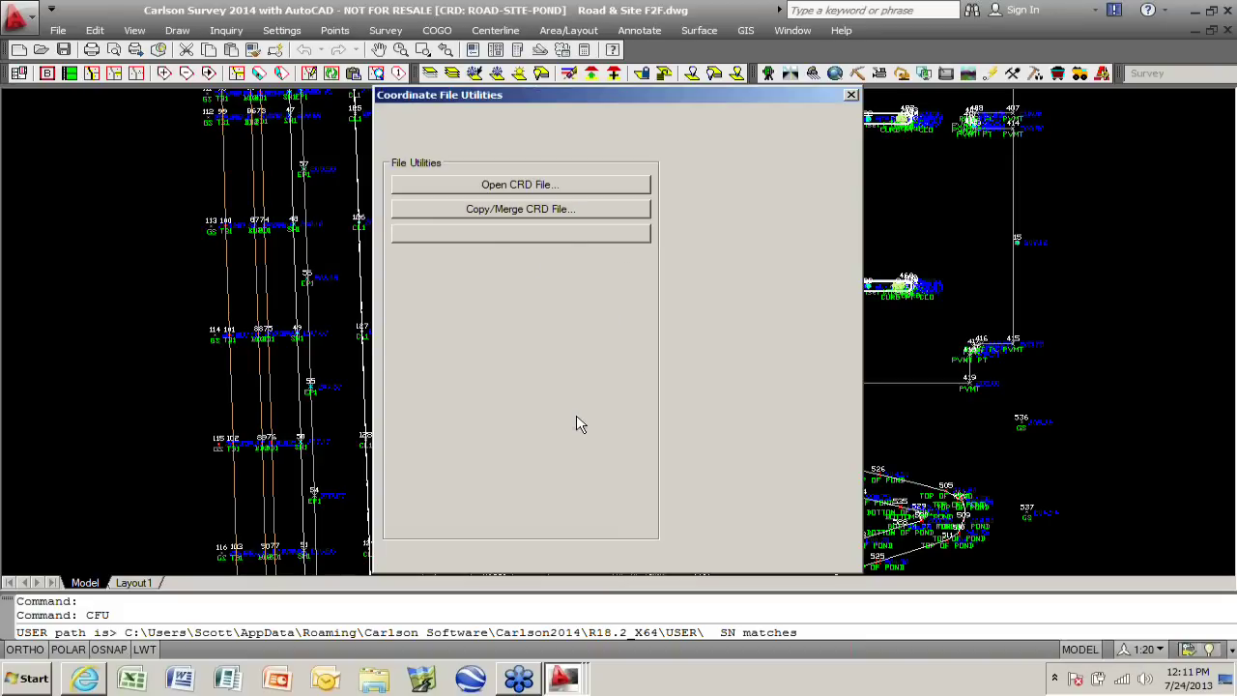
{"action": "left_click", "coordinate": [808, 557]}
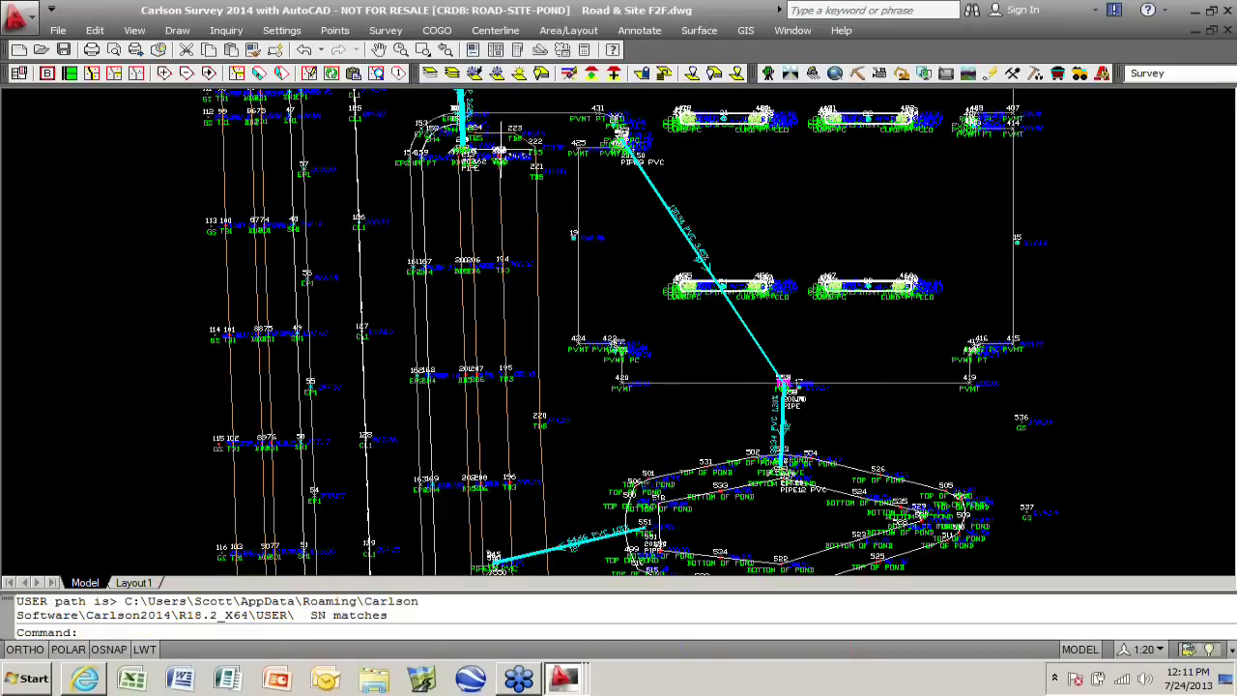
- Lock the points inside the lower pair of parking islands by area, using their outlines as inclusion polylines and no exclusion polylines
{"action": "left_click", "coordinate": [348, 34]}
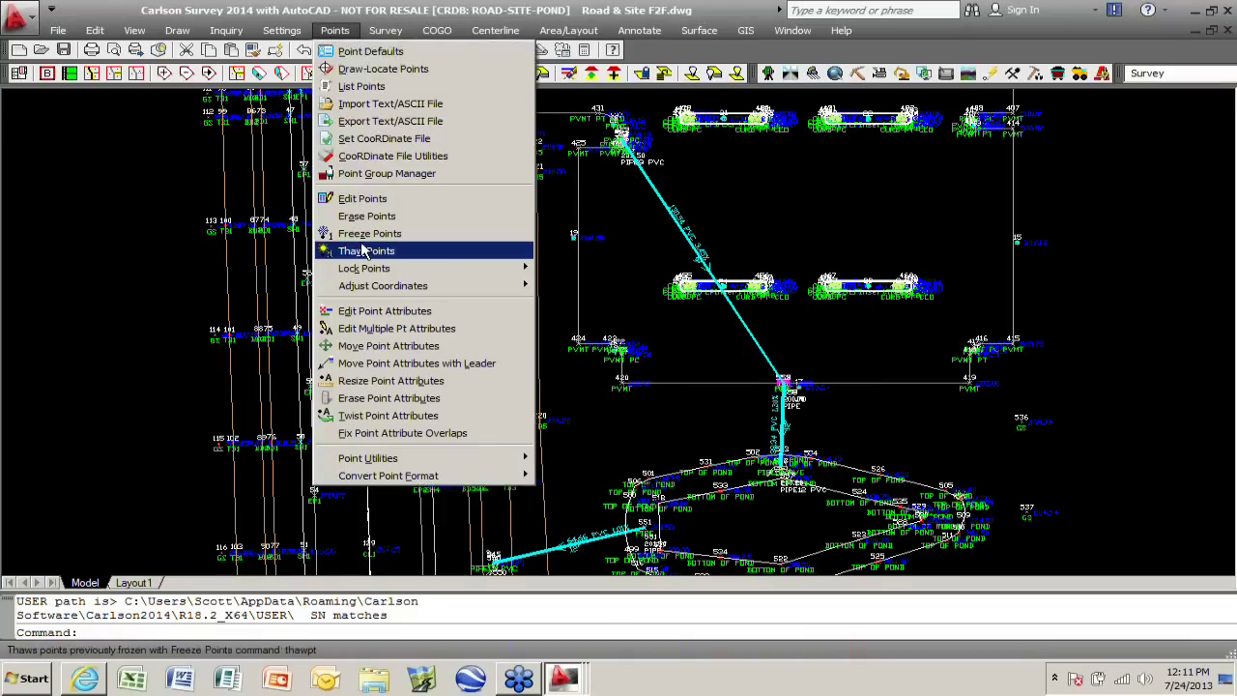
{"action": "mouse_move", "coordinate": [372, 269]}
{"action": "left_click", "coordinate": [580, 270]}
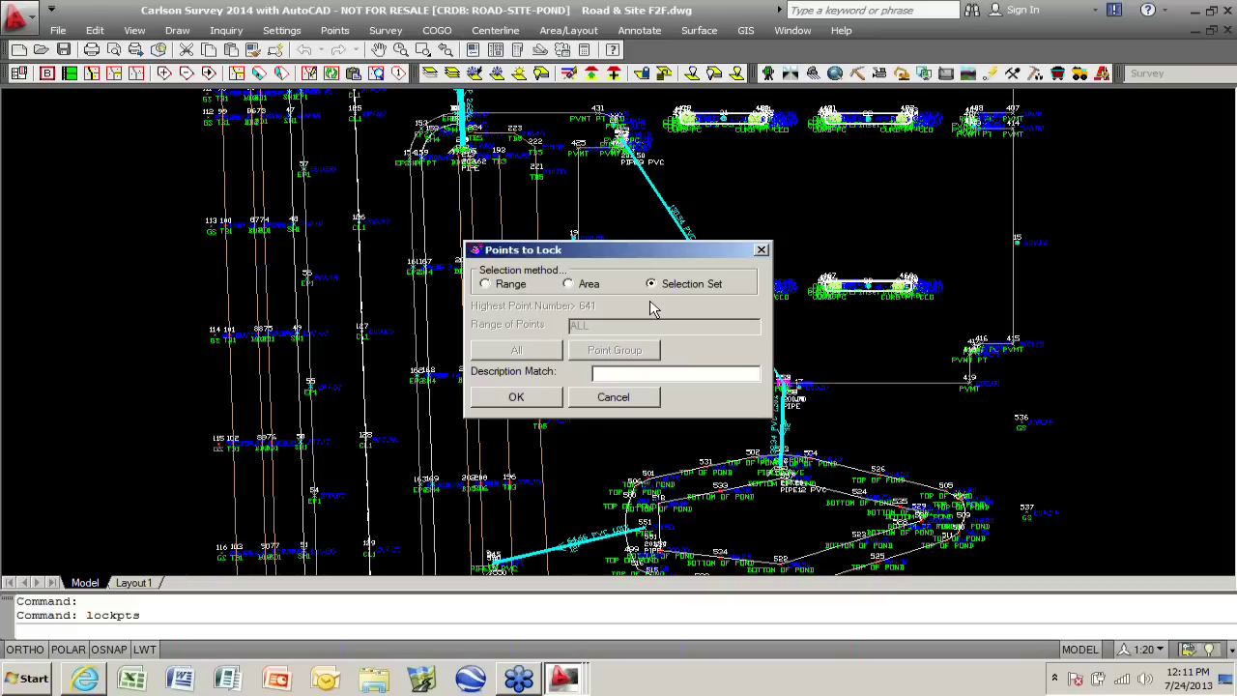
{"action": "left_click", "coordinate": [568, 285]}
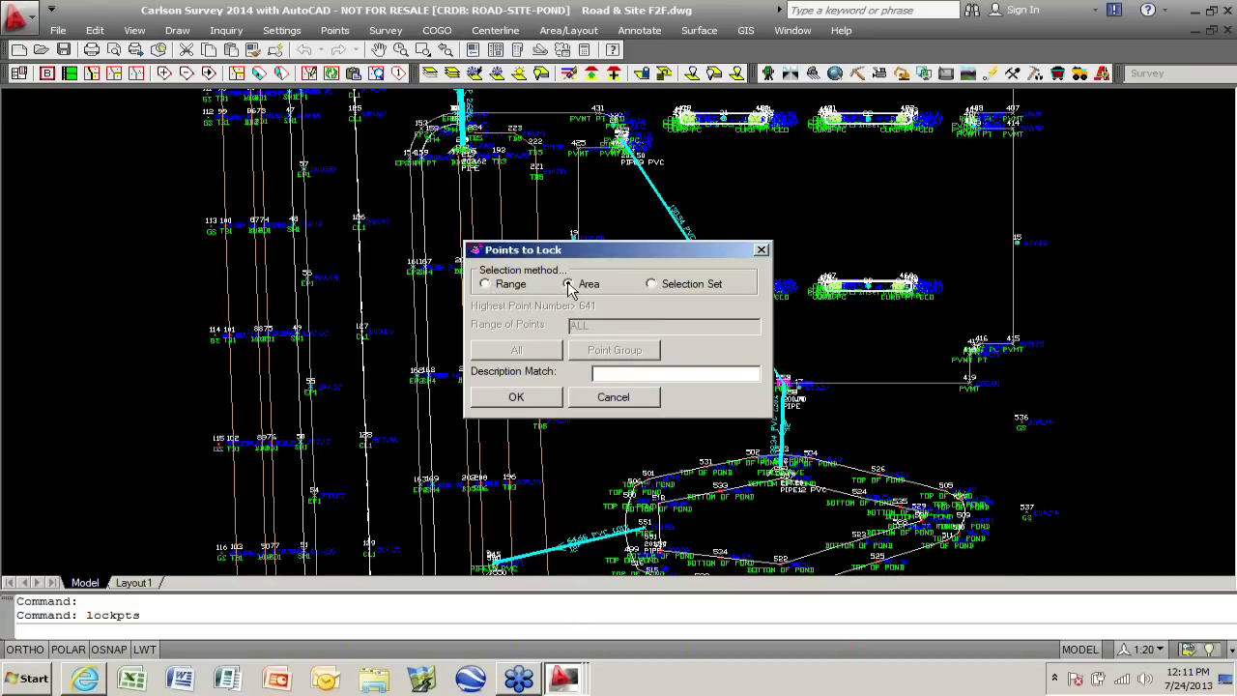
{"action": "left_click", "coordinate": [532, 397]}
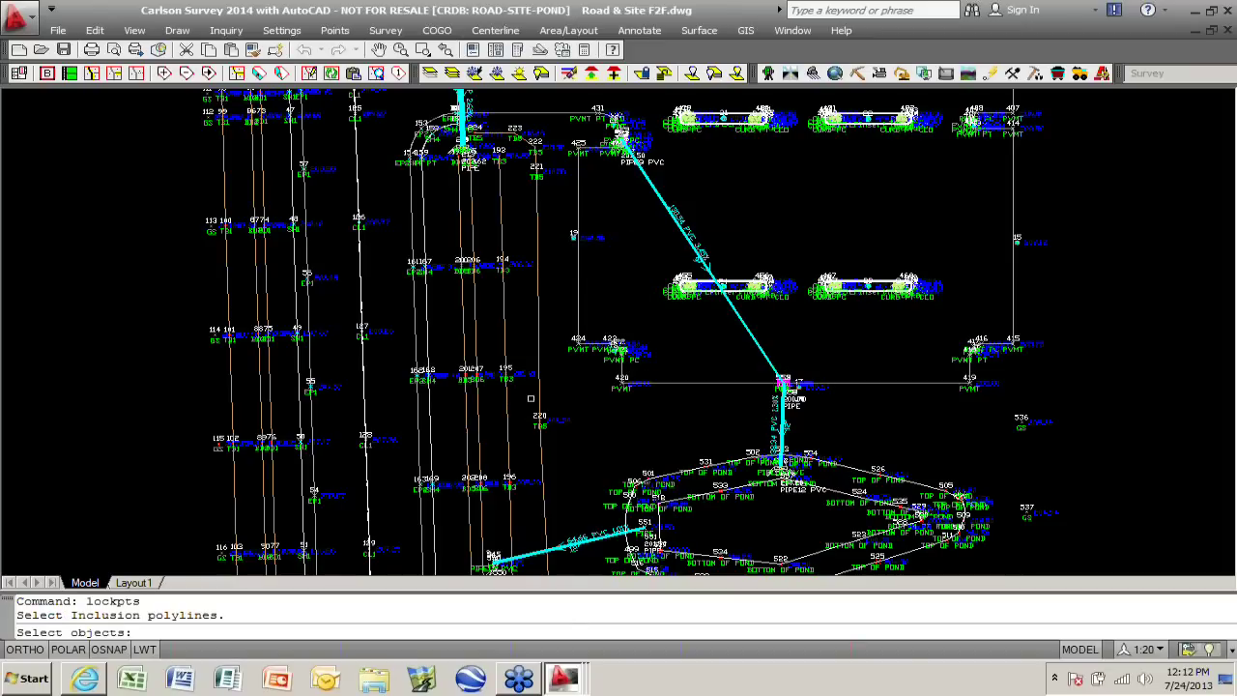
{"action": "left_click", "coordinate": [642, 256]}
{"action": "left_click", "coordinate": [966, 320]}
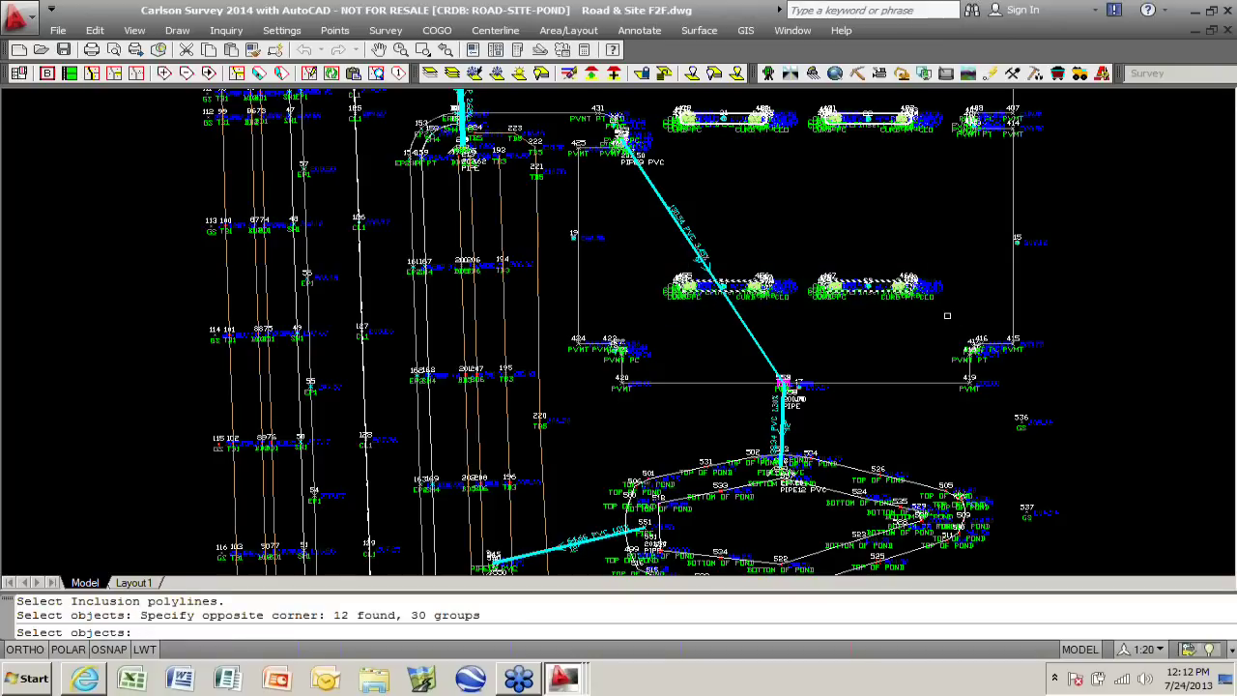
{"action": "key", "text": "Return"}
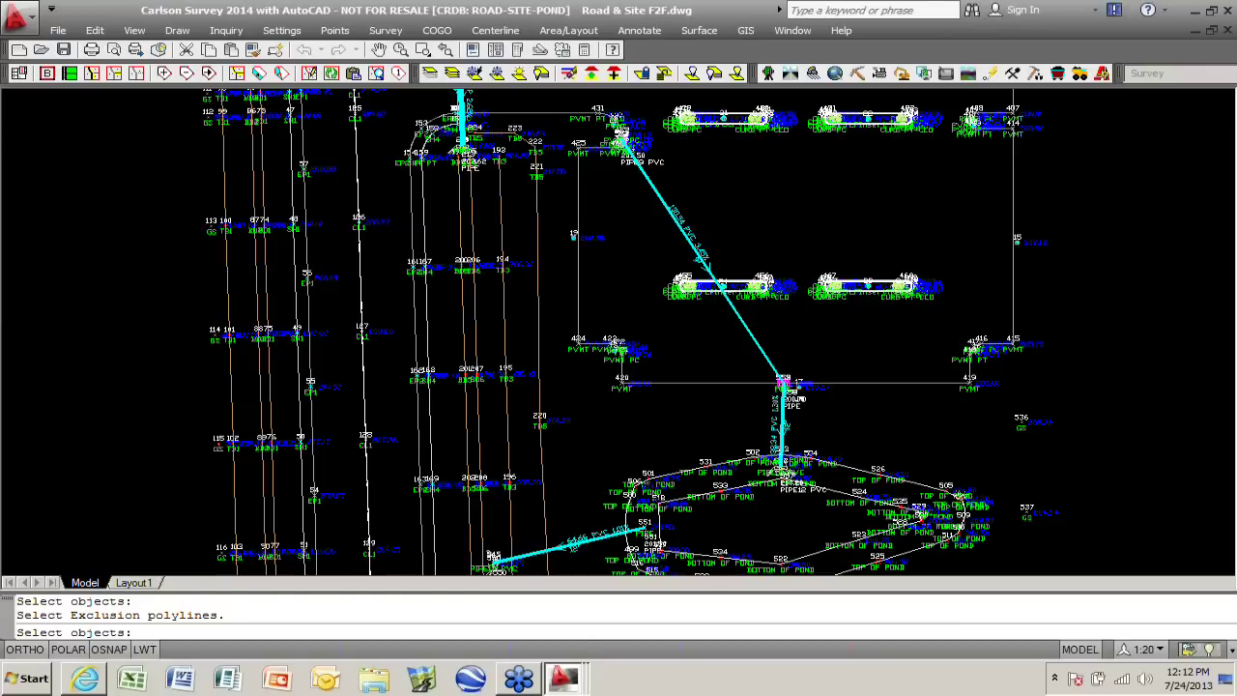
{"action": "key", "text": "Return"}
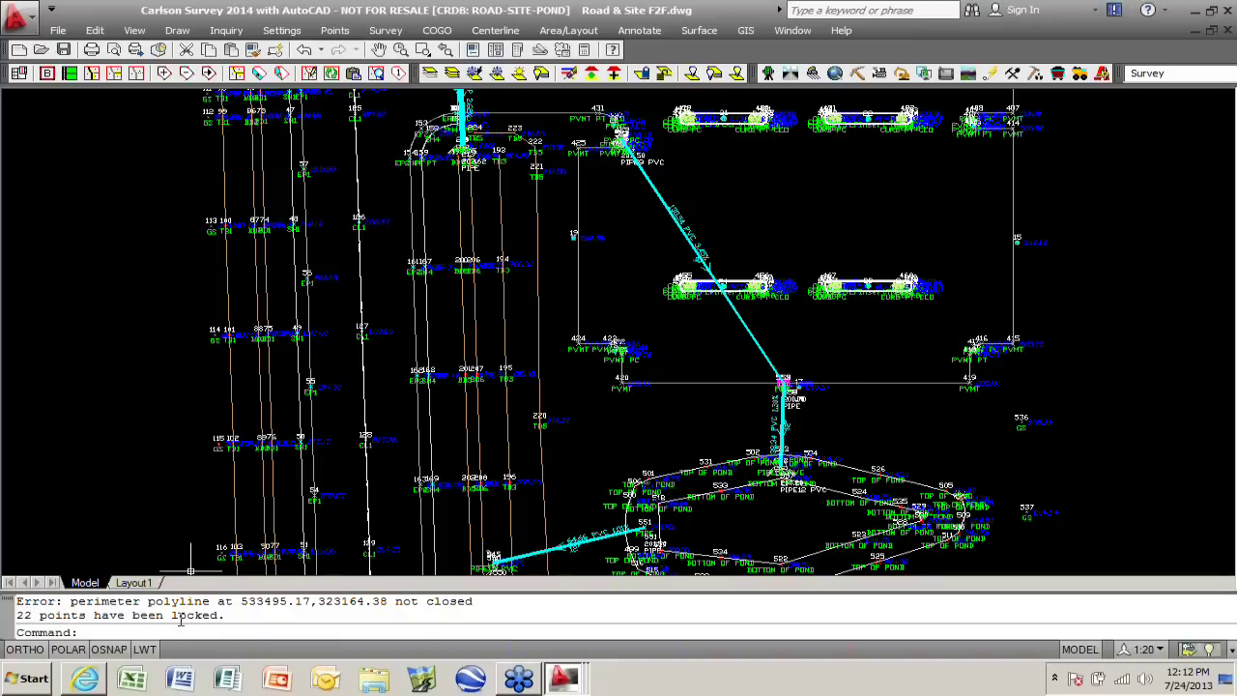
- Examine how locked points such as 5 to 8 appear in the Road-site-pond coordinate data sheet, and close it
{"action": "left_click", "coordinate": [334, 30]}
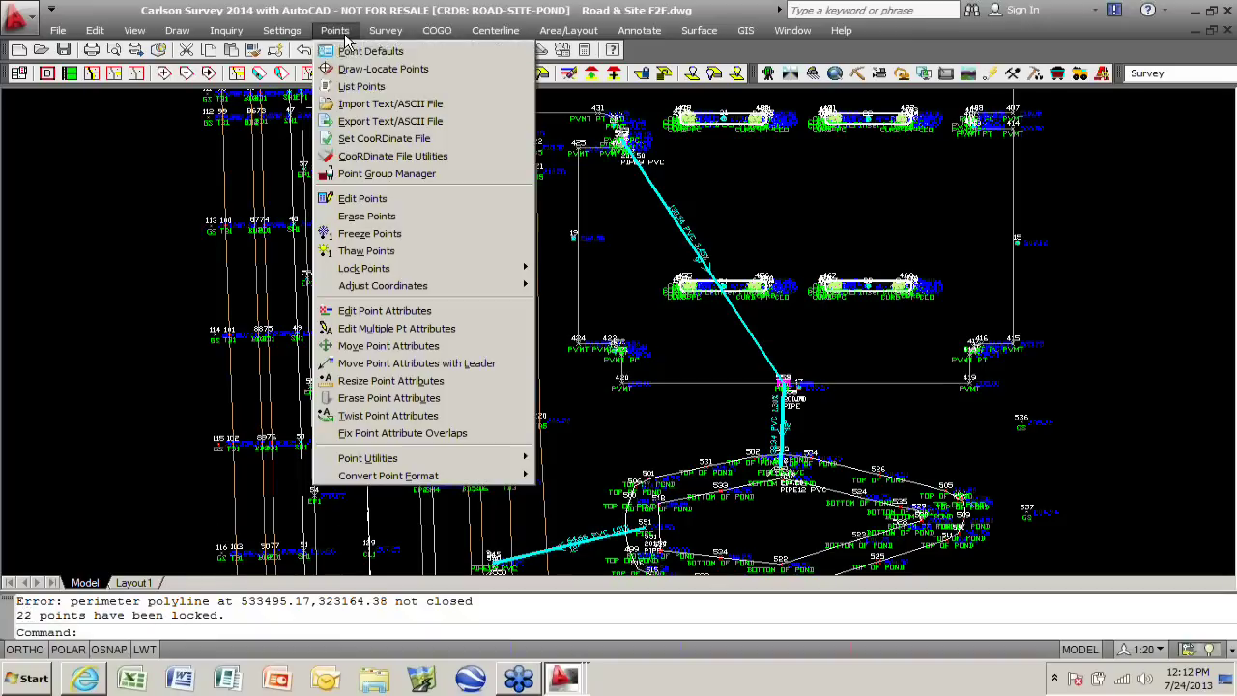
{"action": "left_click", "coordinate": [361, 200]}
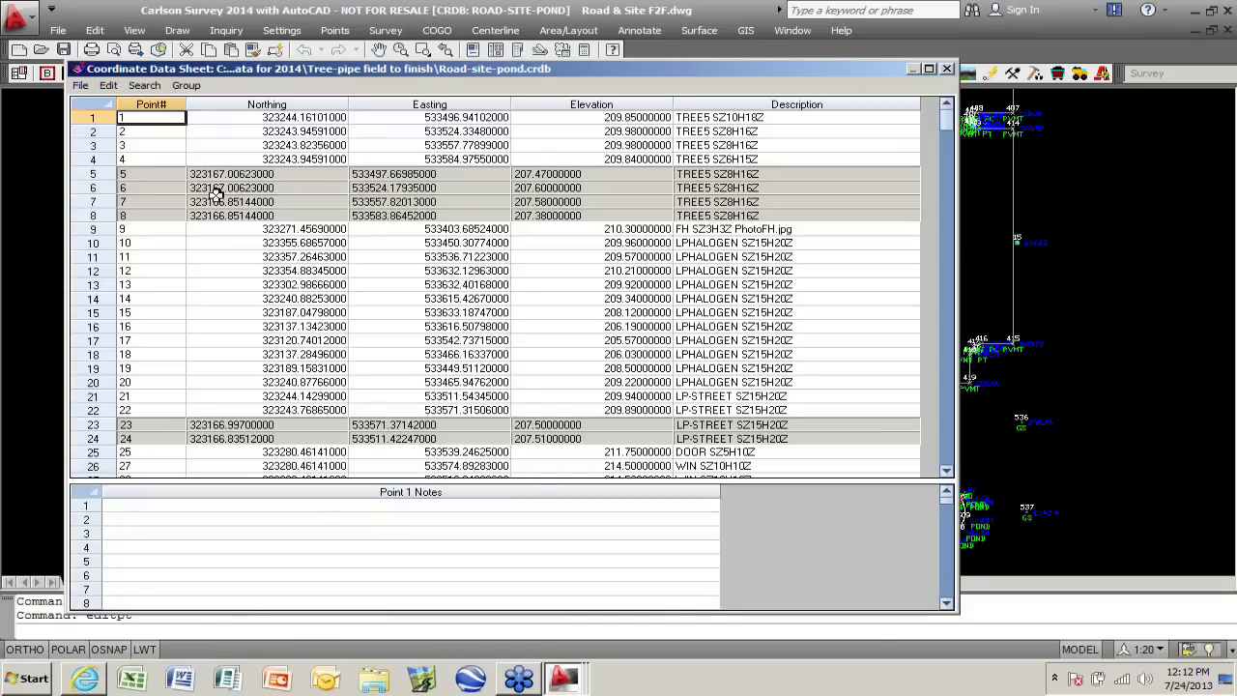
{"action": "left_click", "coordinate": [217, 175]}
{"action": "left_click", "coordinate": [217, 188]}
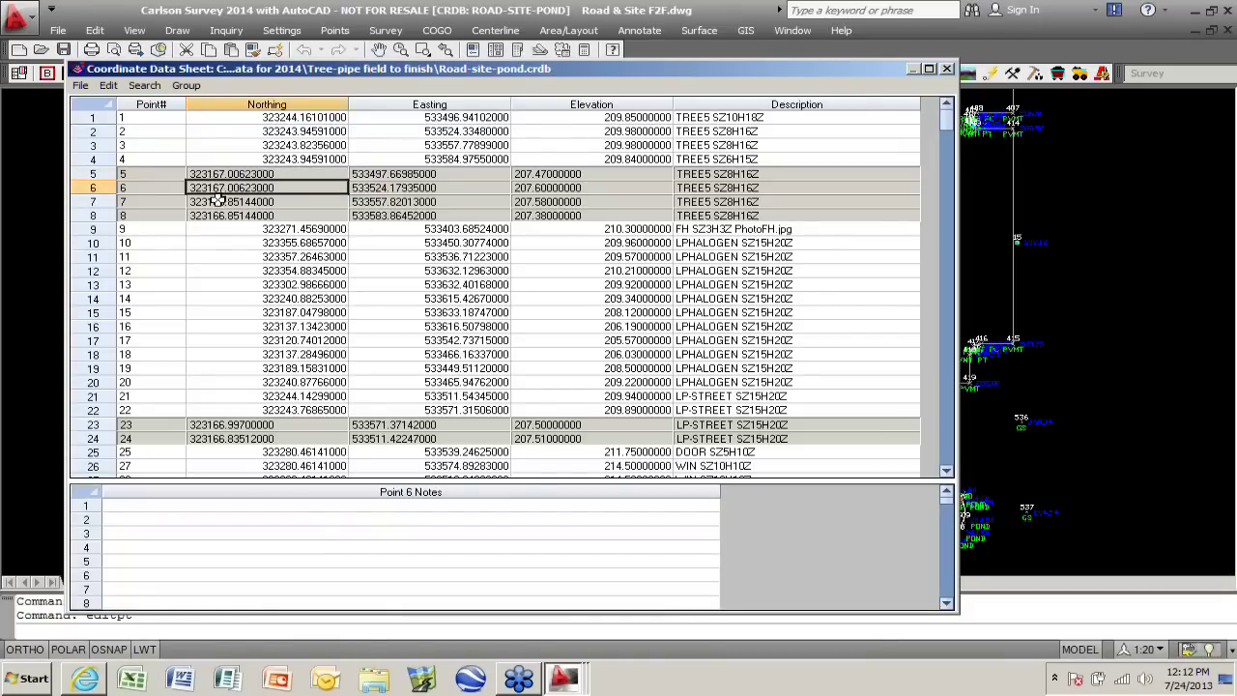
{"action": "left_click", "coordinate": [220, 200]}
{"action": "left_click", "coordinate": [221, 216]}
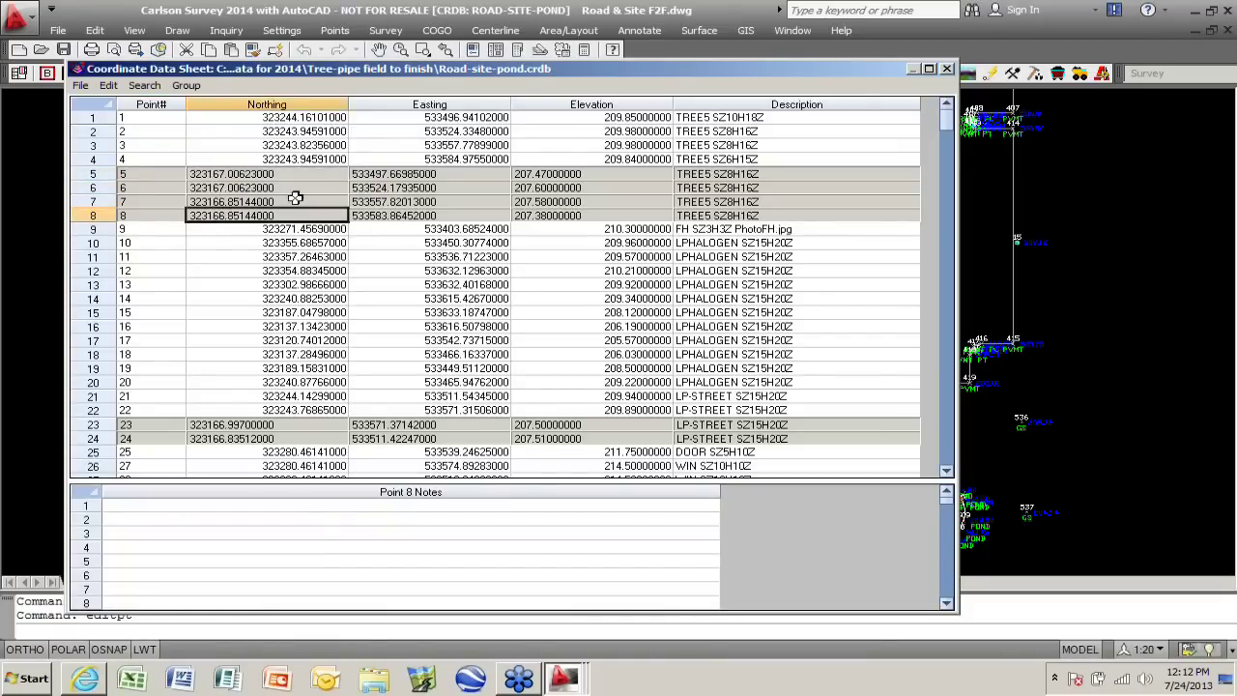
{"action": "left_click", "coordinate": [695, 159]}
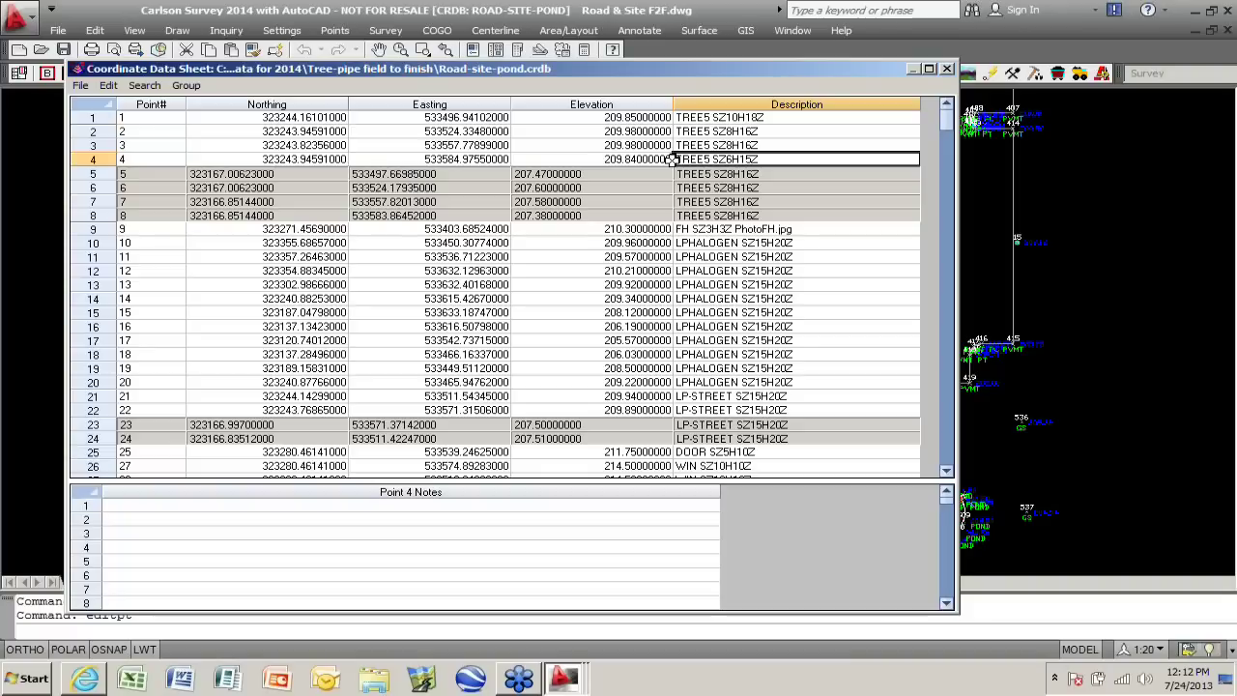
{"action": "left_click", "coordinate": [557, 174]}
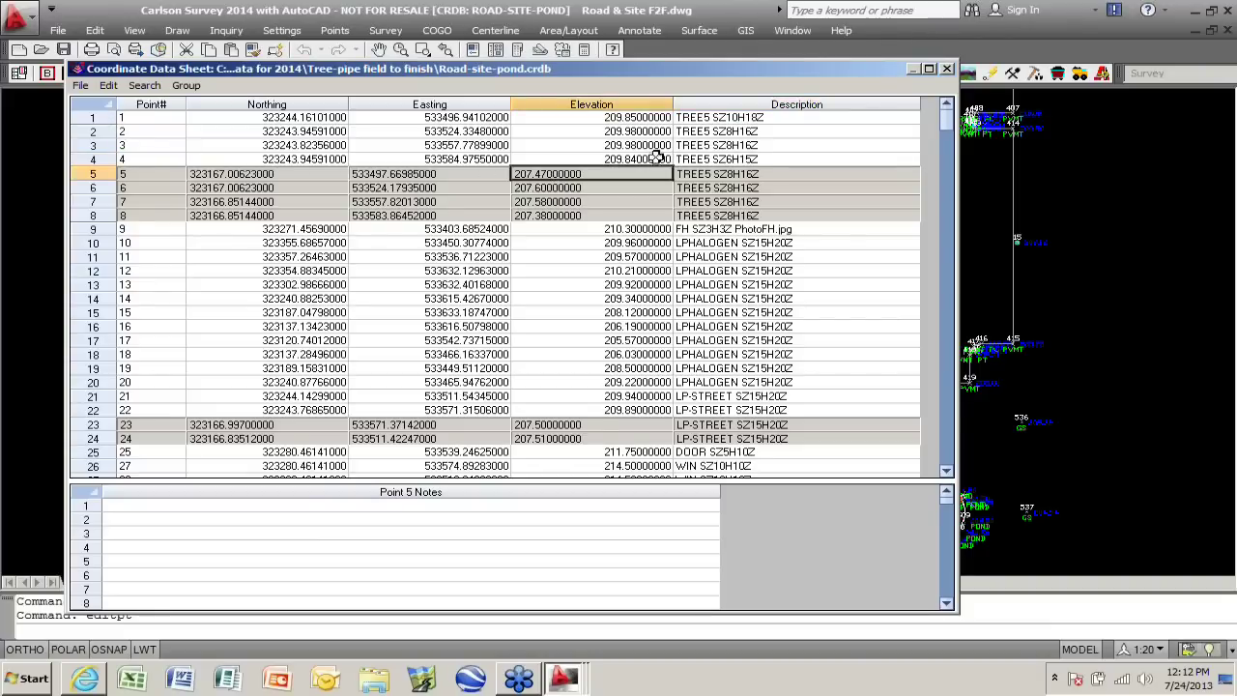
{"action": "left_click", "coordinate": [947, 69]}
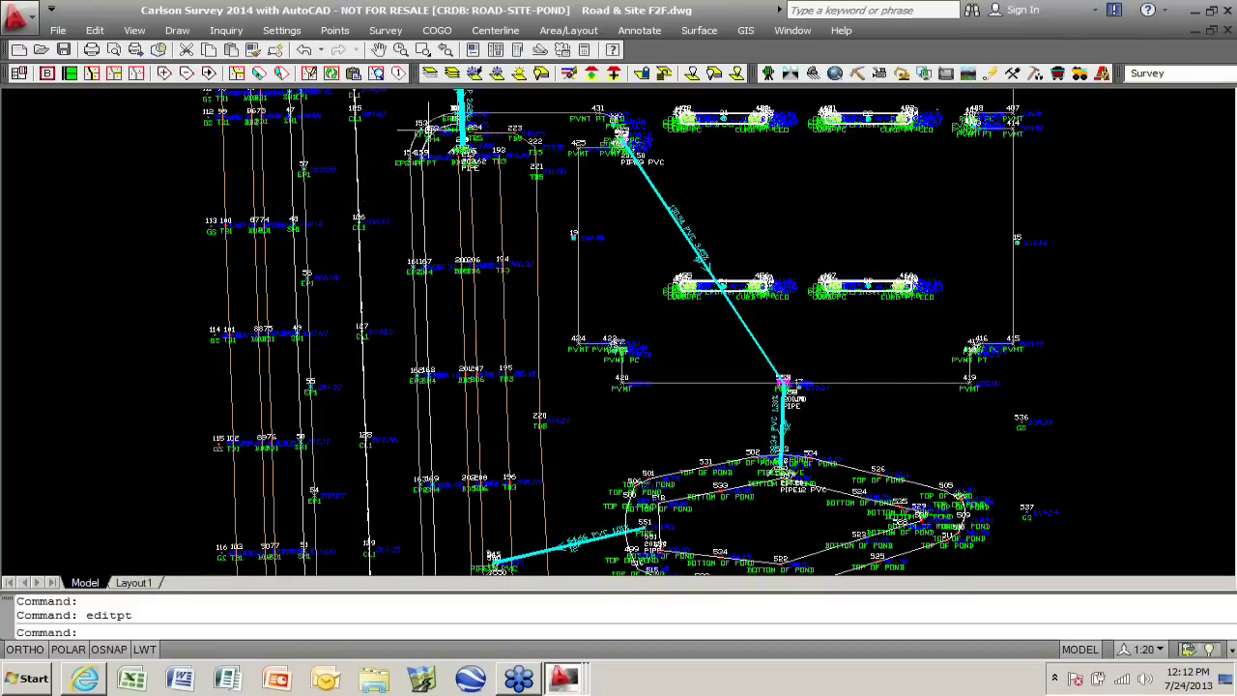
- Review unlocking points by the Range method with ALL as the range, and exit without unlocking any
{"action": "left_click", "coordinate": [338, 33]}
{"action": "mouse_move", "coordinate": [372, 270]}
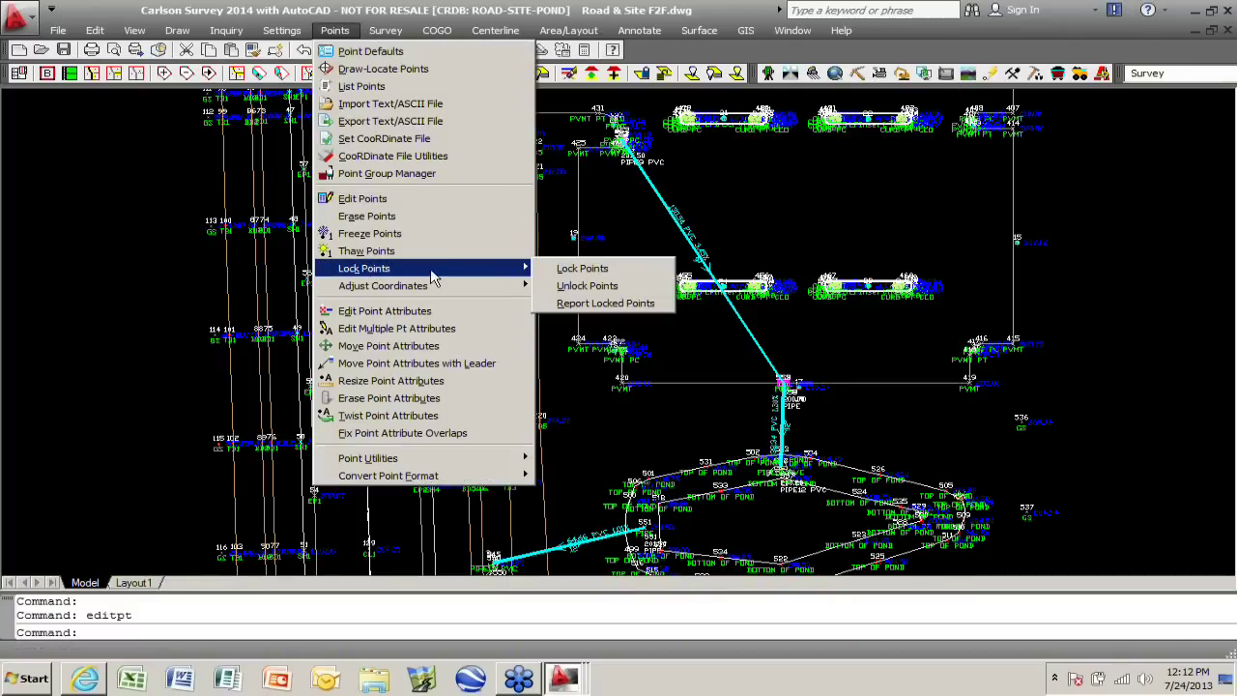
{"action": "left_click", "coordinate": [586, 286]}
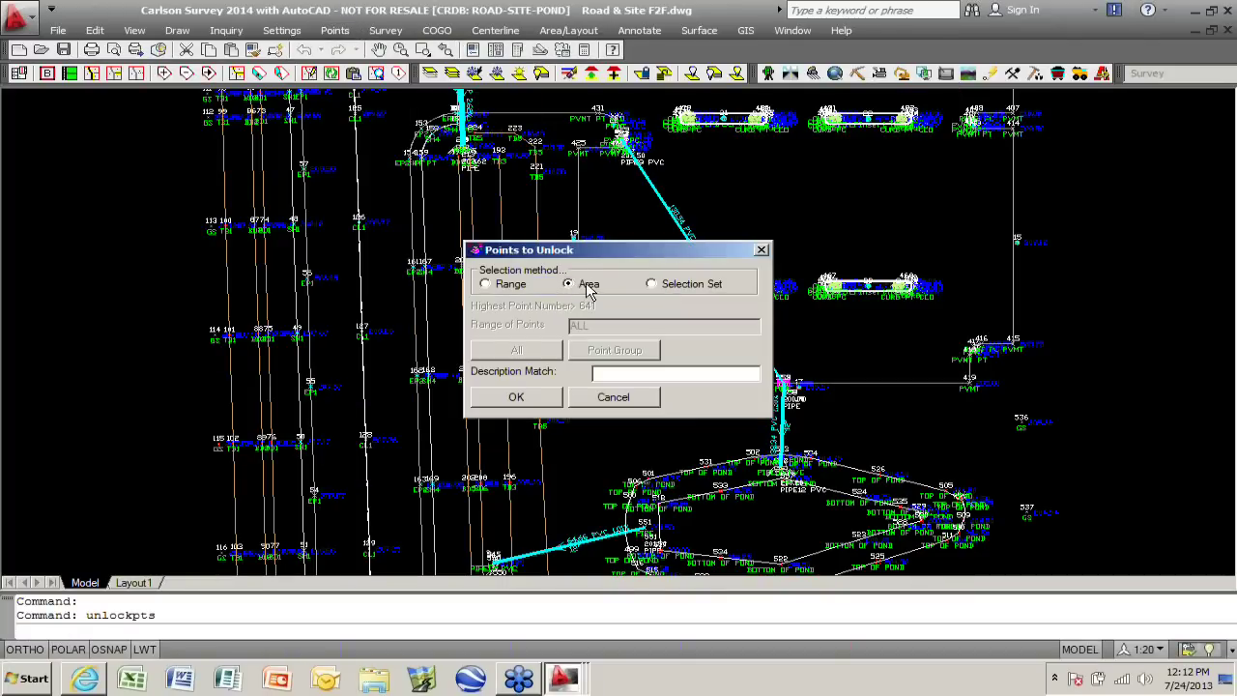
{"action": "left_click", "coordinate": [492, 284]}
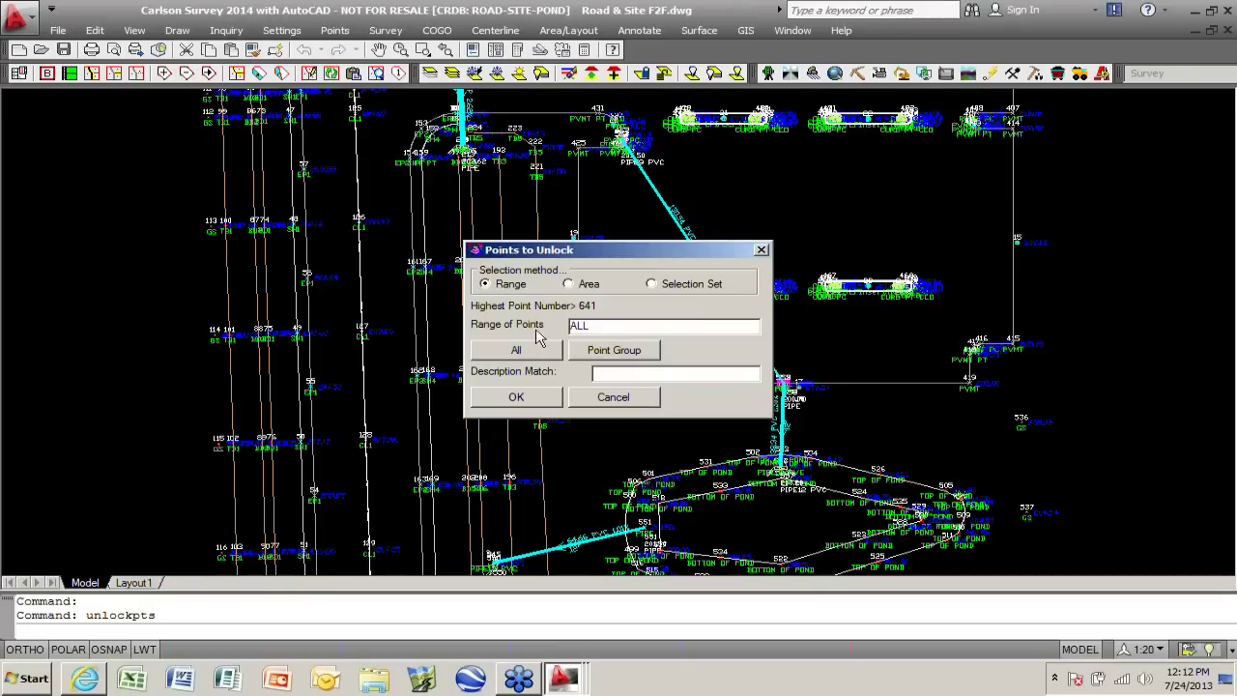
{"action": "left_click_drag", "start_coordinate": [594, 326], "coordinate": [556, 332]}
{"action": "left_click", "coordinate": [615, 396]}
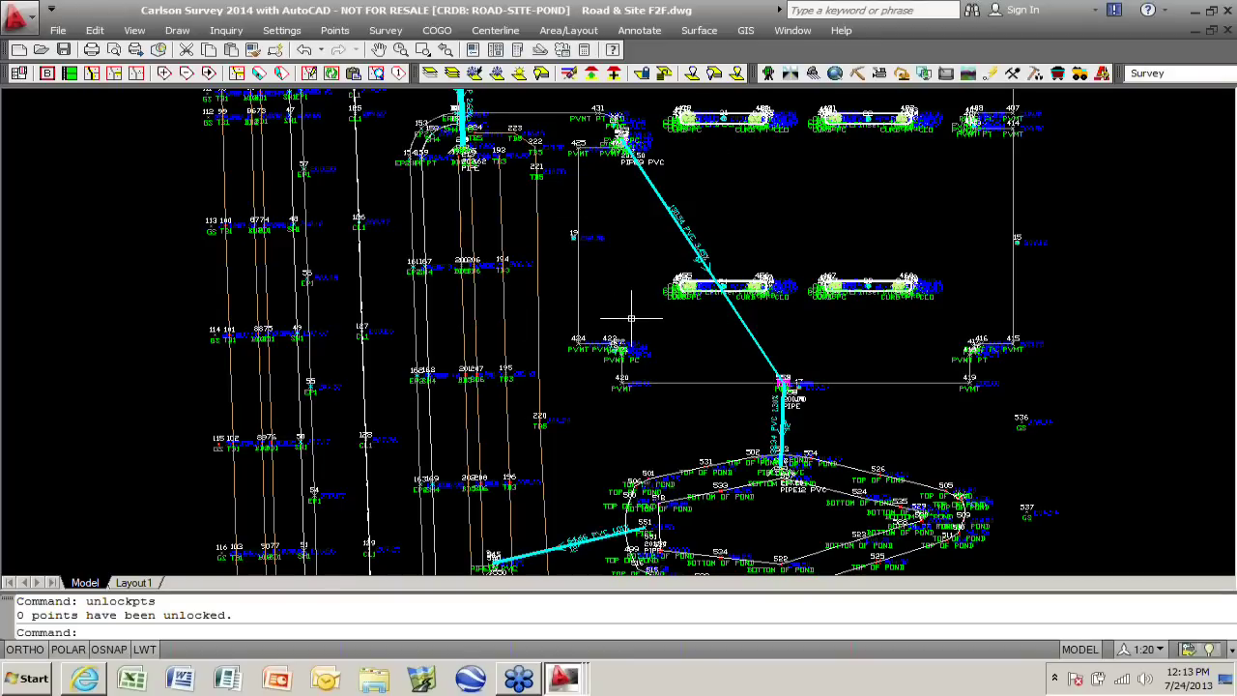
{"action": "left_click", "coordinate": [335, 30]}
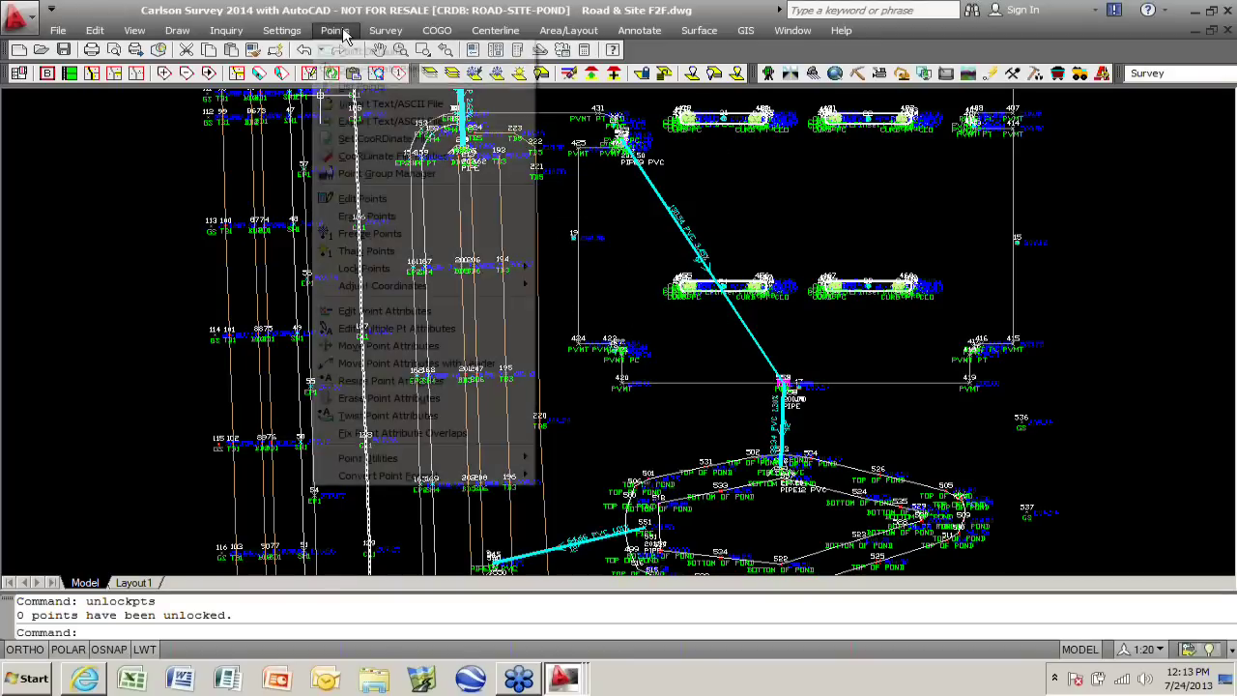
{"action": "mouse_move", "coordinate": [374, 269]}
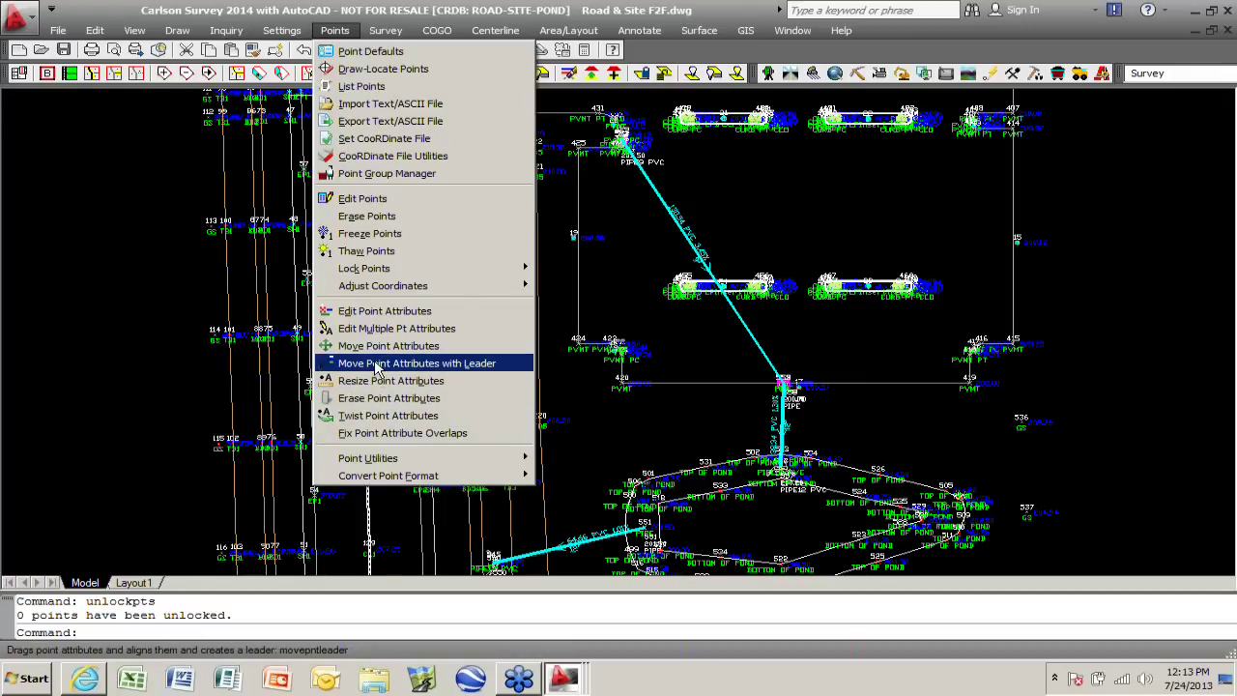
{"action": "left_click", "coordinate": [178, 253]}
{"action": "left_click", "coordinate": [146, 230]}
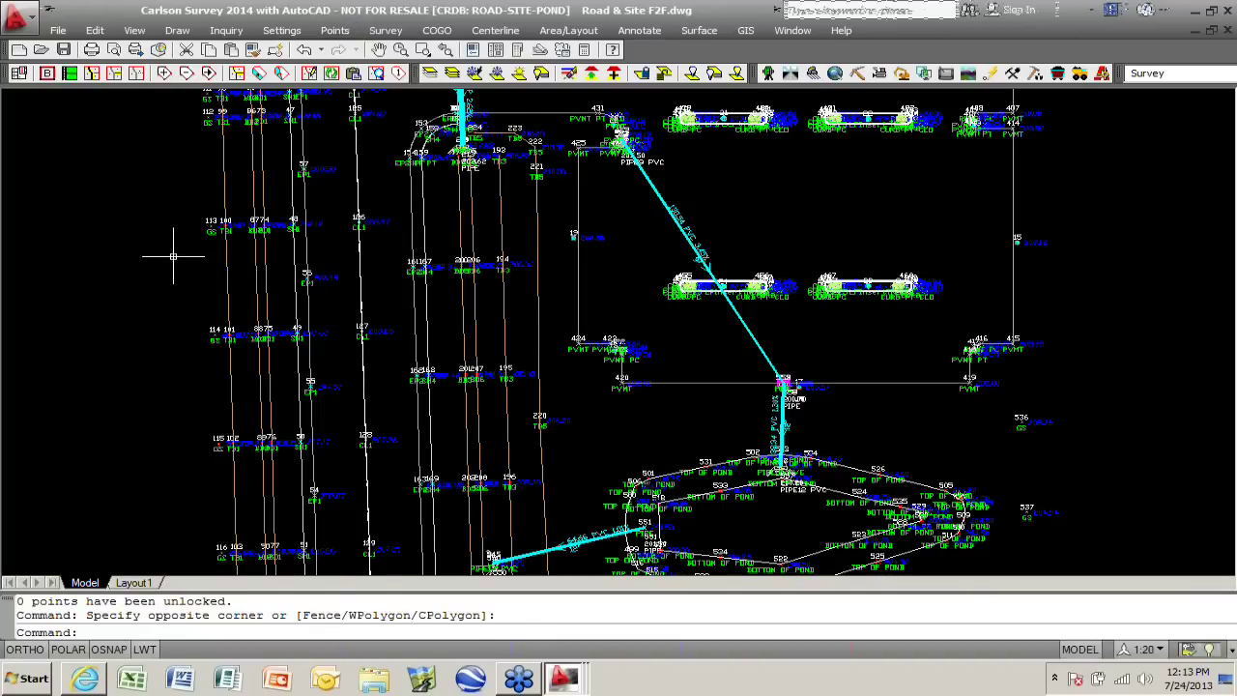
- Thaw the HOUSE PLANS layer in the Layer Properties Manager and close the manager
{"action": "scroll", "coordinate": [219, 326], "scroll_direction": "down", "scroll_amount": 6}
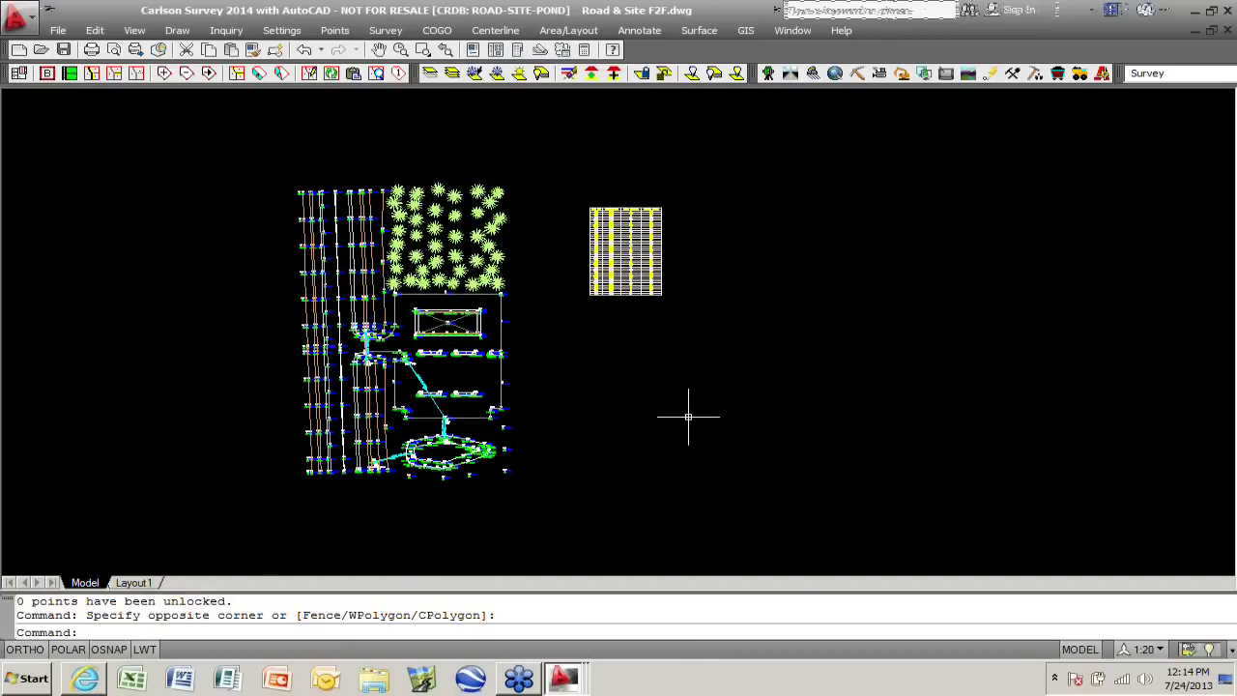
{"action": "type", "text": "LA"}
{"action": "key", "text": "Return"}
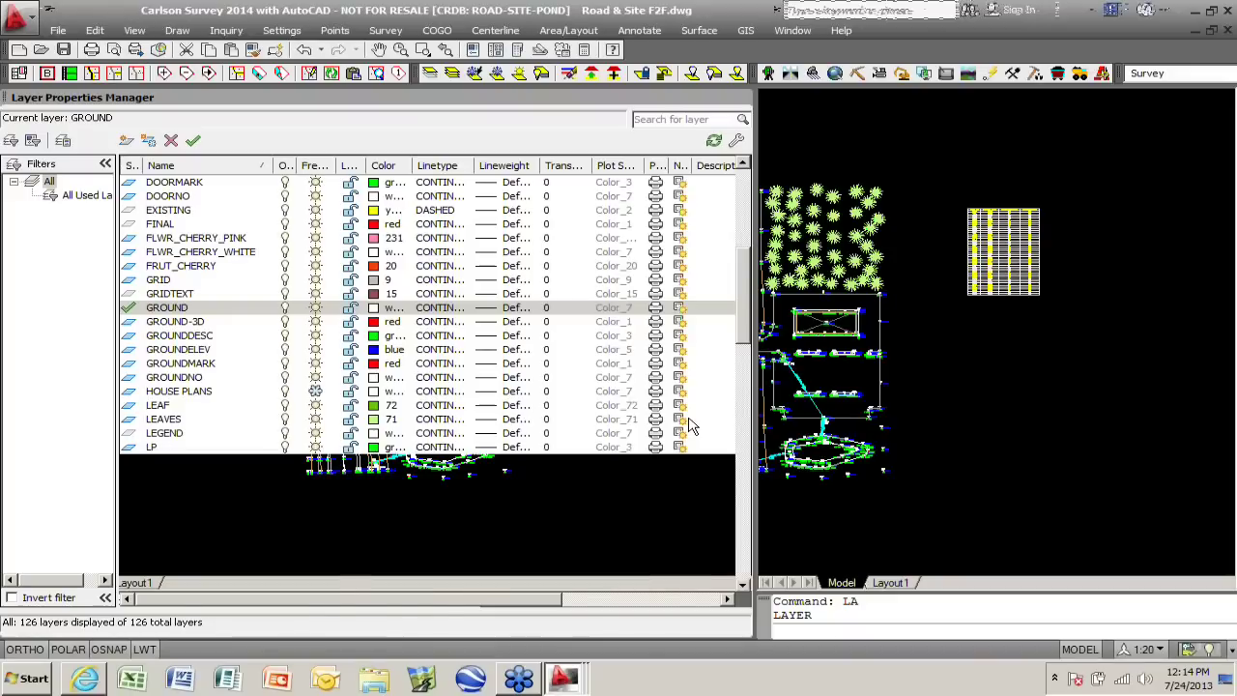
{"action": "left_click", "coordinate": [315, 390]}
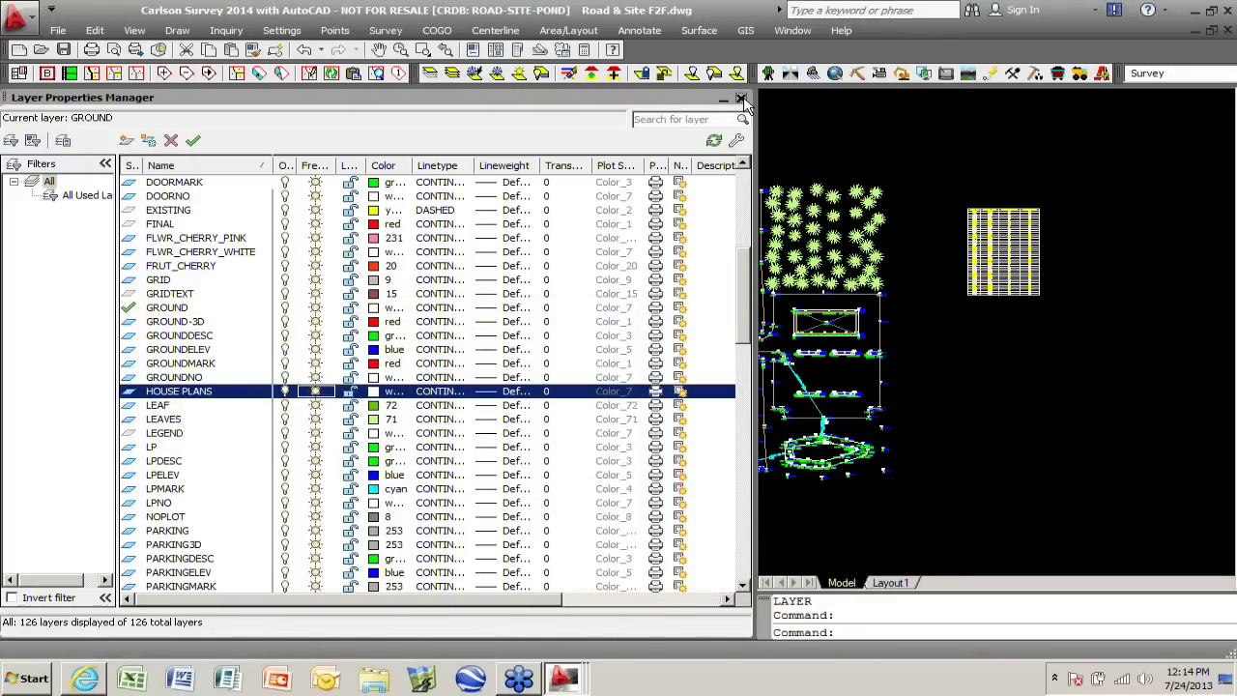
{"action": "left_click", "coordinate": [741, 100]}
- Show the drawing extents and erase the tiny site drawing cluster that lies far from the house plans
{"action": "type", "text": "z"}
{"action": "key", "text": "Return"}
{"action": "type", "text": "e"}
{"action": "key", "text": "Return"}
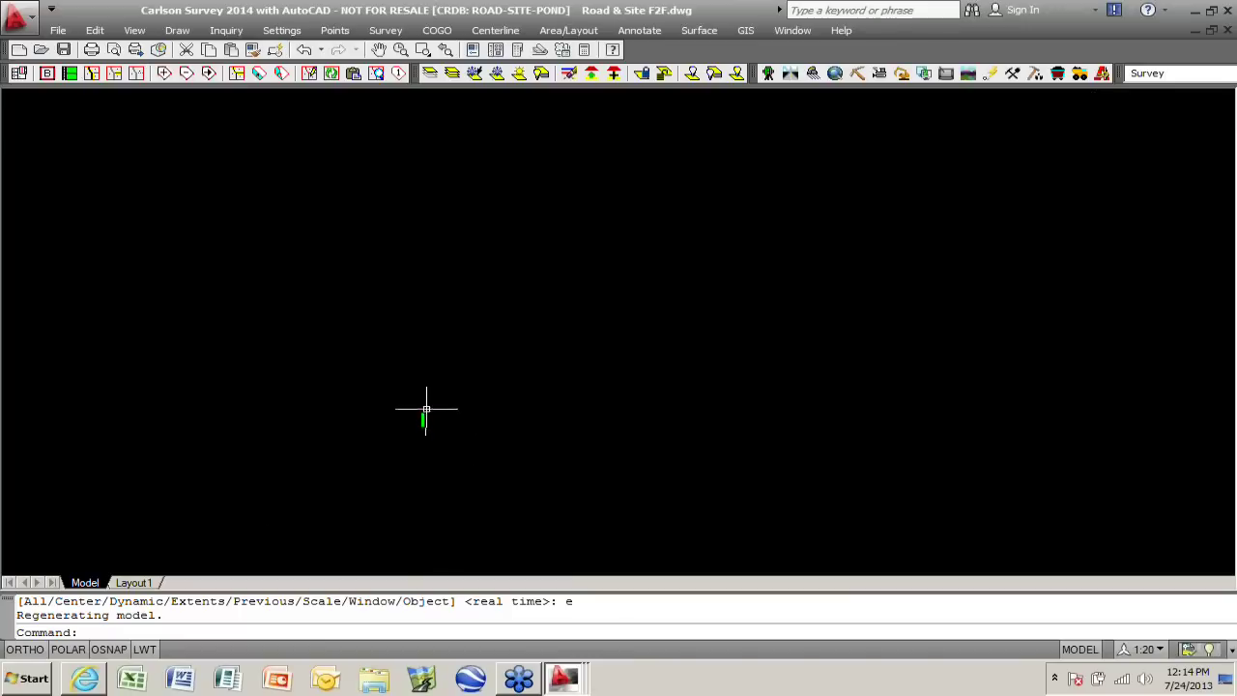
{"action": "type", "text": "e"}
{"action": "key", "text": "Return"}
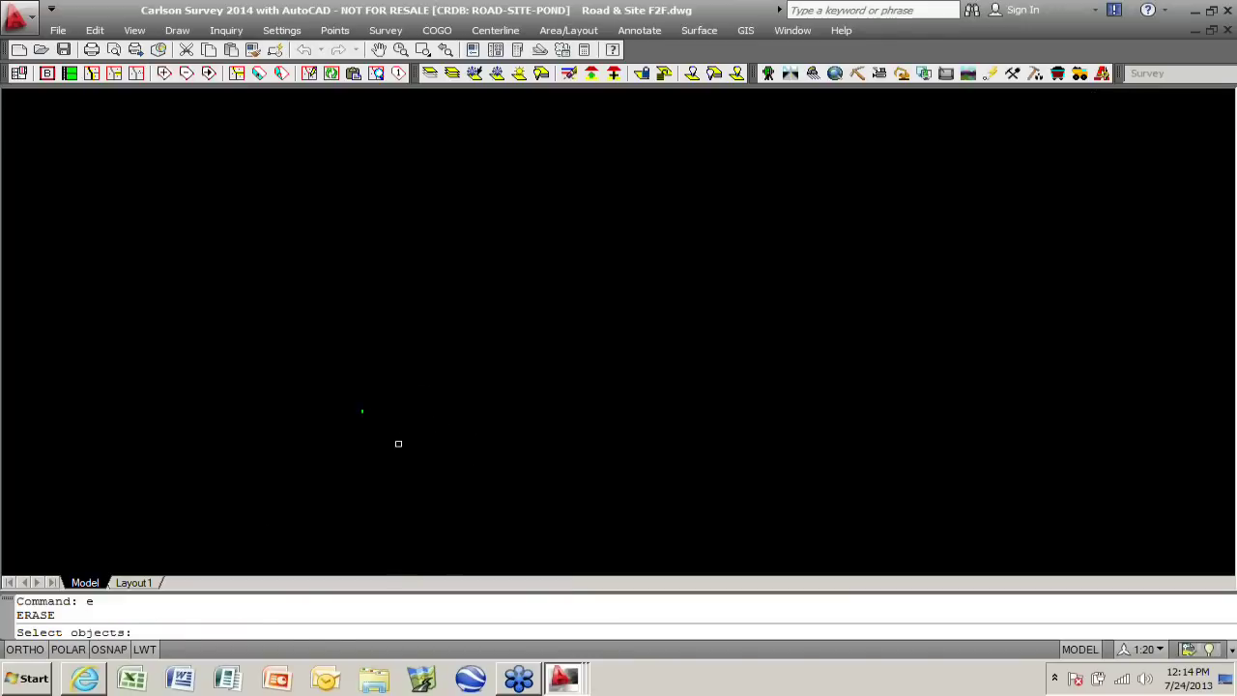
{"action": "left_click", "coordinate": [388, 432]}
{"action": "left_click", "coordinate": [337, 396]}
{"action": "key", "text": "Return"}
- Draw a building envelope polyline around the leftmost of the three house outlines
{"action": "type", "text": "z"}
{"action": "key", "text": "Return"}
{"action": "type", "text": "e"}
{"action": "key", "text": "Return"}
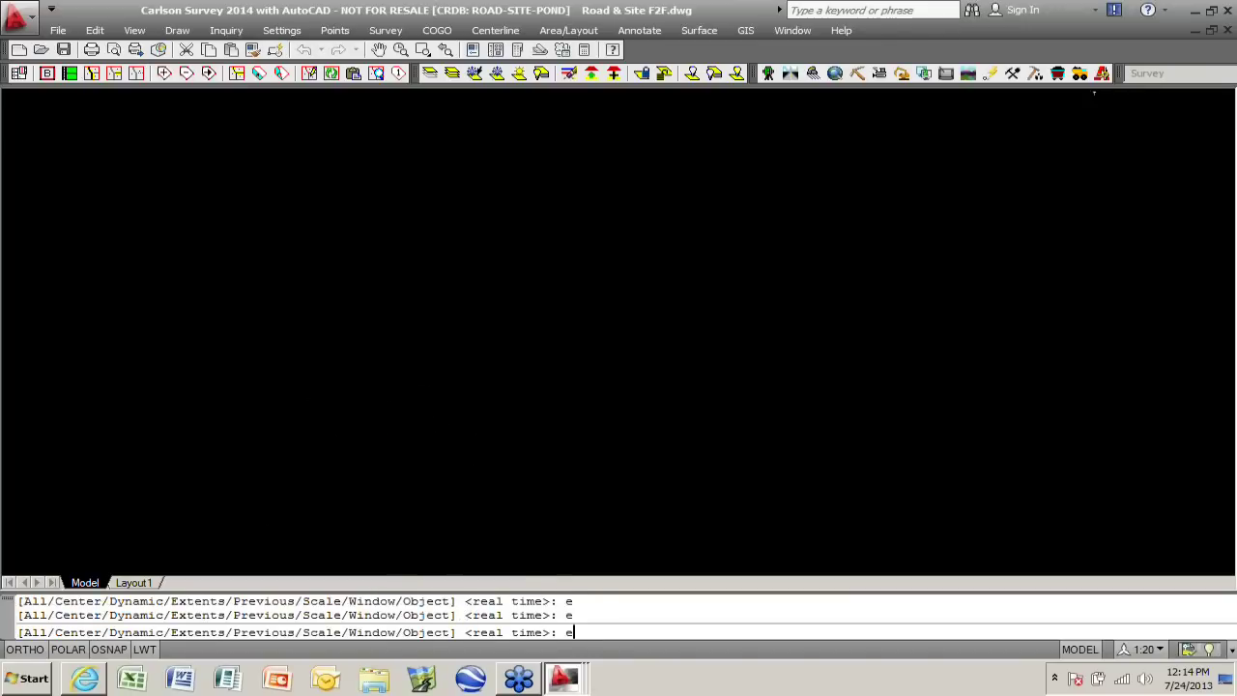
{"action": "middle_click_drag", "start_coordinate": [641, 428], "coordinate": [531, 337]}
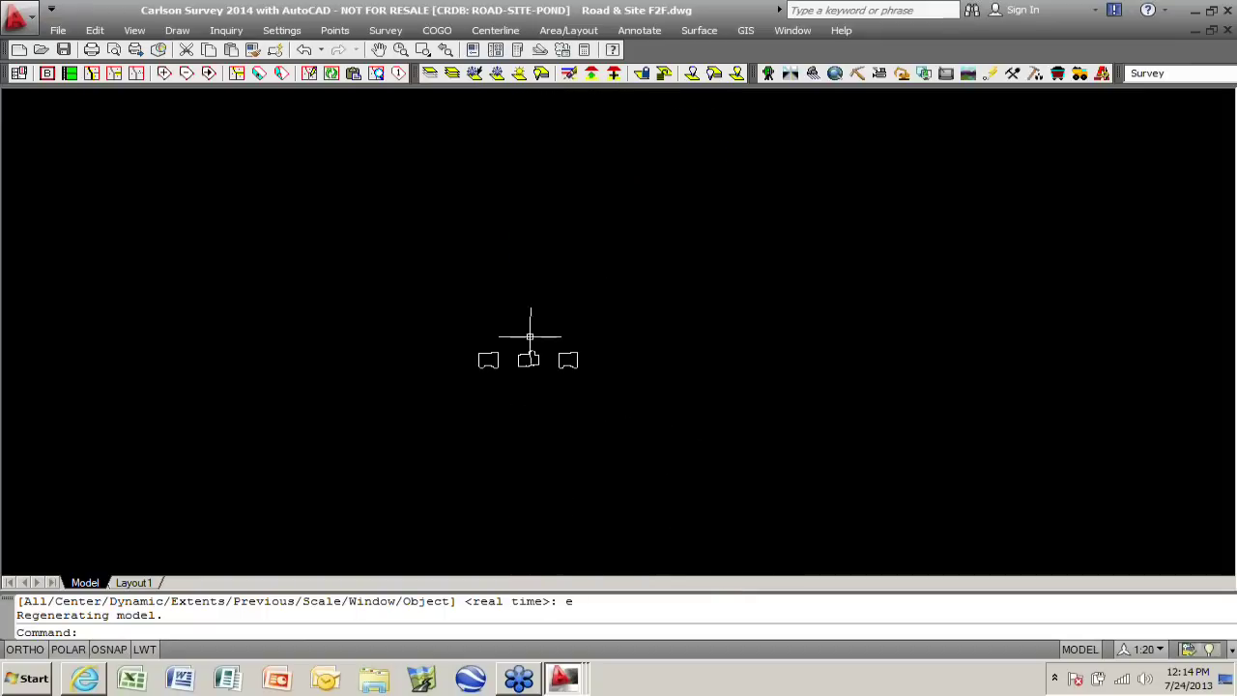
{"action": "scroll", "coordinate": [531, 338], "scroll_direction": "up", "scroll_amount": 3}
{"action": "scroll", "coordinate": [495, 427], "scroll_direction": "up", "scroll_amount": 3}
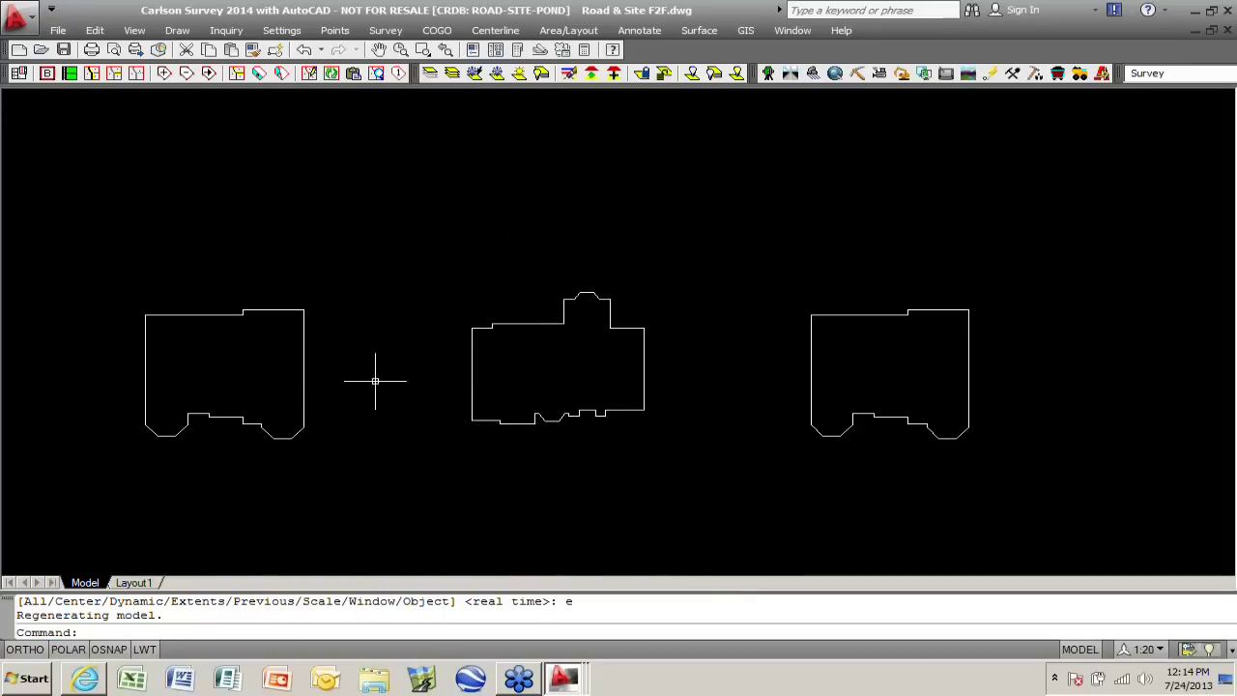
{"action": "left_click", "coordinate": [435, 31]}
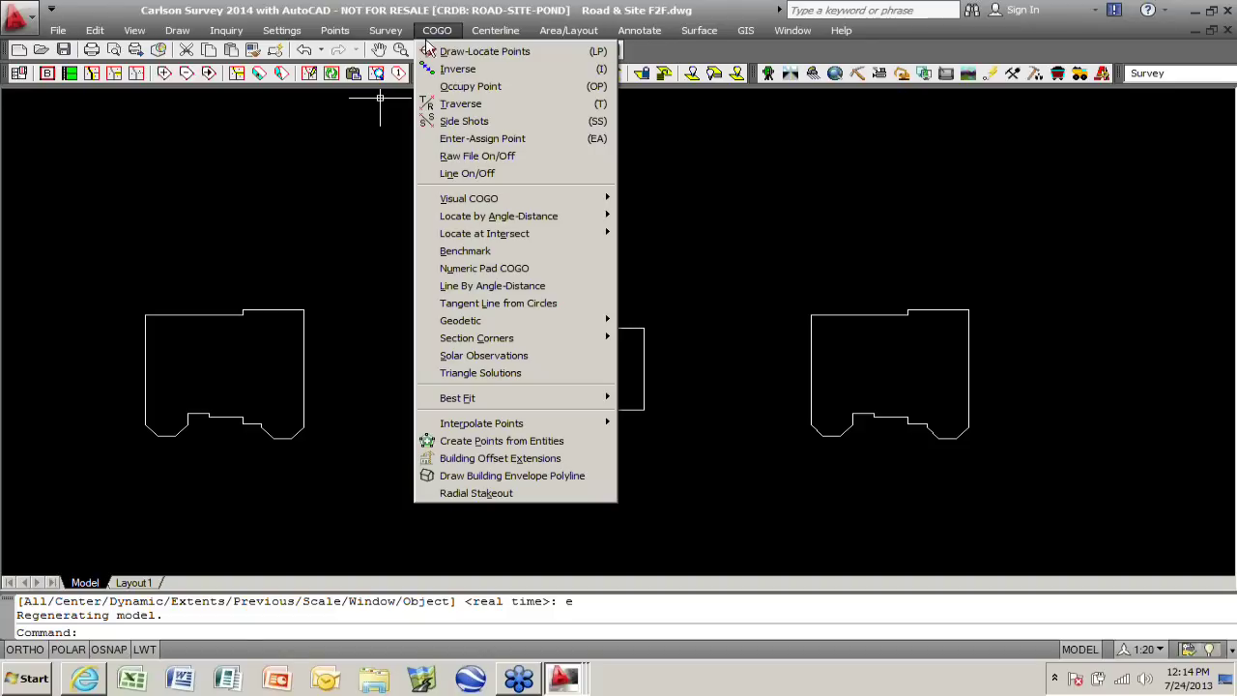
{"action": "left_click", "coordinate": [515, 475]}
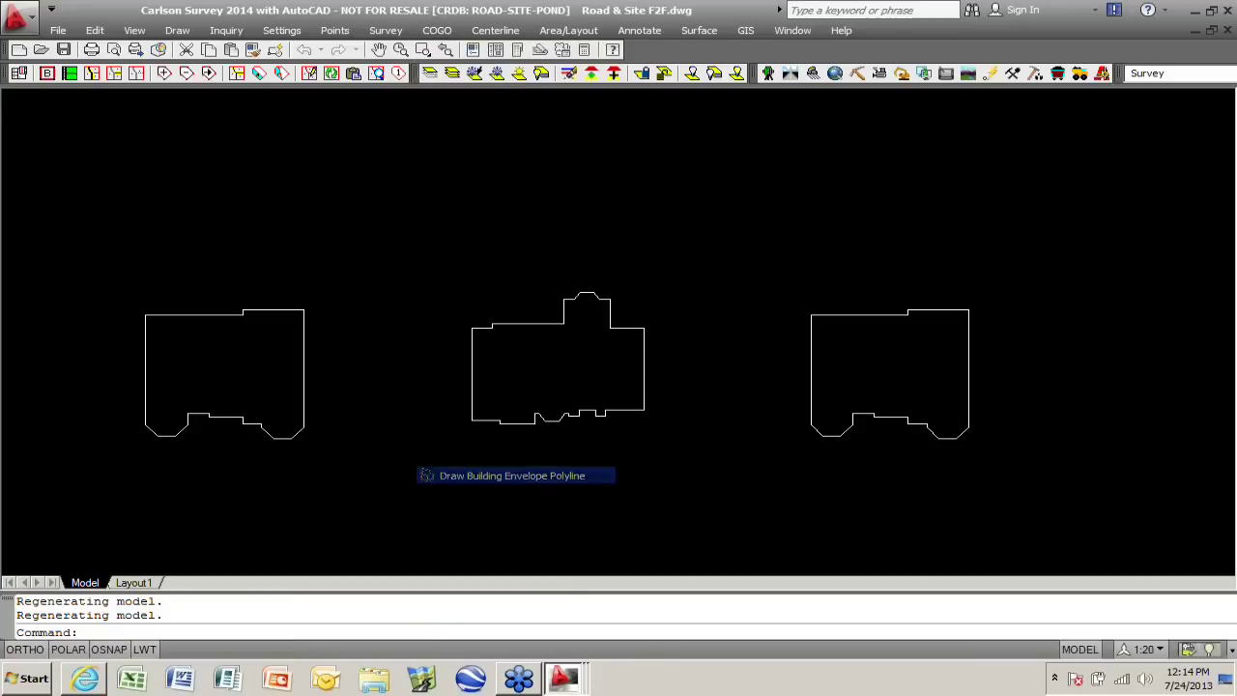
{"action": "left_click", "coordinate": [522, 409]}
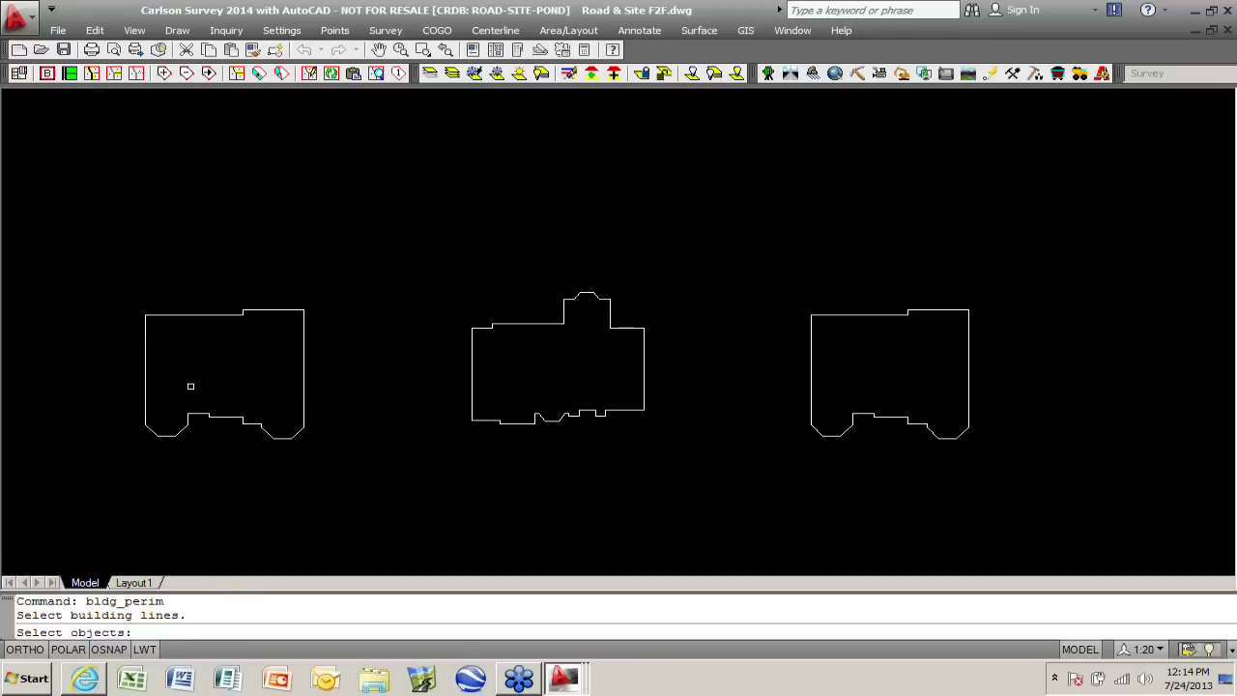
{"action": "left_click", "coordinate": [147, 381]}
{"action": "key", "text": "Return"}
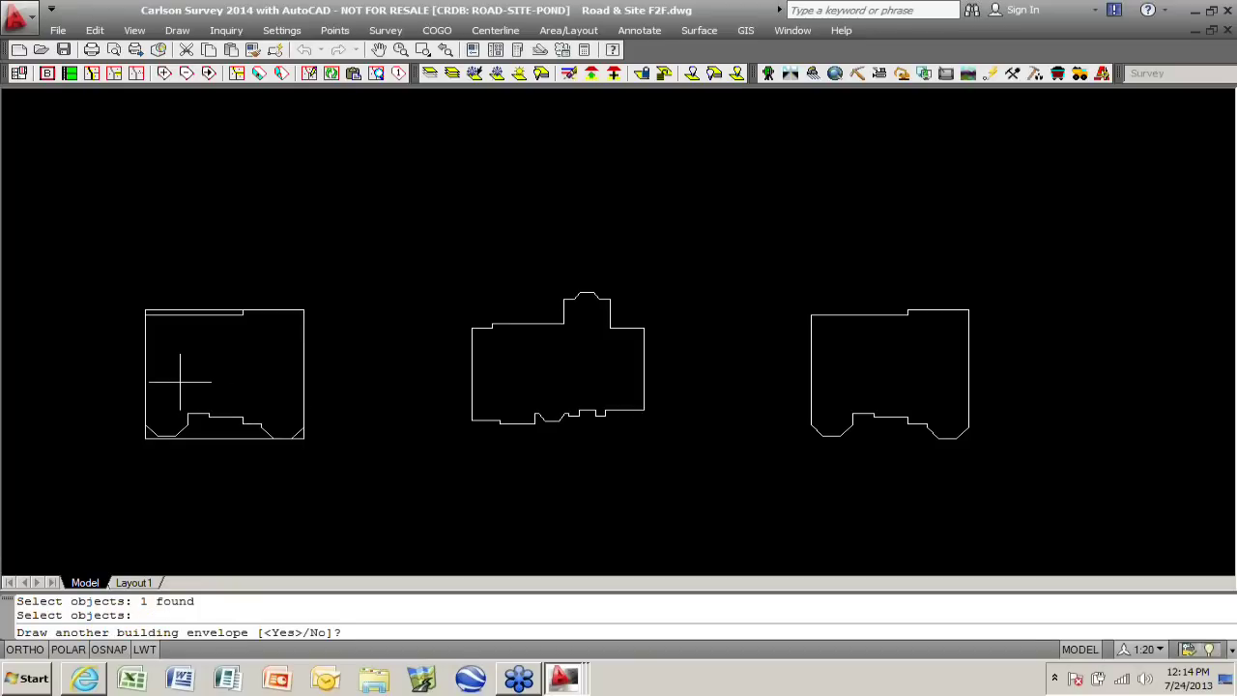
- Draw another building envelope polyline around the middle house outline
{"action": "scroll", "coordinate": [178, 383], "scroll_direction": "up", "scroll_amount": 3}
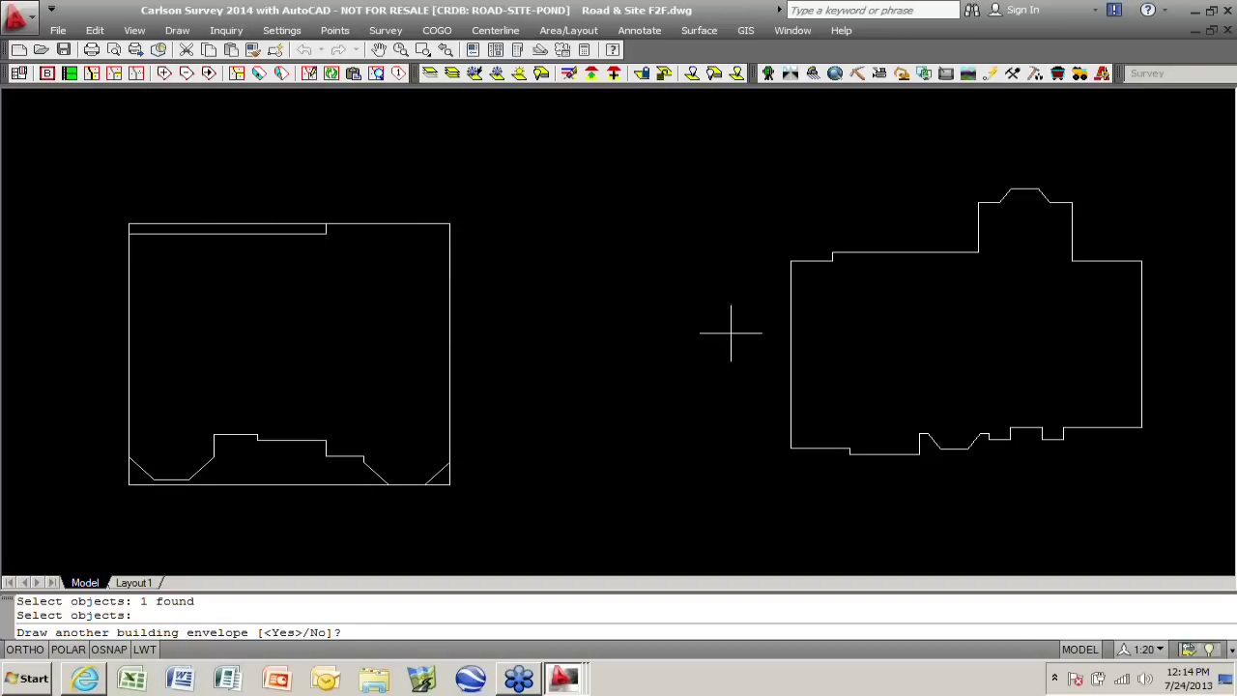
{"action": "key", "text": "Return"}
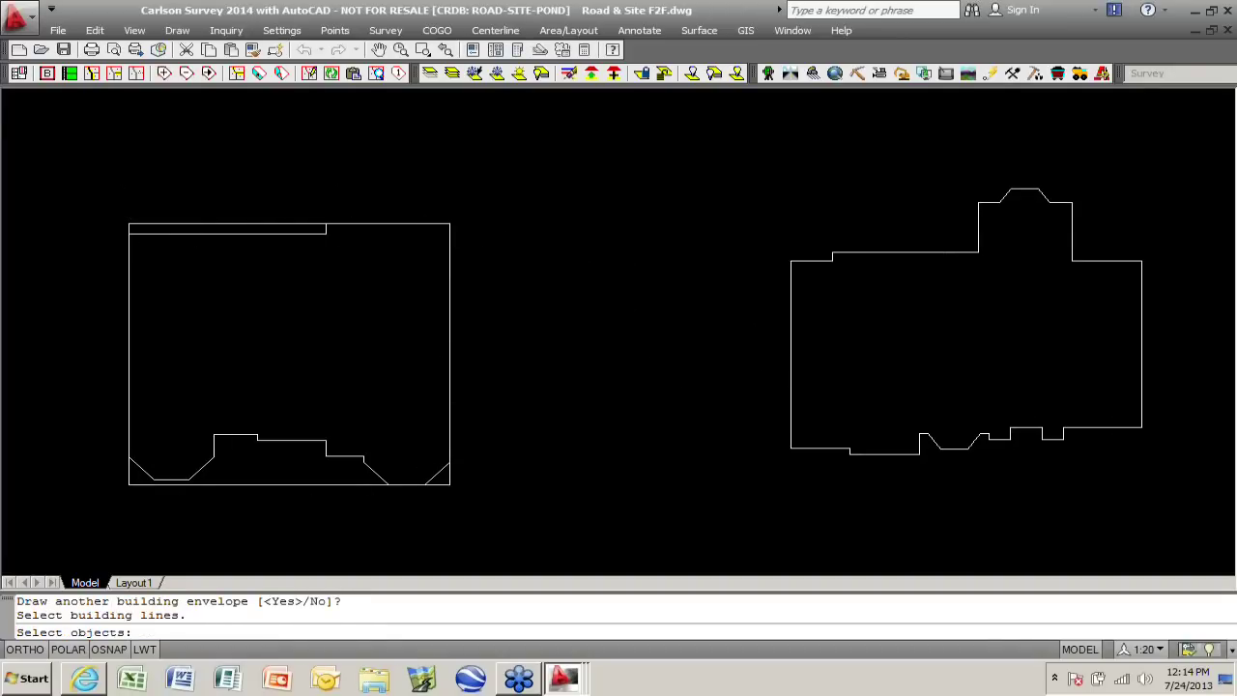
{"action": "left_click", "coordinate": [790, 380]}
{"action": "key", "text": "Return"}
{"action": "scroll", "coordinate": [505, 346], "scroll_direction": "down", "scroll_amount": 2}
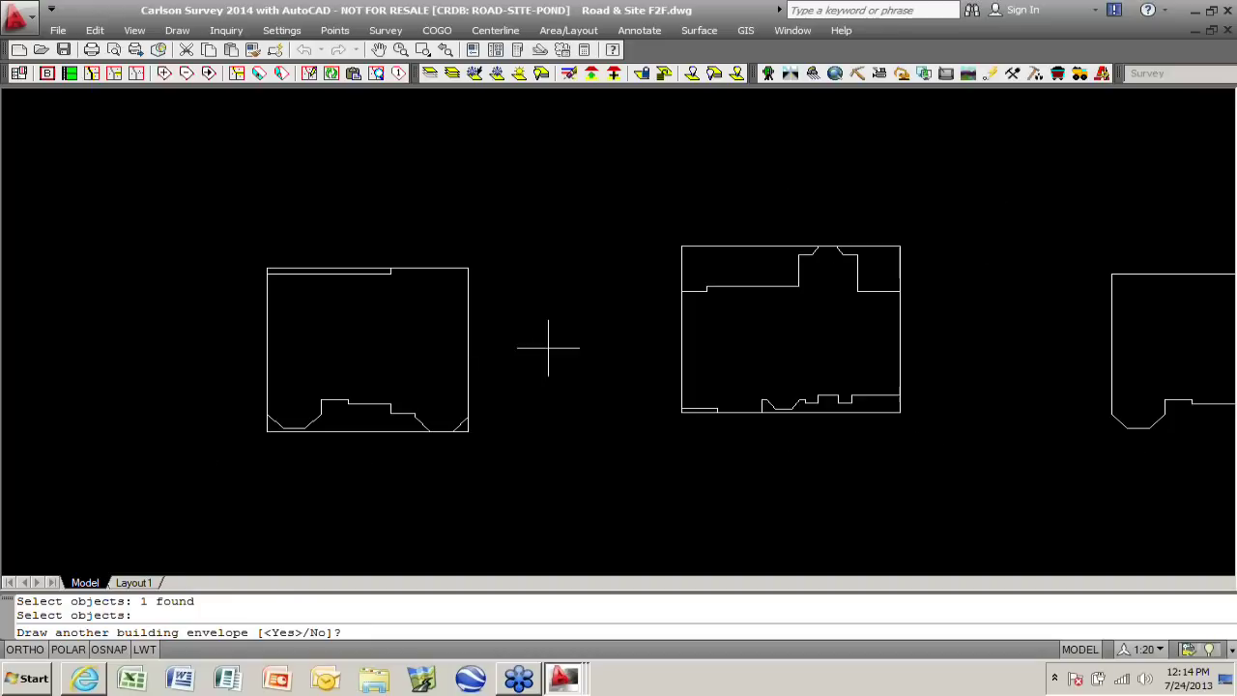
- Draw a building envelope polyline around the rightmost house outline and end the envelope command
{"action": "middle_click_drag", "start_coordinate": [963, 381], "coordinate": [783, 370]}
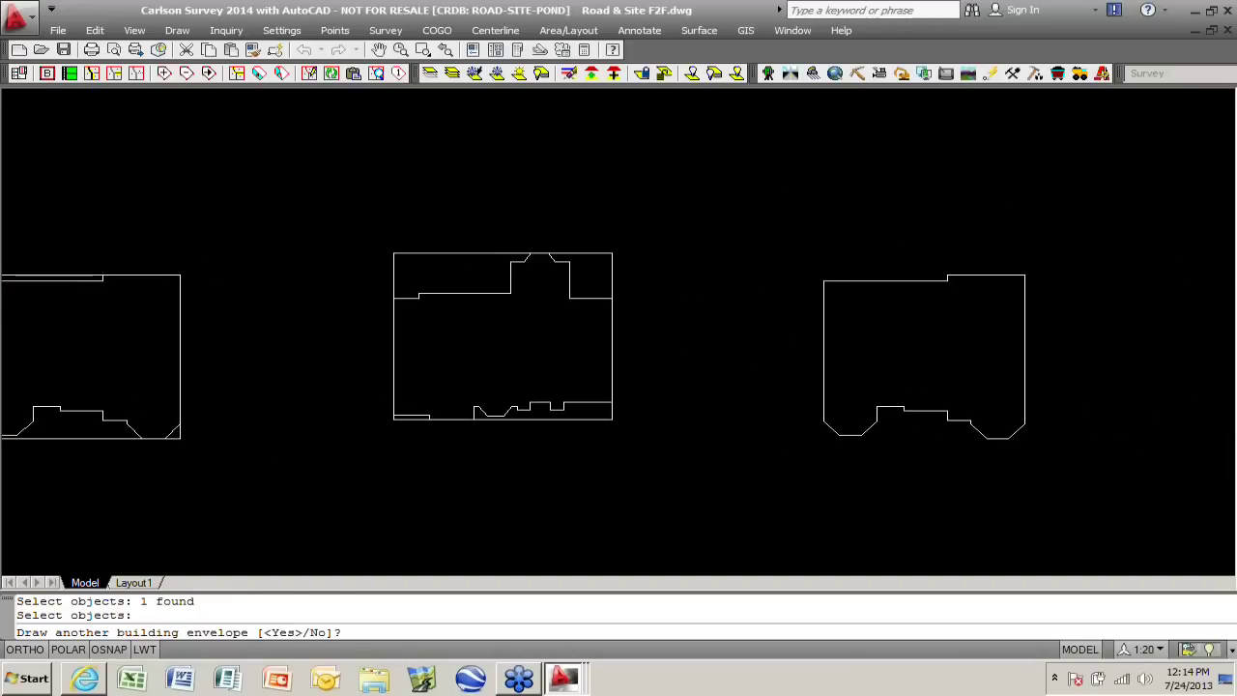
{"action": "key", "text": "Return"}
{"action": "left_click", "coordinate": [824, 370]}
{"action": "key", "text": "Return"}
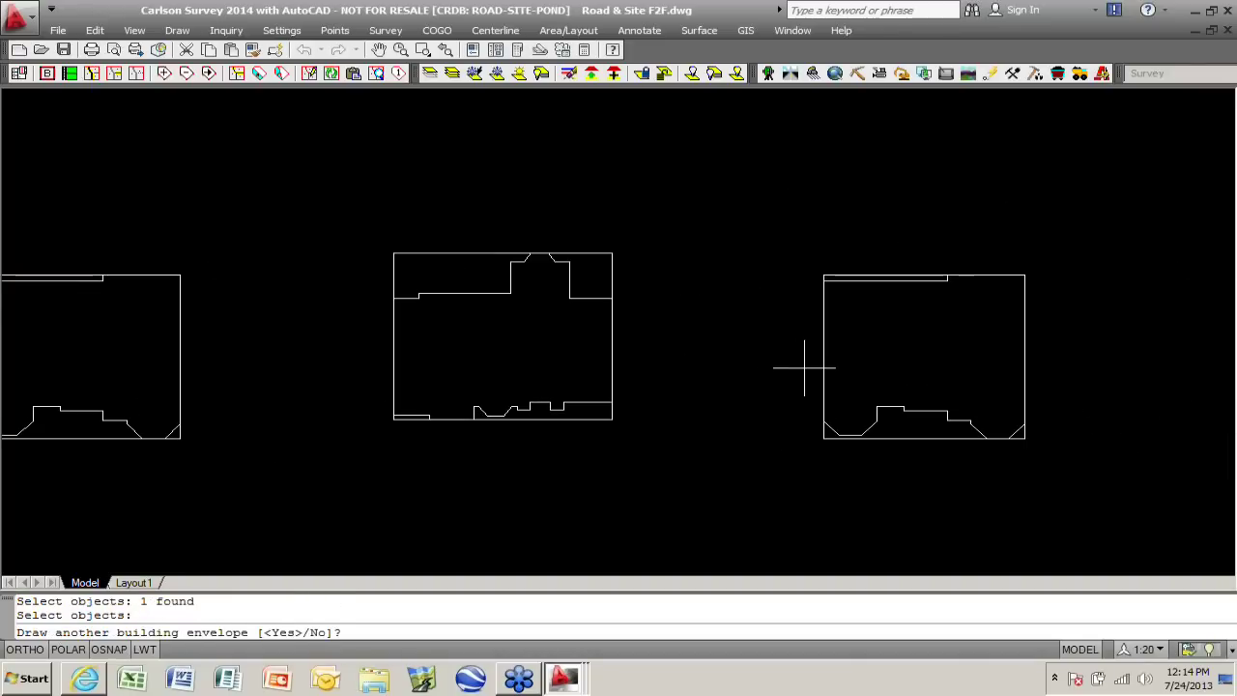
{"action": "type", "text": "n"}
{"action": "key", "text": "Return"}
- Create perpendicular Building Offset Extensions points around the leftmost envelope, with a 10.000 offset, starting point number 700 and description STK
{"action": "left_click", "coordinate": [438, 30]}
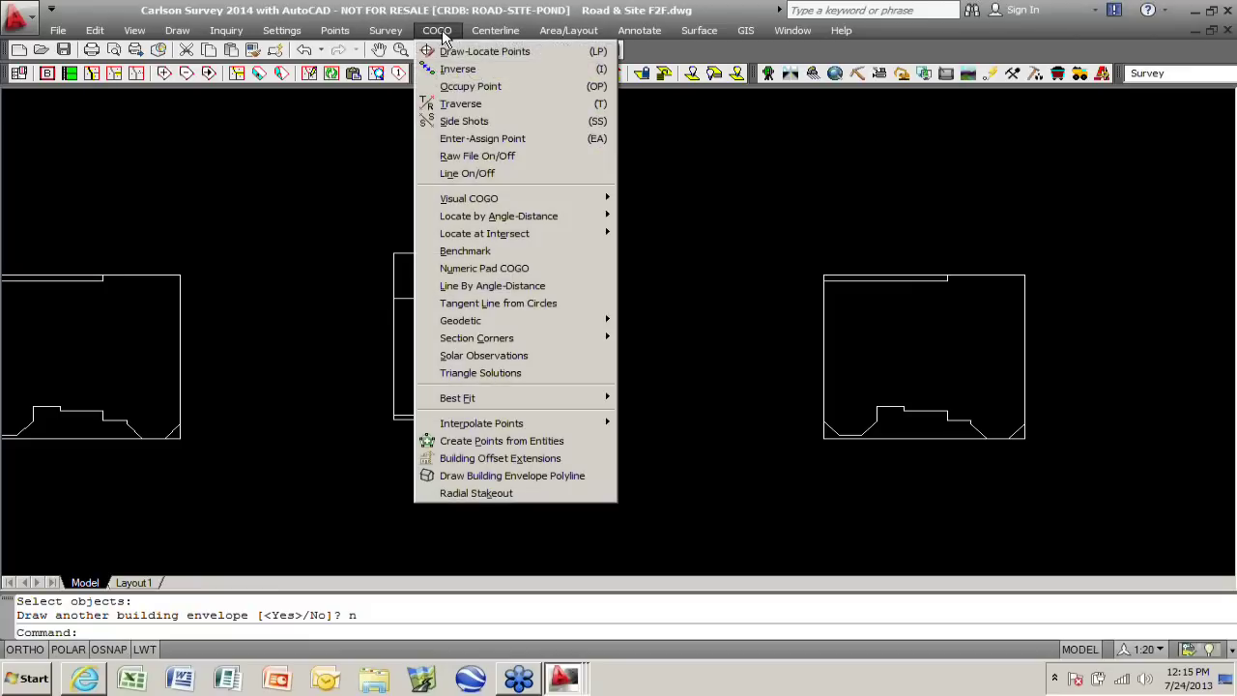
{"action": "left_click", "coordinate": [496, 460]}
{"action": "middle_click_drag", "start_coordinate": [466, 438], "coordinate": [593, 443]}
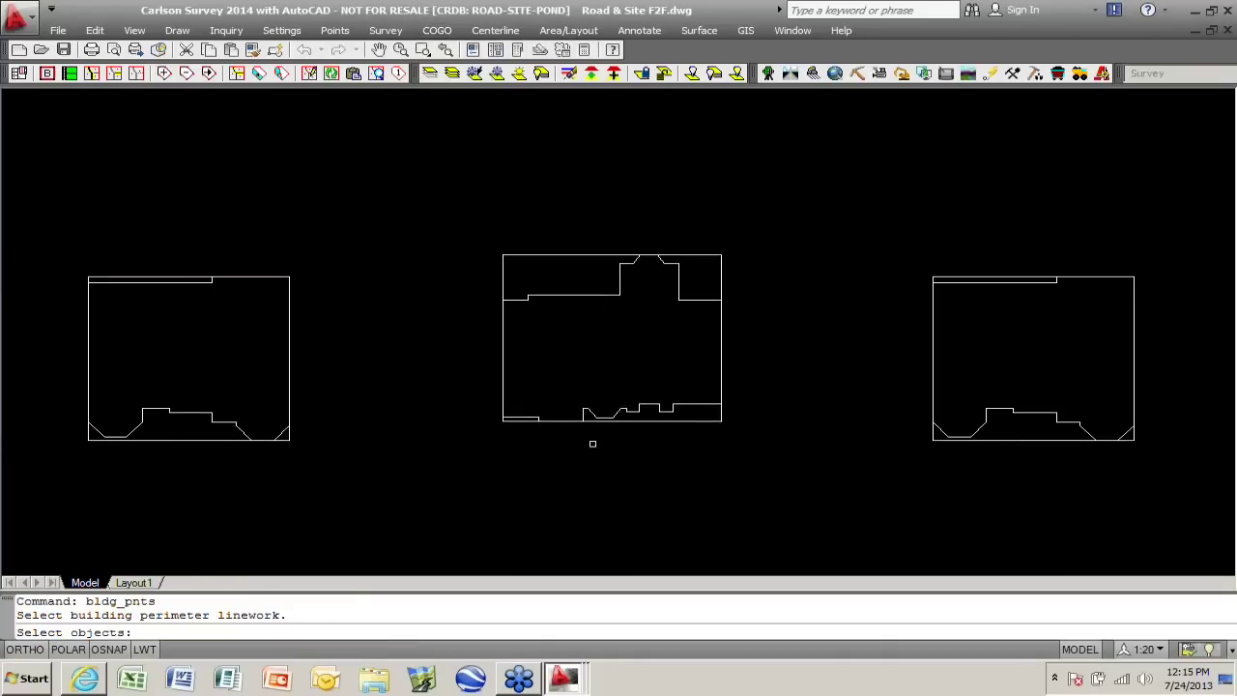
{"action": "left_click", "coordinate": [192, 442]}
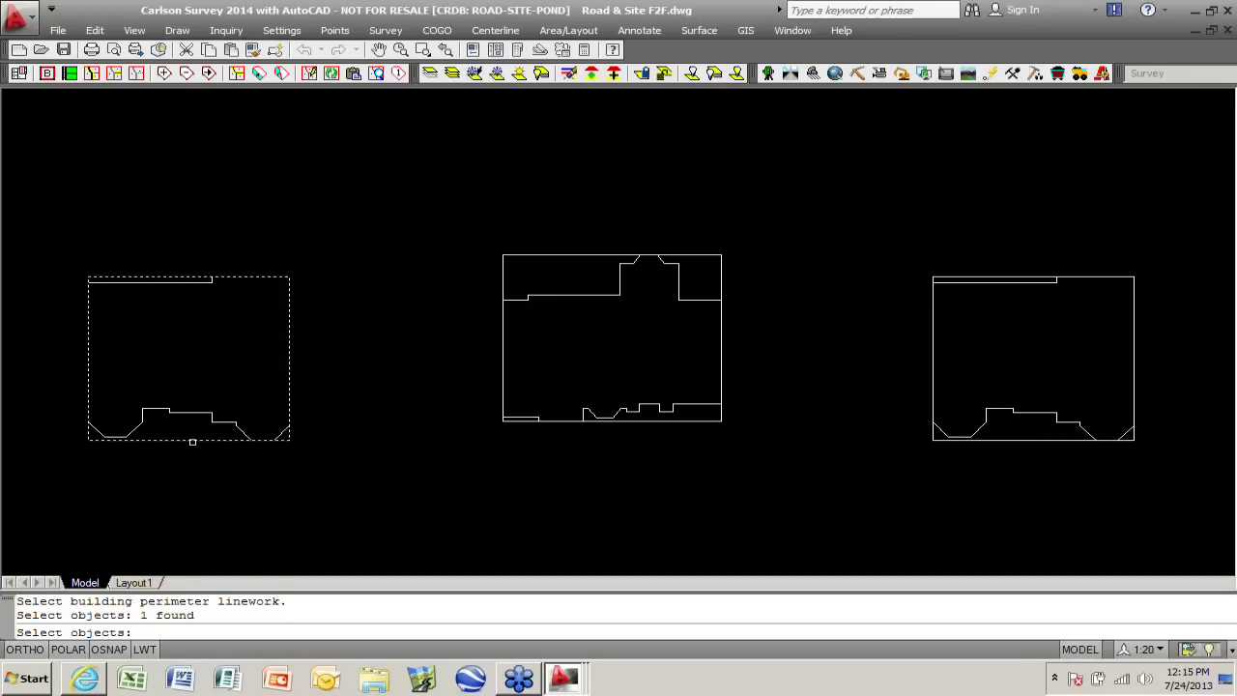
{"action": "key", "text": "Return"}
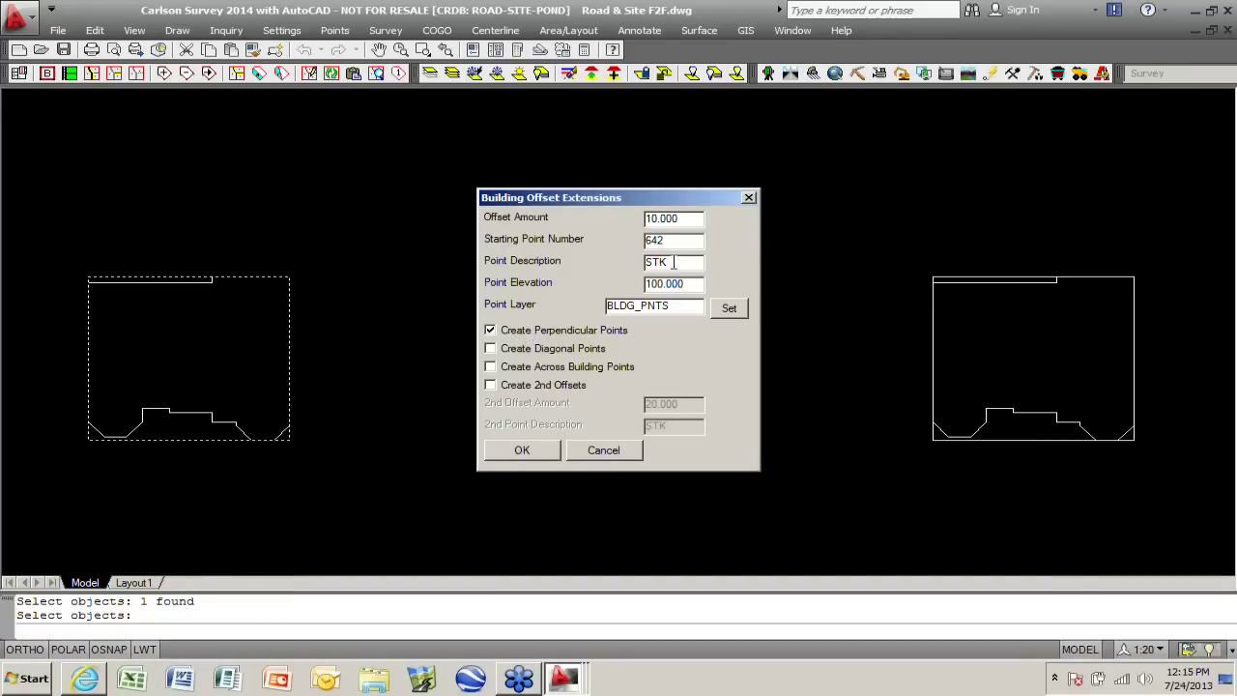
{"action": "left_click_drag", "start_coordinate": [667, 245], "coordinate": [633, 242]}
{"action": "type", "text": "700"}
{"action": "left_click", "coordinate": [520, 447]}
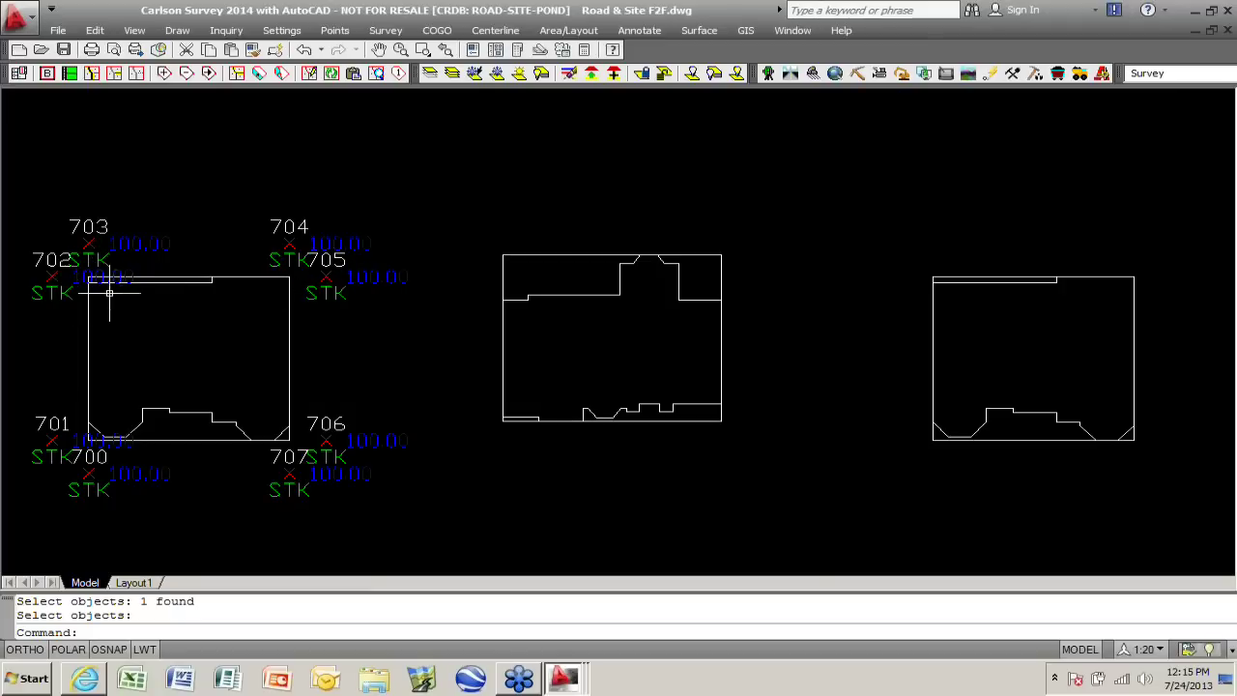
- Create building offset points outside the middle envelope at a 10.000 offset, with Create Perpendicular Points turned off
{"action": "middle_click_drag", "start_coordinate": [453, 369], "coordinate": [384, 353]}
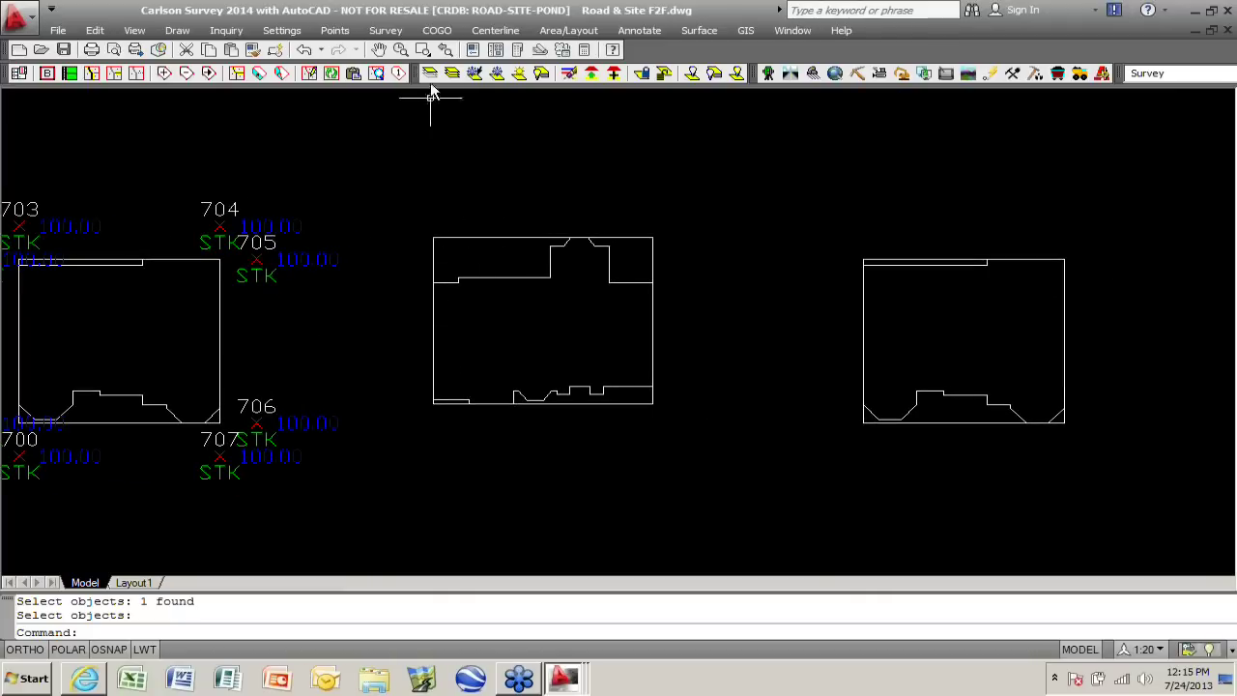
{"action": "left_click", "coordinate": [437, 30]}
{"action": "mouse_move", "coordinate": [474, 405]}
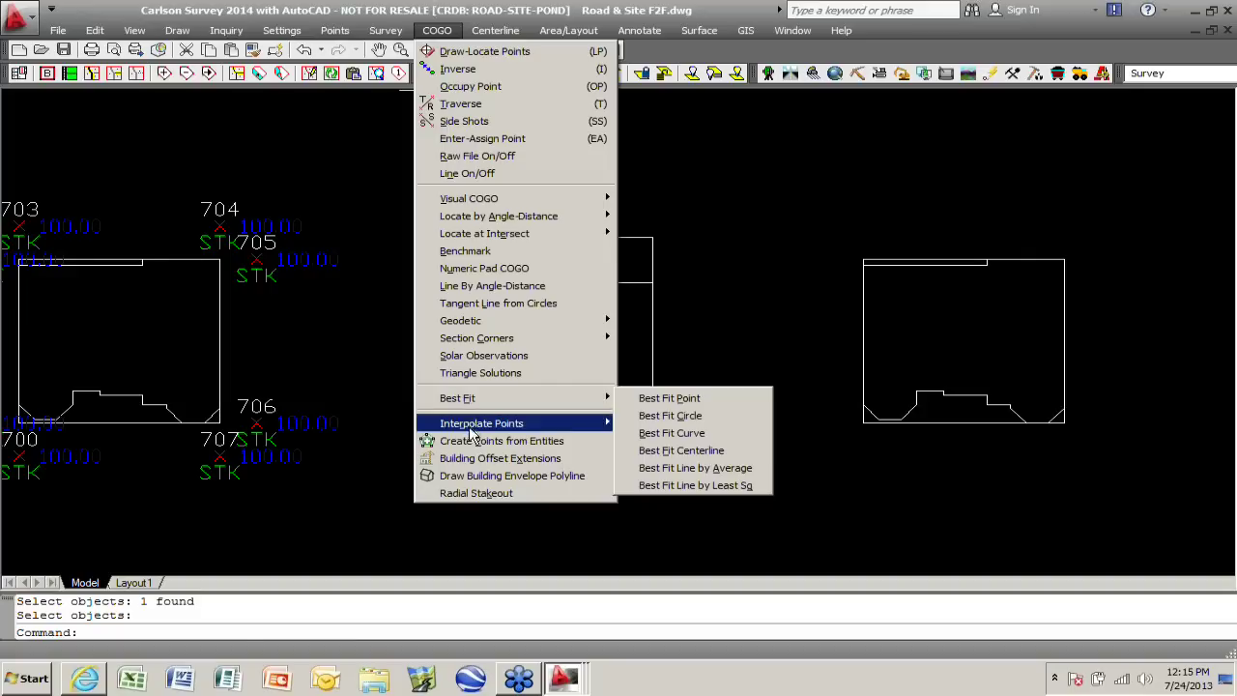
{"action": "left_click", "coordinate": [471, 458]}
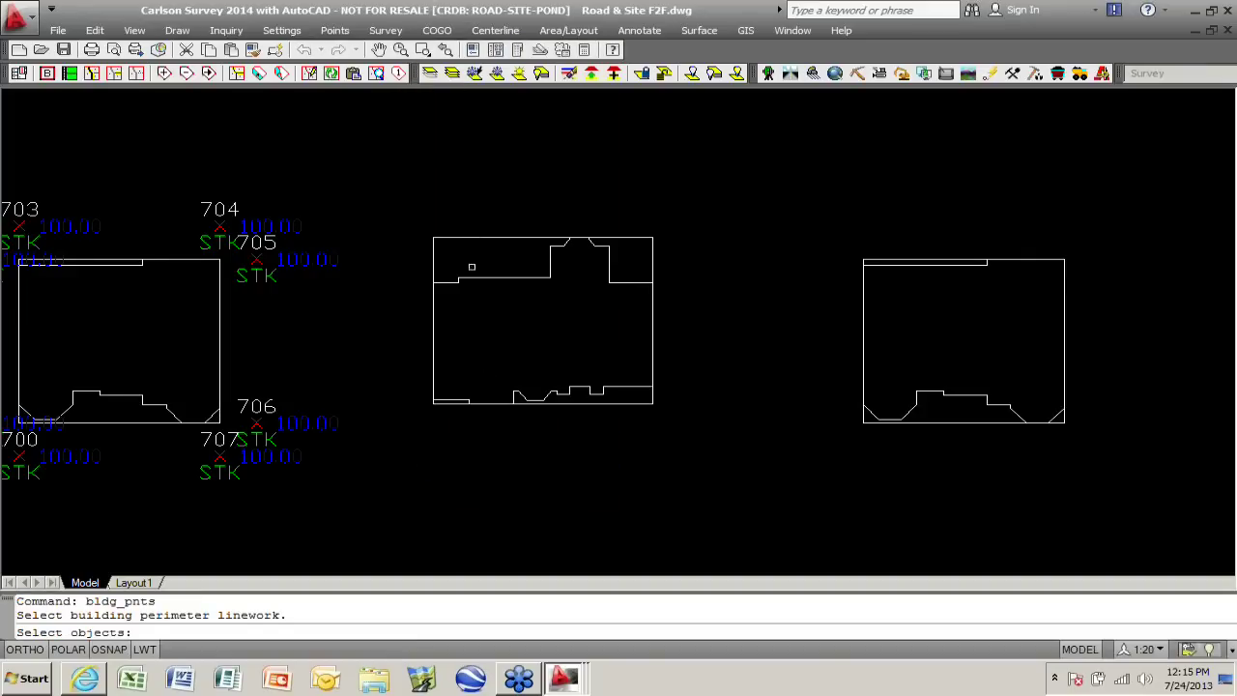
{"action": "left_click", "coordinate": [472, 239]}
{"action": "key", "text": "Return"}
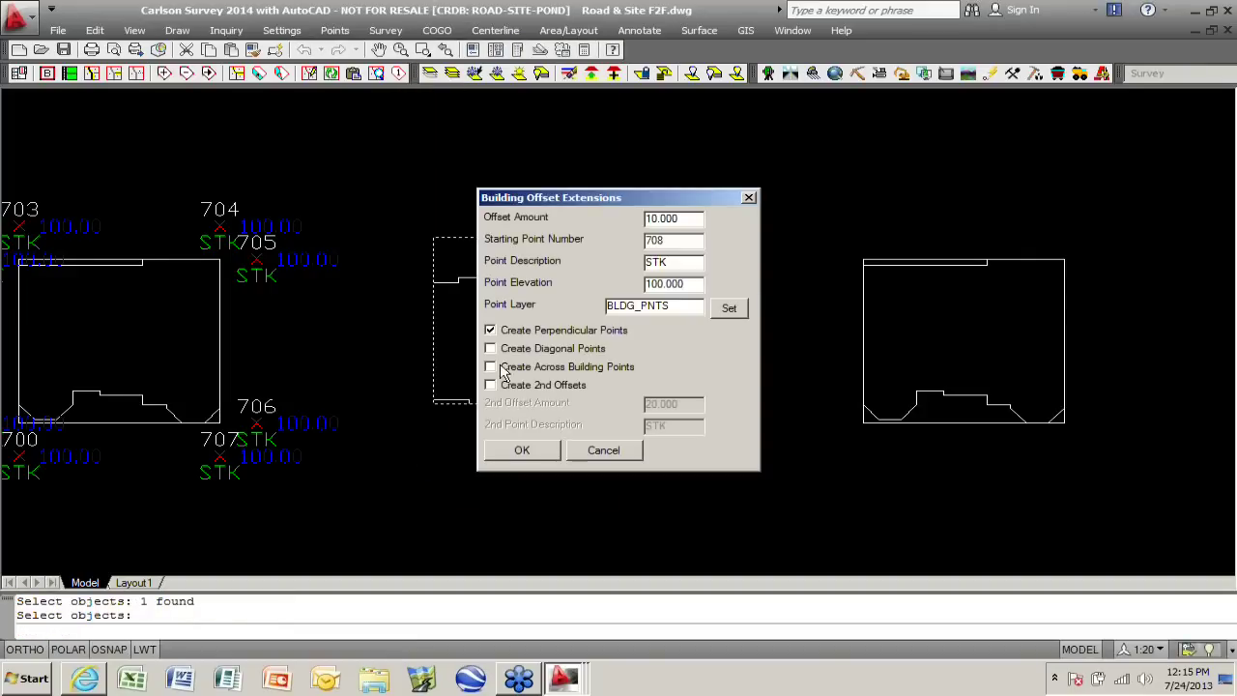
{"action": "left_click", "coordinate": [490, 330]}
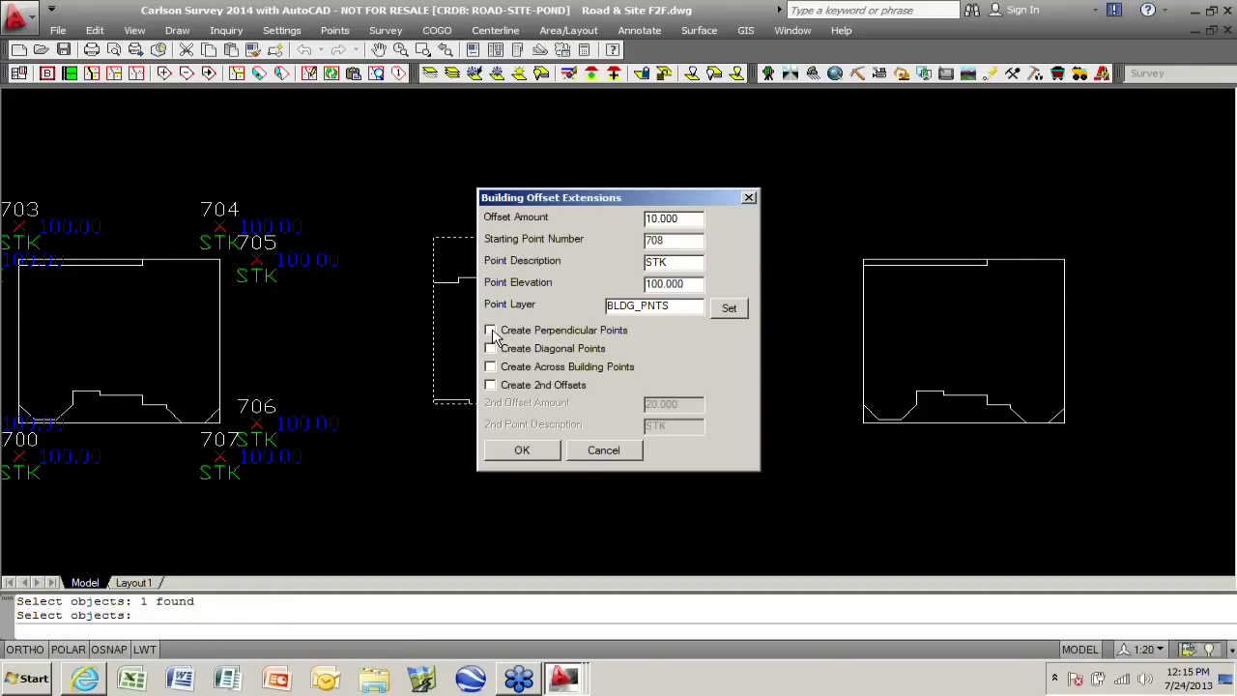
{"action": "left_click", "coordinate": [521, 452]}
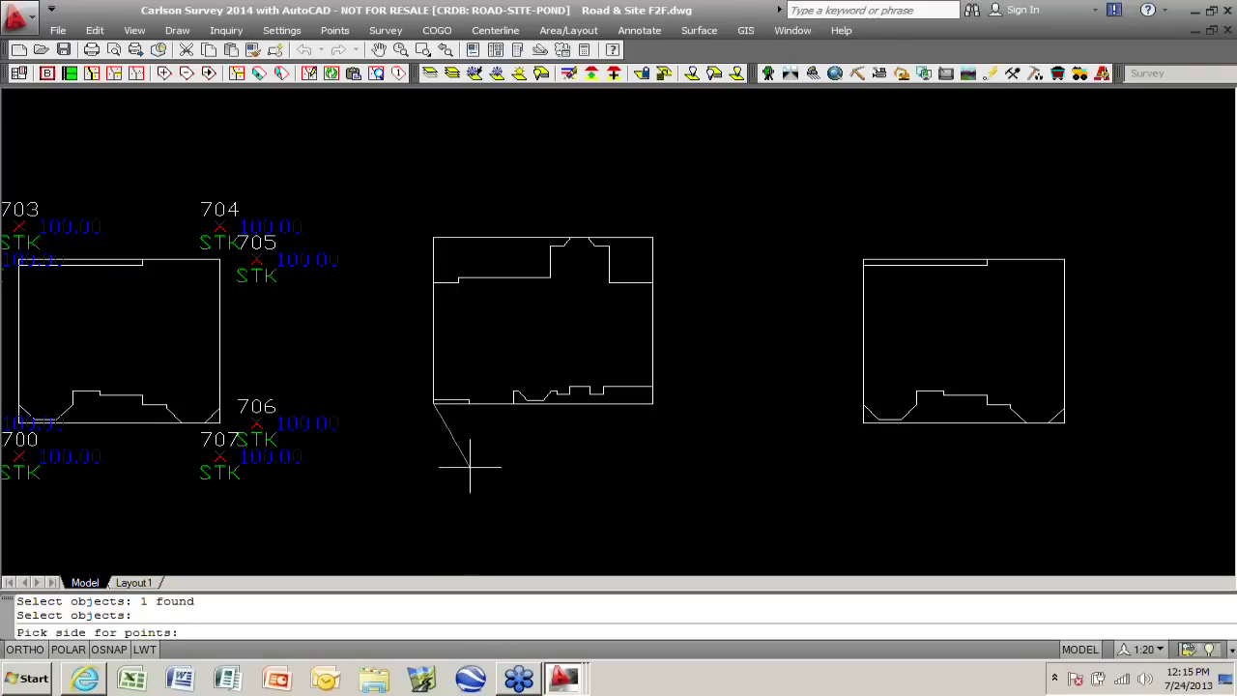
{"action": "left_click", "coordinate": [451, 522]}
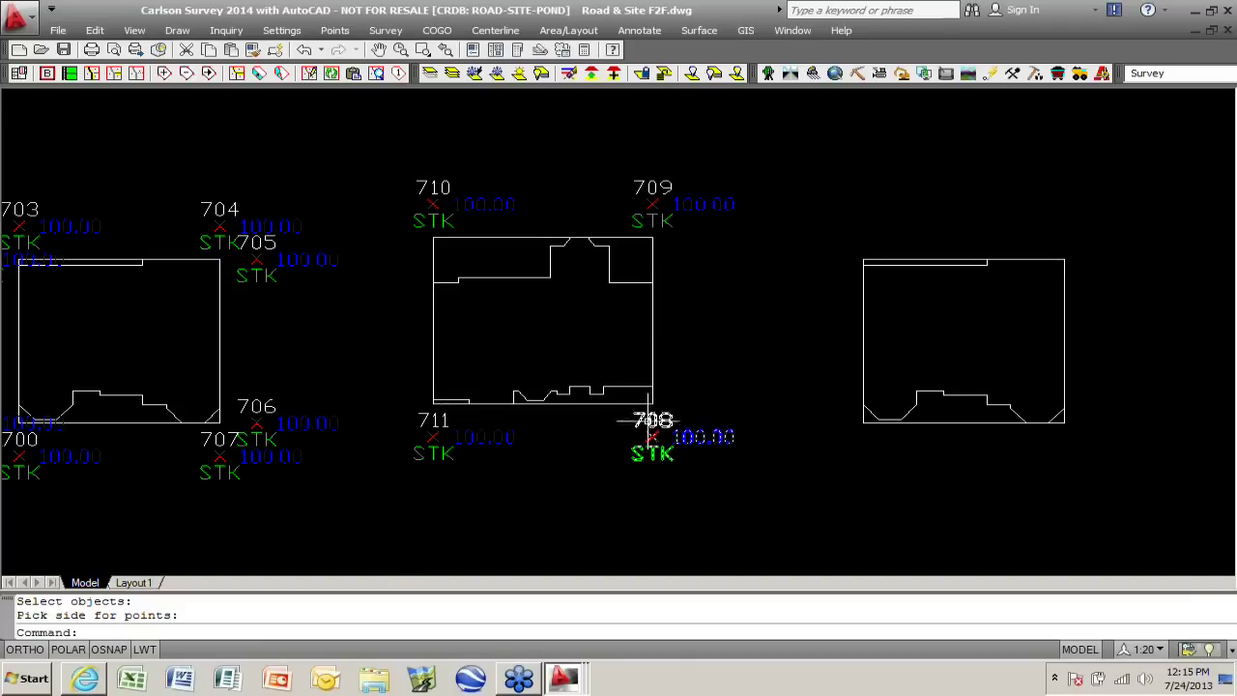
- Create building offset points outside the rightmost envelope at 10.000, with 2nd offsets enabled at 20.000 and description STK
{"action": "middle_click_drag", "start_coordinate": [762, 354], "coordinate": [489, 354]}
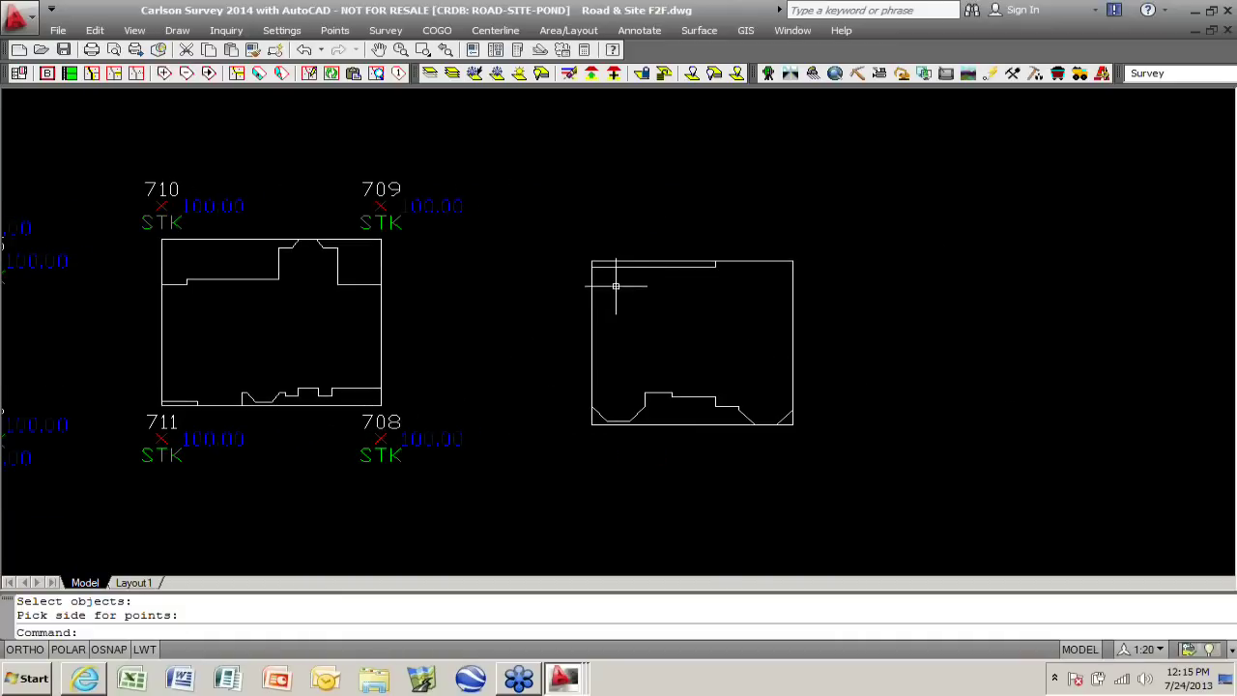
{"action": "left_click", "coordinate": [443, 34]}
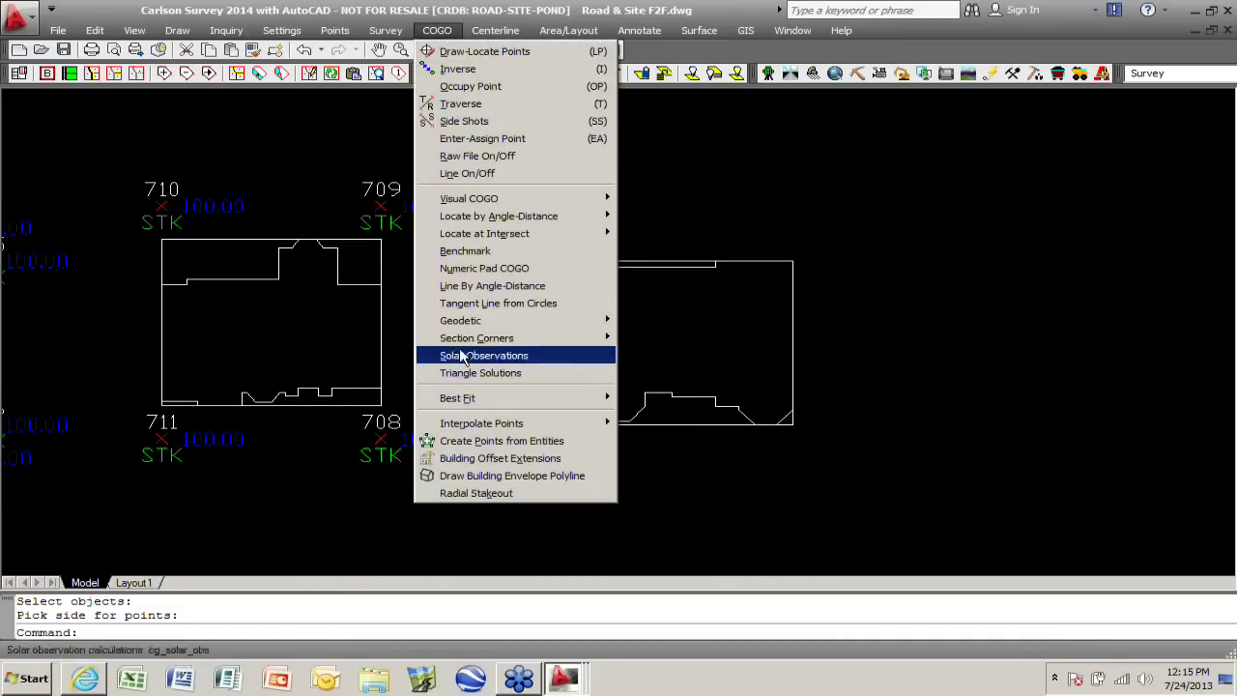
{"action": "left_click", "coordinate": [493, 458]}
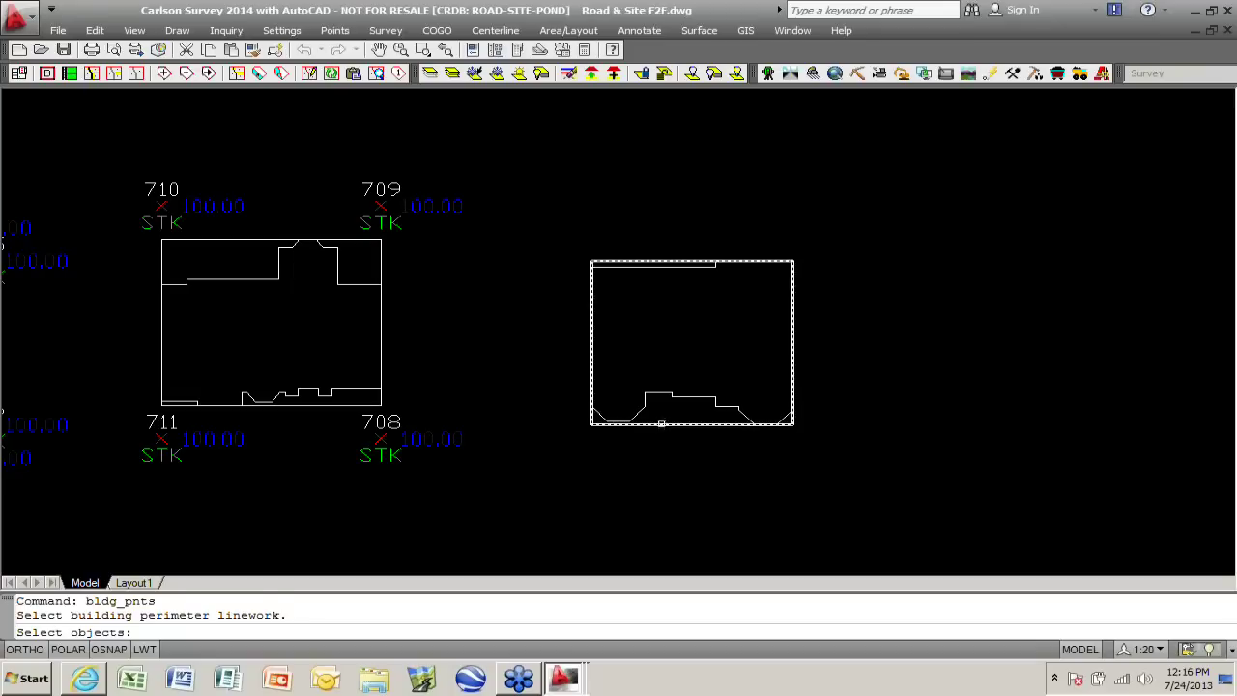
{"action": "left_click", "coordinate": [658, 424]}
{"action": "key", "text": "Return"}
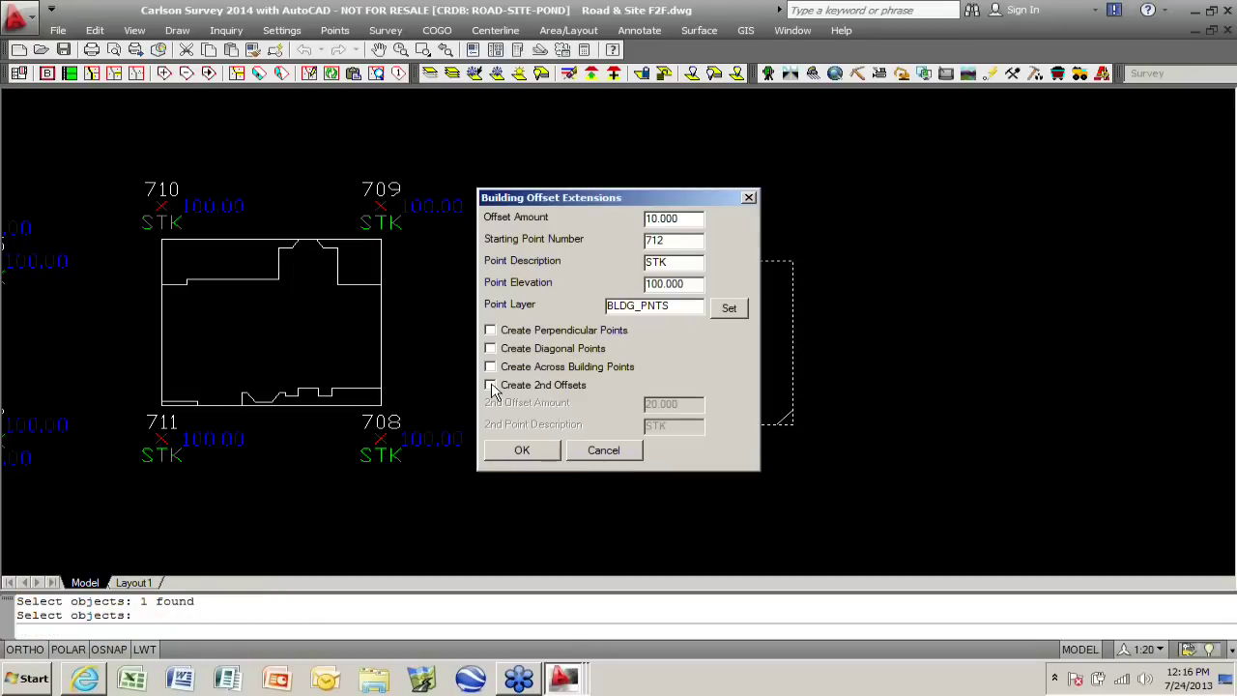
{"action": "left_click", "coordinate": [489, 385]}
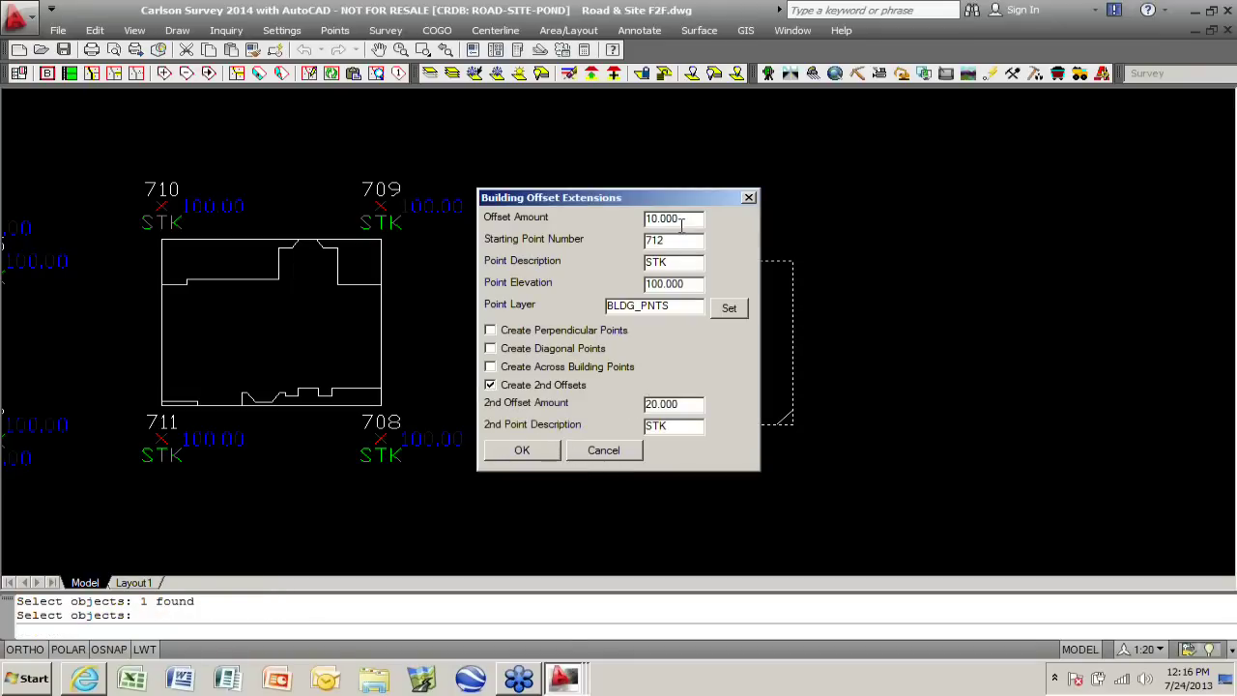
{"action": "left_click_drag", "start_coordinate": [676, 219], "coordinate": [640, 220]}
{"action": "left_click", "coordinate": [522, 450]}
{"action": "left_click", "coordinate": [734, 493]}
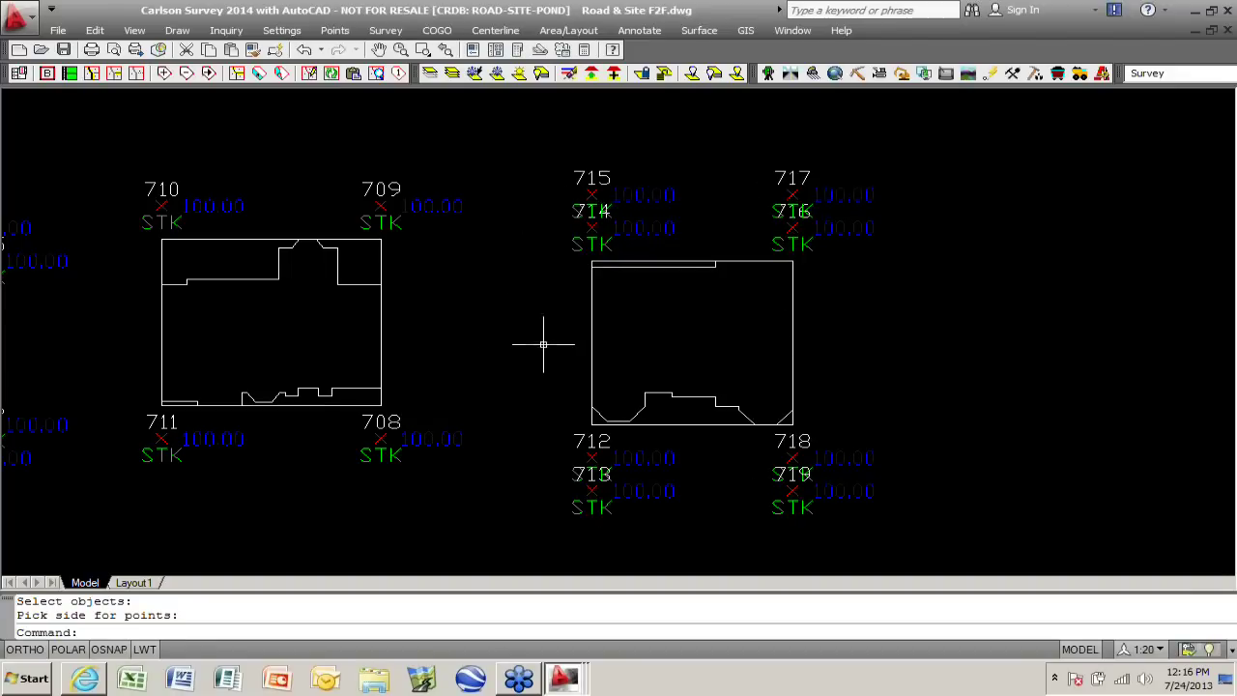
- Save the Road & Site F2F drawing and switch to the open drawing Cleanup Lots.dwg
{"action": "scroll", "coordinate": [541, 339], "scroll_direction": "down", "scroll_amount": 2}
{"action": "middle_click_drag", "start_coordinate": [486, 339], "coordinate": [586, 358]}
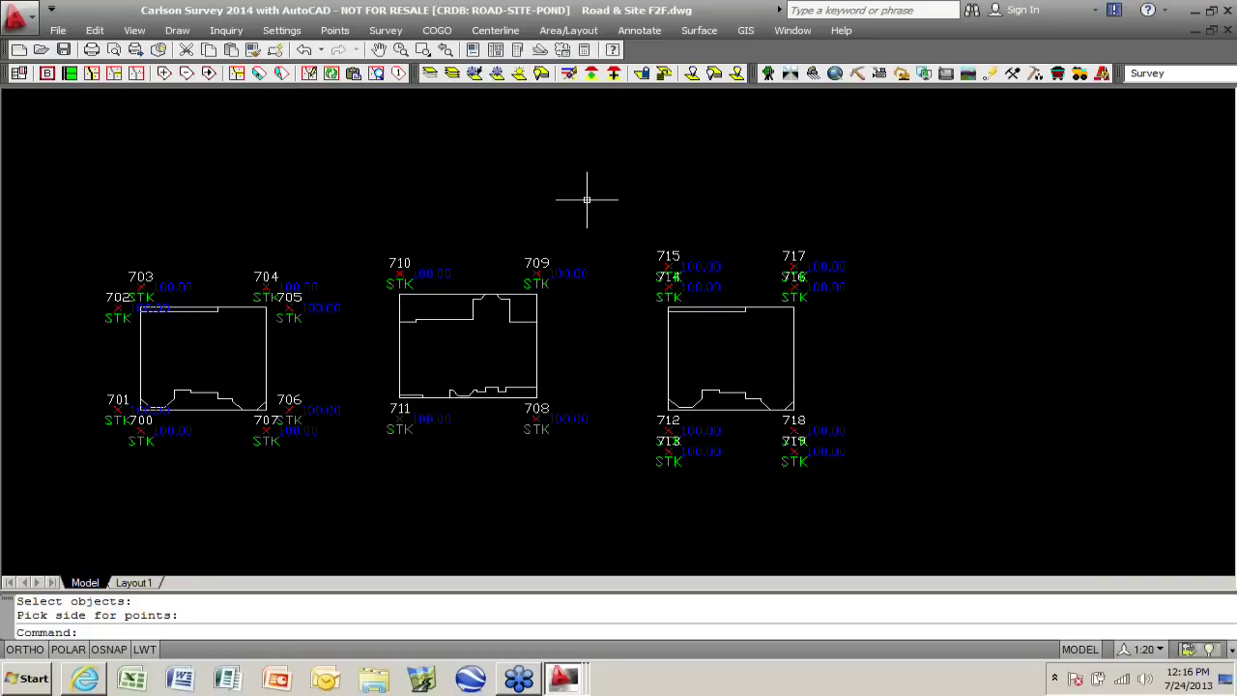
{"action": "left_click", "coordinate": [64, 50]}
{"action": "left_click", "coordinate": [794, 30]}
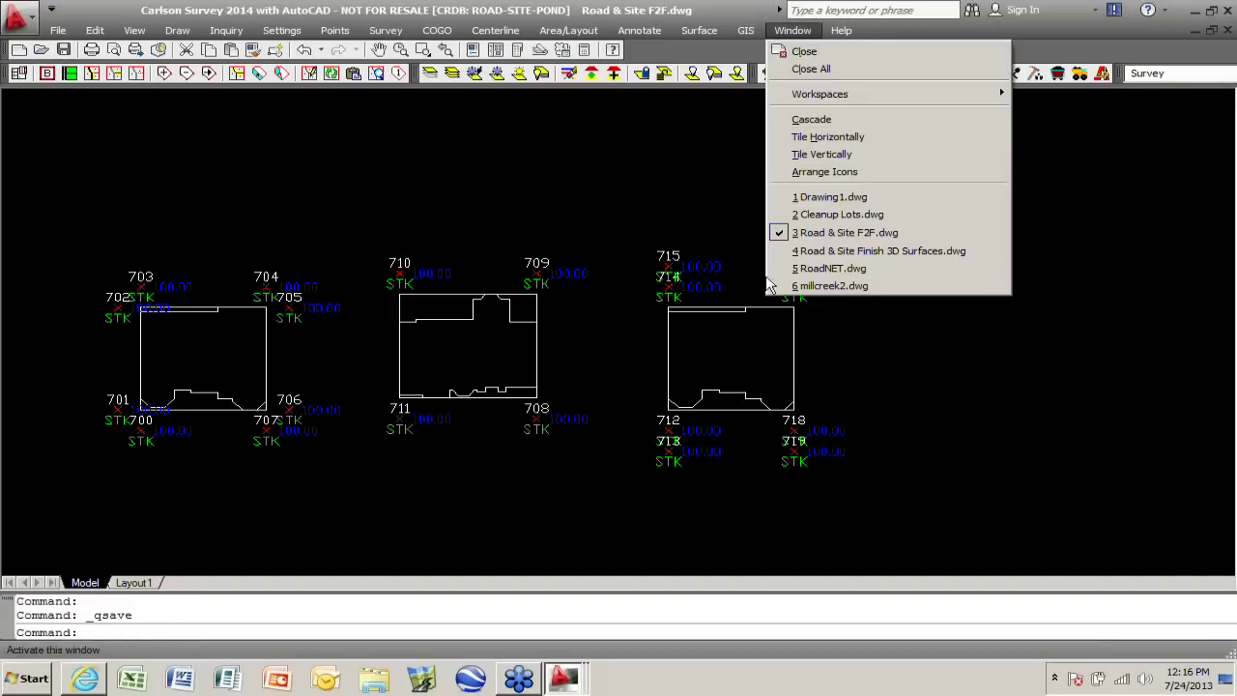
{"action": "left_click", "coordinate": [865, 217]}
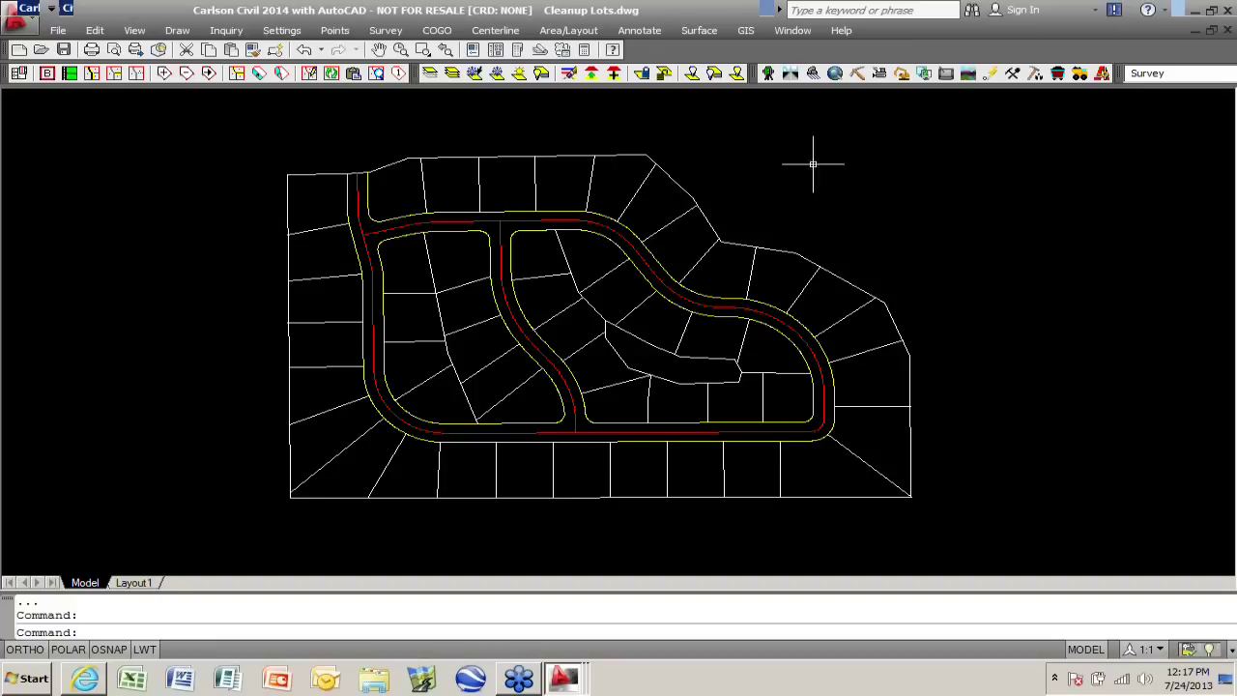
- Run Cleanup Lot Linework on the whole subdivision in Circle Errors mode, with tolerance 1.500 and circle layer LOT_ERROR
{"action": "left_click", "coordinate": [570, 30]}
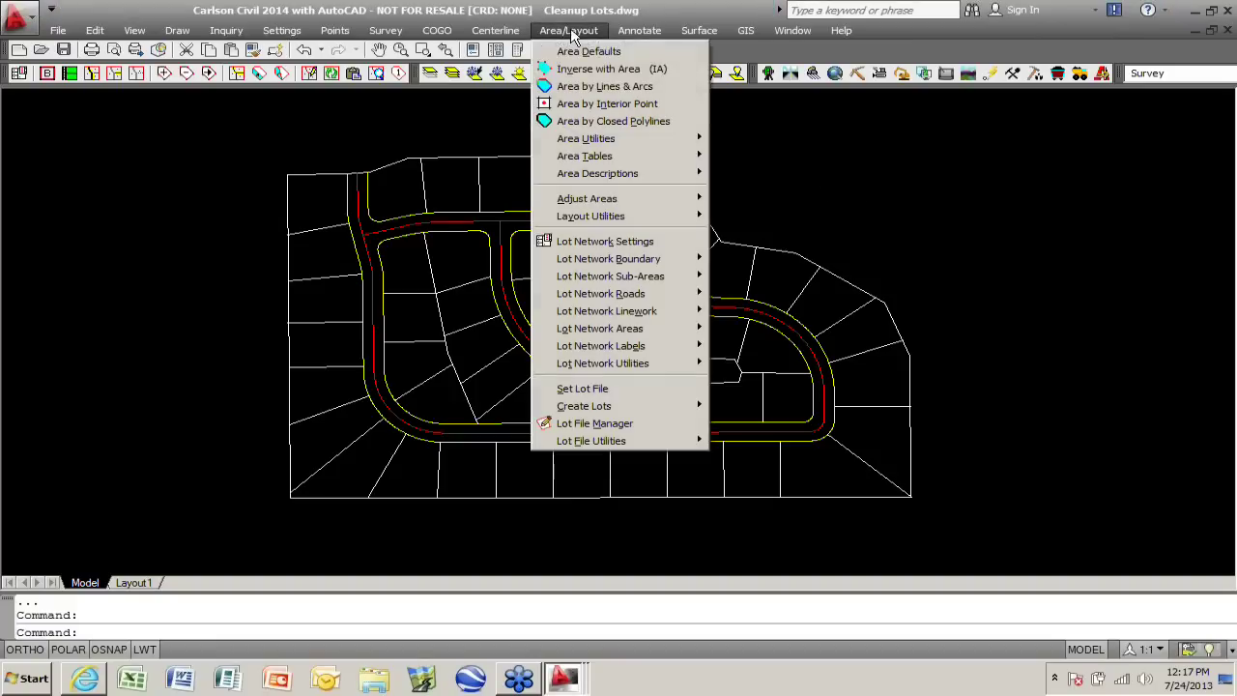
{"action": "mouse_move", "coordinate": [611, 222]}
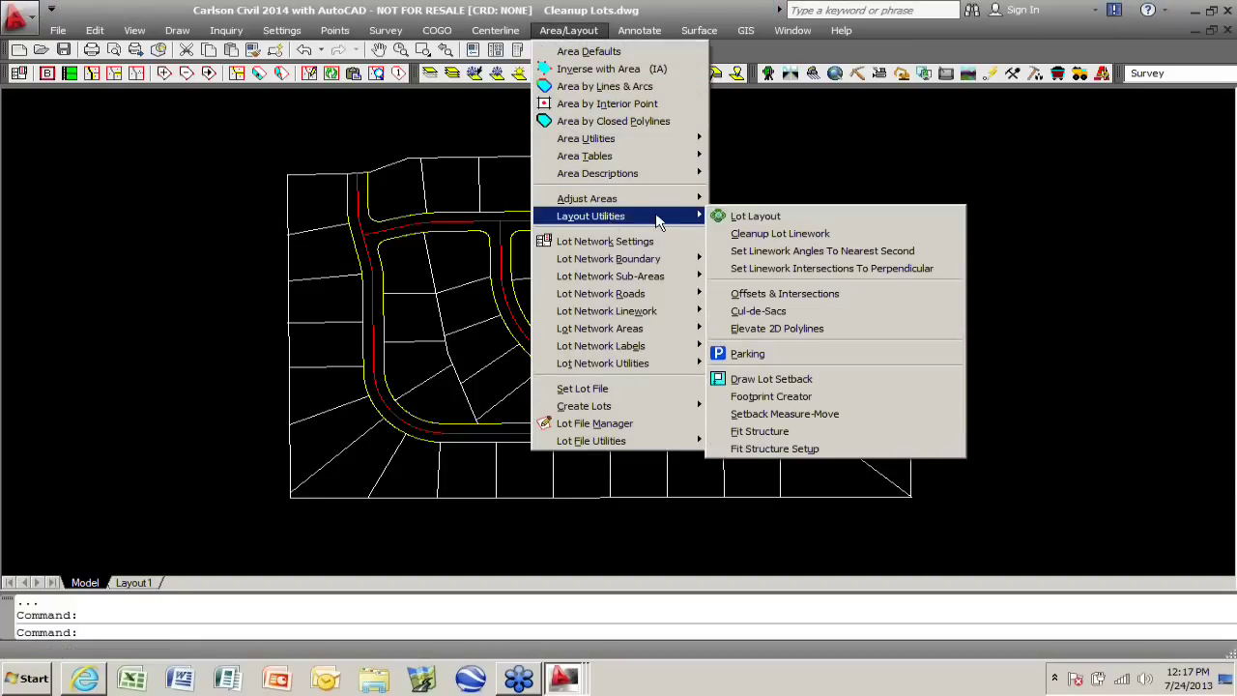
{"action": "left_click", "coordinate": [774, 237]}
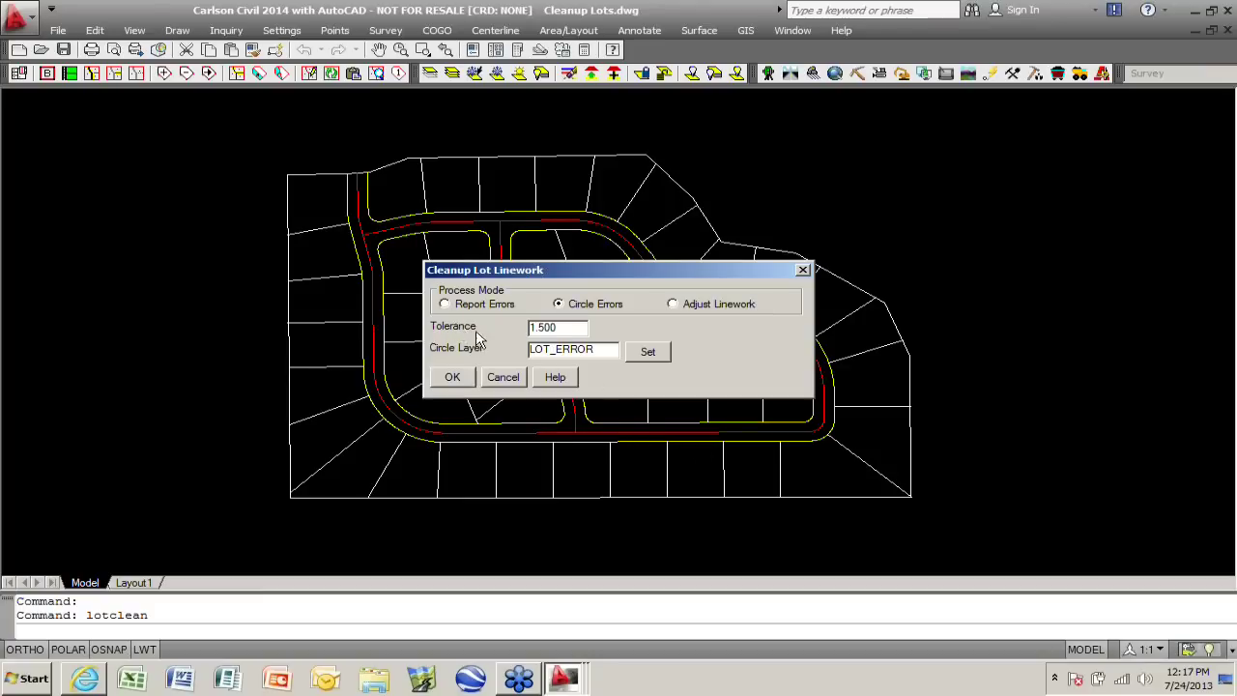
{"action": "double_click", "coordinate": [531, 329]}
{"action": "left_click", "coordinate": [452, 377]}
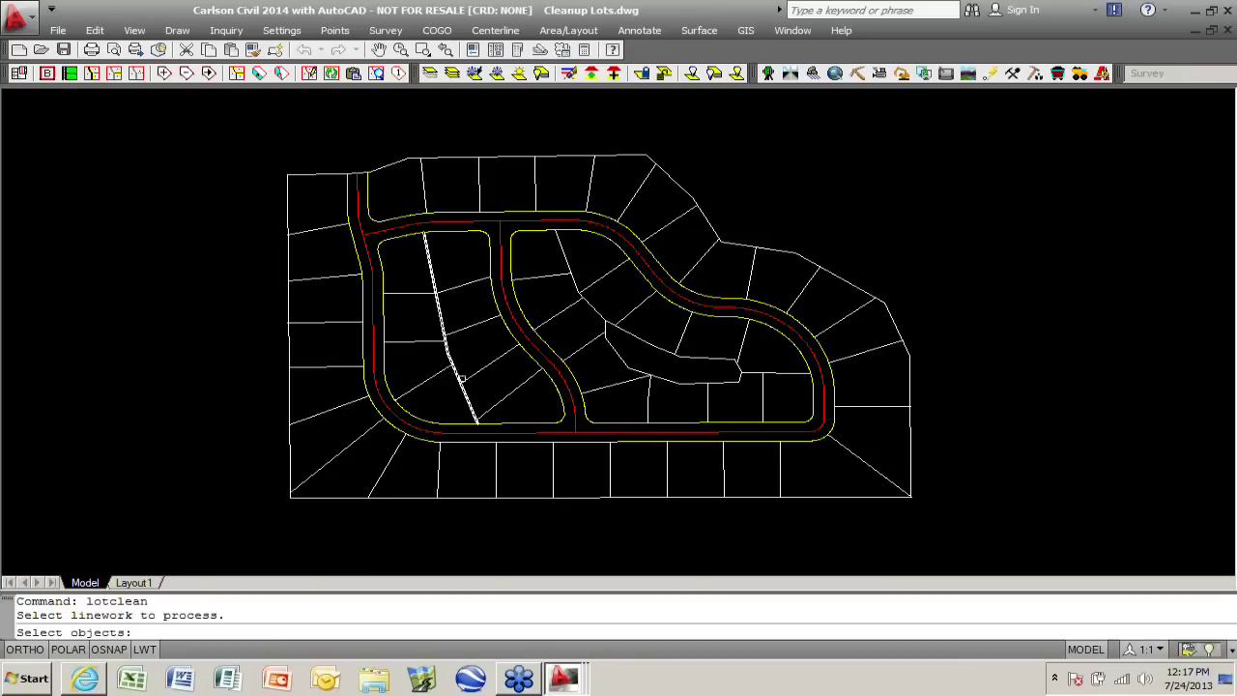
{"action": "left_click", "coordinate": [238, 132]}
{"action": "left_click", "coordinate": [978, 541]}
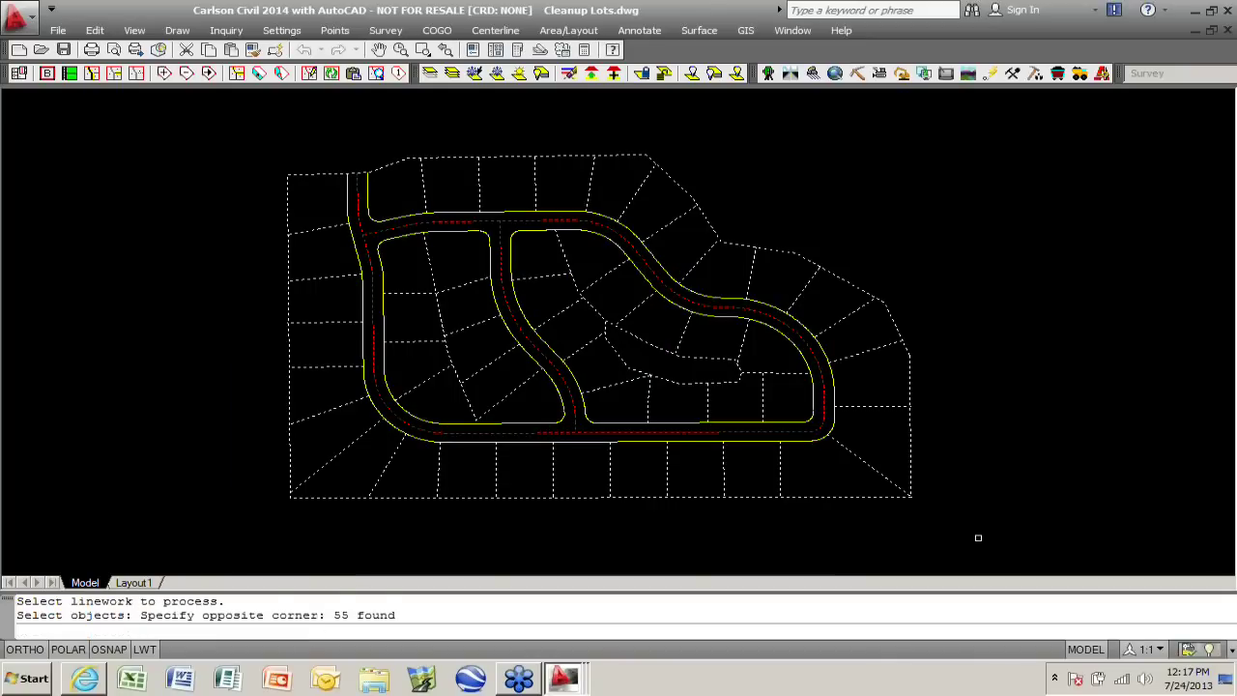
{"action": "key", "text": "Return"}
- Examine the circled lot line ends along the subdivision's bottom boundary for overshoots and undershoots
{"action": "scroll", "coordinate": [505, 524], "scroll_direction": "up", "scroll_amount": 3}
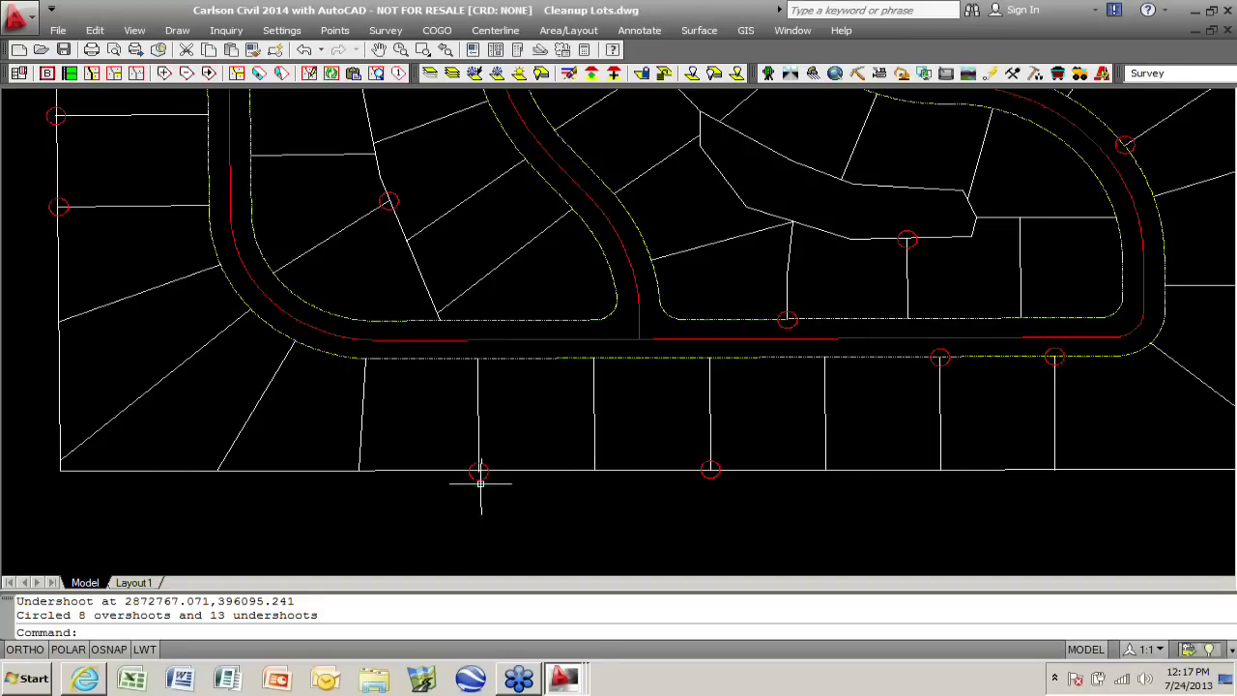
{"action": "scroll", "coordinate": [473, 470], "scroll_direction": "up", "scroll_amount": 5}
{"action": "scroll", "coordinate": [471, 470], "scroll_direction": "up", "scroll_amount": 5}
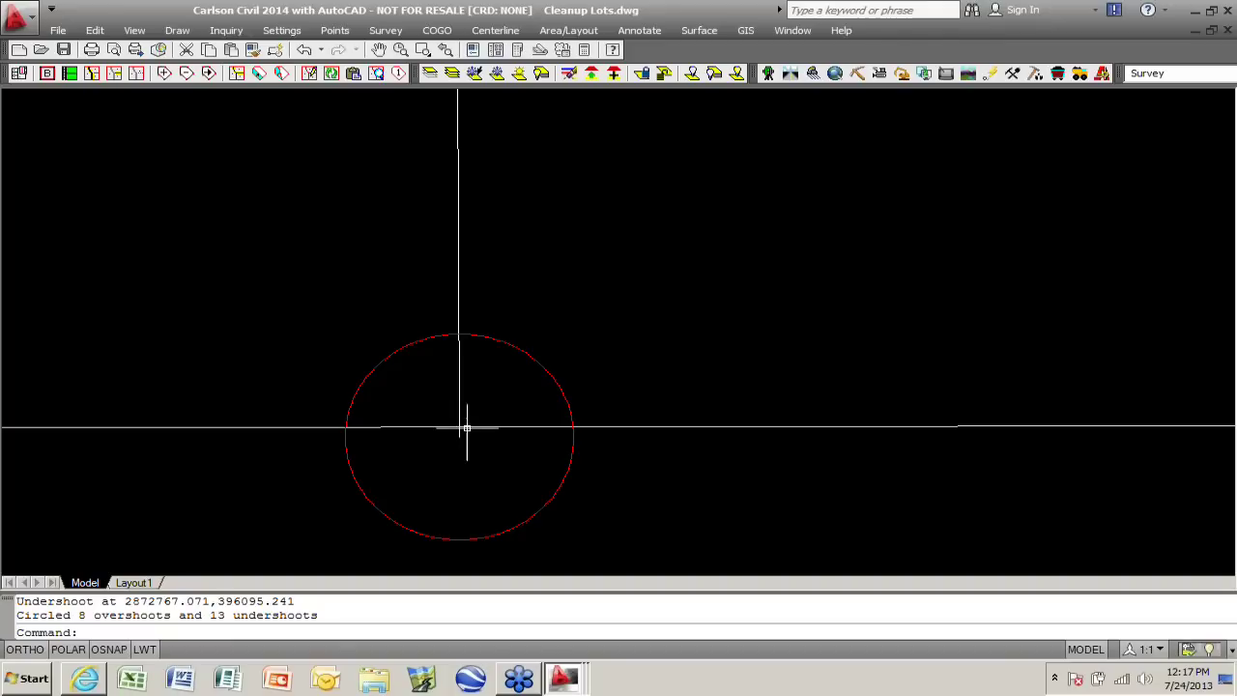
{"action": "scroll", "coordinate": [428, 451], "scroll_direction": "down", "scroll_amount": 8}
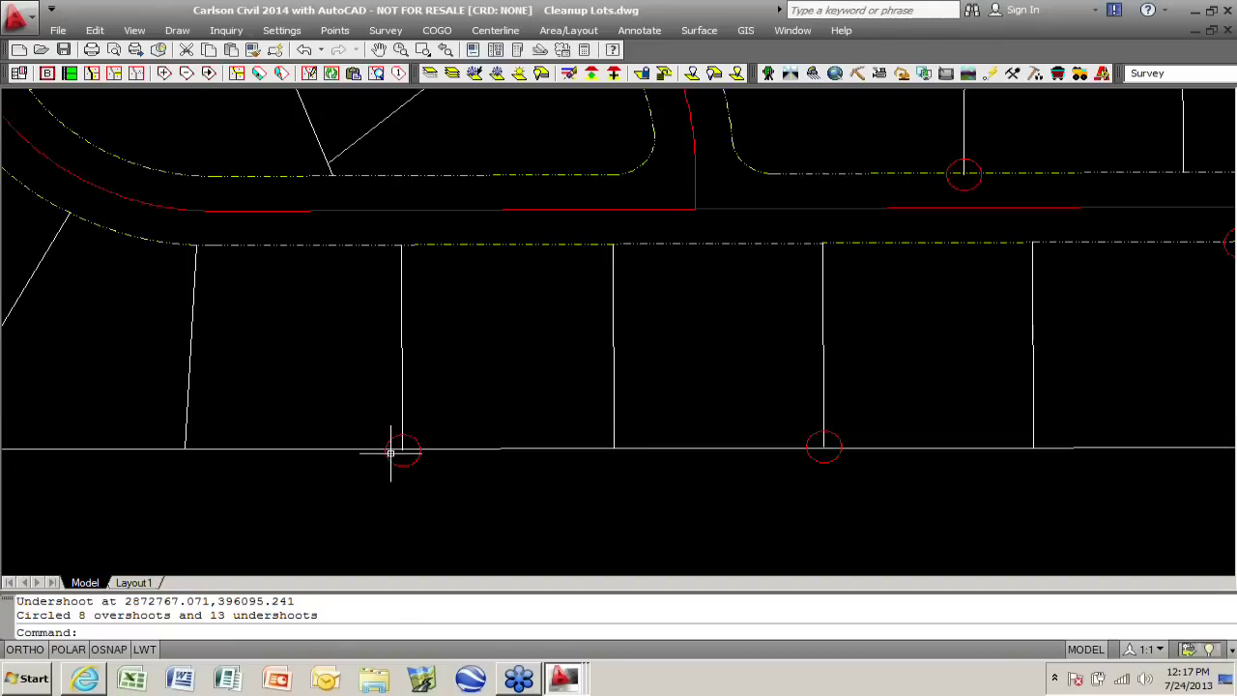
{"action": "scroll", "coordinate": [829, 452], "scroll_direction": "up", "scroll_amount": 6}
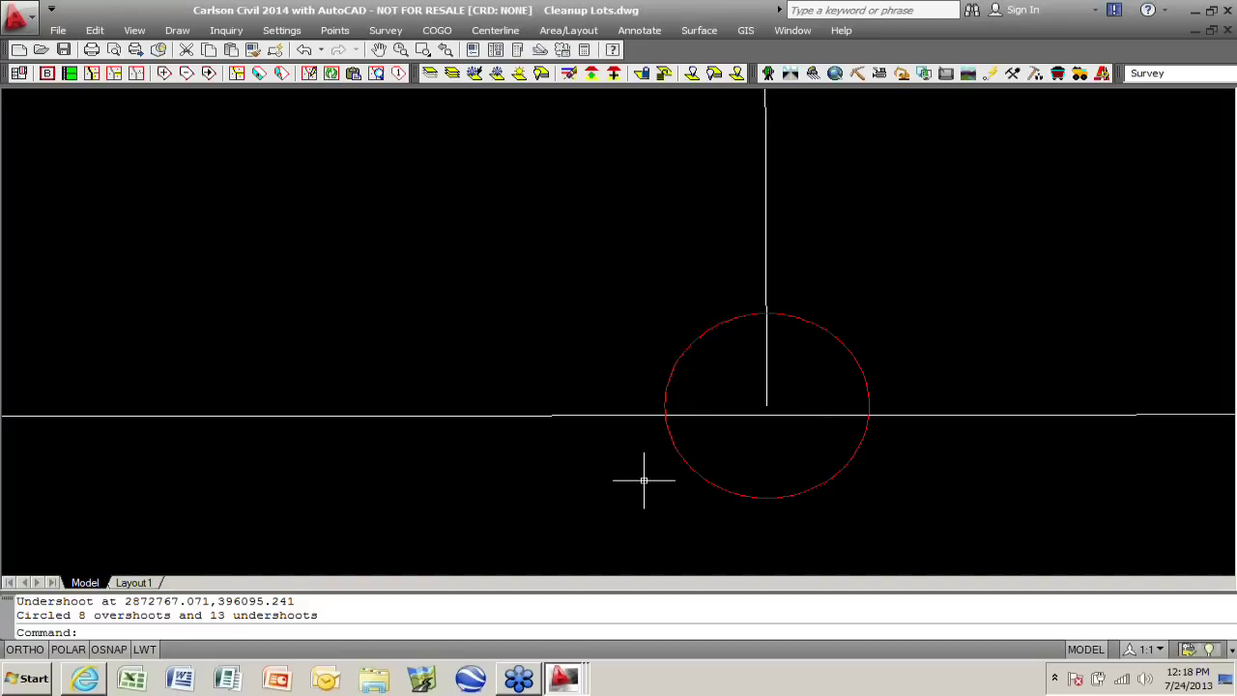
{"action": "scroll", "coordinate": [637, 488], "scroll_direction": "down", "scroll_amount": 6}
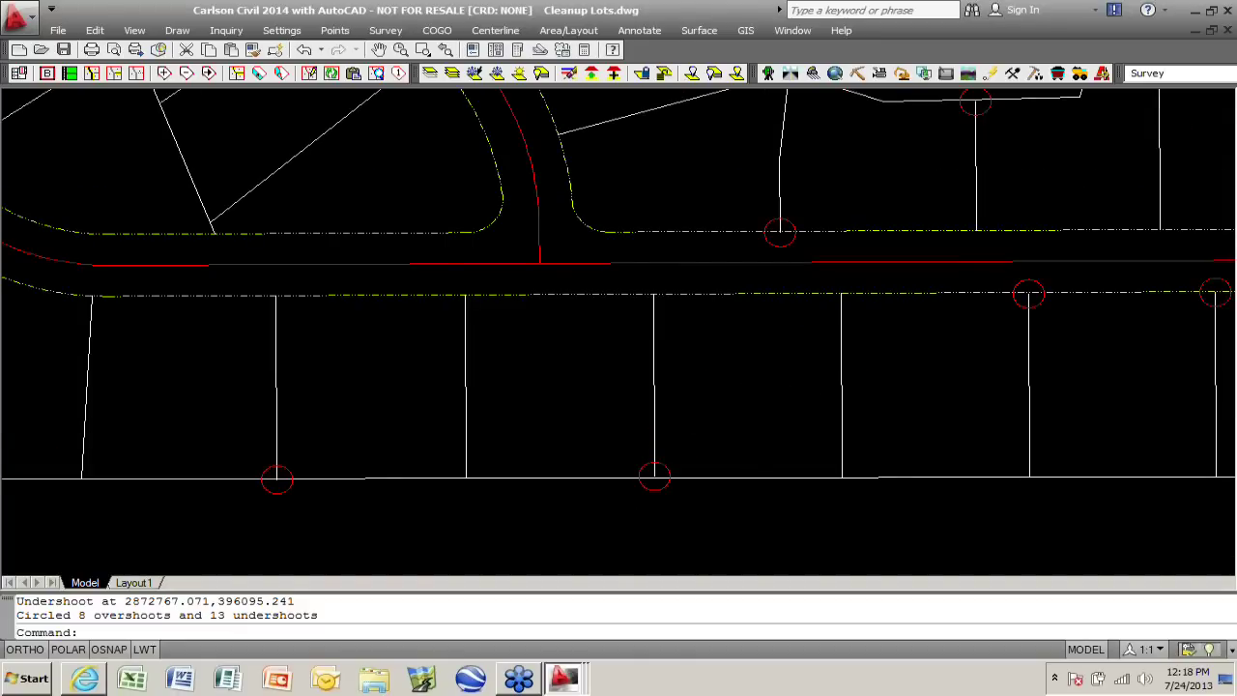
- Examine the circled lot line ends on the interior lots and along both sides of the bottom road
{"action": "scroll", "coordinate": [745, 442], "scroll_direction": "down", "scroll_amount": 4}
{"action": "scroll", "coordinate": [888, 234], "scroll_direction": "up", "scroll_amount": 4}
{"action": "scroll", "coordinate": [910, 228], "scroll_direction": "up", "scroll_amount": 6}
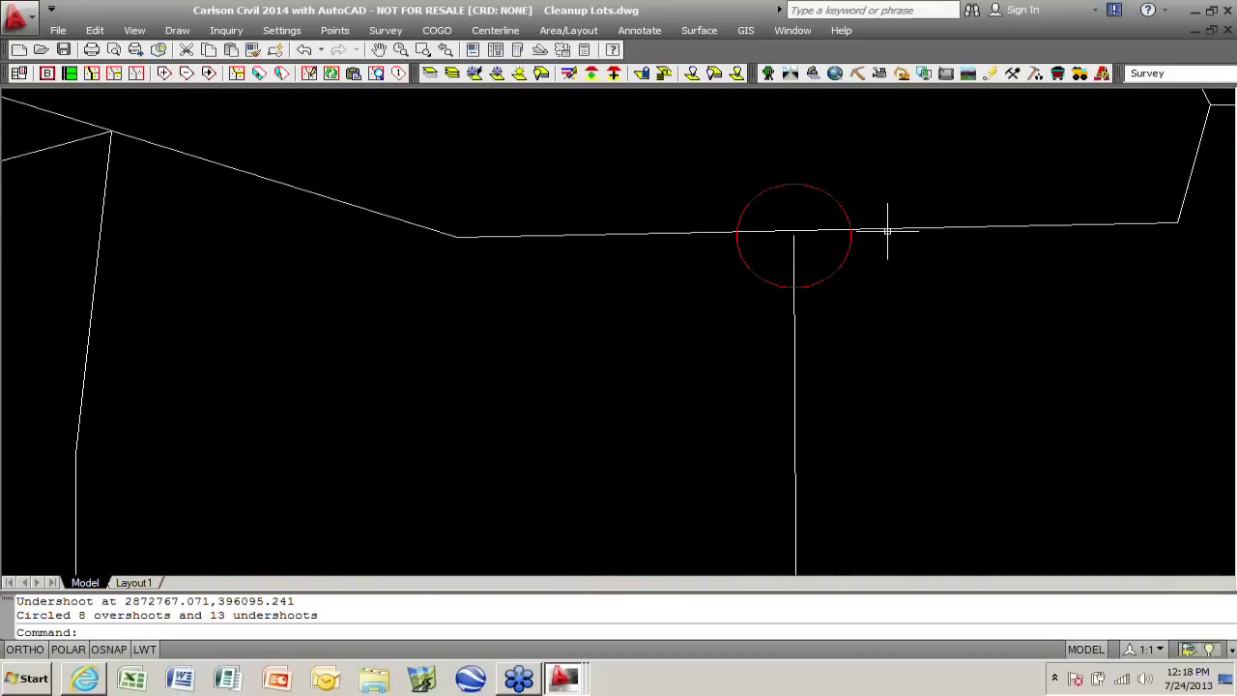
{"action": "scroll", "coordinate": [764, 260], "scroll_direction": "down", "scroll_amount": 2}
{"action": "scroll", "coordinate": [506, 428], "scroll_direction": "down", "scroll_amount": 3}
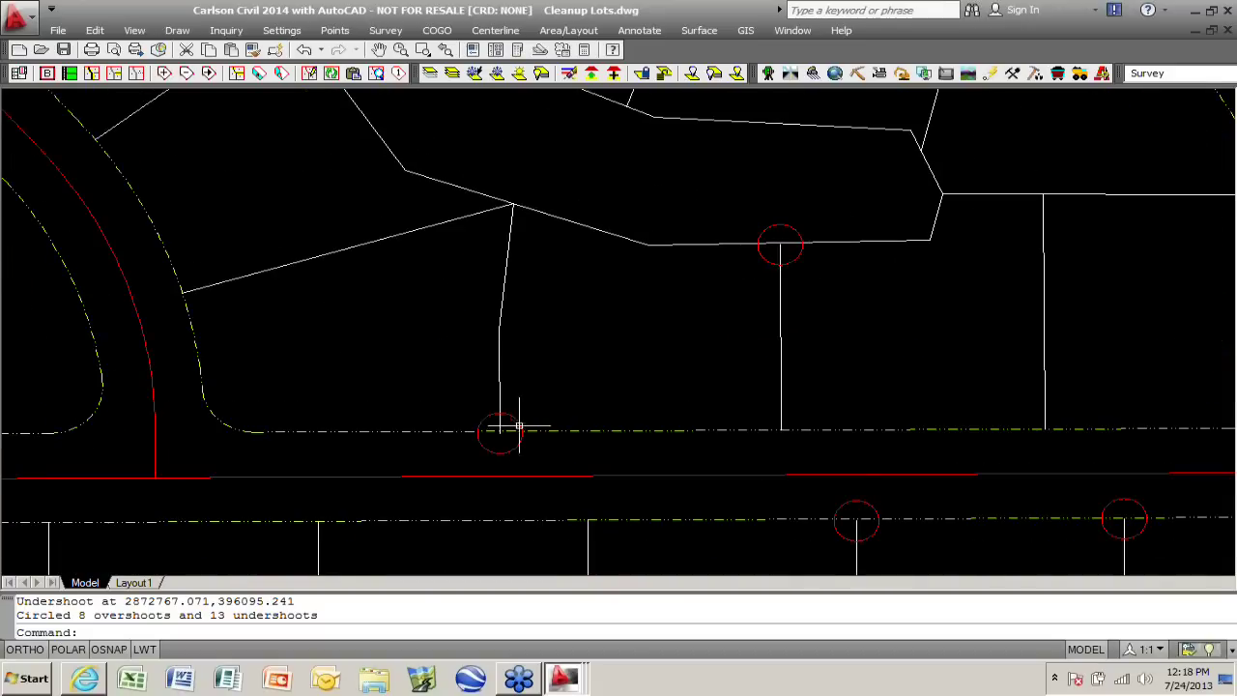
{"action": "scroll", "coordinate": [497, 428], "scroll_direction": "up", "scroll_amount": 3}
{"action": "scroll", "coordinate": [503, 450], "scroll_direction": "down", "scroll_amount": 1}
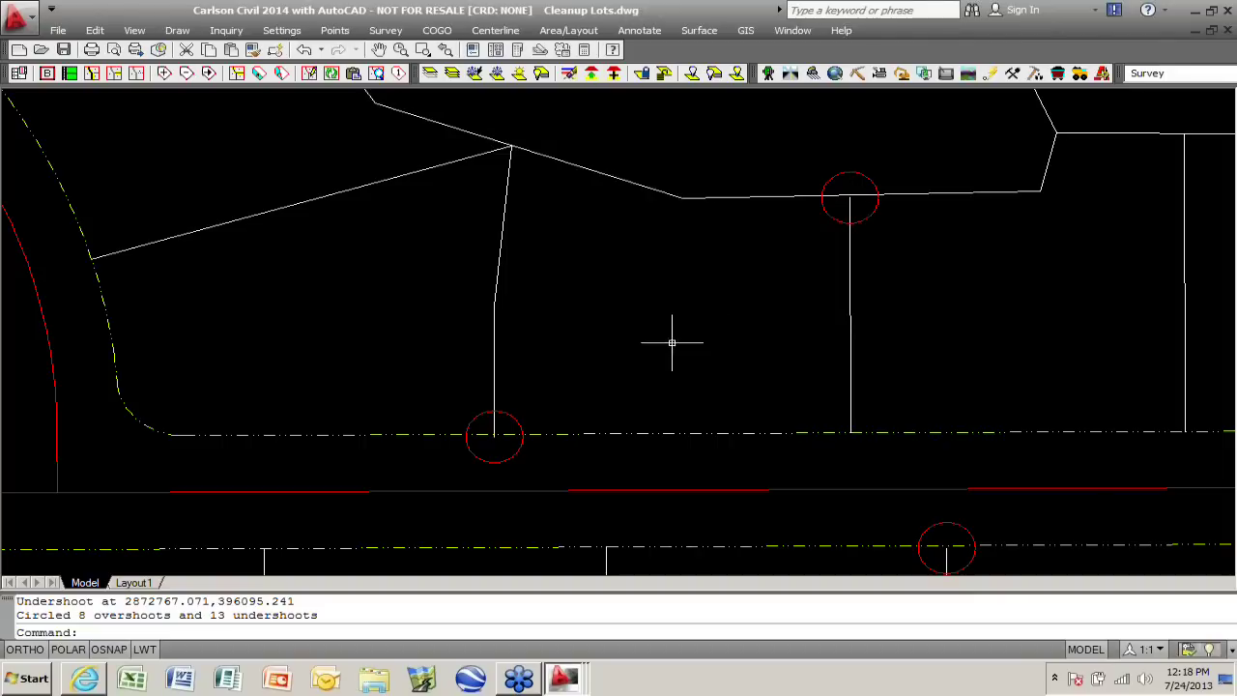
{"action": "scroll", "coordinate": [734, 363], "scroll_direction": "down", "scroll_amount": 3}
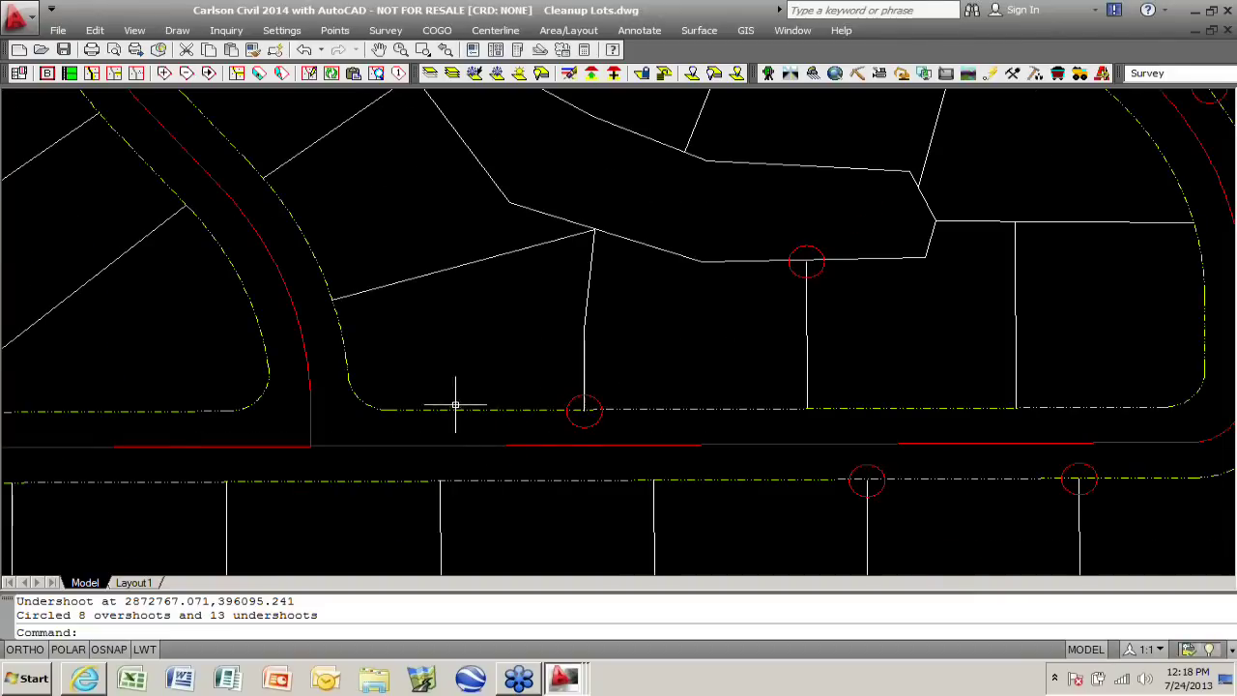
{"action": "scroll", "coordinate": [1014, 506], "scroll_direction": "up", "scroll_amount": 6}
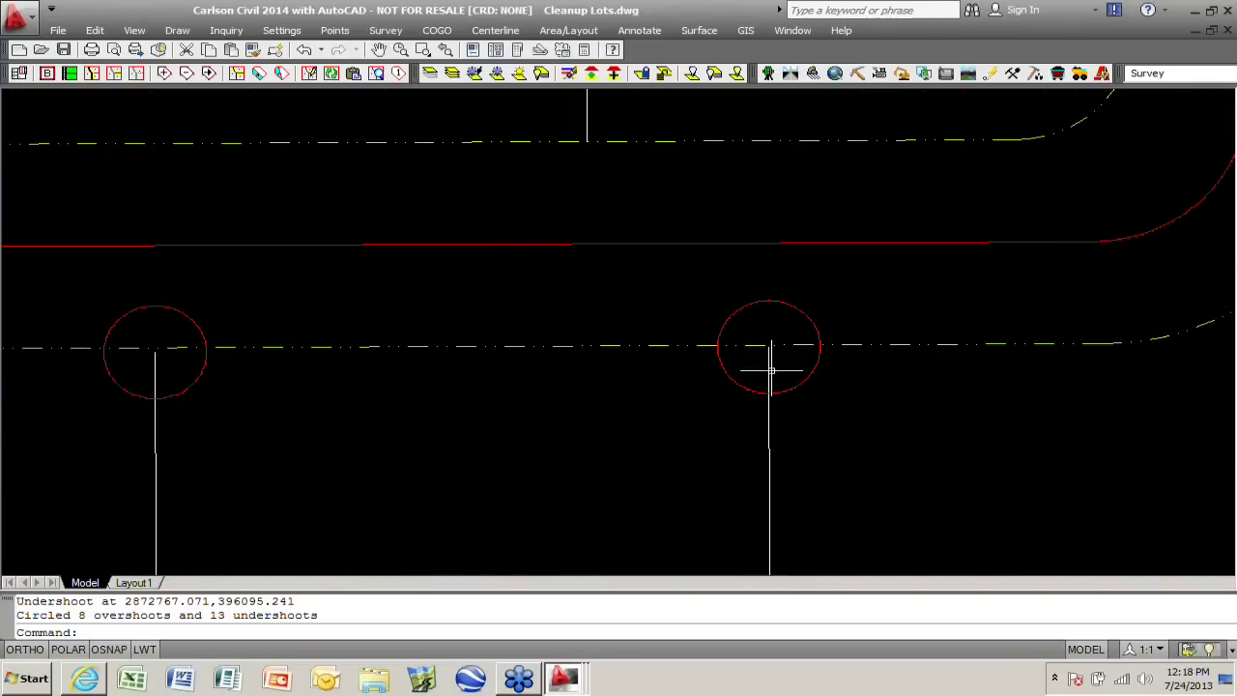
- Run Cleanup Lot Linework on the whole subdivision in Adjust Linework mode with tolerance 1.500
{"action": "scroll", "coordinate": [768, 348], "scroll_direction": "down", "scroll_amount": 6}
{"action": "scroll", "coordinate": [810, 400], "scroll_direction": "down", "scroll_amount": 4}
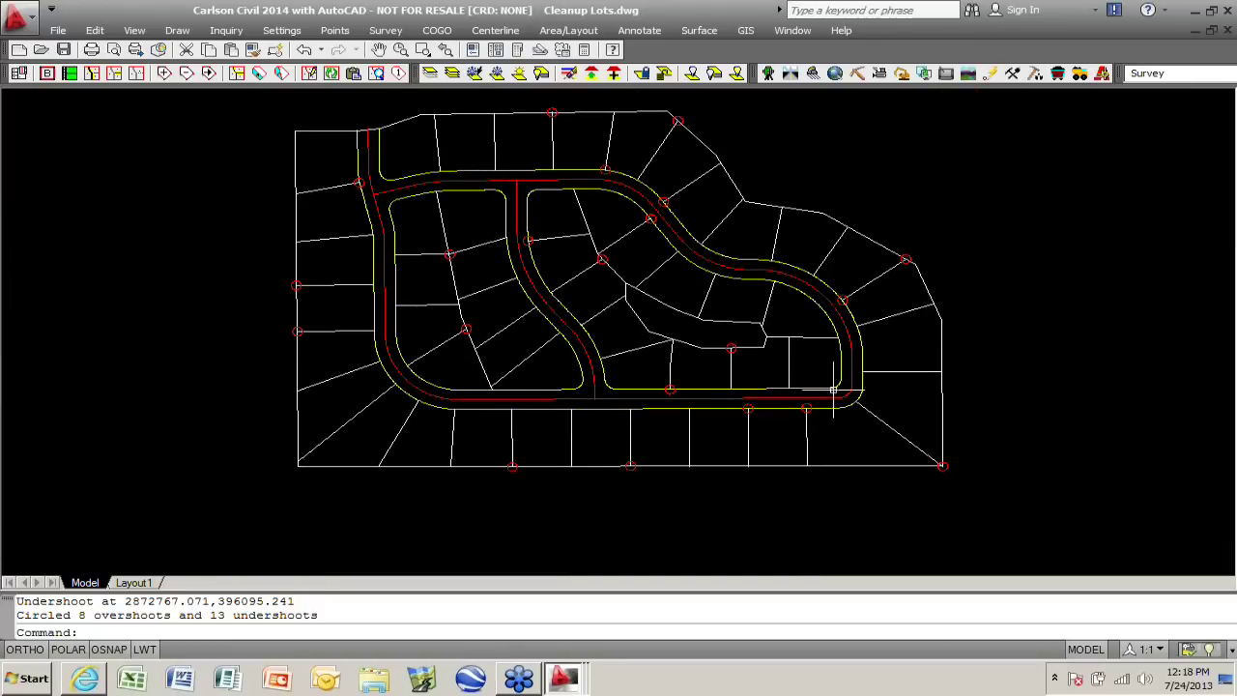
{"action": "left_click", "coordinate": [562, 31]}
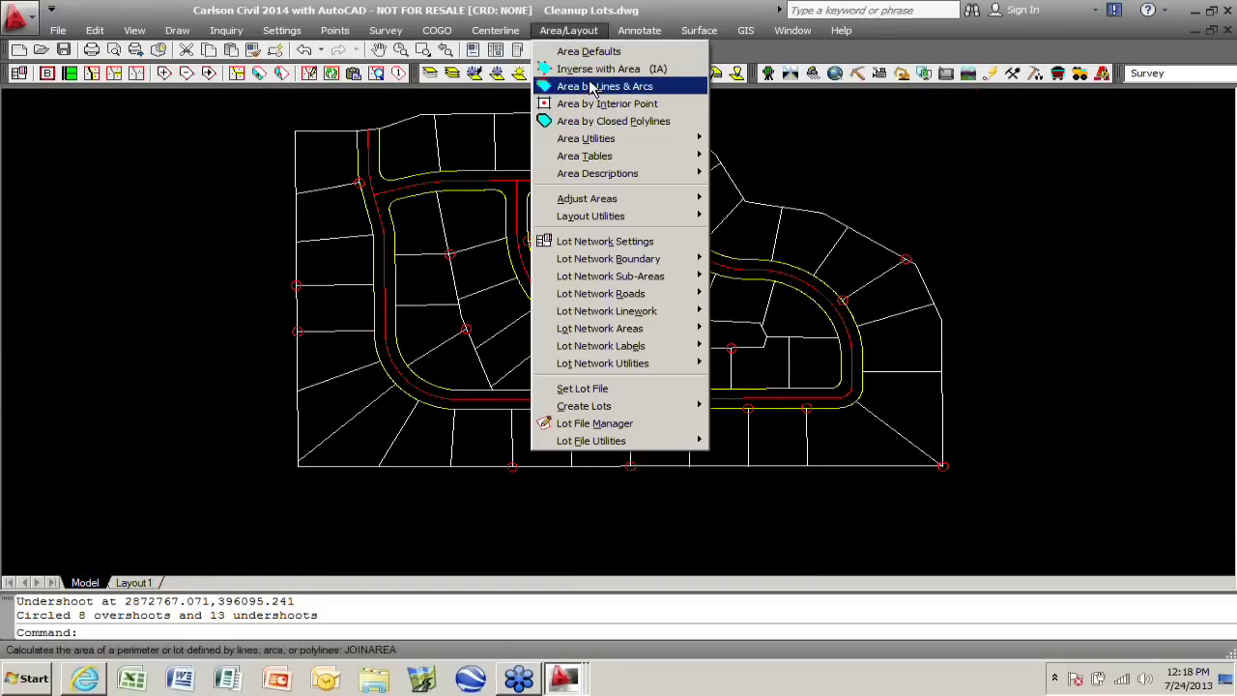
{"action": "mouse_move", "coordinate": [613, 215]}
{"action": "left_click", "coordinate": [773, 233]}
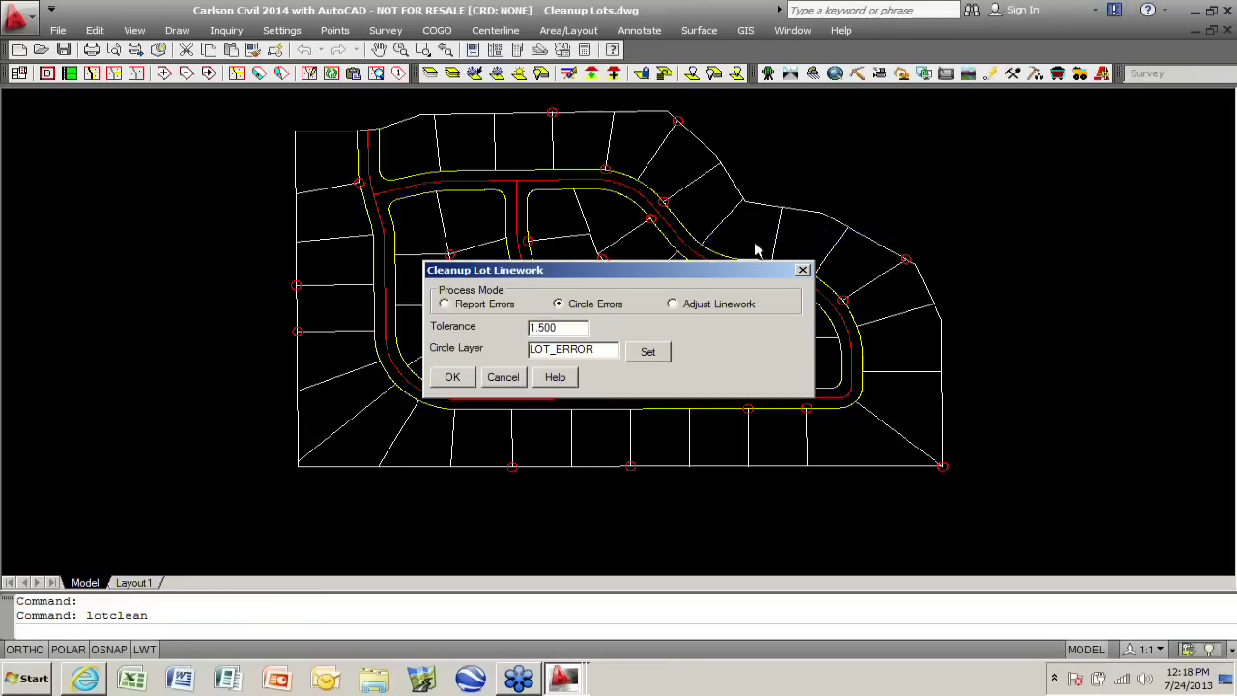
{"action": "left_click", "coordinate": [674, 305]}
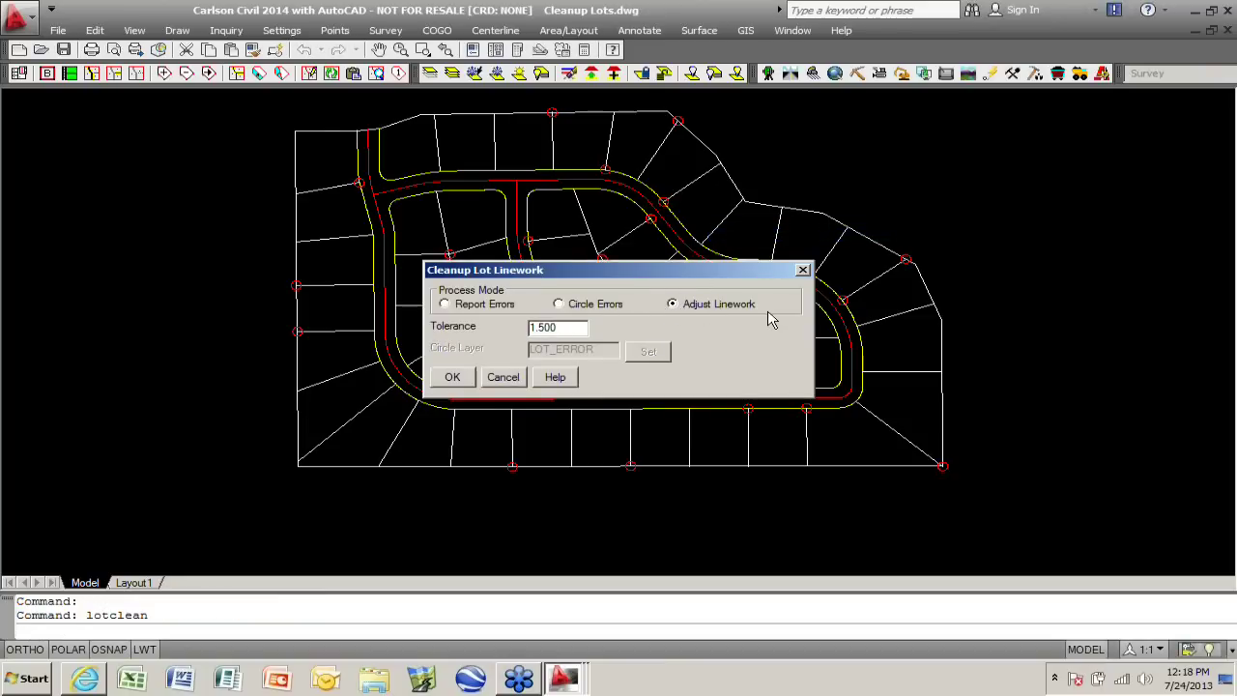
{"action": "left_click", "coordinate": [452, 377]}
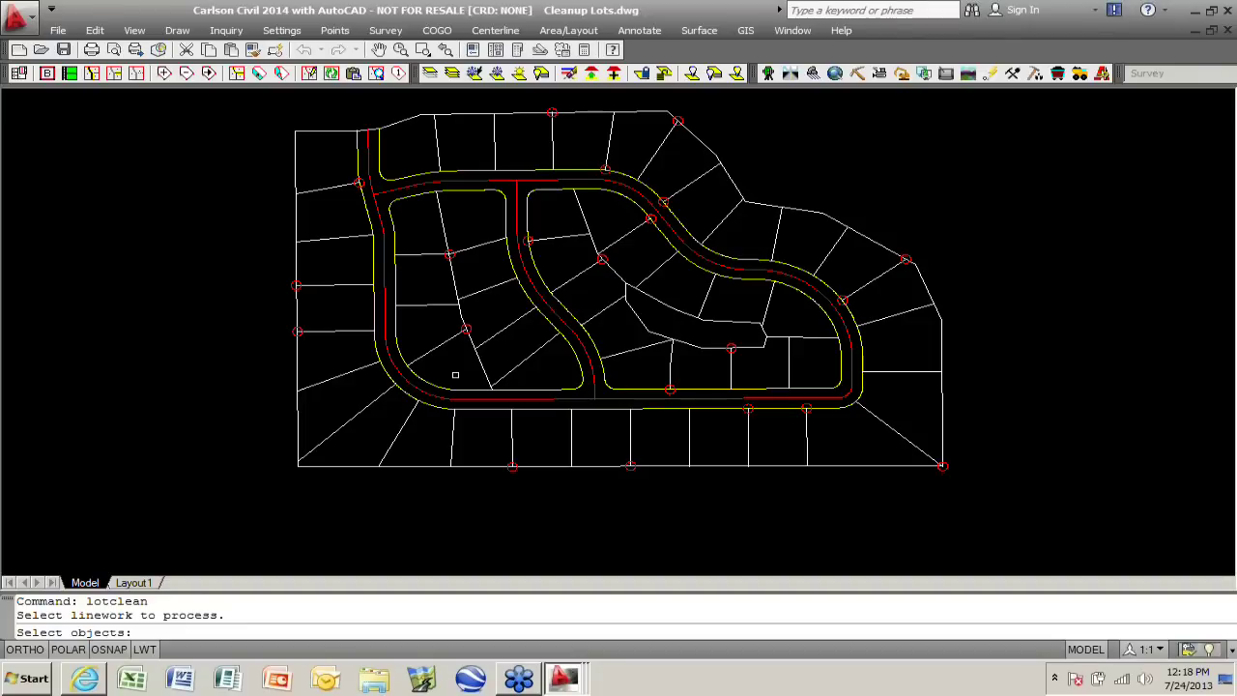
{"action": "left_click", "coordinate": [251, 98]}
{"action": "left_click", "coordinate": [960, 470]}
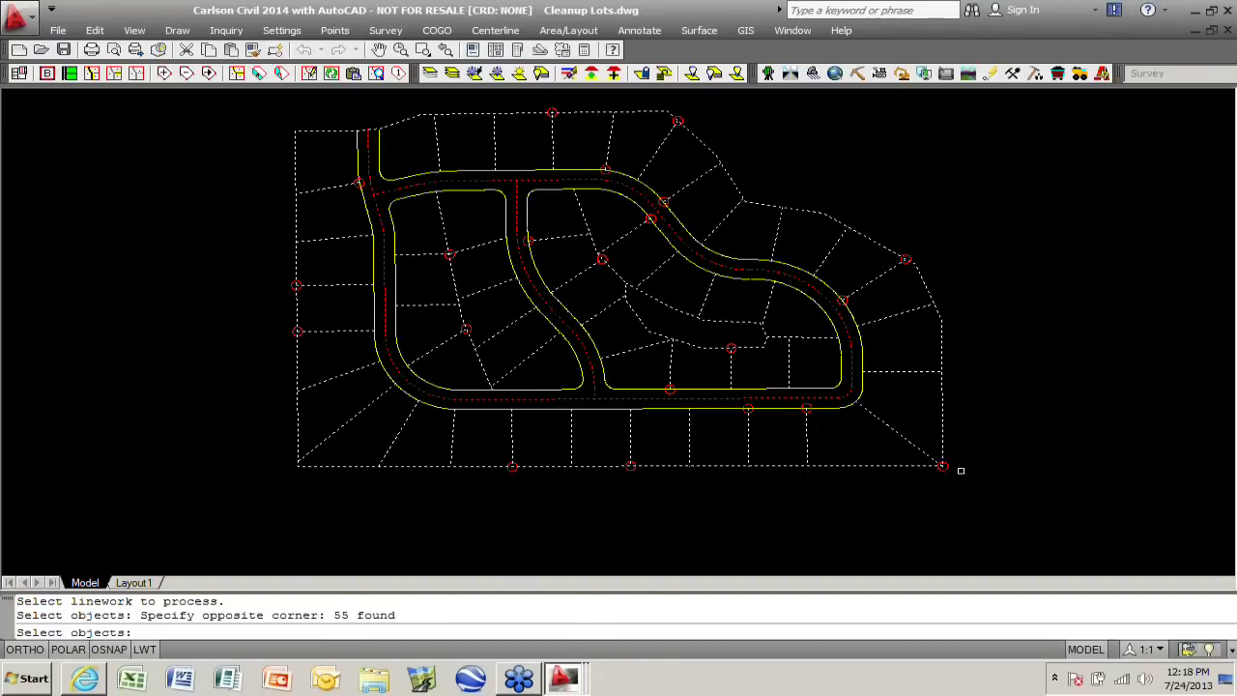
{"action": "key", "text": "Return"}
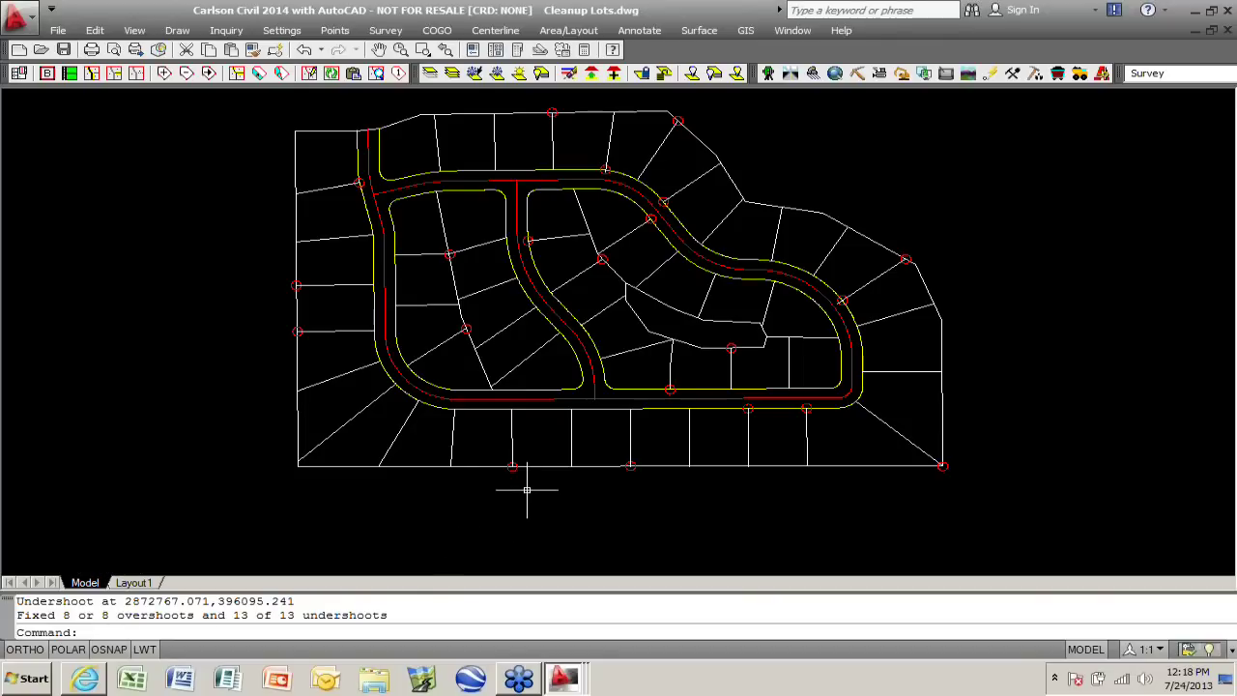
- Inspect the adjusted lot line ends inside the two error circles on the bottom boundary
{"action": "scroll", "coordinate": [513, 463], "scroll_direction": "up", "scroll_amount": 5}
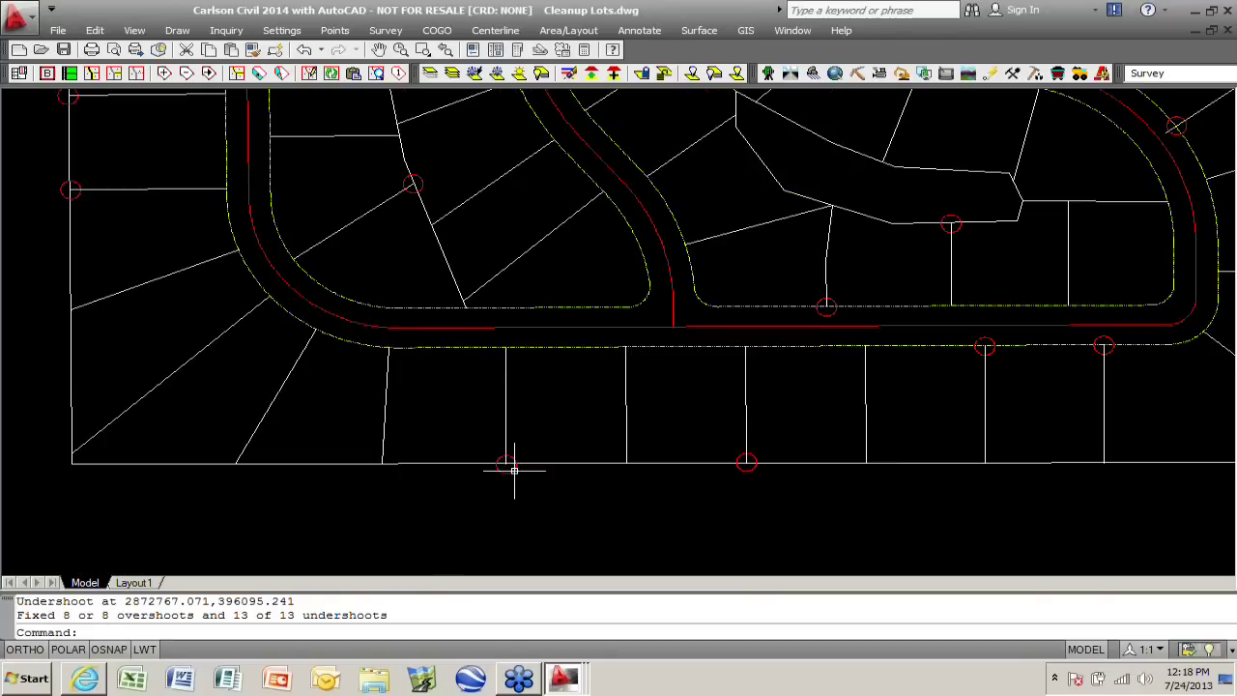
{"action": "scroll", "coordinate": [486, 452], "scroll_direction": "up", "scroll_amount": 4}
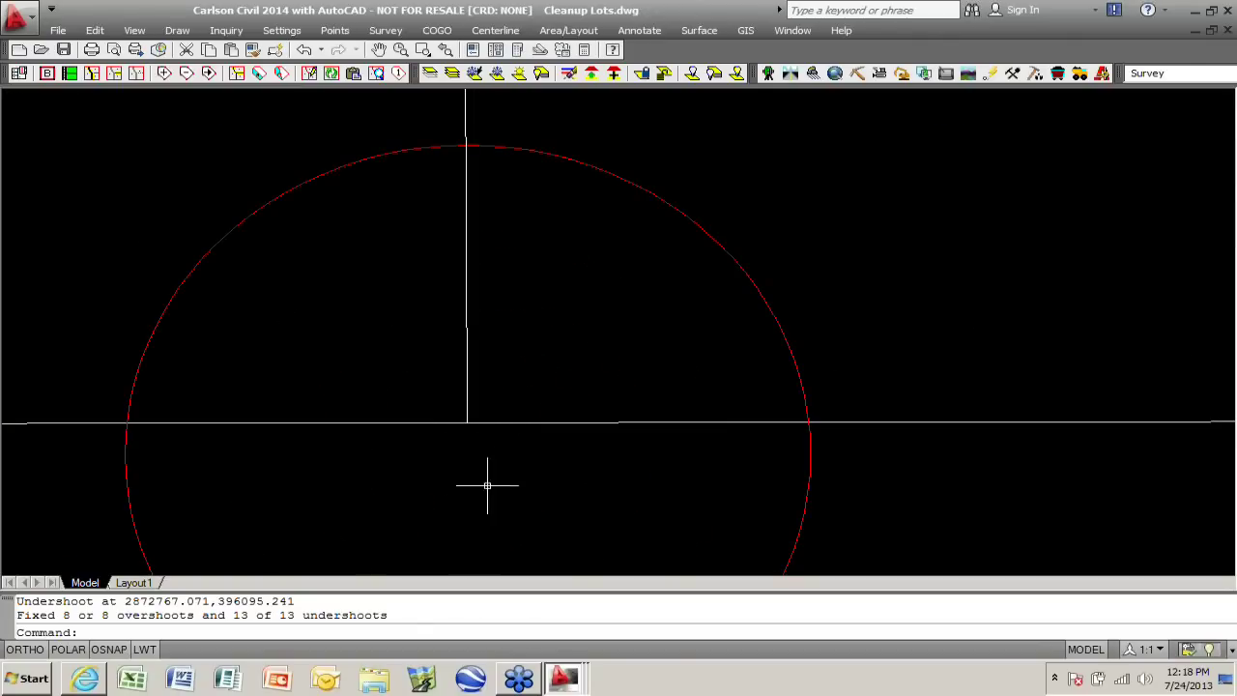
{"action": "scroll", "coordinate": [354, 480], "scroll_direction": "down", "scroll_amount": 5}
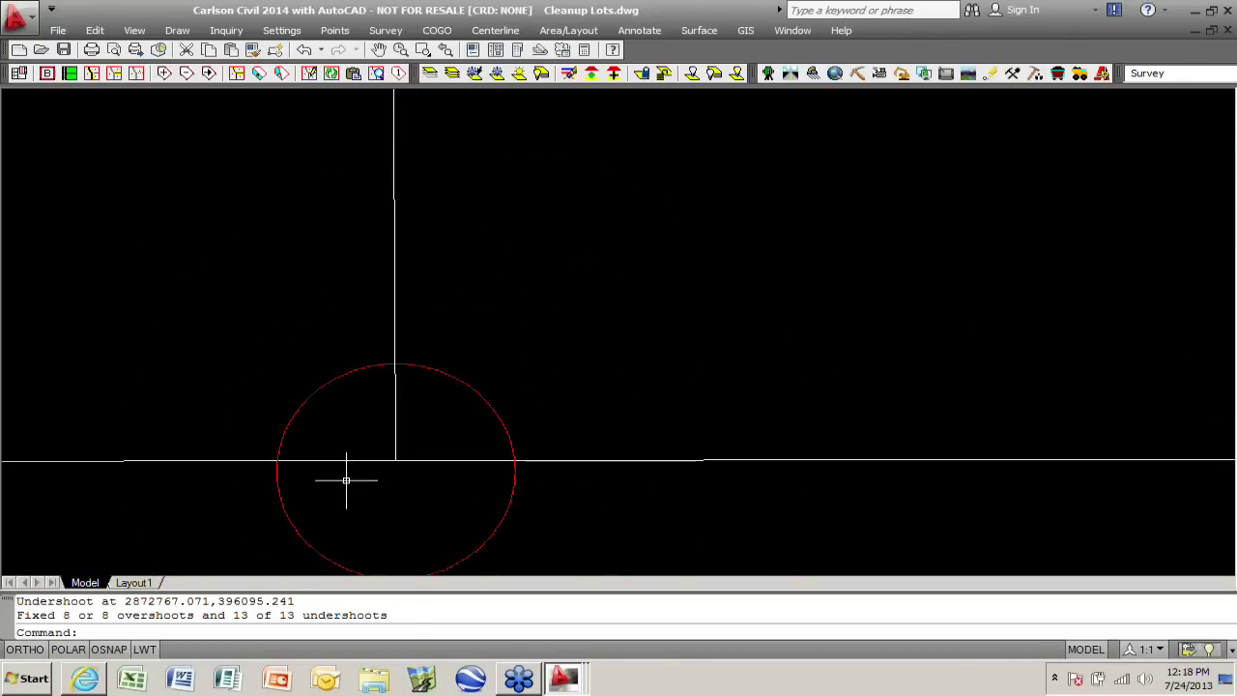
{"action": "scroll", "coordinate": [328, 479], "scroll_direction": "down", "scroll_amount": 4}
{"action": "scroll", "coordinate": [323, 476], "scroll_direction": "down", "scroll_amount": 2}
{"action": "scroll", "coordinate": [1073, 476], "scroll_direction": "up", "scroll_amount": 5}
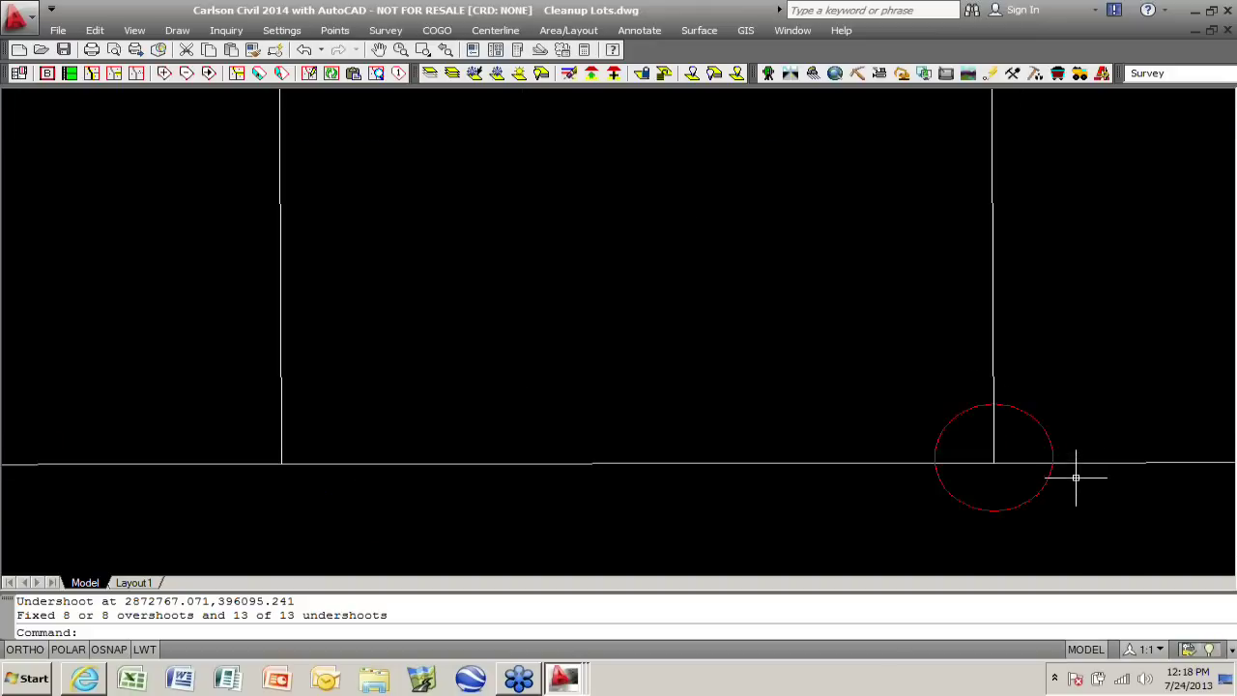
{"action": "scroll", "coordinate": [1074, 476], "scroll_direction": "up", "scroll_amount": 2}
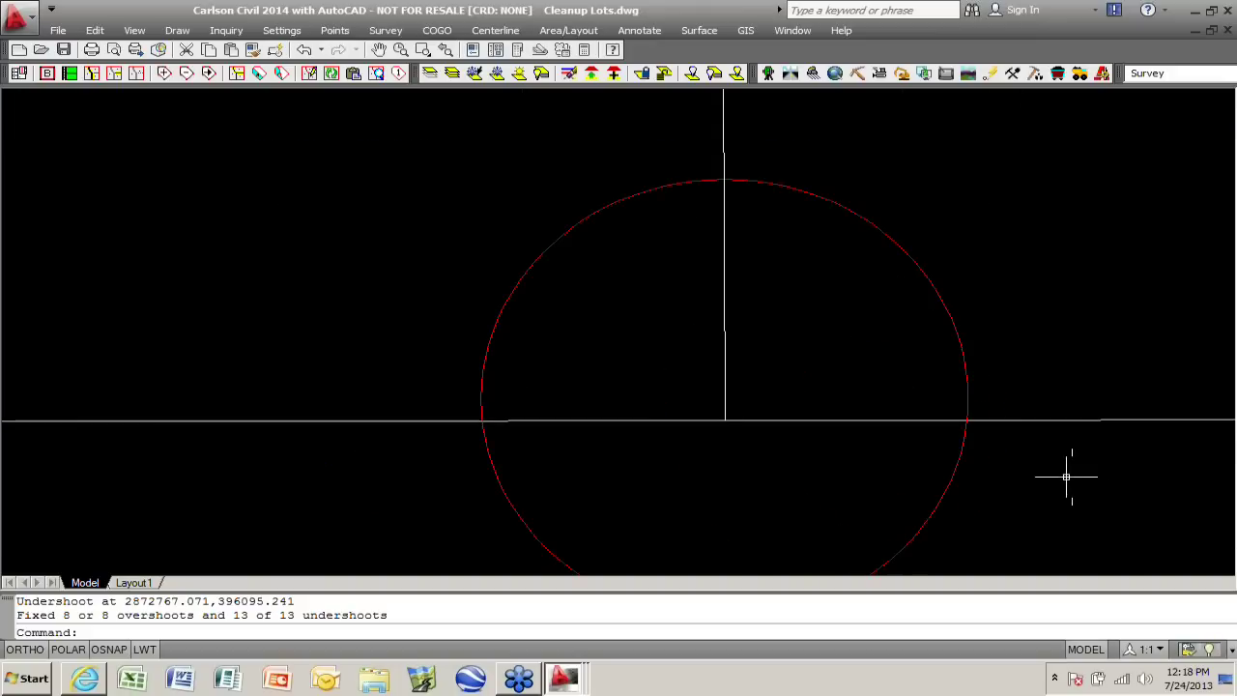
- Select the lot line at the second bottom-boundary circle to check its endpoint against the boundary, and clear the selection
{"action": "left_click", "coordinate": [726, 405]}
{"action": "scroll", "coordinate": [687, 511], "scroll_direction": "down", "scroll_amount": 2}
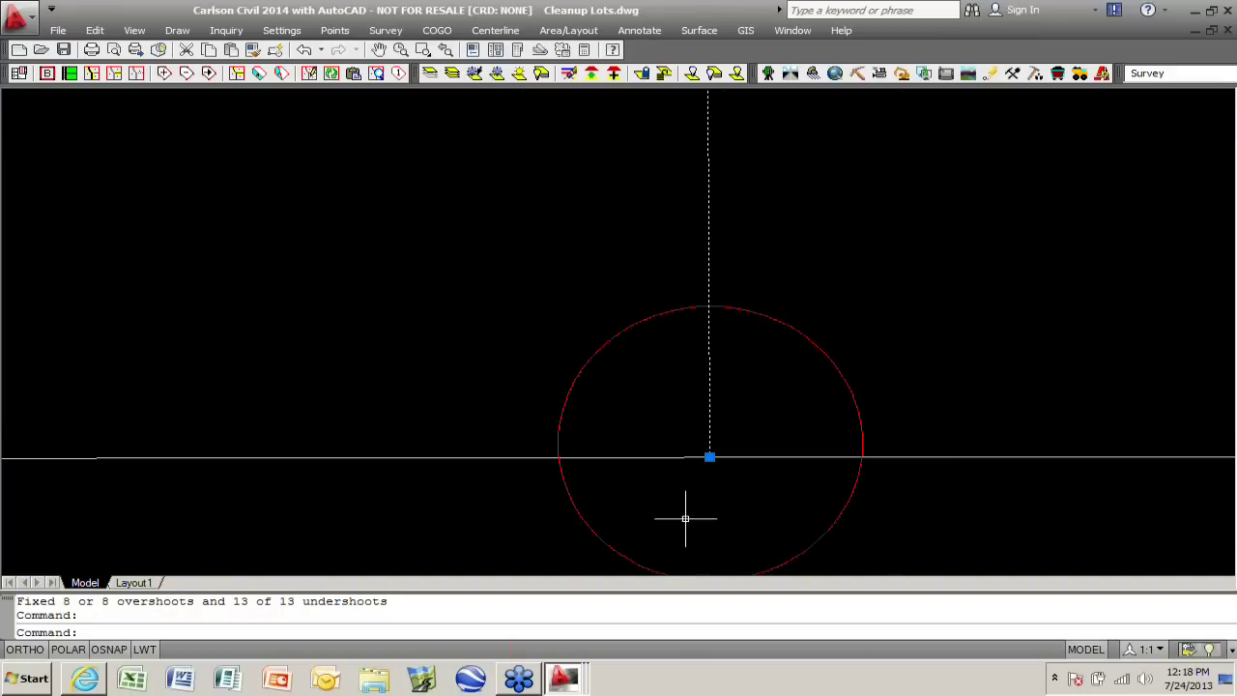
{"action": "scroll", "coordinate": [687, 511], "scroll_direction": "down", "scroll_amount": 3}
{"action": "scroll", "coordinate": [687, 511], "scroll_direction": "down", "scroll_amount": 3}
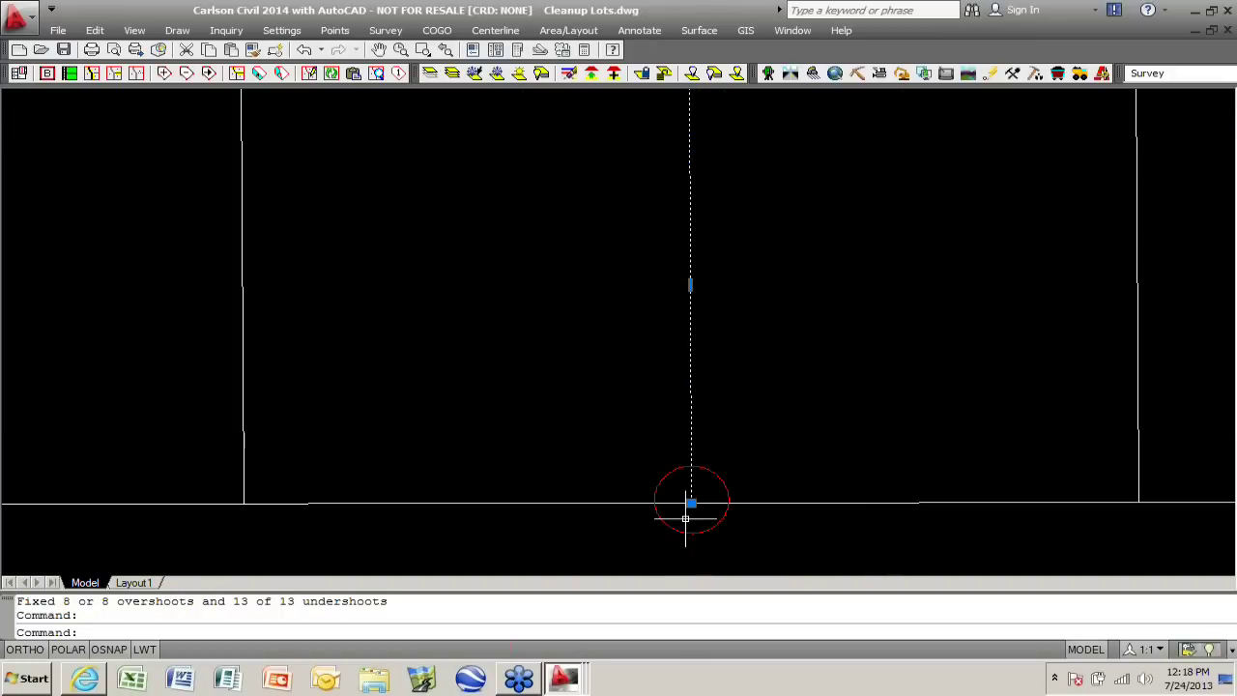
{"action": "scroll", "coordinate": [742, 444], "scroll_direction": "down", "scroll_amount": 1}
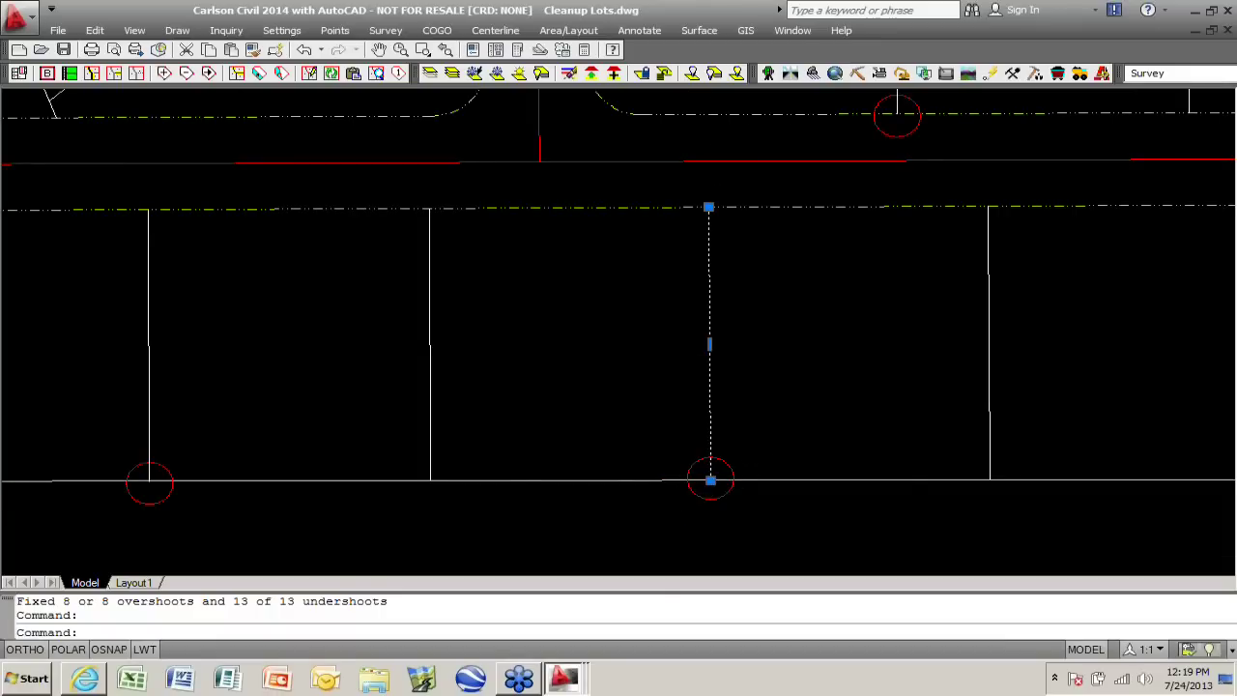
{"action": "scroll", "coordinate": [711, 479], "scroll_direction": "up", "scroll_amount": 8}
{"action": "scroll", "coordinate": [702, 464], "scroll_direction": "up", "scroll_amount": 2}
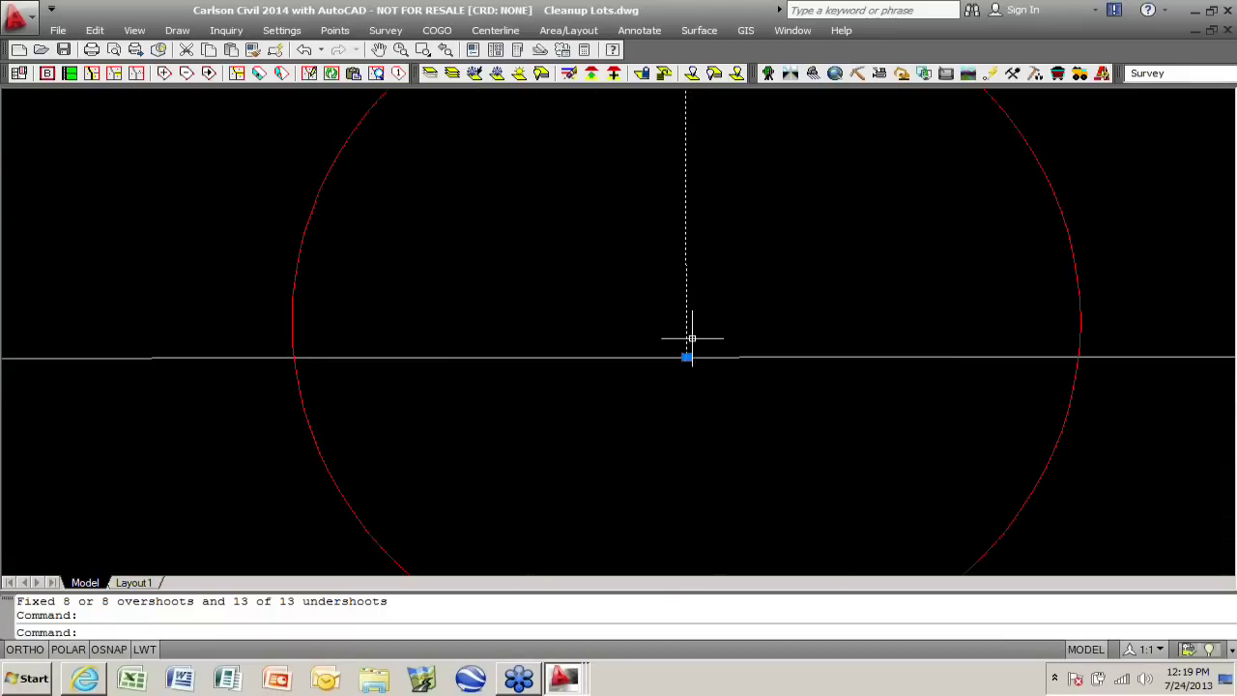
{"action": "key", "text": "Escape"}
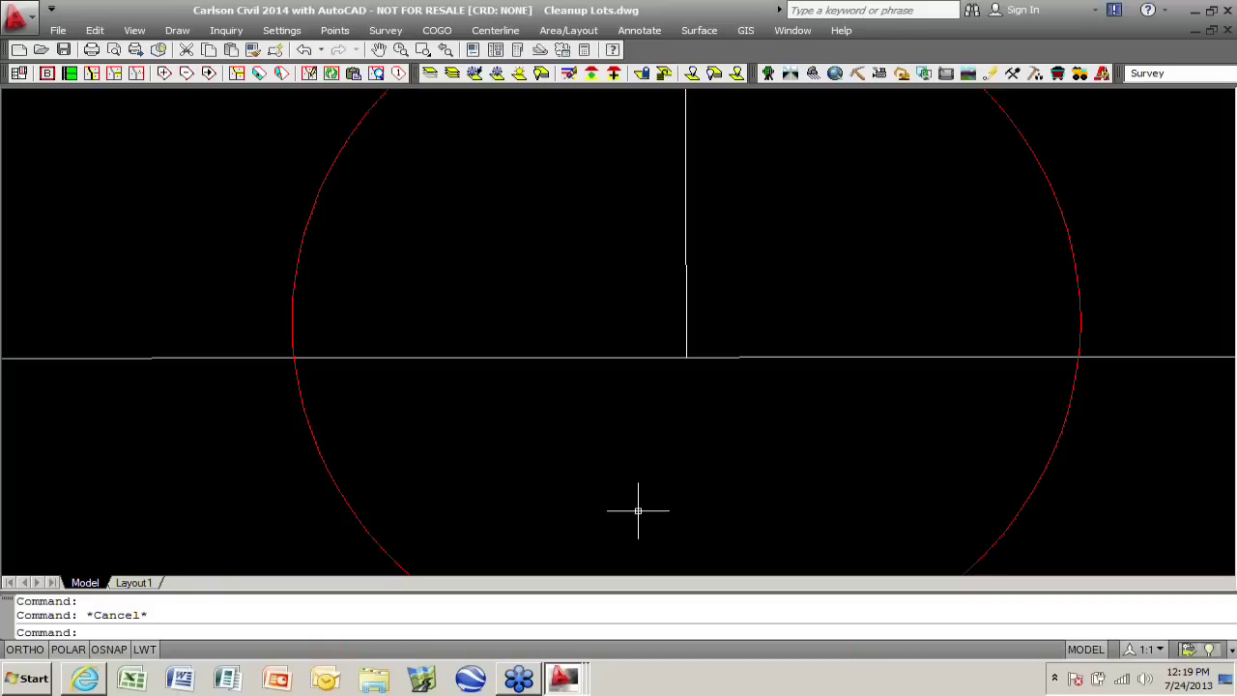
- Inspect the adjusted lot line ends at the circled road-edge and rear-line intersections of the interior lots
{"action": "scroll", "coordinate": [635, 517], "scroll_direction": "down", "scroll_amount": 10}
{"action": "scroll", "coordinate": [628, 526], "scroll_direction": "down", "scroll_amount": 3}
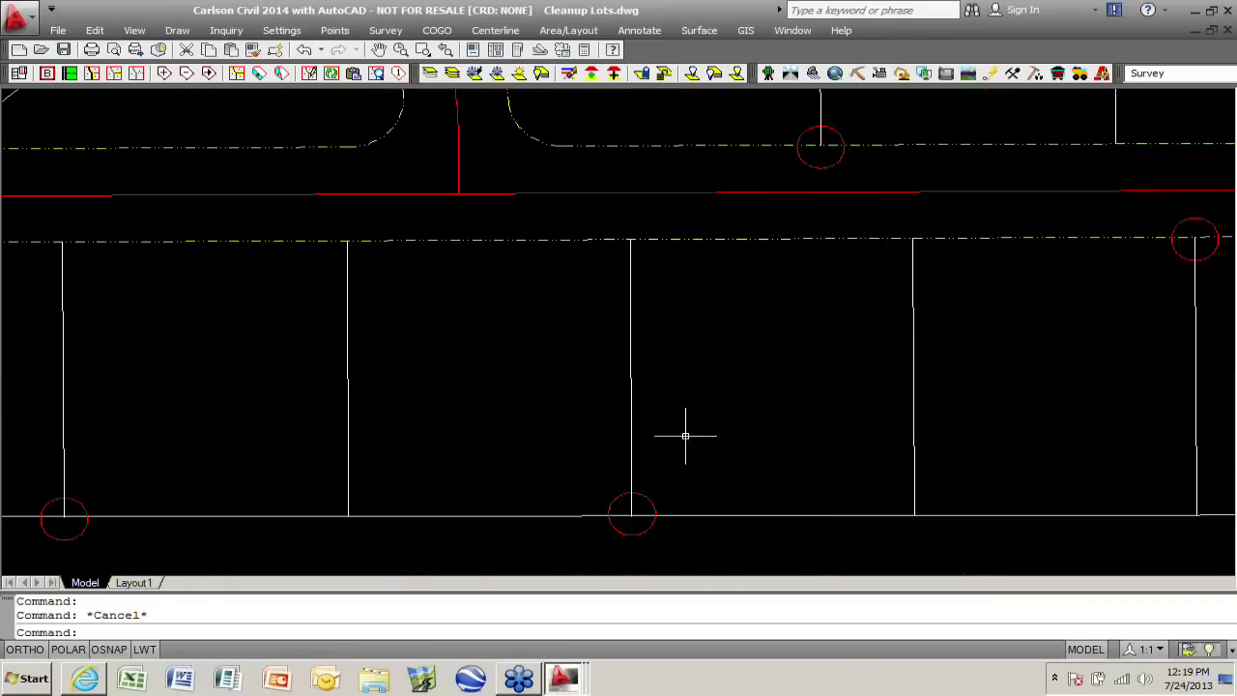
{"action": "middle_click_drag", "start_coordinate": [803, 274], "coordinate": [574, 480]}
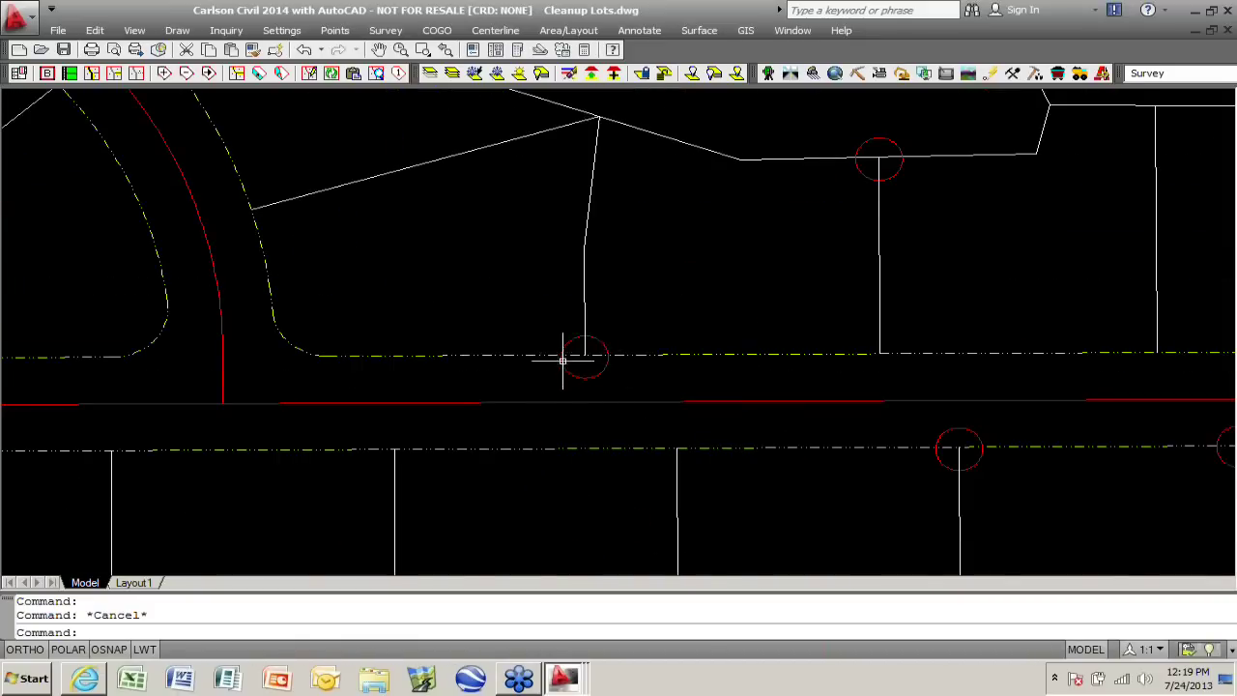
{"action": "scroll", "coordinate": [580, 354], "scroll_direction": "up", "scroll_amount": 8}
{"action": "scroll", "coordinate": [522, 449], "scroll_direction": "down", "scroll_amount": 10}
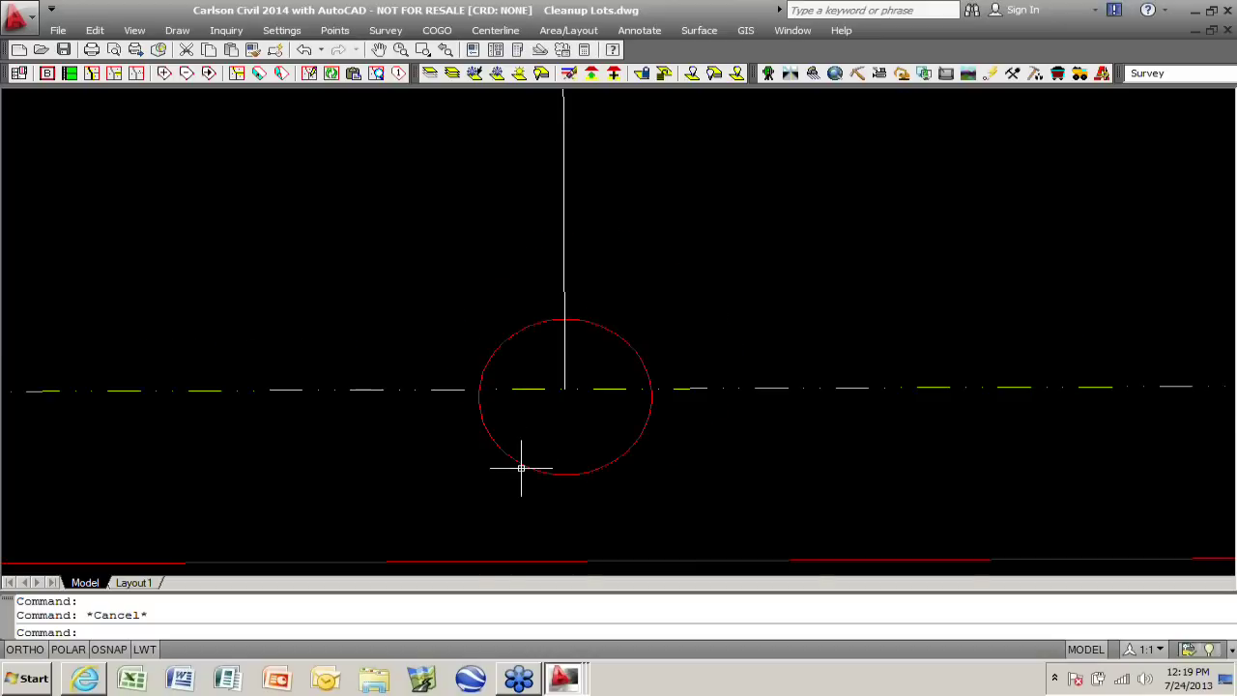
{"action": "scroll", "coordinate": [820, 268], "scroll_direction": "up", "scroll_amount": 3}
{"action": "scroll", "coordinate": [816, 269], "scroll_direction": "up", "scroll_amount": 4}
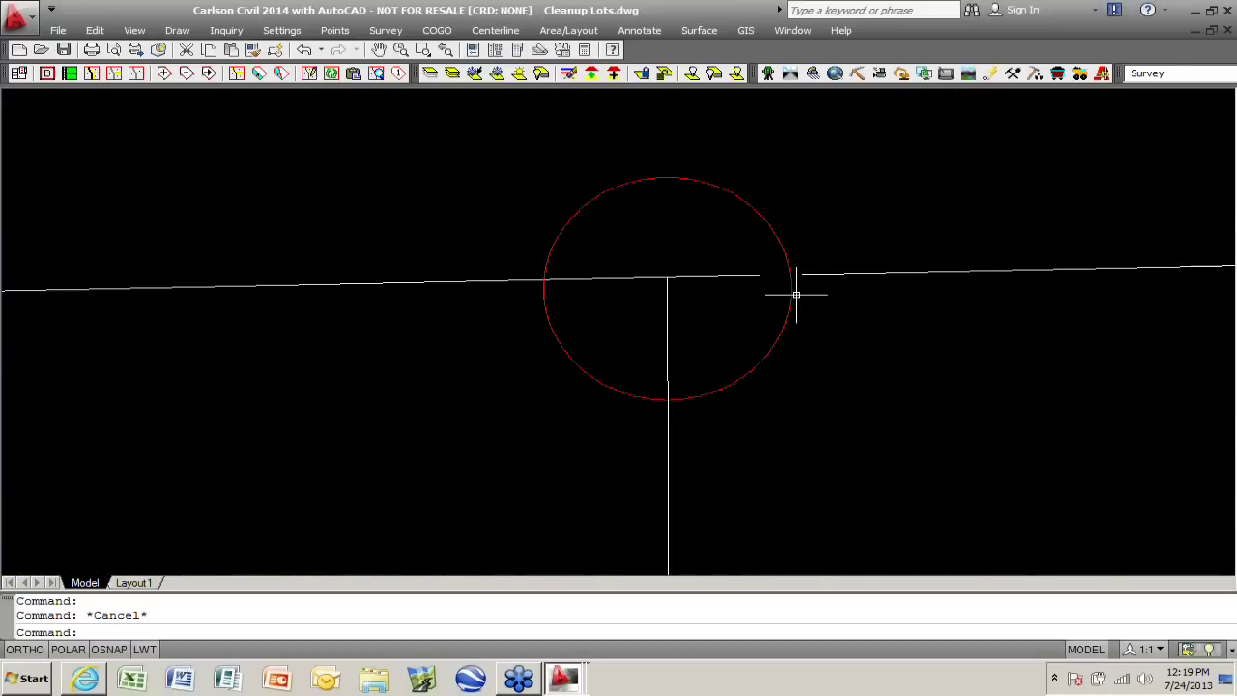
{"action": "scroll", "coordinate": [715, 319], "scroll_direction": "down", "scroll_amount": 4}
{"action": "scroll", "coordinate": [710, 317], "scroll_direction": "down", "scroll_amount": 3}
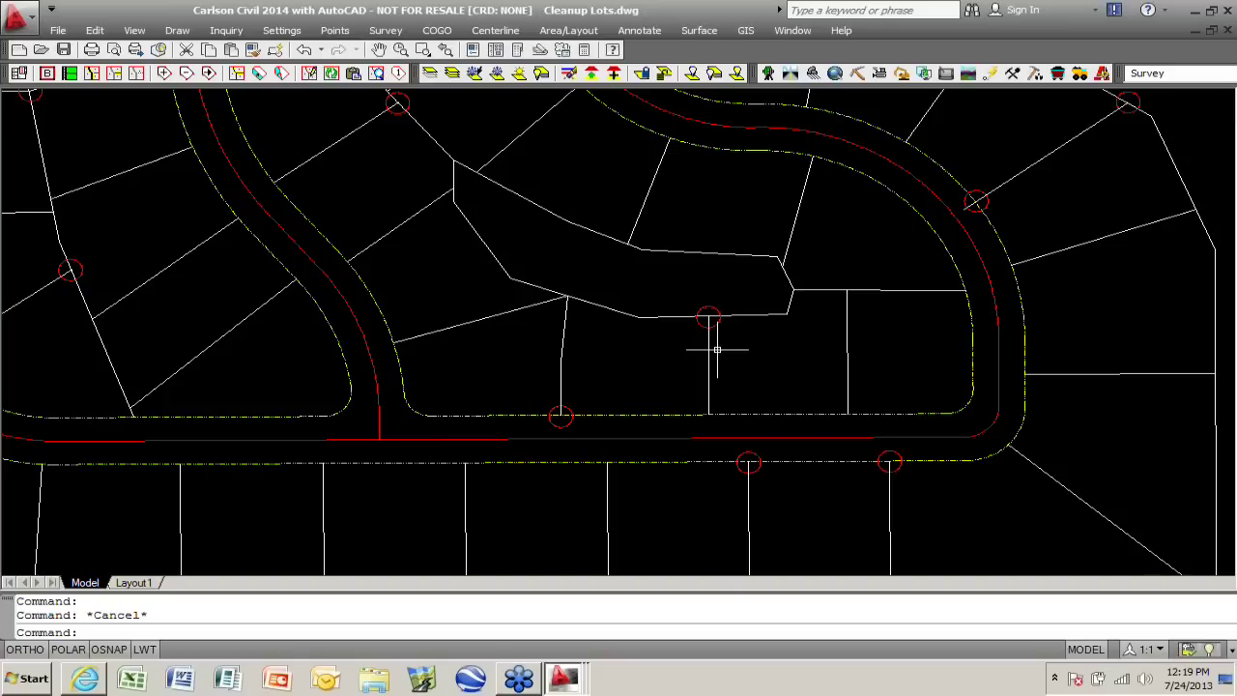
- Start Footprint Creator and review its footprint configuration settings and elevation data list
{"action": "scroll", "coordinate": [717, 350], "scroll_direction": "down", "scroll_amount": 6}
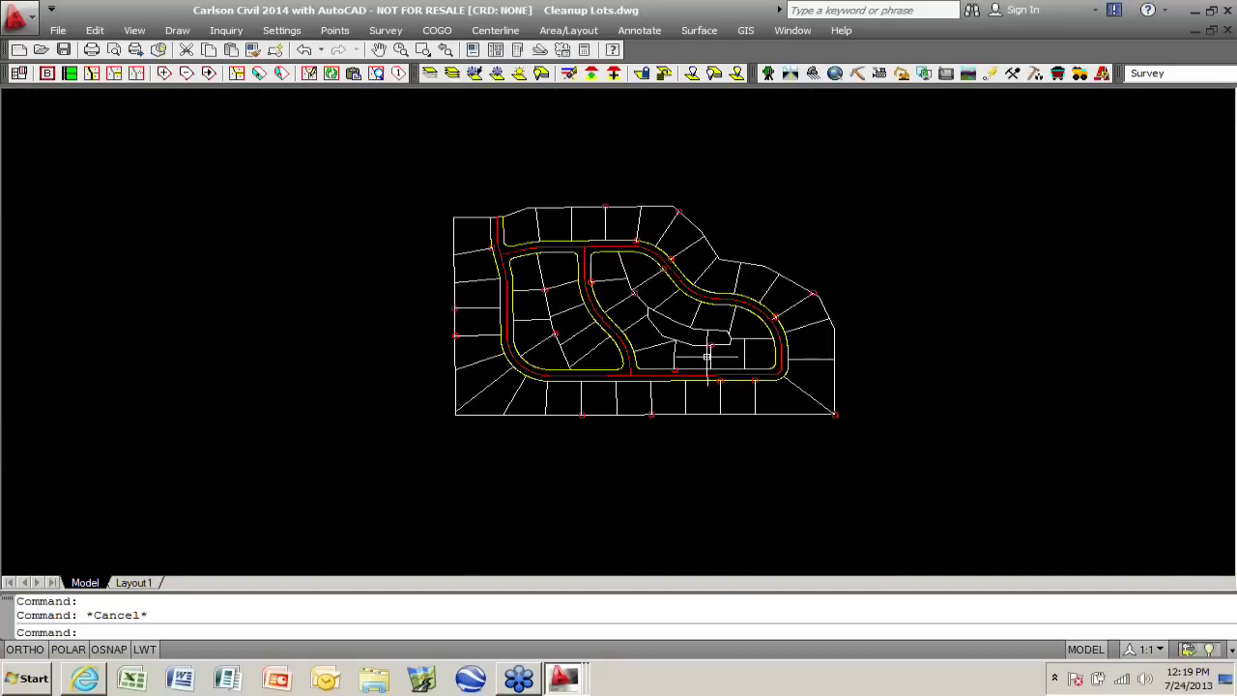
{"action": "scroll", "coordinate": [717, 350], "scroll_direction": "up", "scroll_amount": 1}
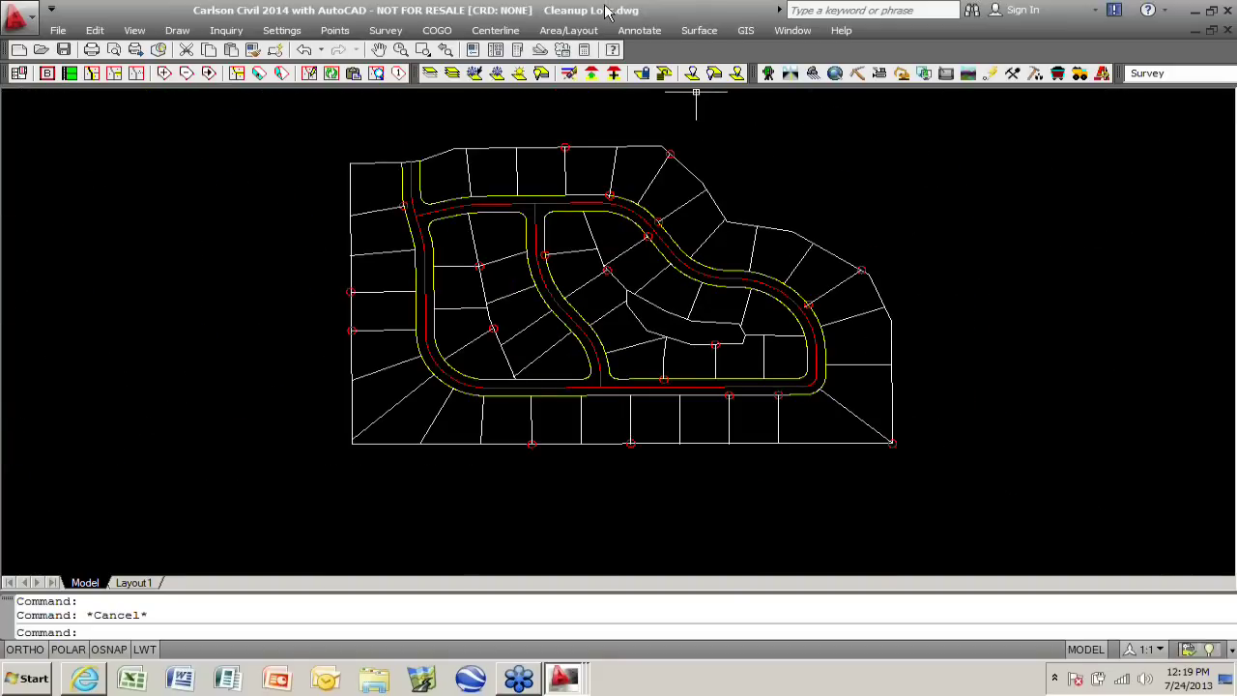
{"action": "left_click", "coordinate": [580, 32]}
{"action": "mouse_move", "coordinate": [607, 221]}
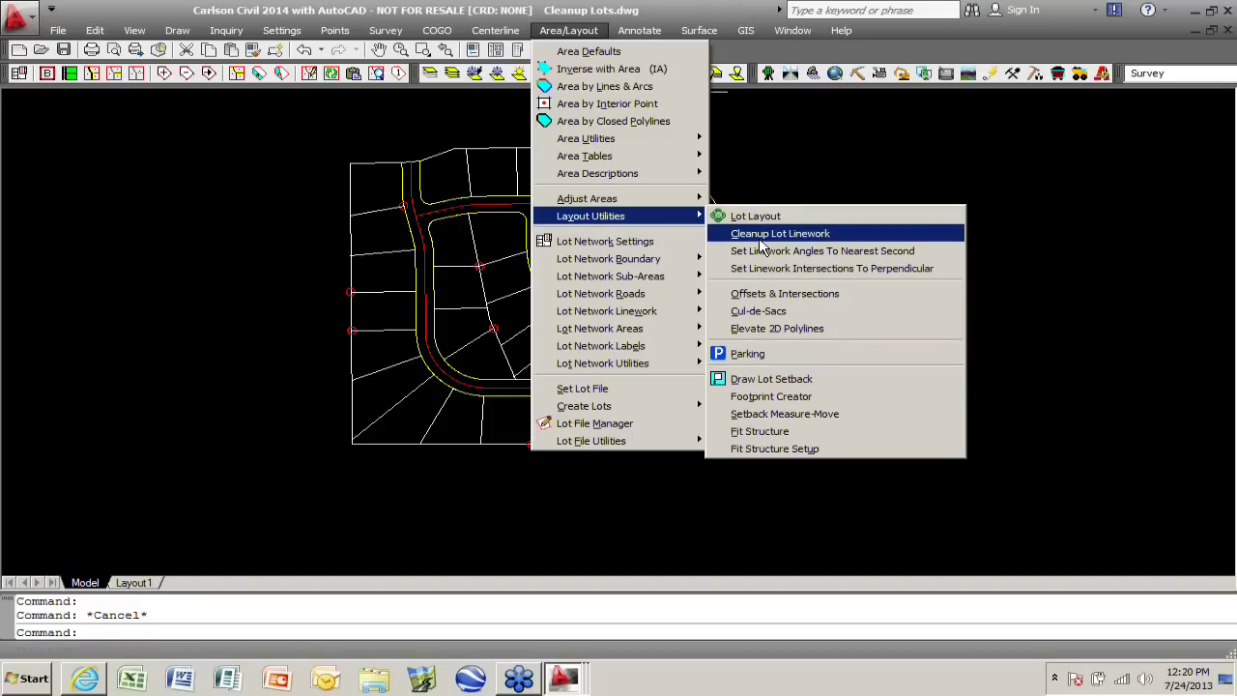
{"action": "left_click", "coordinate": [758, 397]}
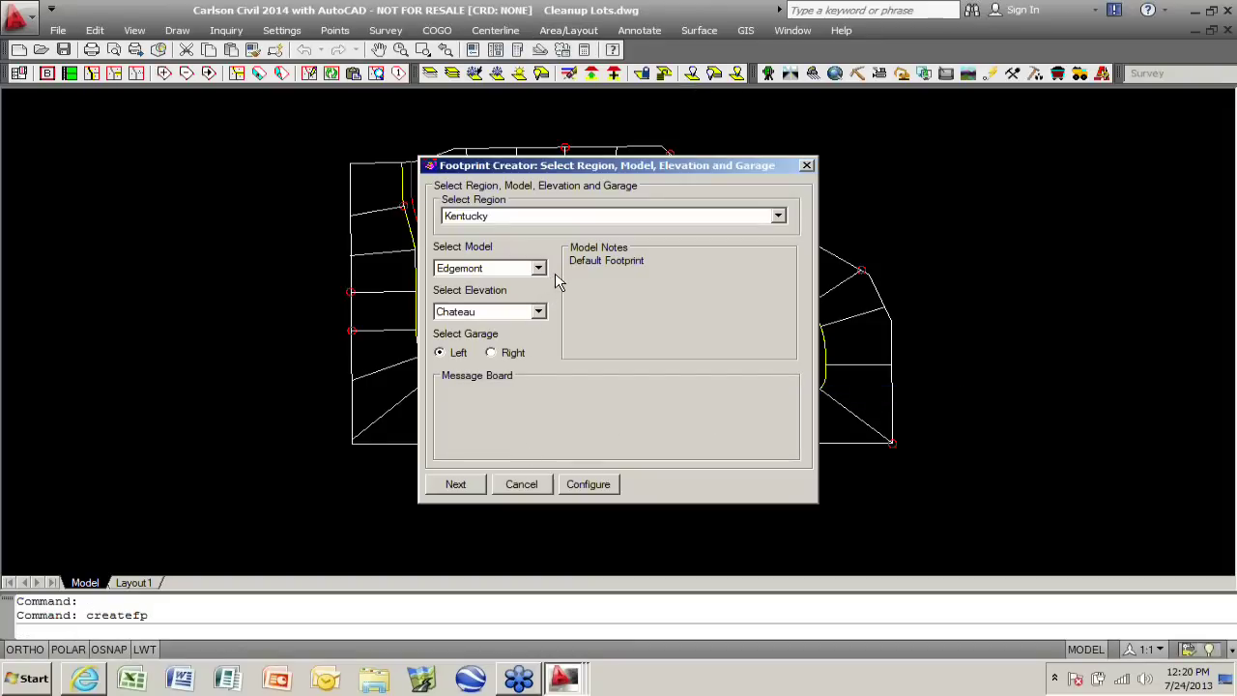
{"action": "left_click", "coordinate": [587, 484]}
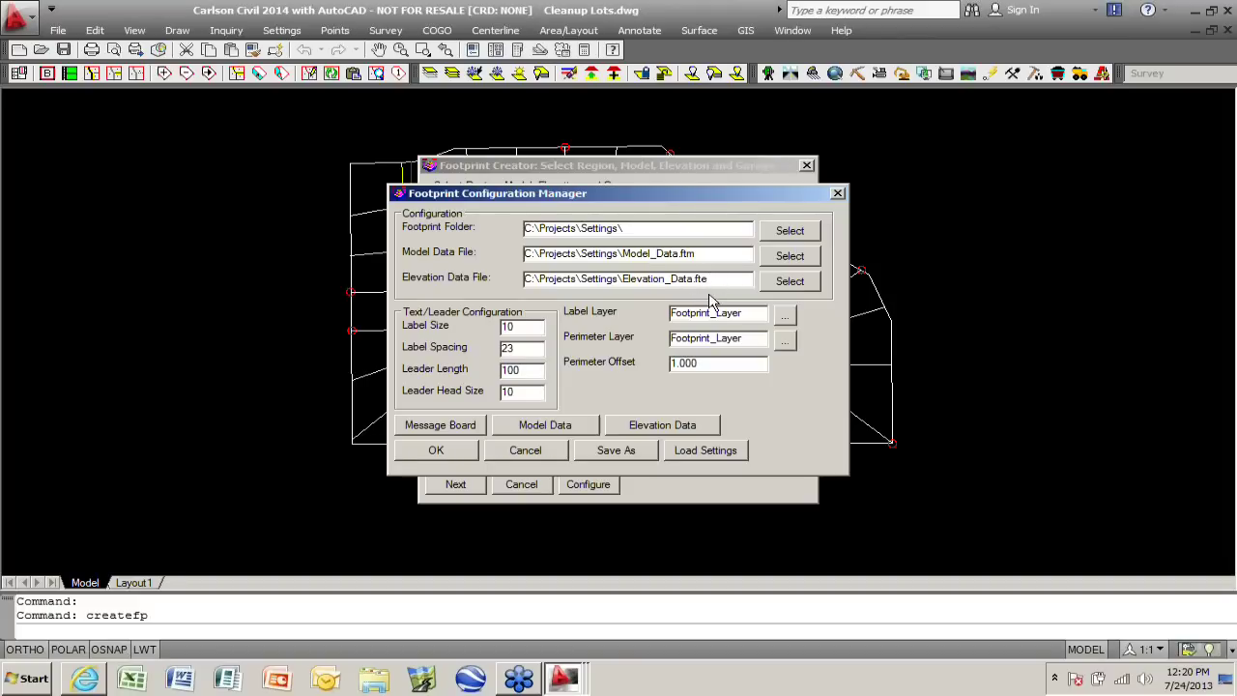
{"action": "left_click", "coordinate": [635, 426]}
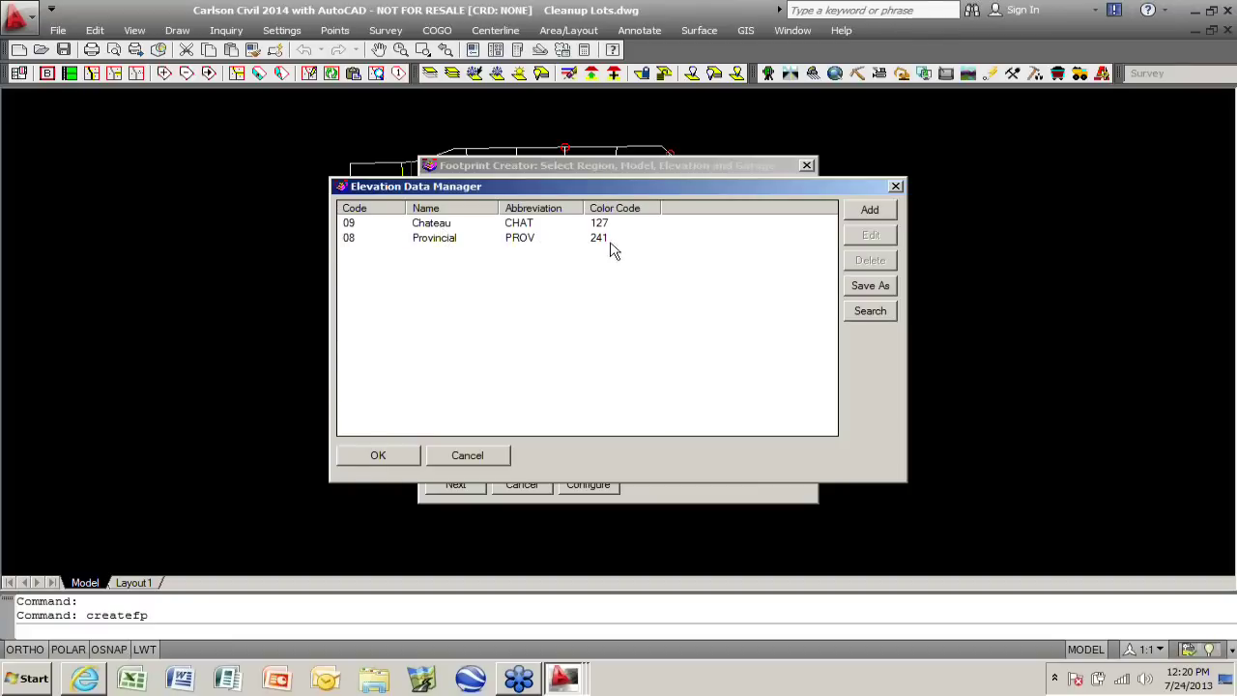
{"action": "left_click", "coordinate": [502, 456]}
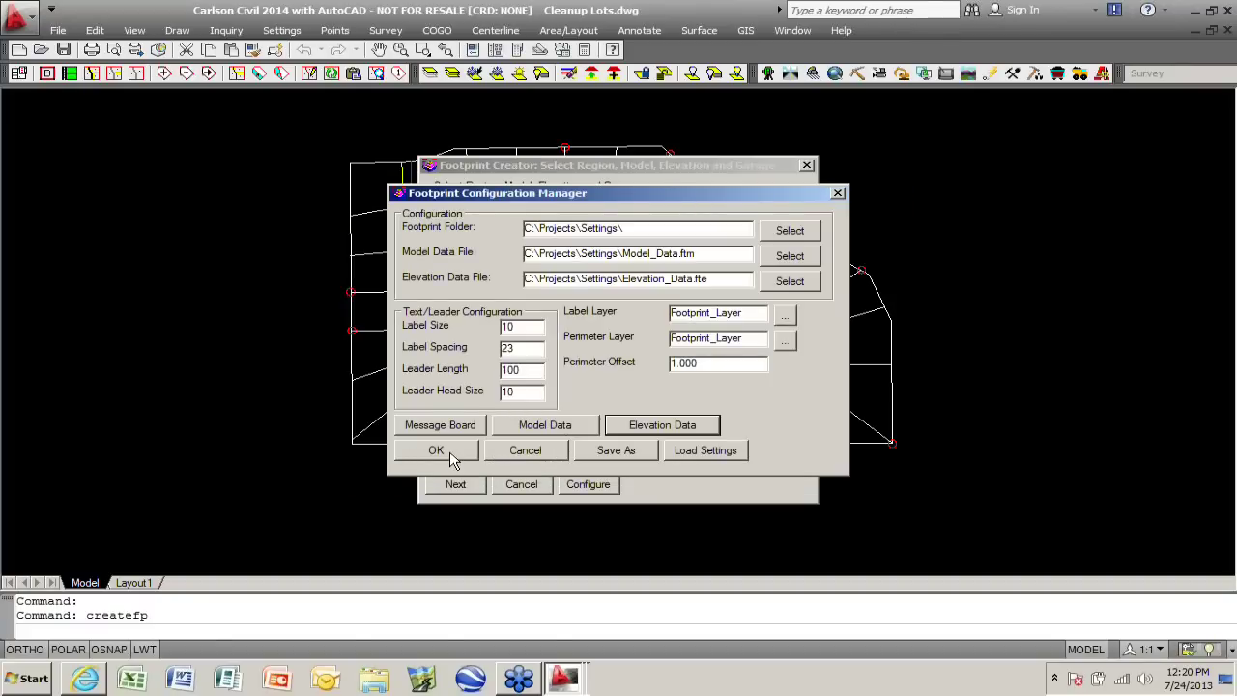
{"action": "left_click", "coordinate": [450, 460]}
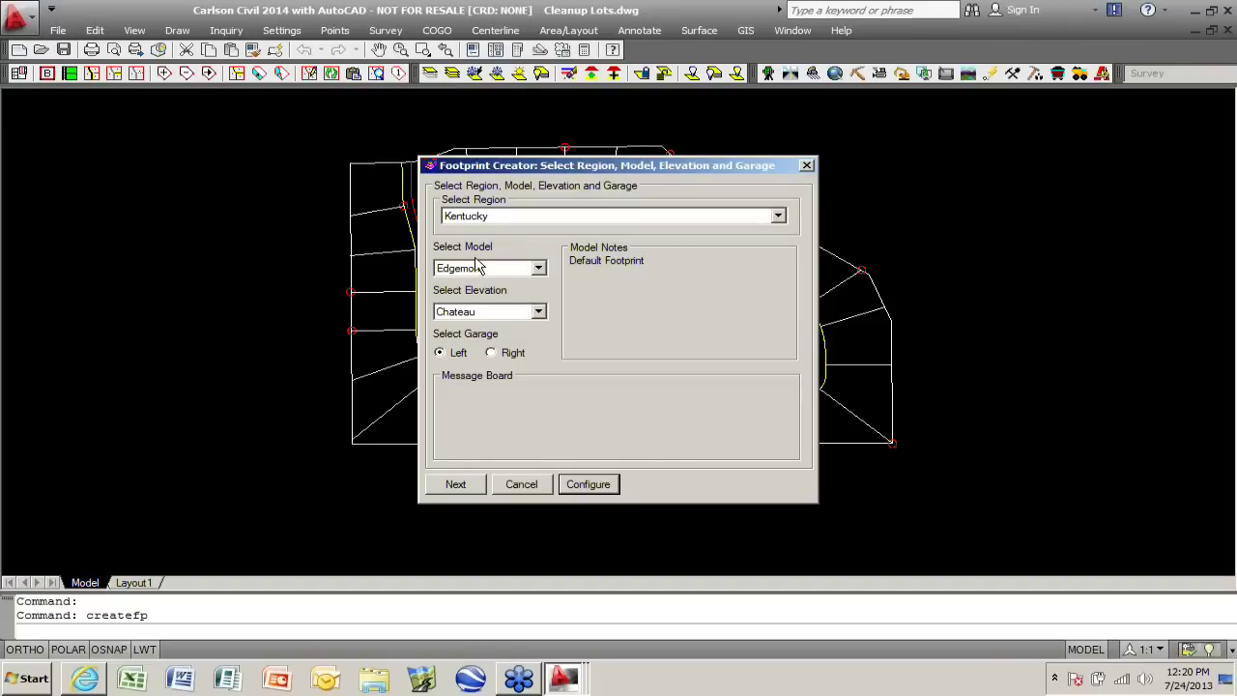
- Choose the Edgemont model and the Chateau elevation for the footprint
{"action": "left_click", "coordinate": [538, 270]}
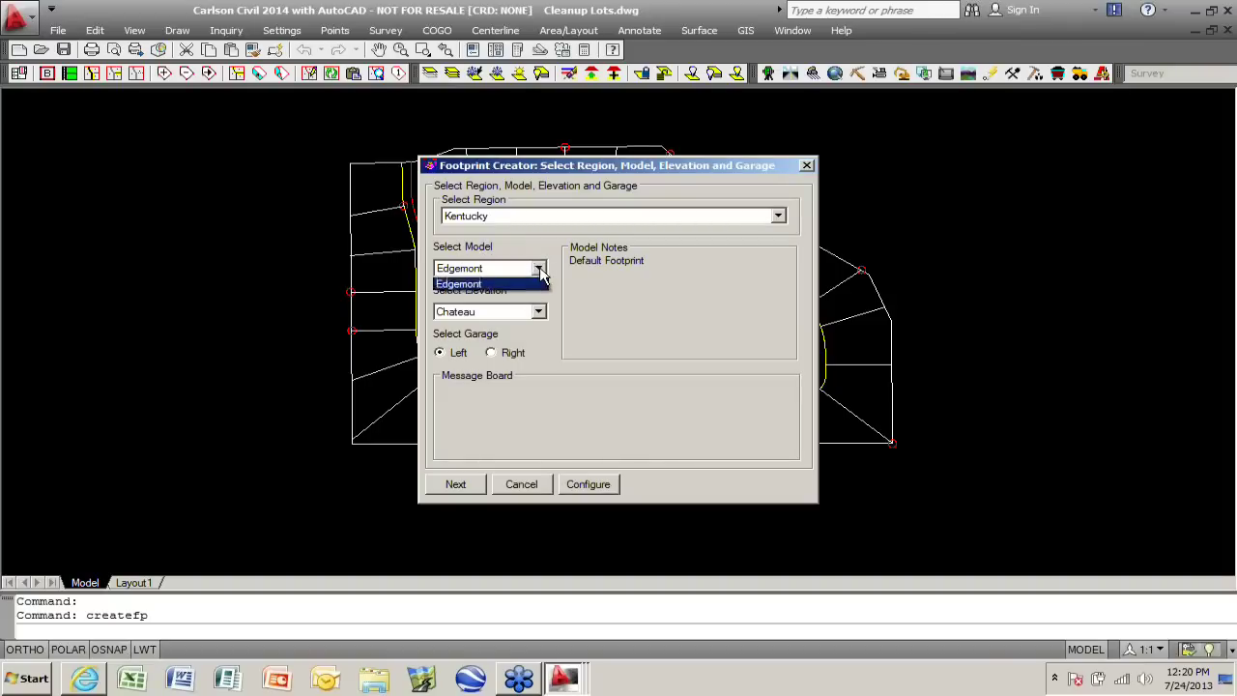
{"action": "left_click", "coordinate": [538, 271]}
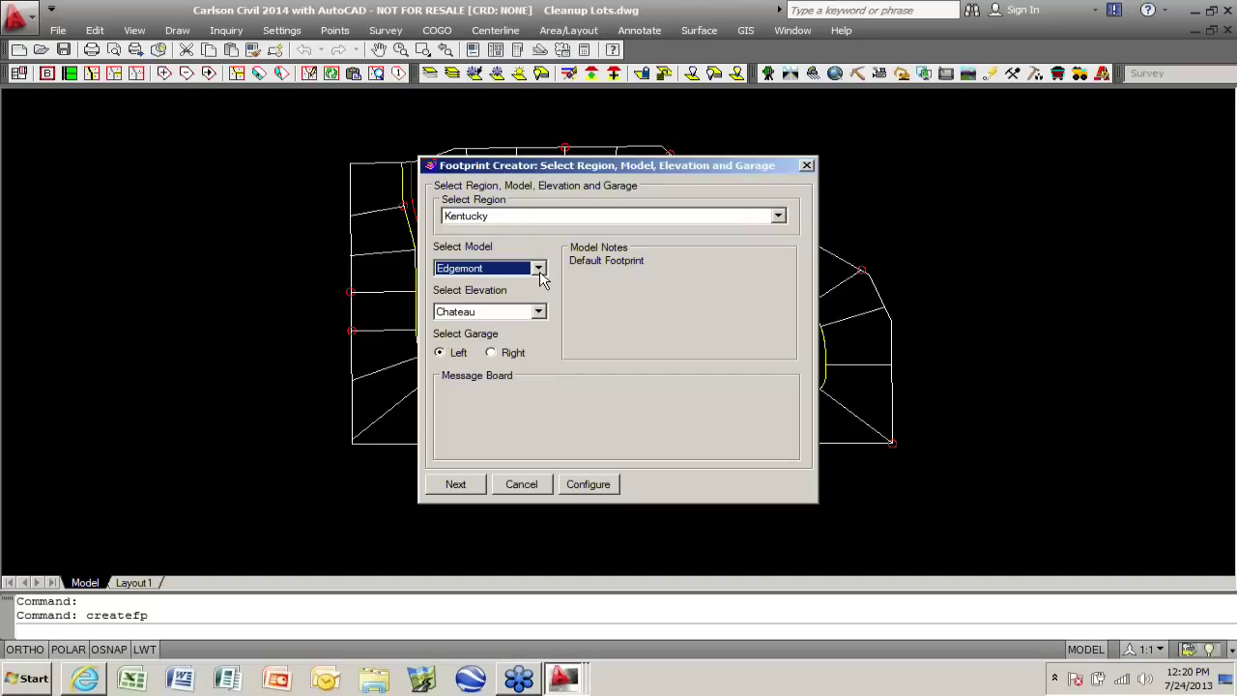
{"action": "left_click", "coordinate": [539, 312]}
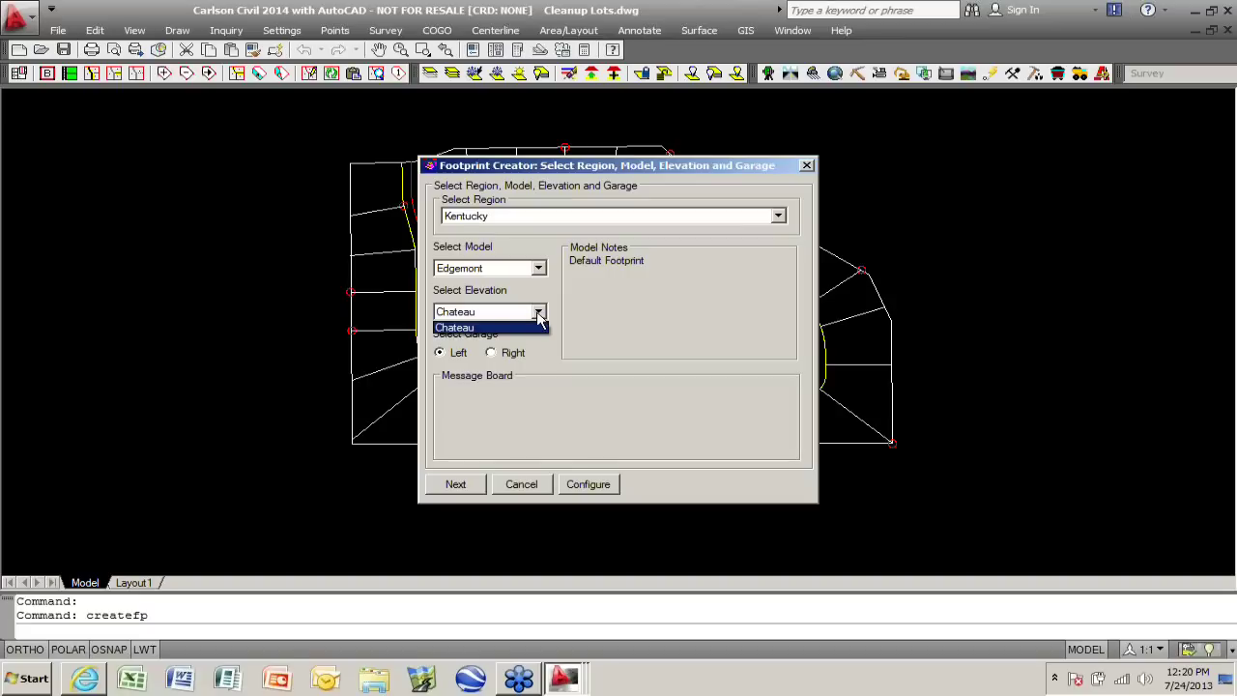
{"action": "left_click", "coordinate": [478, 329]}
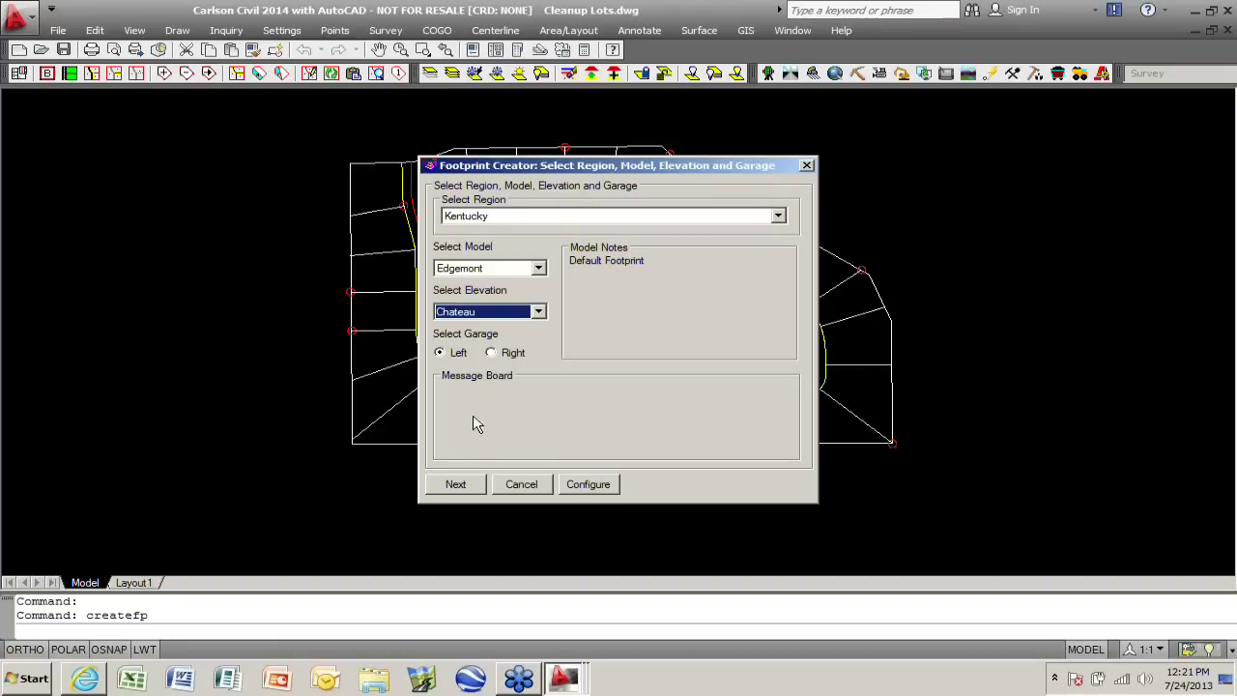
- Create the left-garage plot plan footprint without options and insert it into the lot just east of the northwest road entrance
{"action": "left_click", "coordinate": [460, 486]}
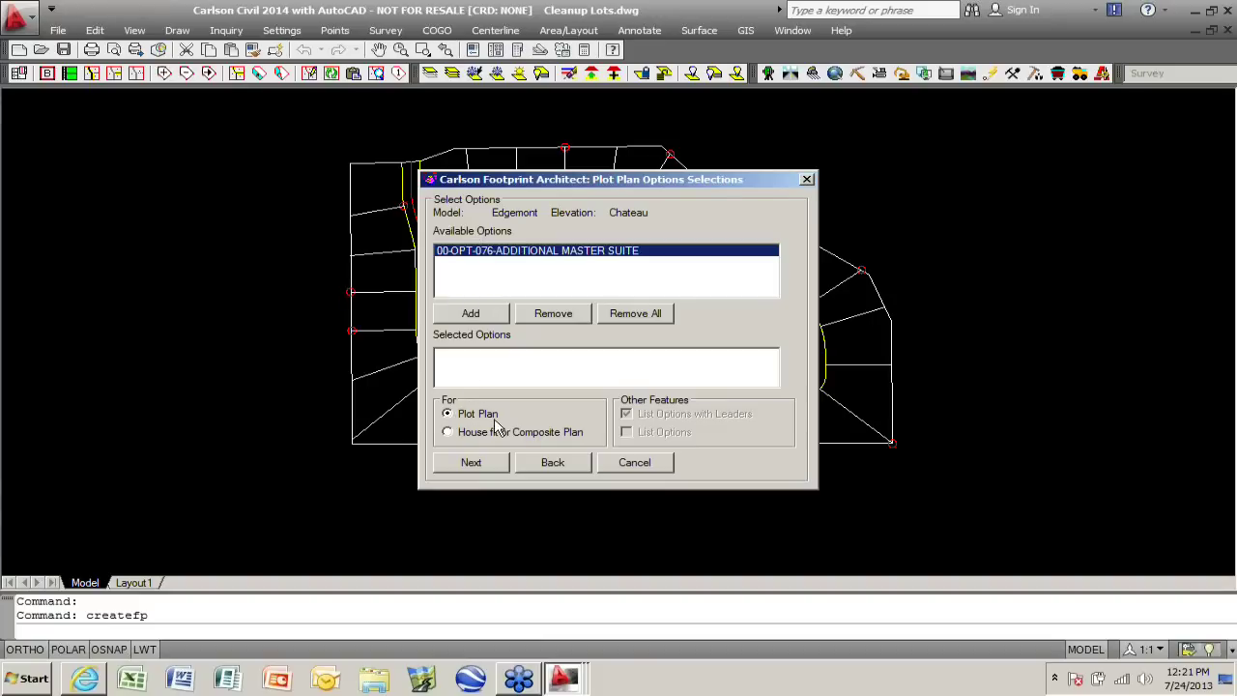
{"action": "left_click", "coordinate": [475, 464]}
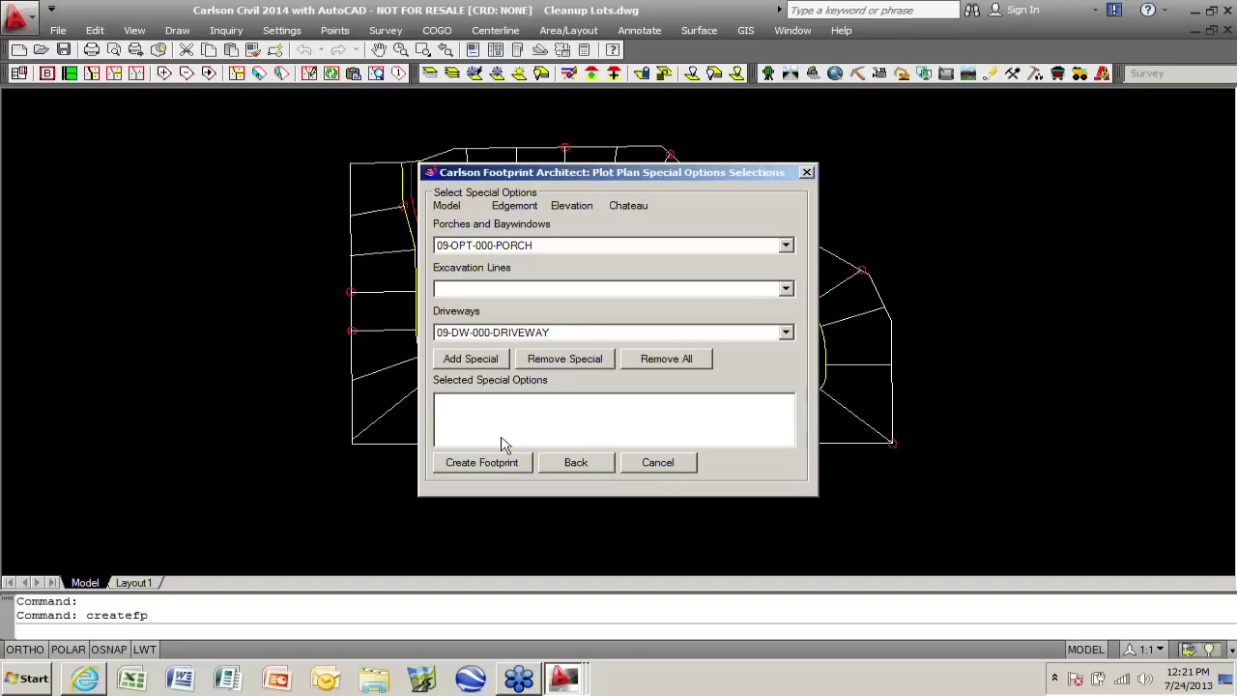
{"action": "left_click", "coordinate": [485, 465]}
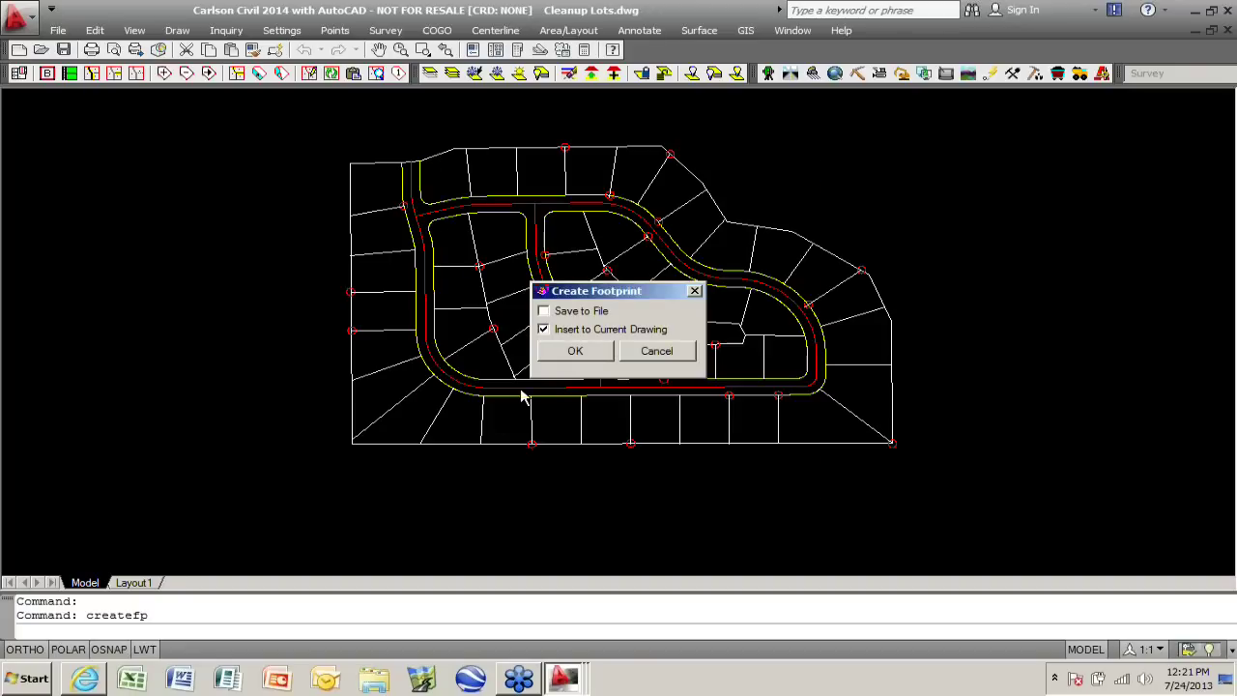
{"action": "left_click", "coordinate": [576, 352]}
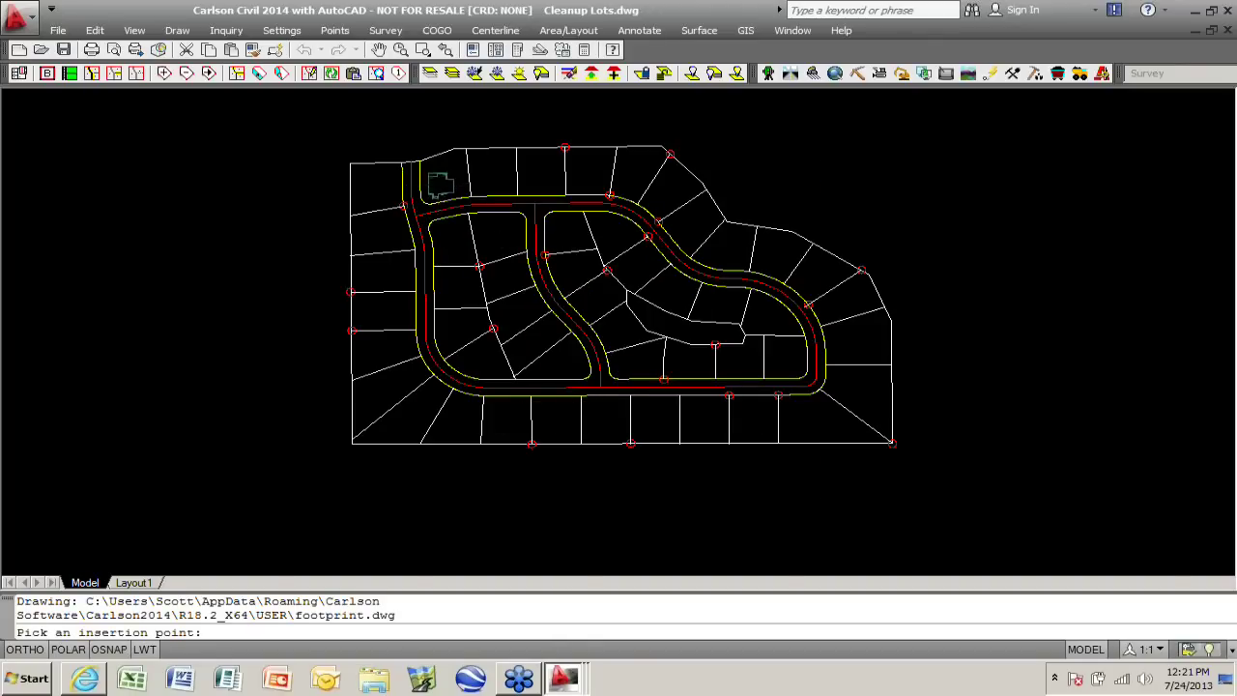
{"action": "scroll", "coordinate": [440, 185], "scroll_direction": "up", "scroll_amount": 5}
{"action": "middle_click_drag", "start_coordinate": [443, 183], "coordinate": [428, 318]}
{"action": "scroll", "coordinate": [428, 290], "scroll_direction": "up", "scroll_amount": 2}
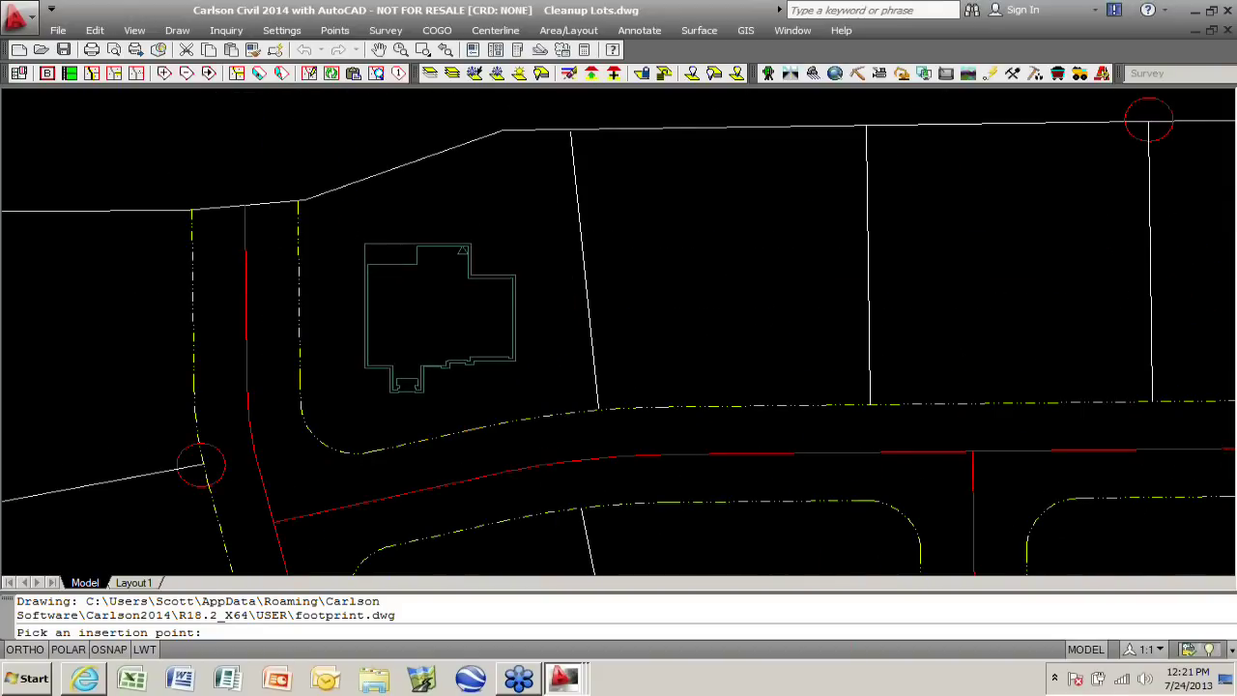
{"action": "left_click", "coordinate": [411, 314]}
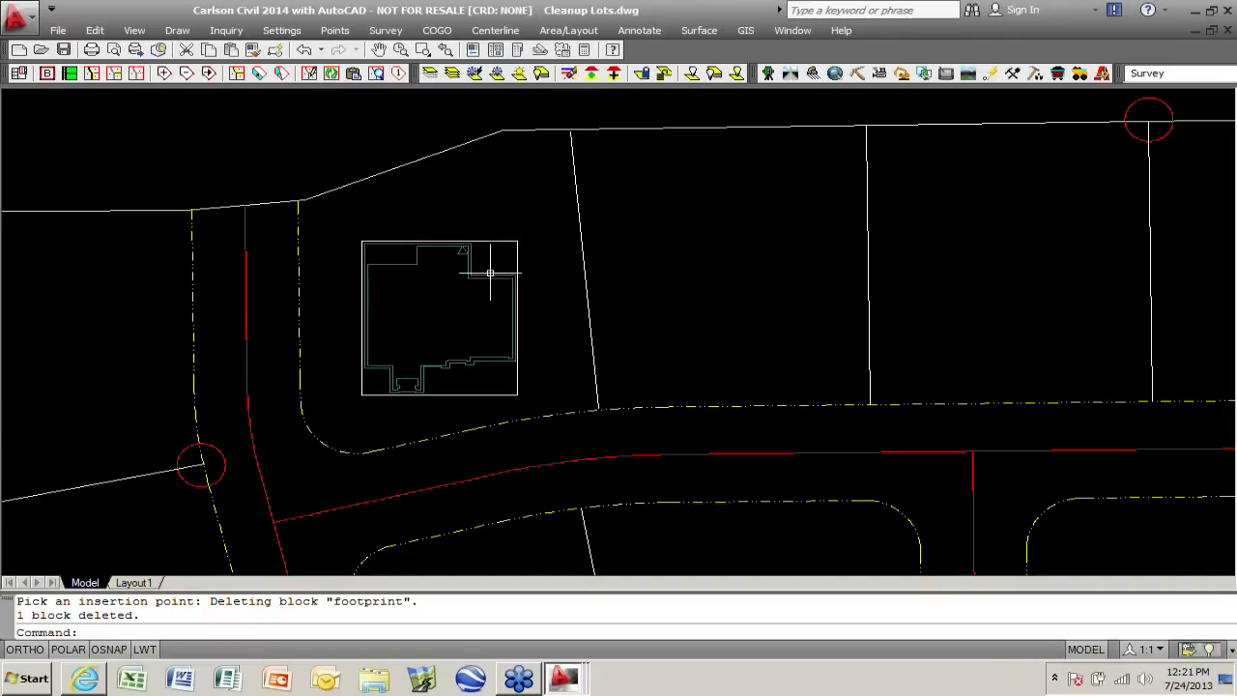
- Create a second Edgemont Chateau plot plan footprint with the garage on the right and insert it into the adjacent lot to the east
{"action": "key", "text": "Return"}
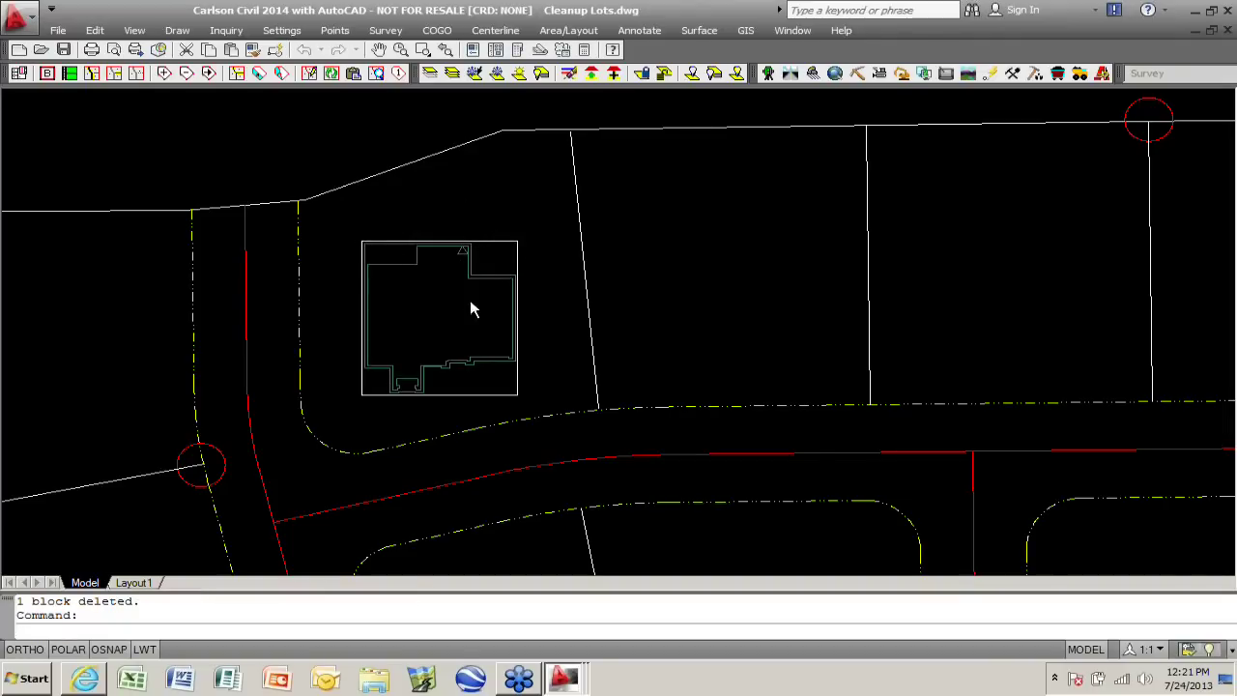
{"action": "left_click", "coordinate": [491, 352]}
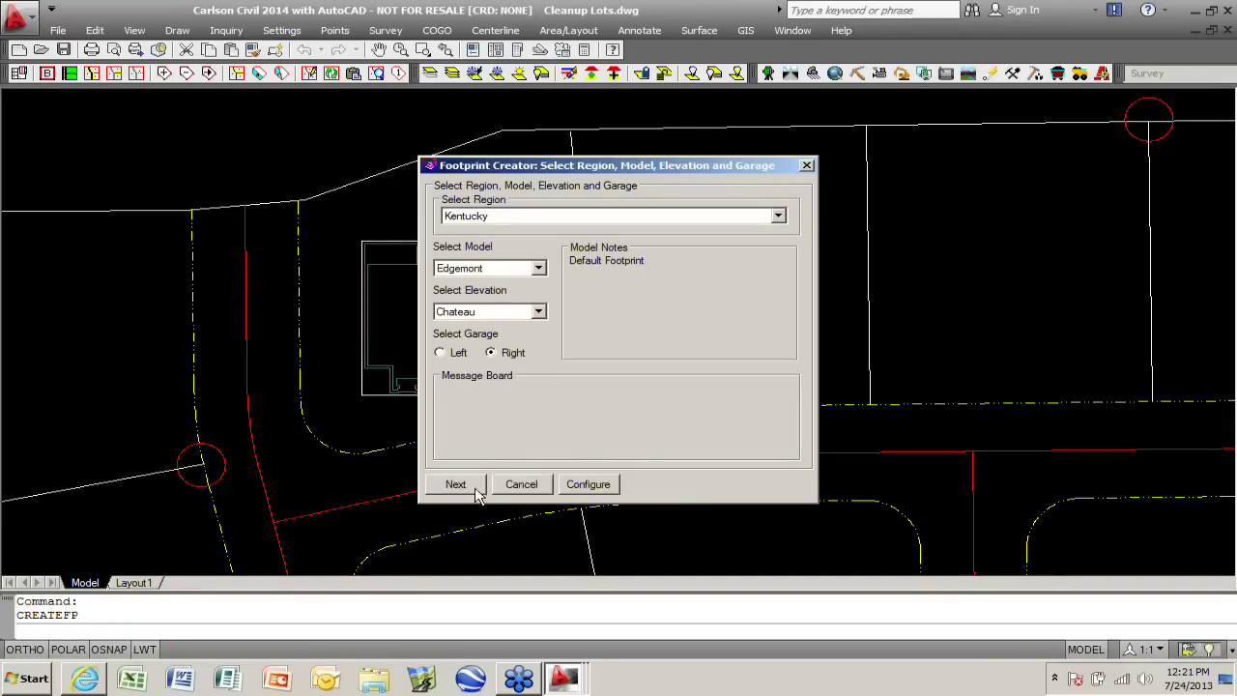
{"action": "left_click", "coordinate": [456, 486]}
{"action": "left_click", "coordinate": [499, 461]}
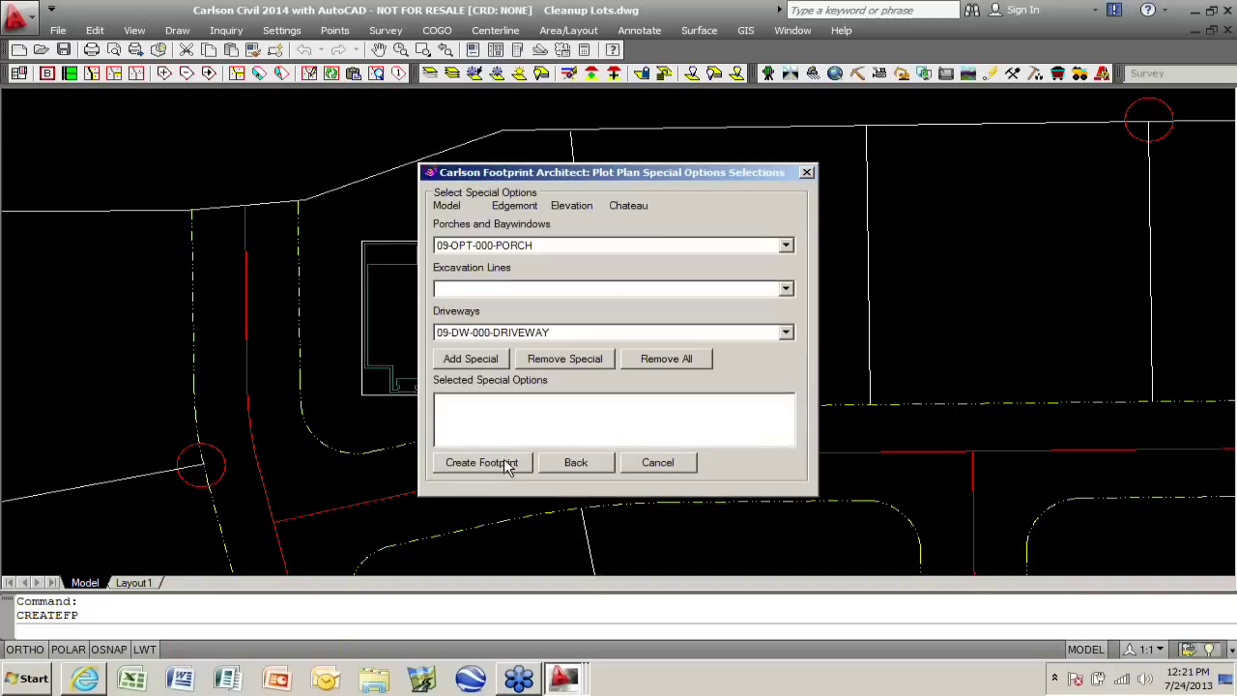
{"action": "left_click", "coordinate": [500, 465]}
{"action": "left_click", "coordinate": [573, 352]}
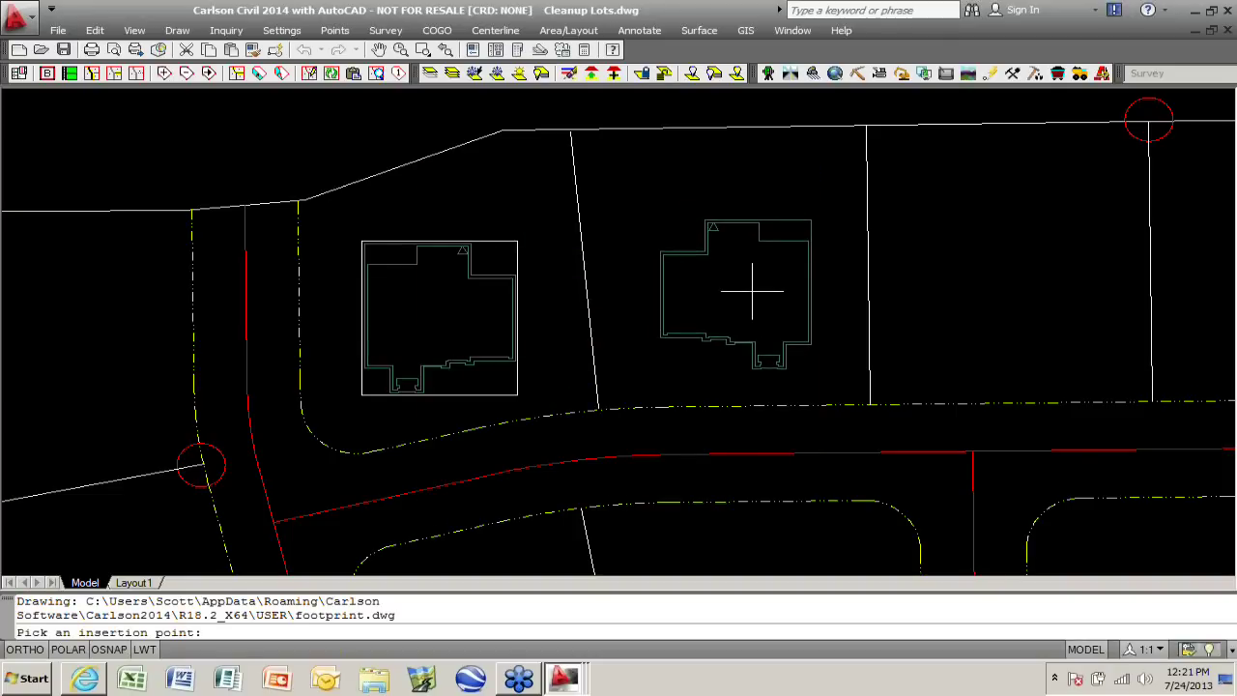
{"action": "left_click", "coordinate": [754, 284]}
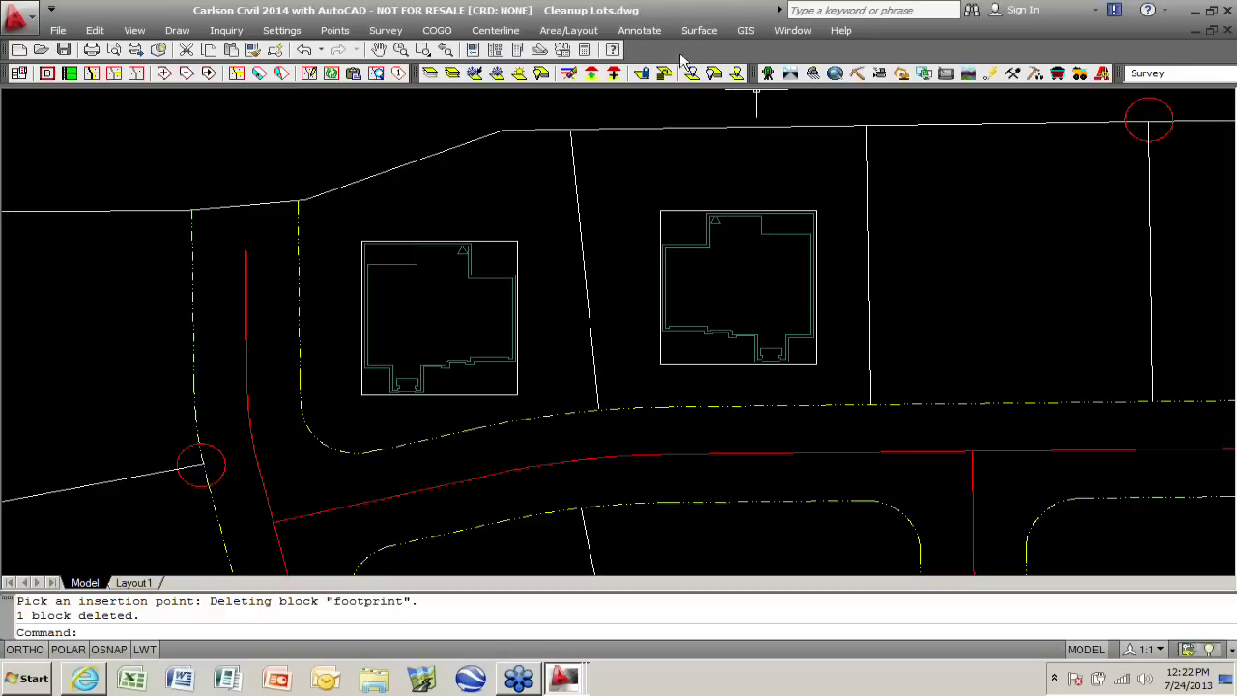
{"action": "left_click", "coordinate": [582, 32]}
{"action": "mouse_move", "coordinate": [618, 215]}
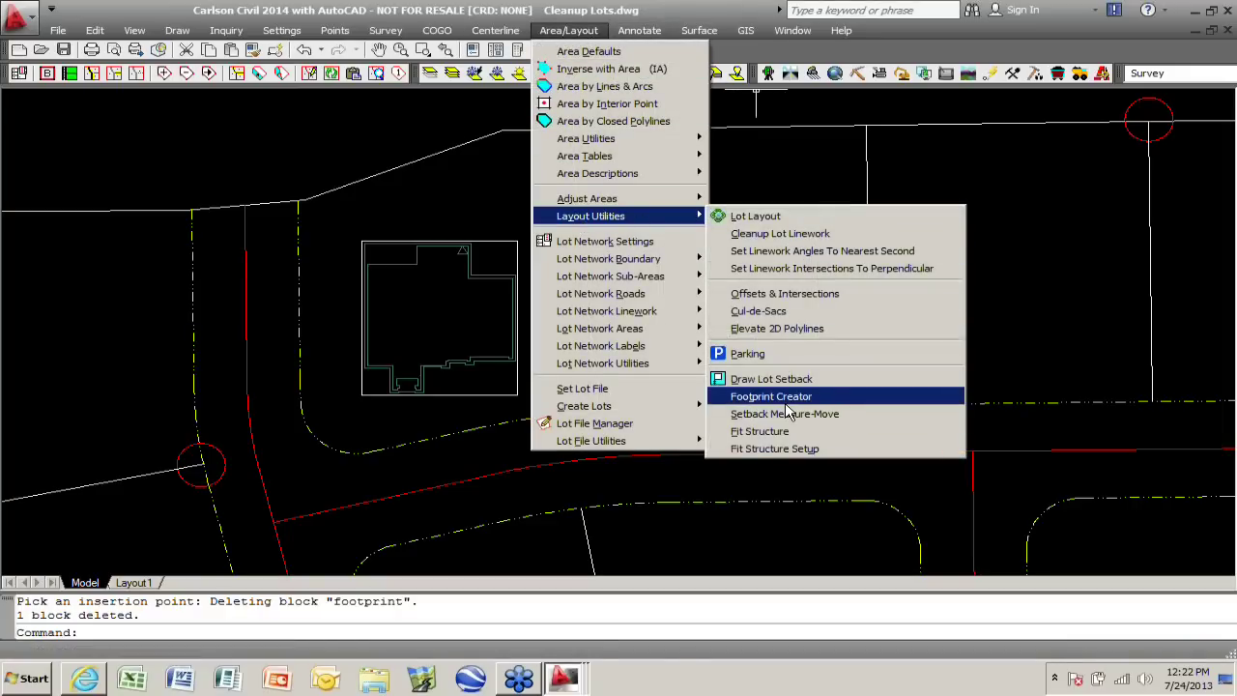
{"action": "left_click", "coordinate": [1063, 358]}
{"action": "left_click", "coordinate": [998, 327]}
- Save the Cleanup Lots drawing and switch to the open millcreek2.dwg drawing
{"action": "scroll", "coordinate": [533, 297], "scroll_direction": "down", "scroll_amount": 3}
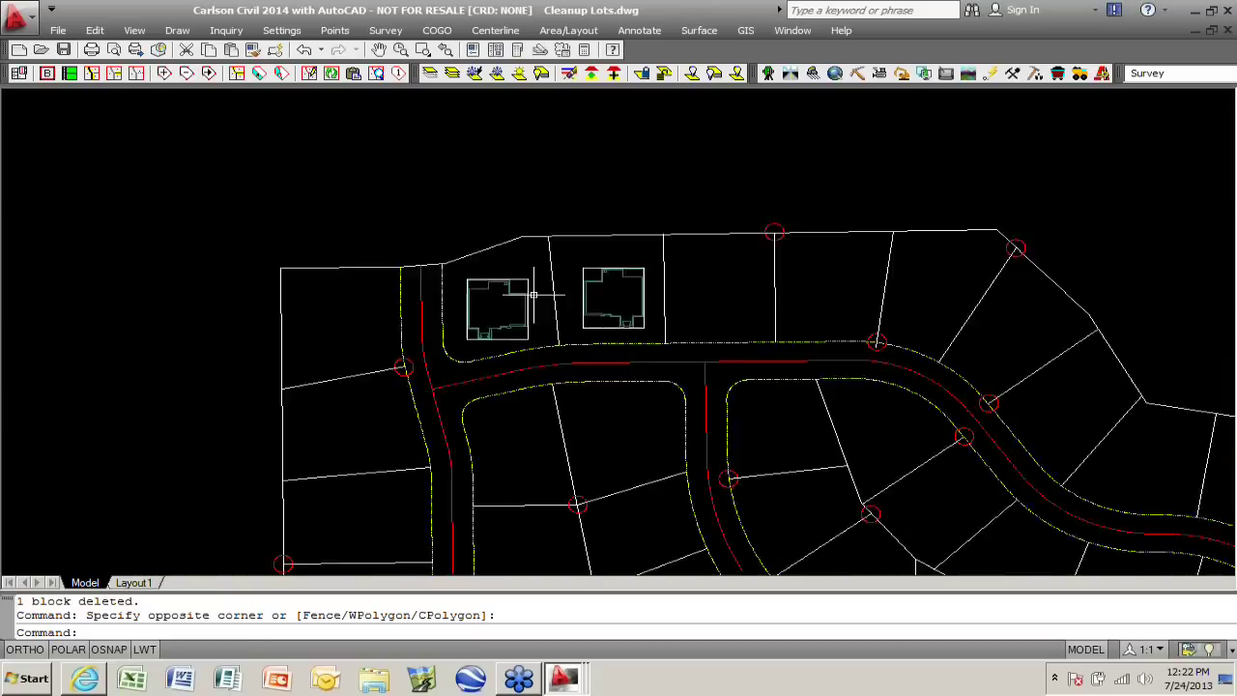
{"action": "scroll", "coordinate": [534, 298], "scroll_direction": "down", "scroll_amount": 4}
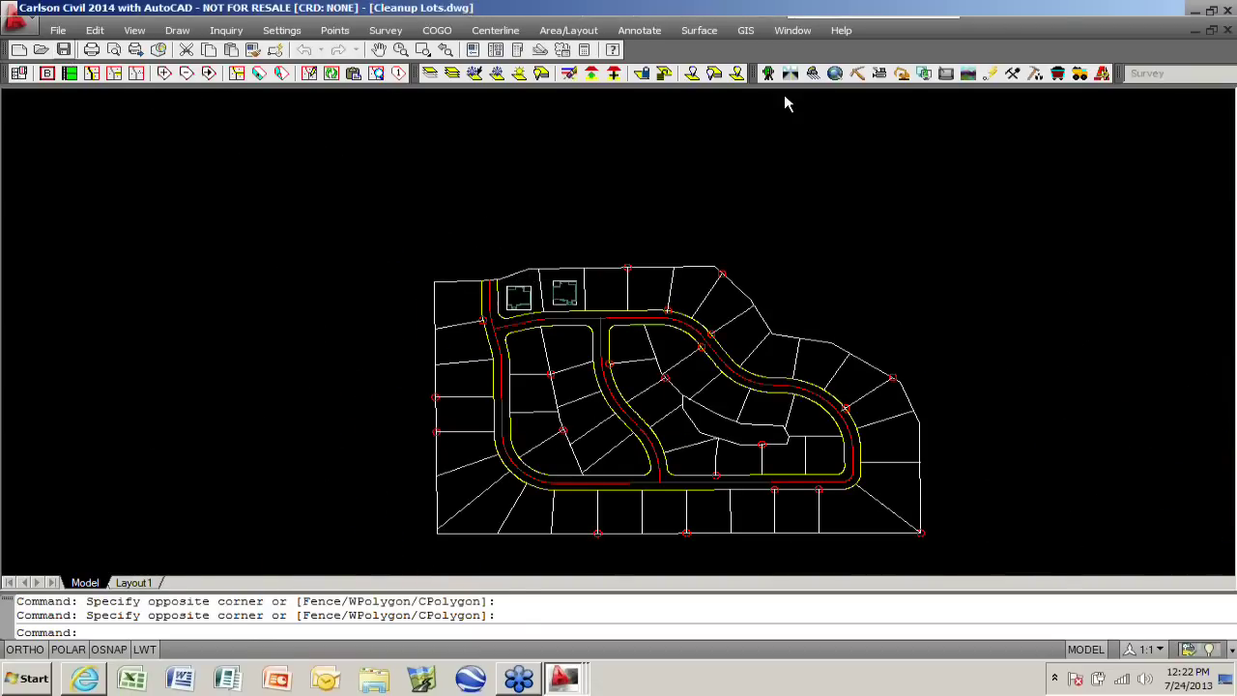
{"action": "key", "text": "ctrl+s"}
{"action": "left_click", "coordinate": [792, 30]}
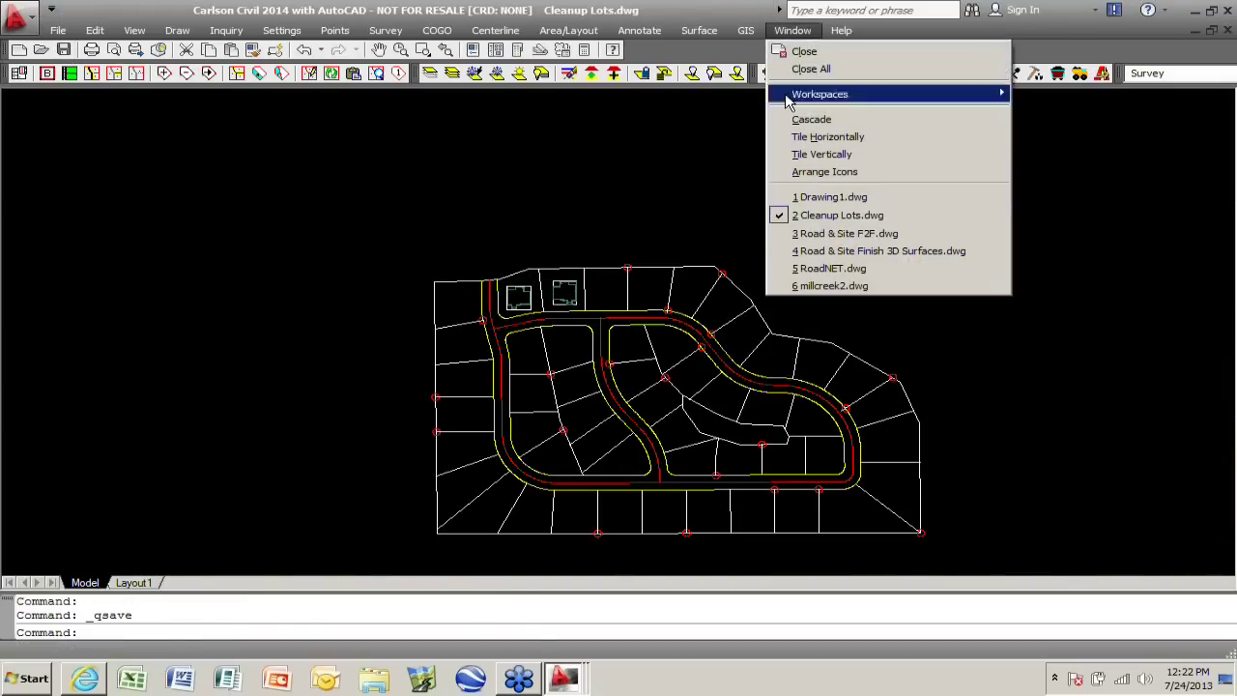
{"action": "left_click", "coordinate": [835, 285]}
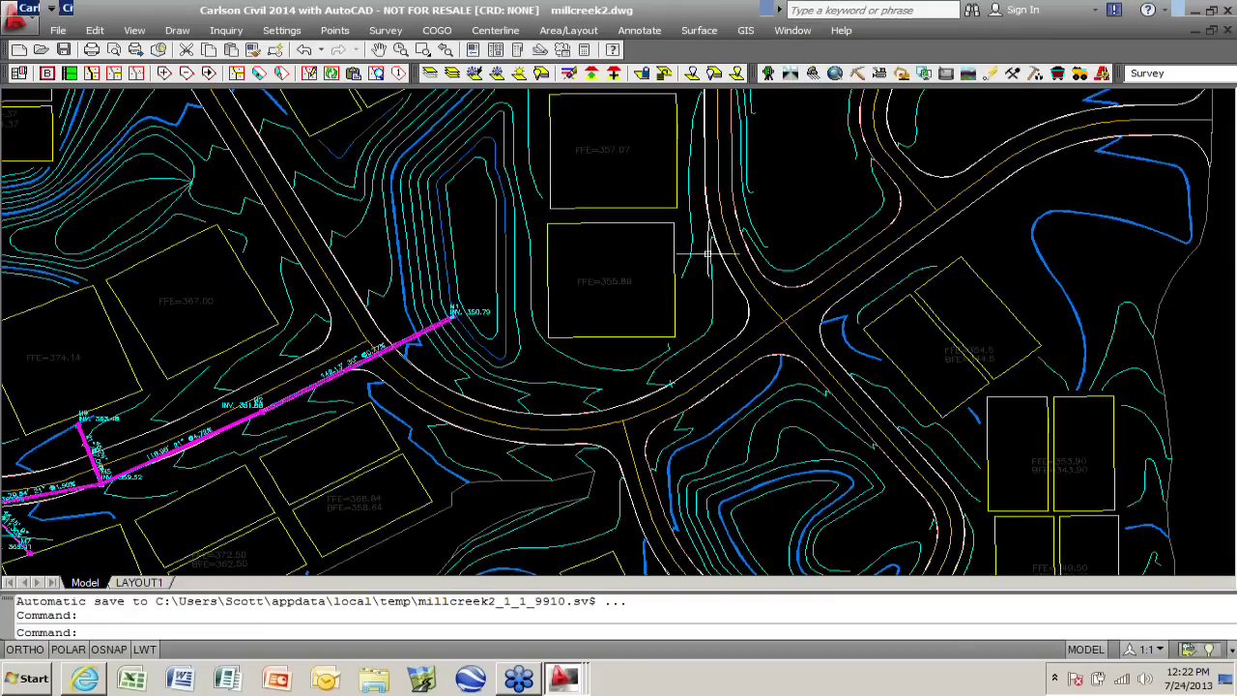
- Examine the millcreek2 site layout and the pipe network with its manhole and invert labels along the western loop road
{"action": "scroll", "coordinate": [609, 325], "scroll_direction": "down", "scroll_amount": 2}
{"action": "scroll", "coordinate": [541, 299], "scroll_direction": "down", "scroll_amount": 5}
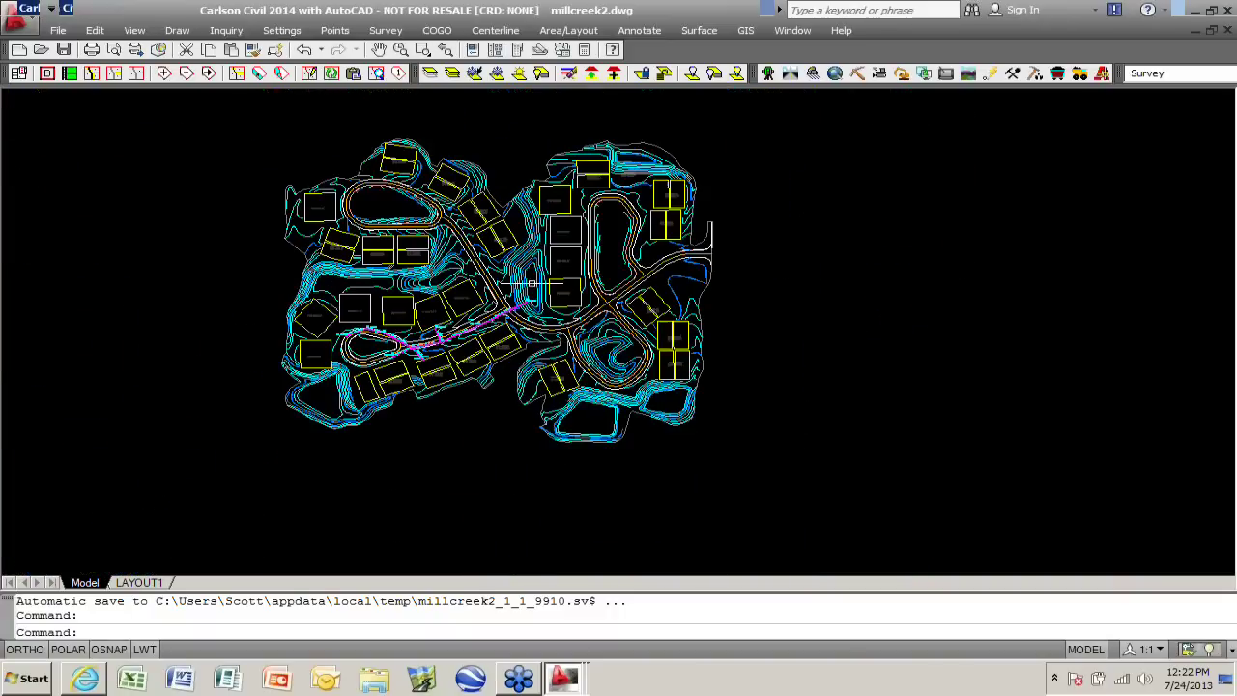
{"action": "middle_click_drag", "start_coordinate": [511, 266], "coordinate": [552, 299]}
{"action": "scroll", "coordinate": [483, 372], "scroll_direction": "up", "scroll_amount": 6}
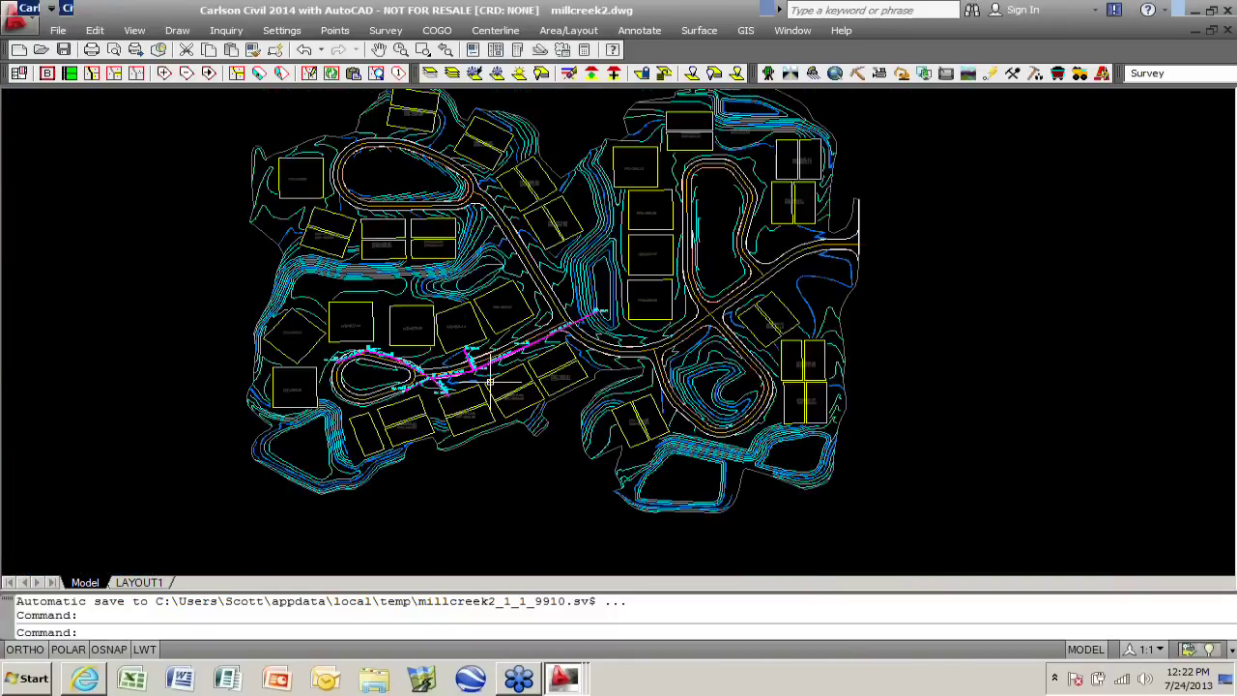
{"action": "scroll", "coordinate": [288, 365], "scroll_direction": "up", "scroll_amount": 4}
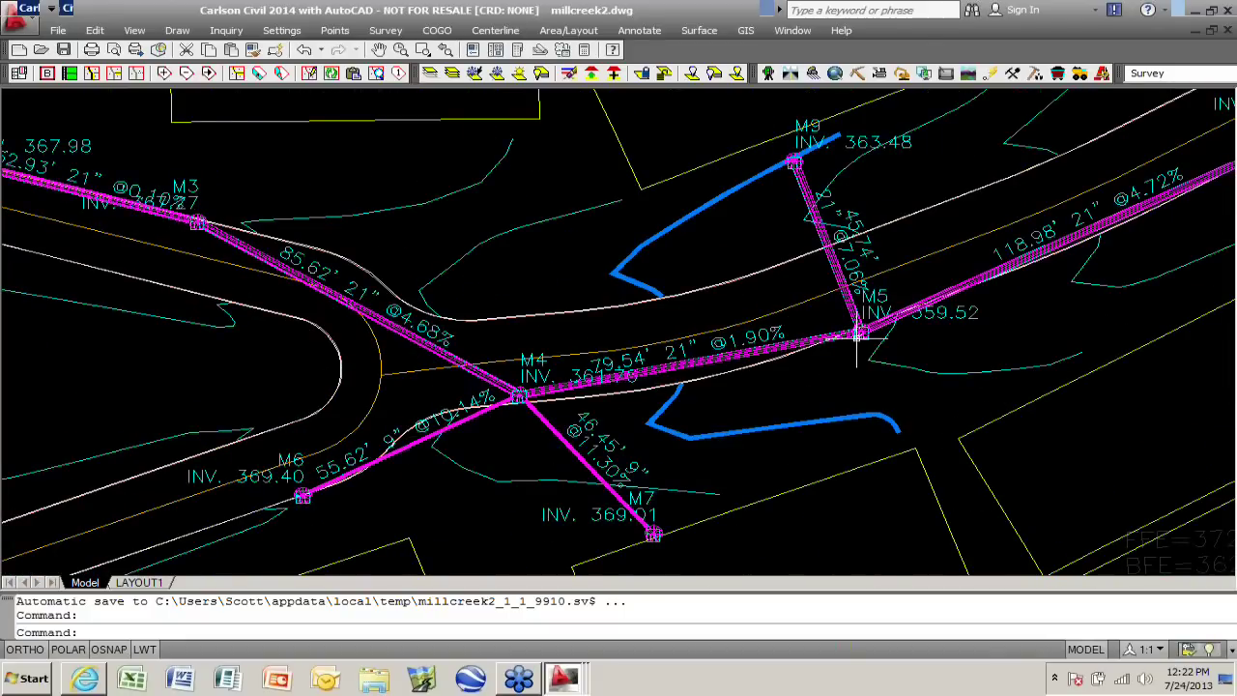
{"action": "scroll", "coordinate": [527, 350], "scroll_direction": "down", "scroll_amount": 8}
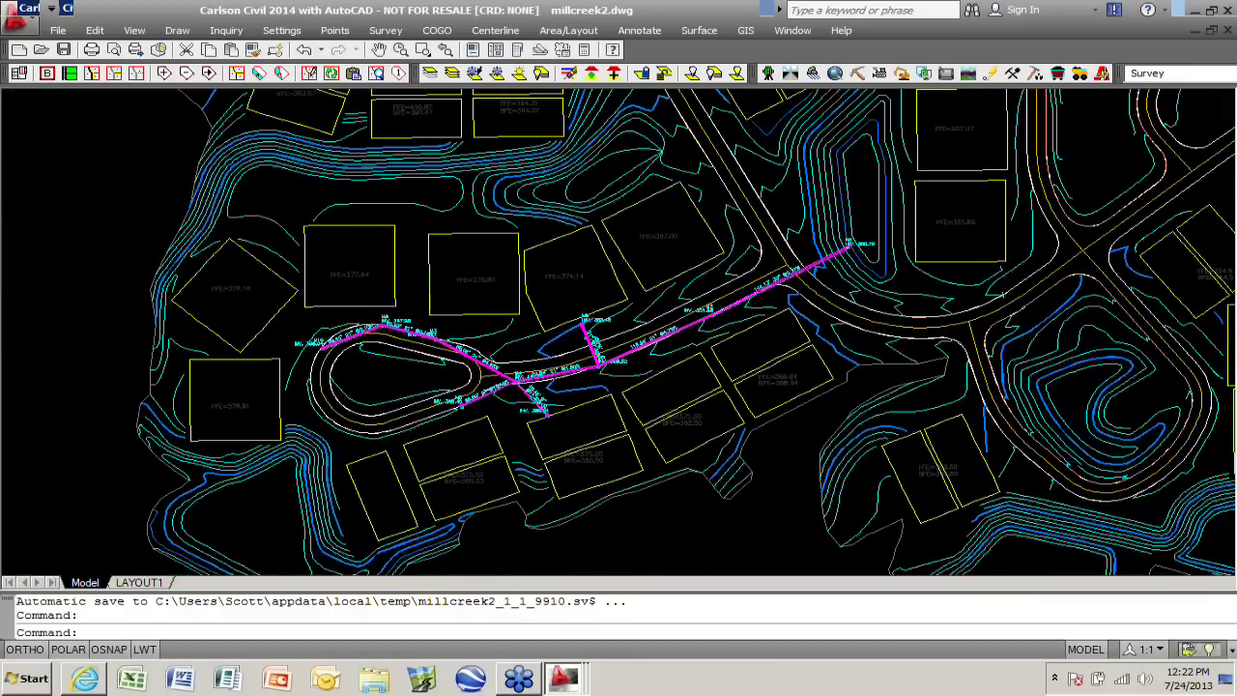
{"action": "middle_click_drag", "start_coordinate": [482, 342], "coordinate": [460, 370]}
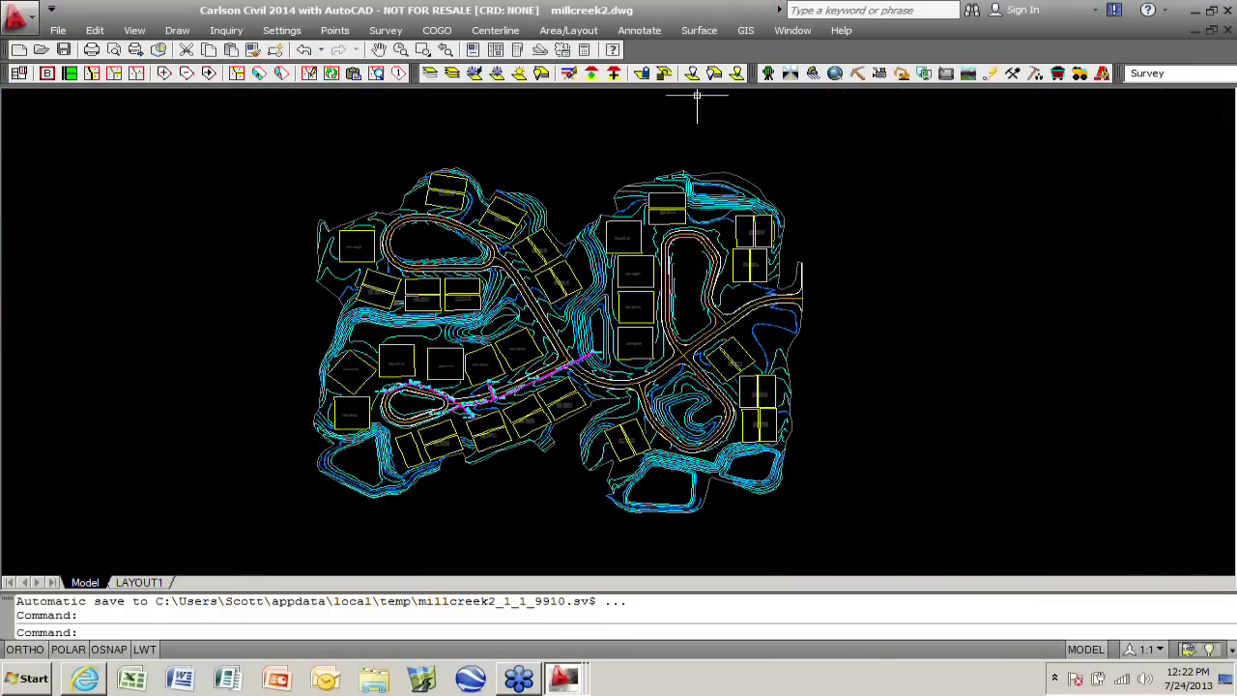
- Load the civil design menus, start Surface 3D FlyOver, and select all entities of the millcreek2 site for the scene
{"action": "left_click", "coordinate": [791, 74]}
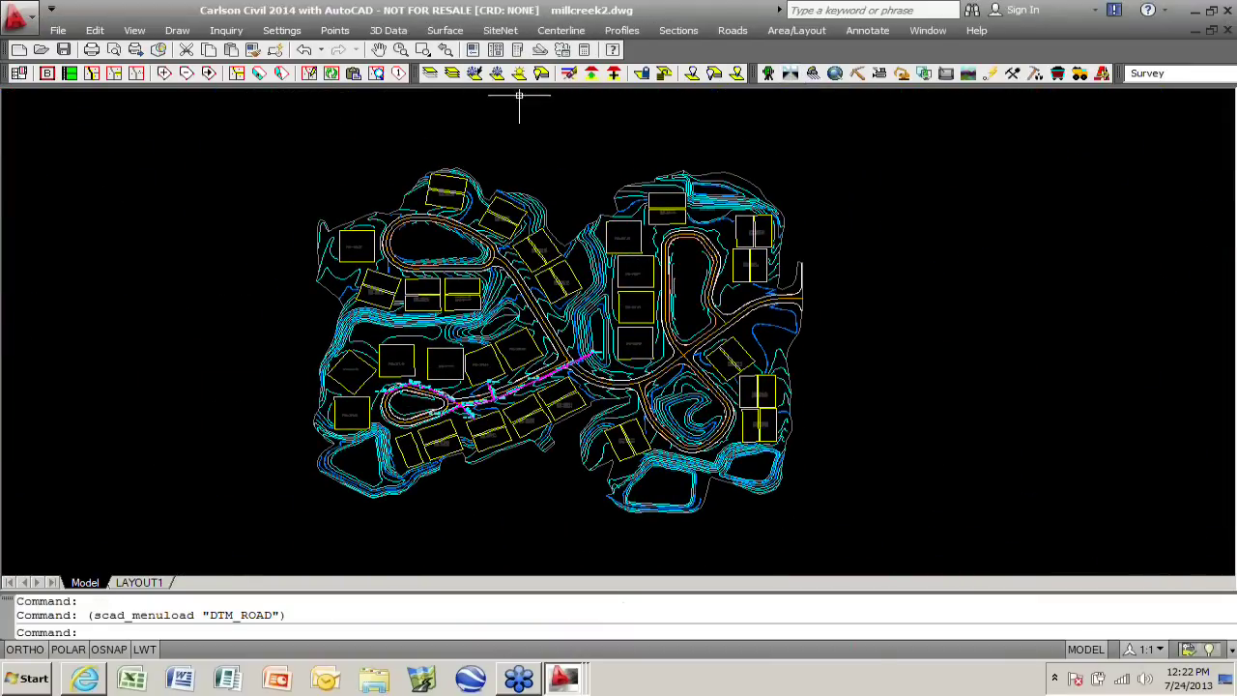
{"action": "left_click", "coordinate": [445, 30]}
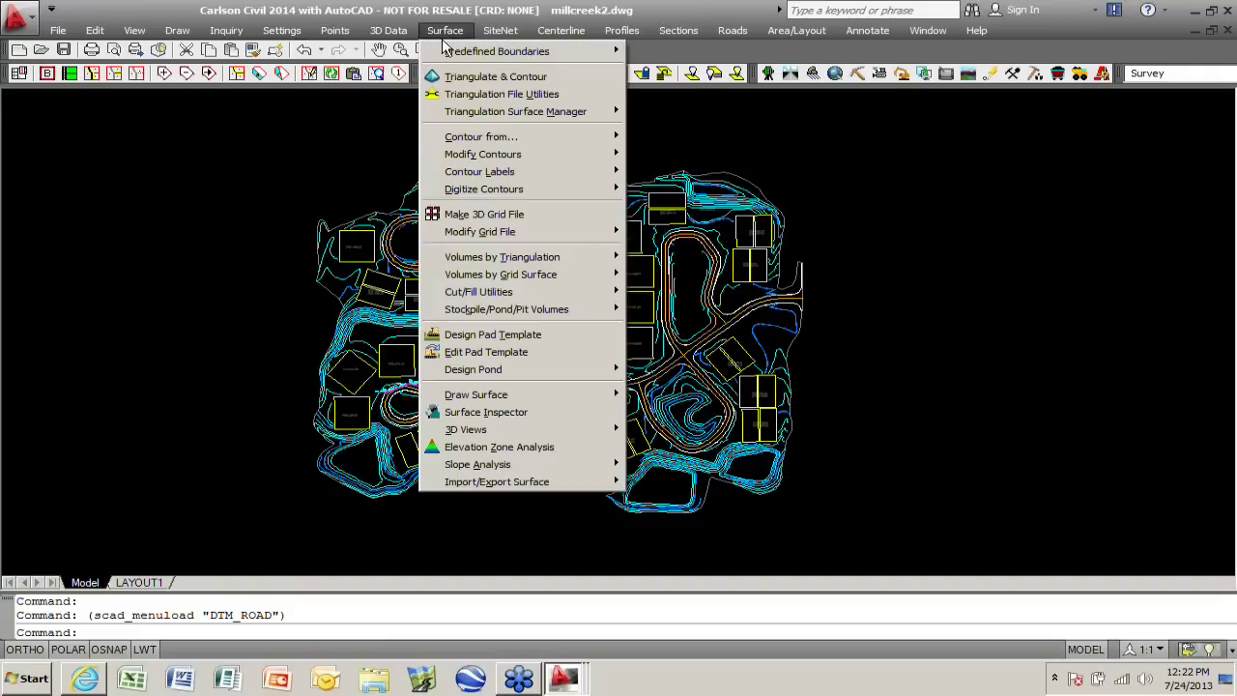
{"action": "mouse_move", "coordinate": [486, 432]}
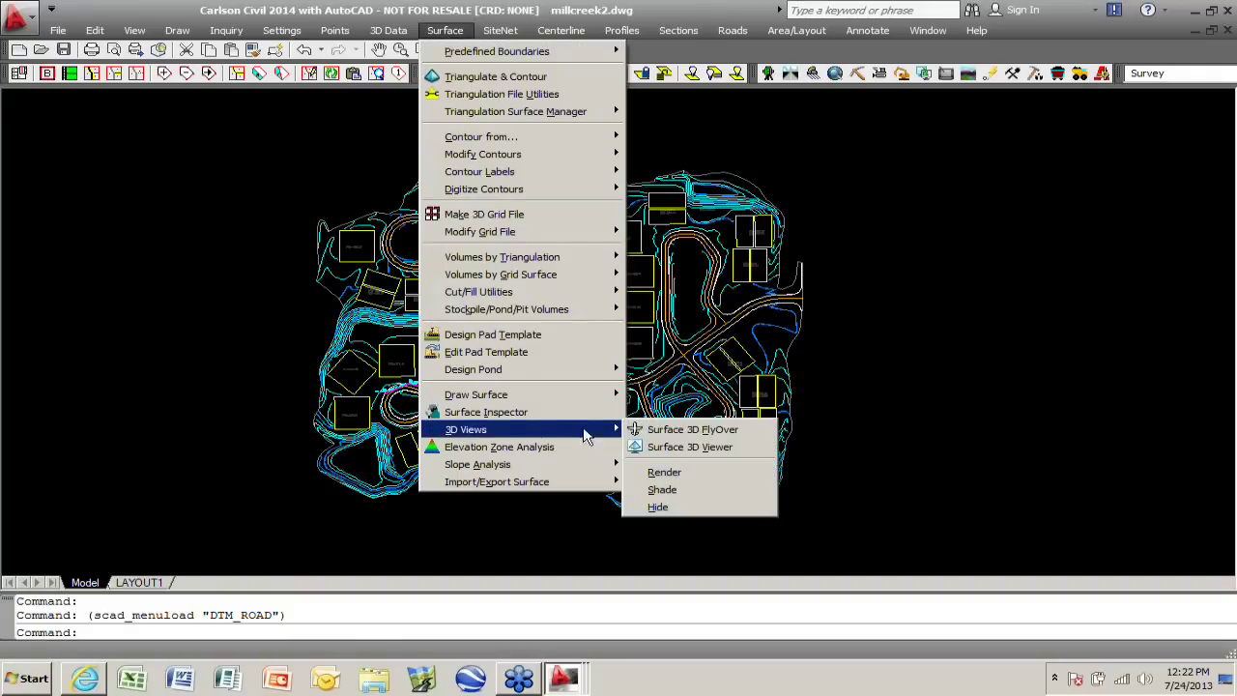
{"action": "left_click", "coordinate": [689, 433]}
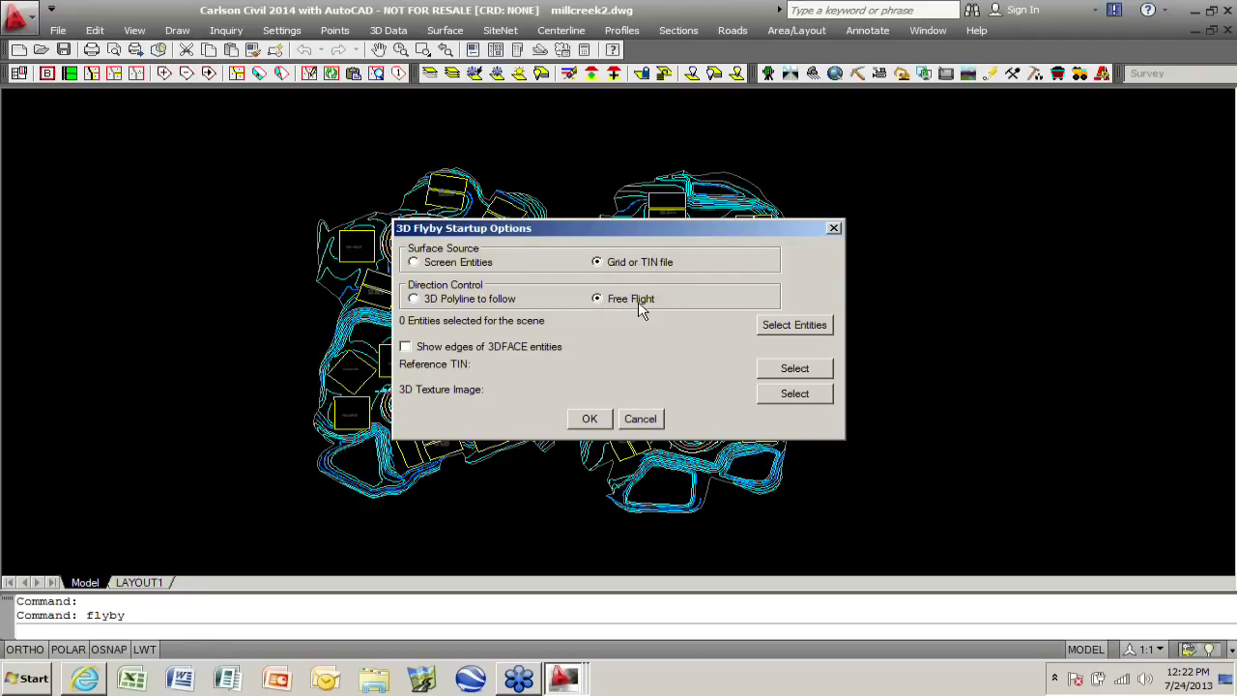
{"action": "left_click", "coordinate": [782, 329]}
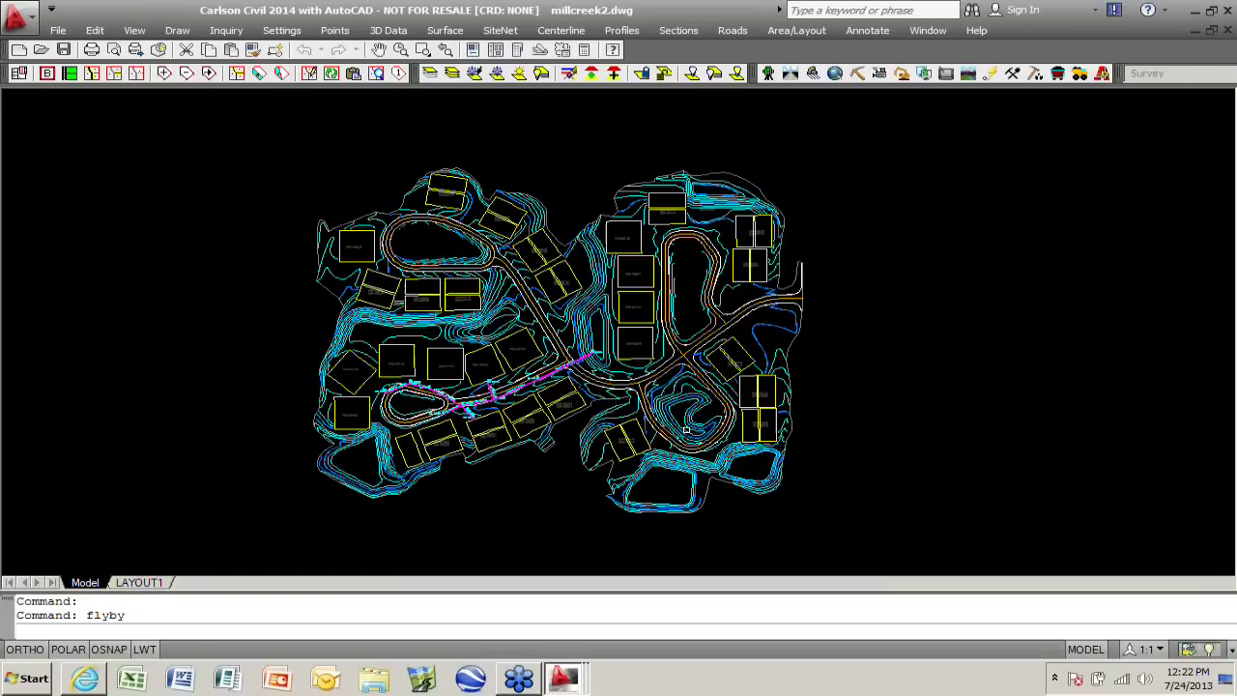
{"action": "left_click", "coordinate": [262, 126]}
{"action": "left_click", "coordinate": [854, 537]}
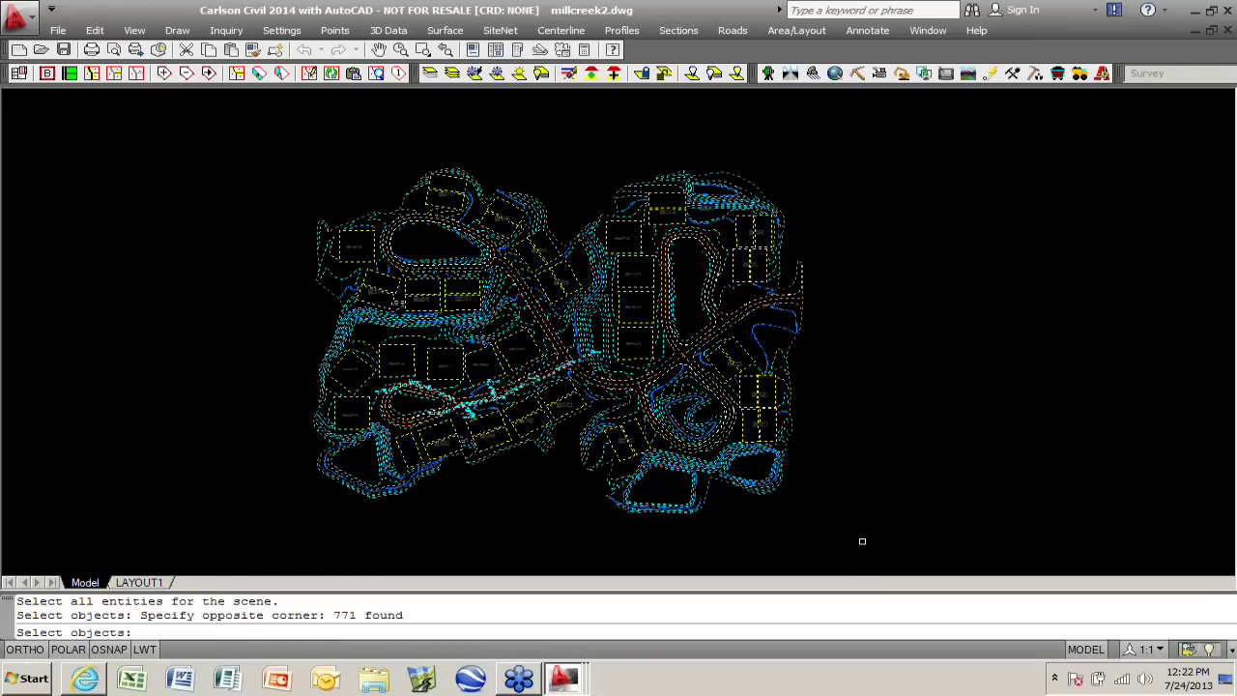
{"action": "key", "text": "Return"}
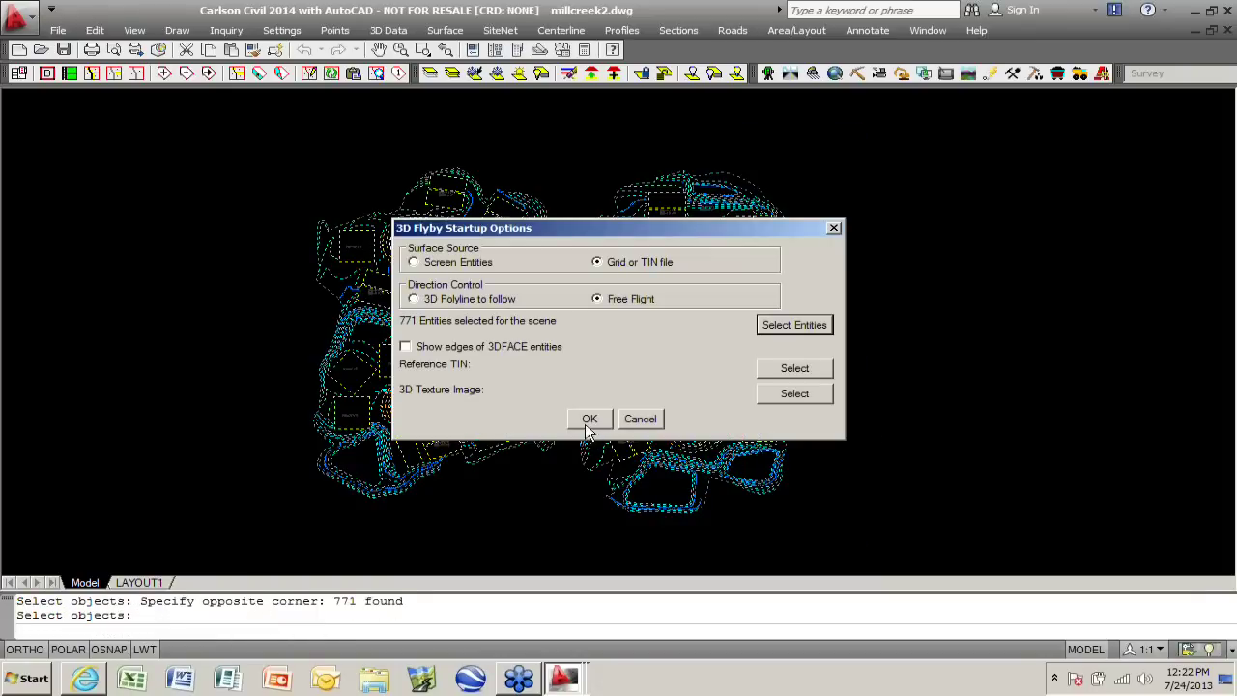
- Launch the free-flight simulation from the road junction near the pipe network's east end on millcreek2.tin, and maximize its window
{"action": "left_click", "coordinate": [589, 422]}
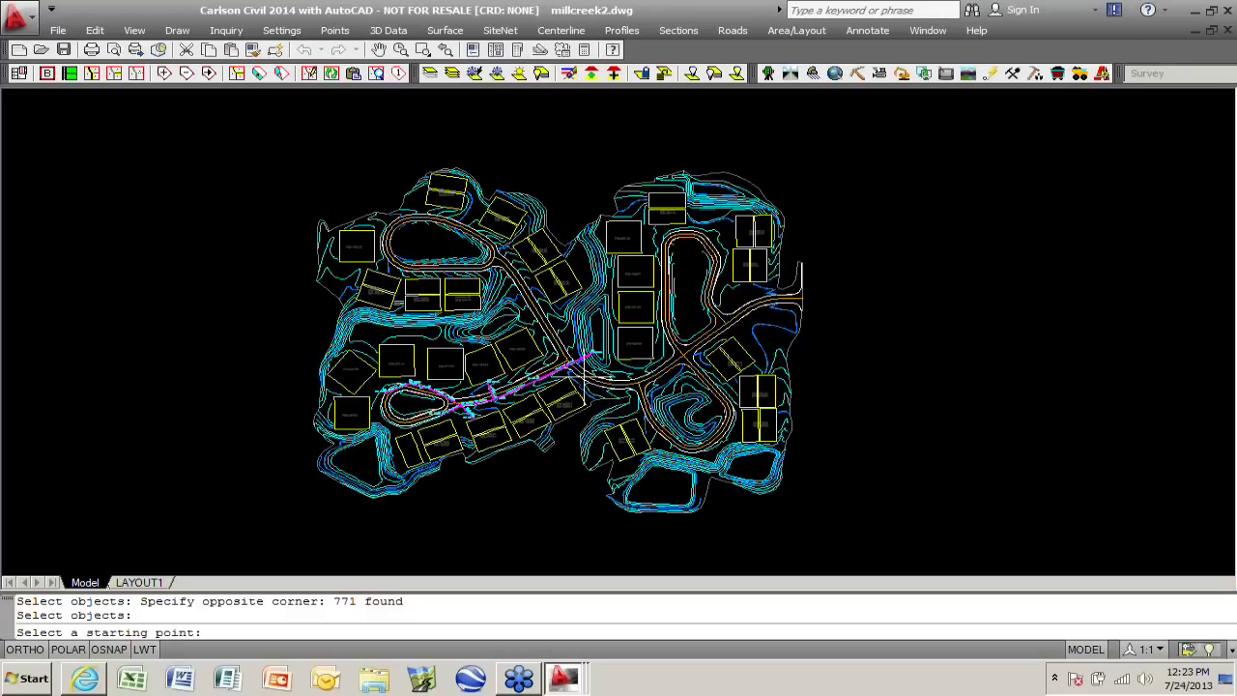
{"action": "left_click", "coordinate": [580, 372]}
{"action": "left_click", "coordinate": [580, 371]}
{"action": "left_click", "coordinate": [778, 240]}
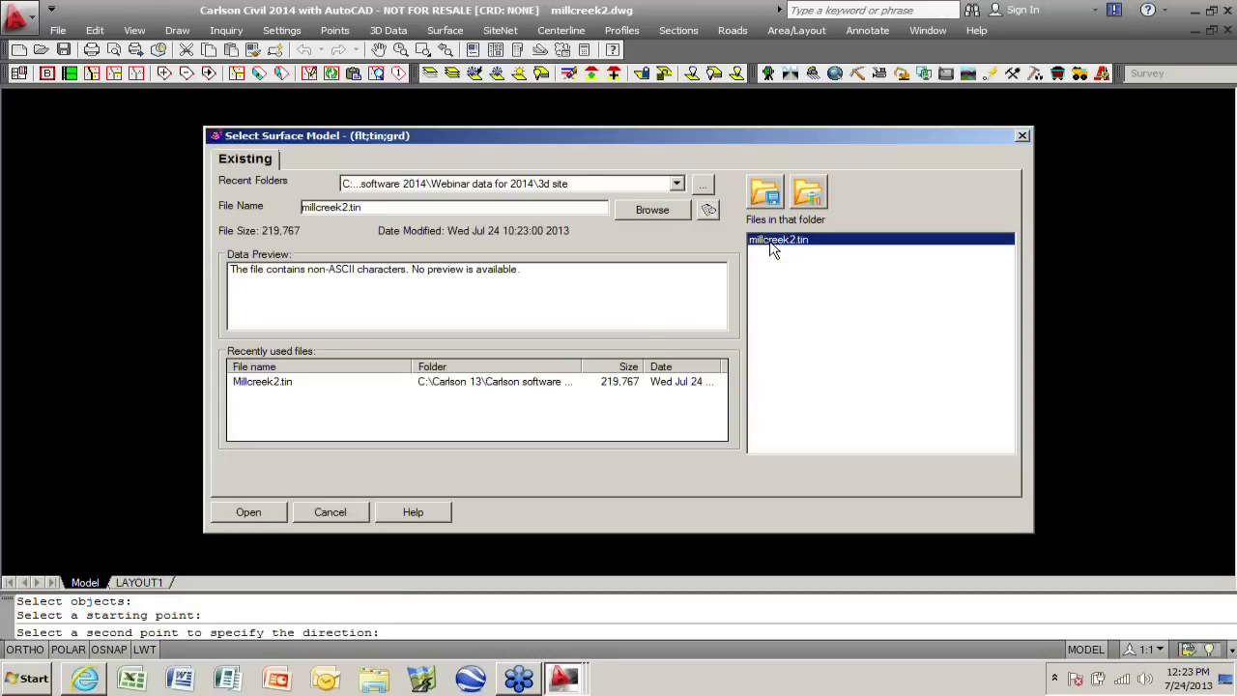
{"action": "left_click", "coordinate": [266, 520]}
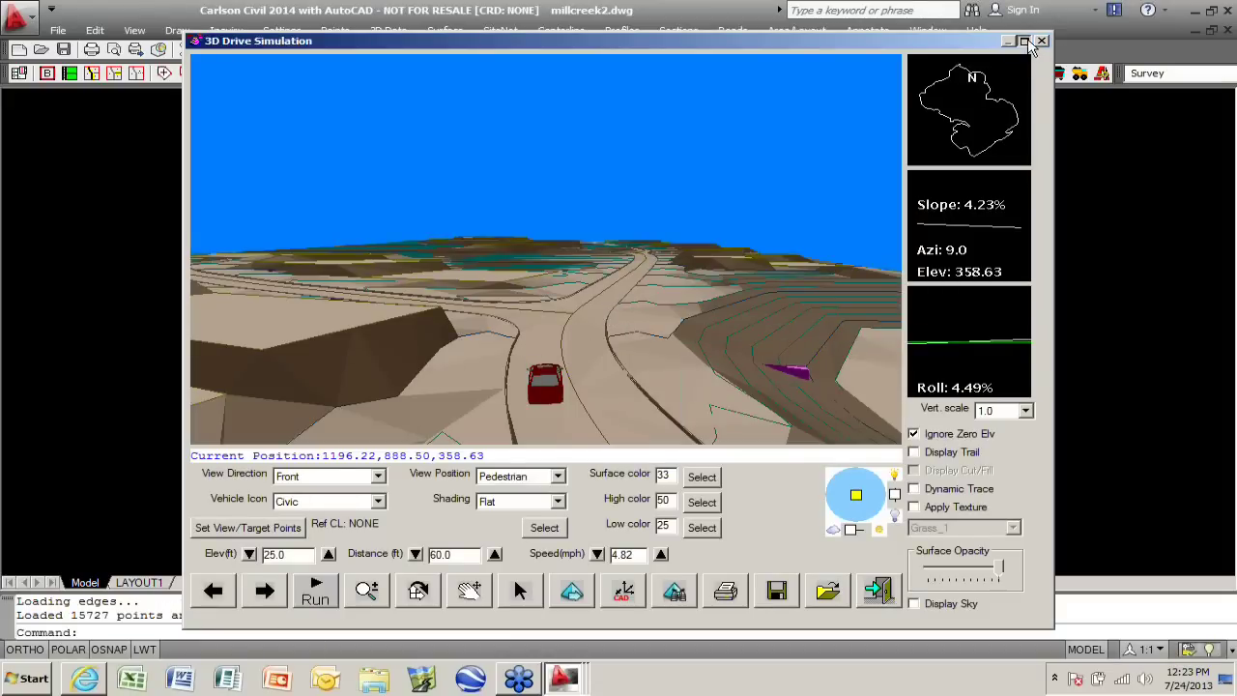
{"action": "left_click", "coordinate": [1024, 42]}
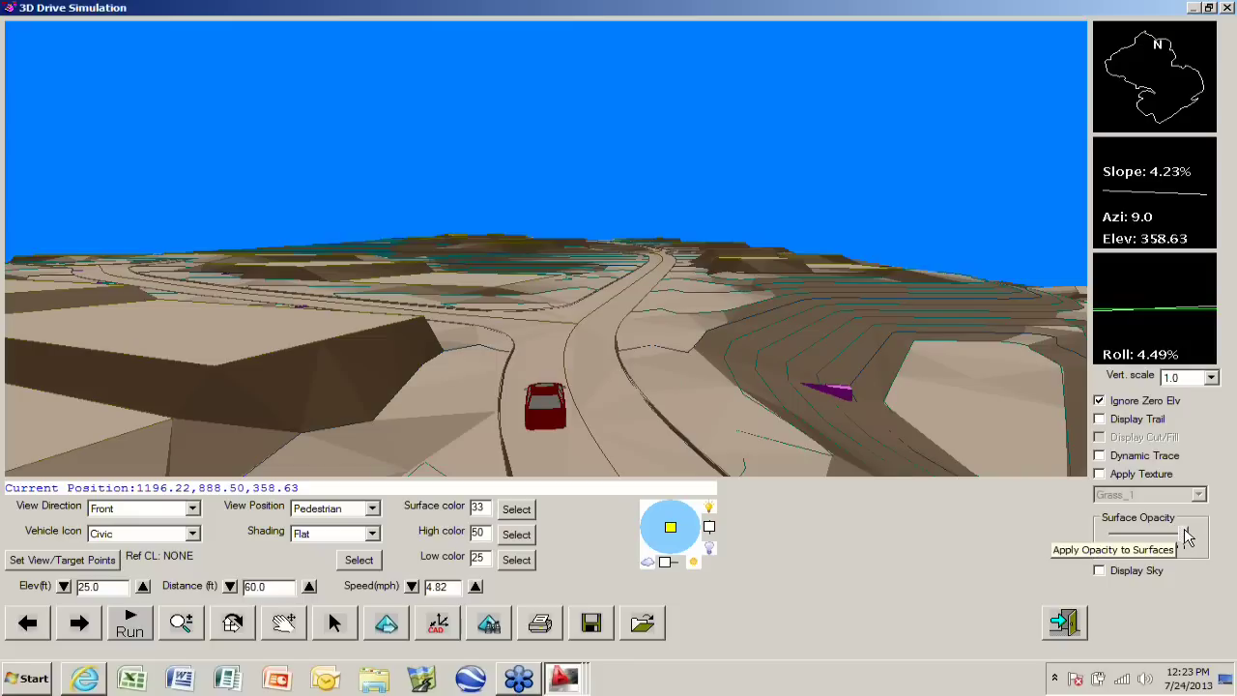
- Make the surface semi-transparent to expose the buried pipes, and drive along the road while raising the speed to 10 mph
{"action": "left_click_drag", "start_coordinate": [1180, 529], "coordinate": [1139, 530]}
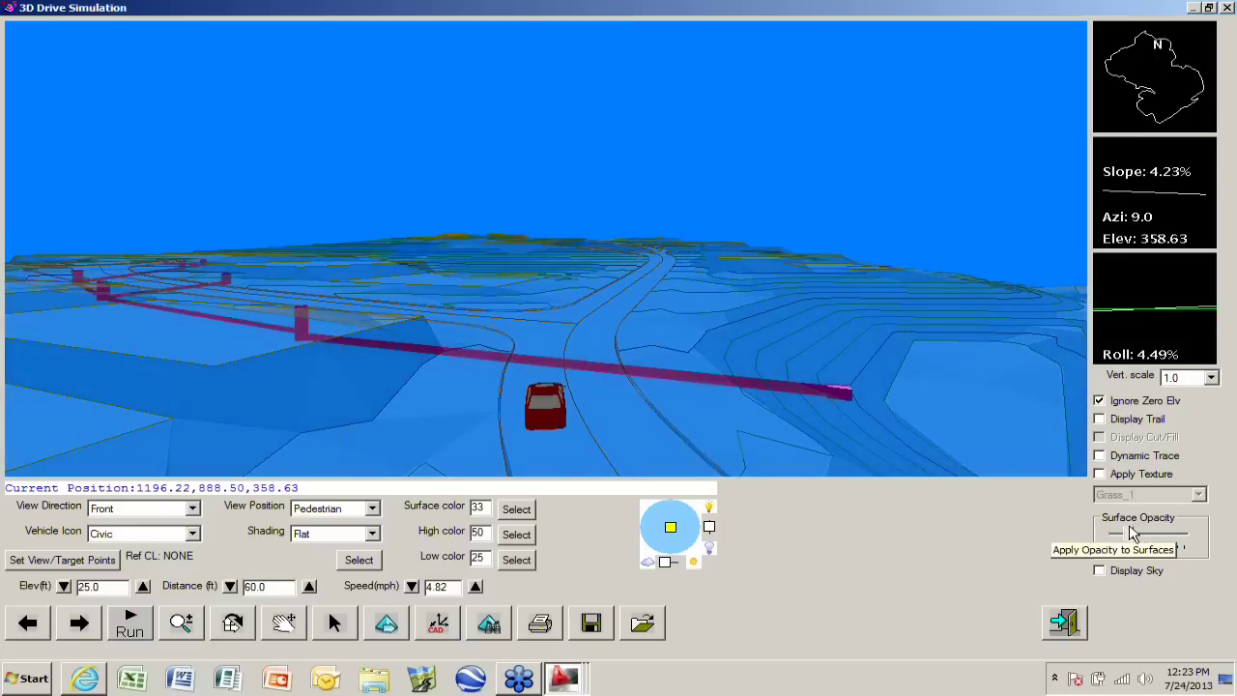
{"action": "left_click_drag", "start_coordinate": [1125, 530], "coordinate": [1154, 537]}
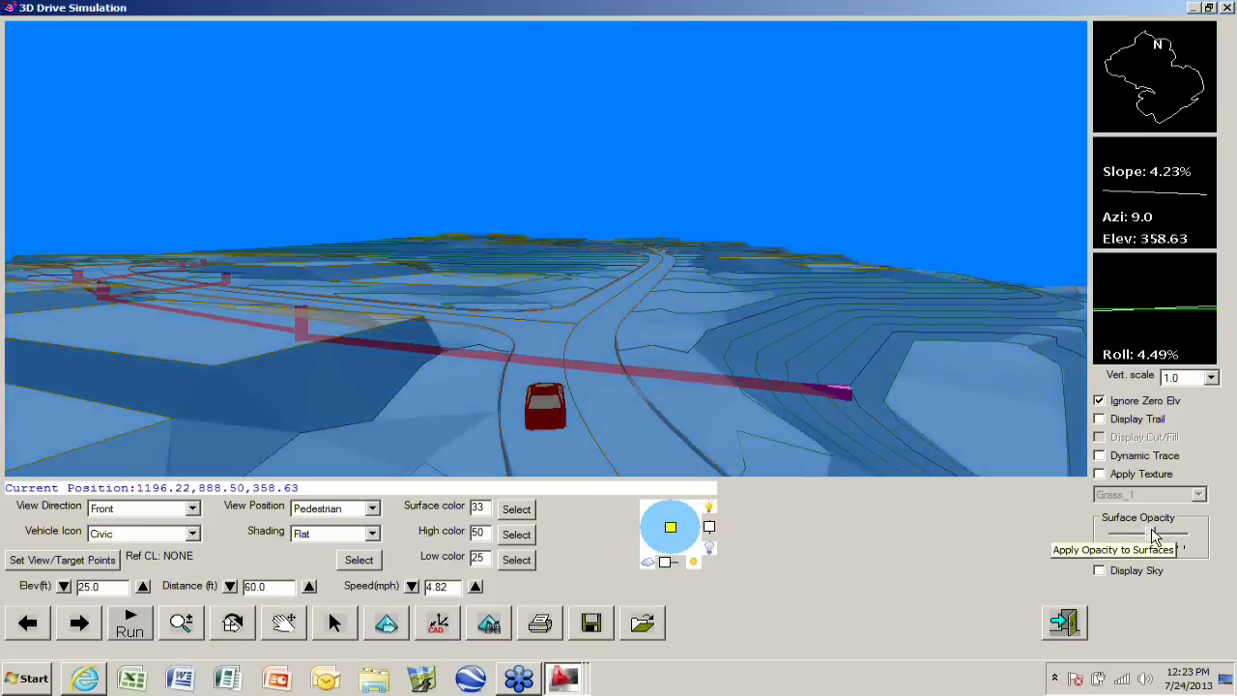
{"action": "left_click", "coordinate": [134, 623]}
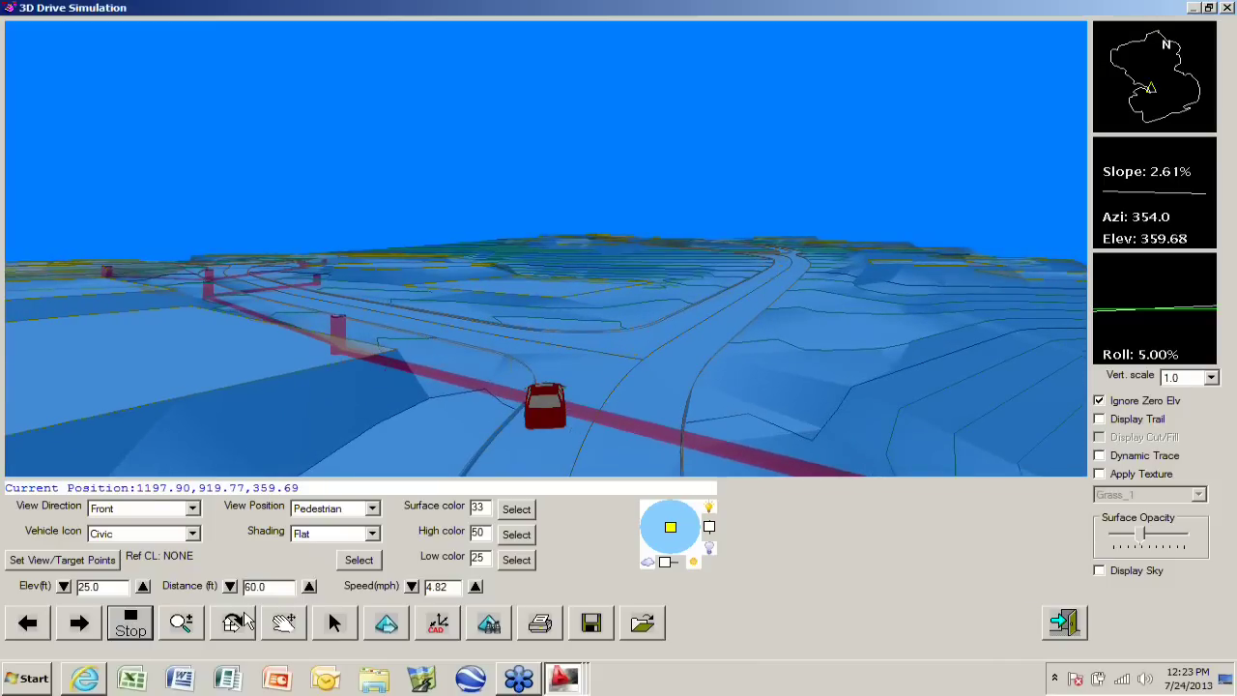
{"action": "left_click", "coordinate": [474, 586]}
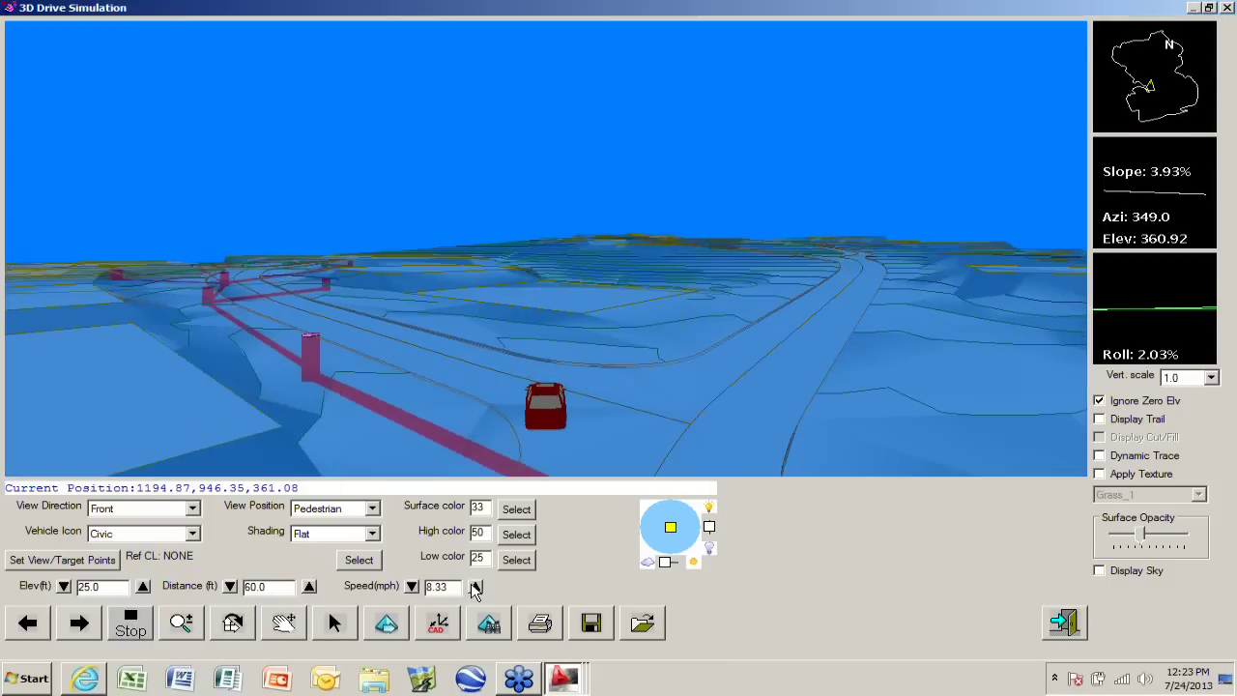
{"action": "left_click", "coordinate": [474, 586]}
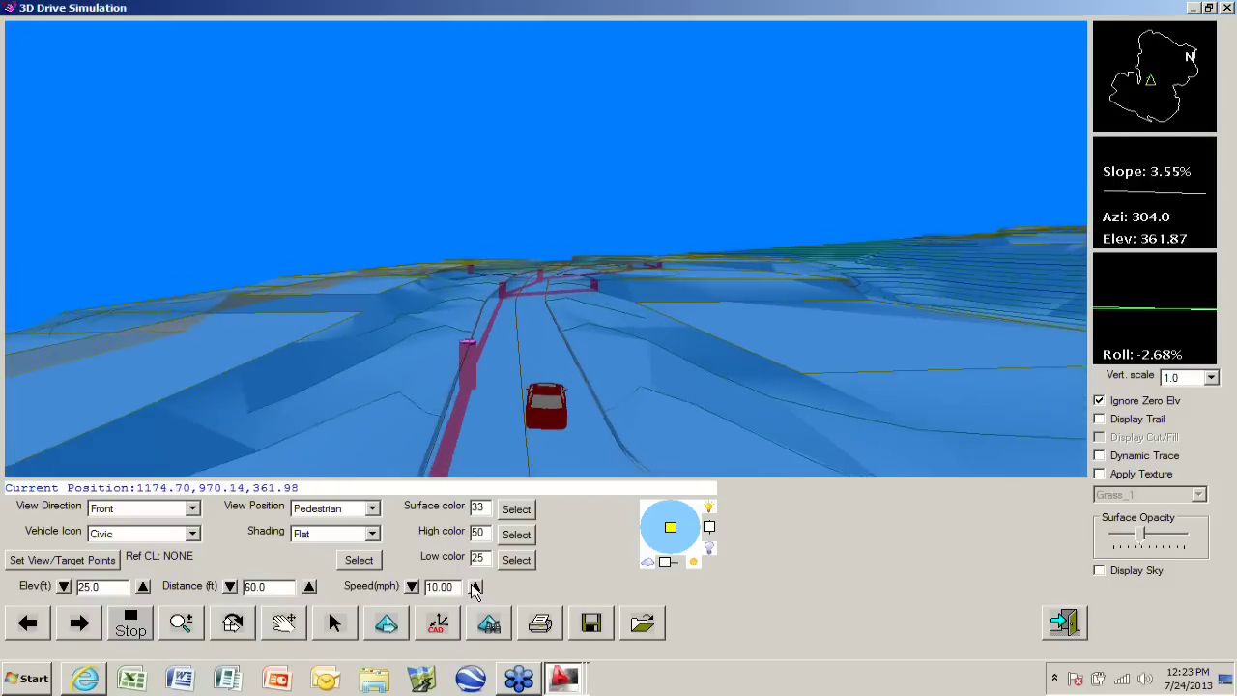
{"action": "left_click", "coordinate": [131, 623]}
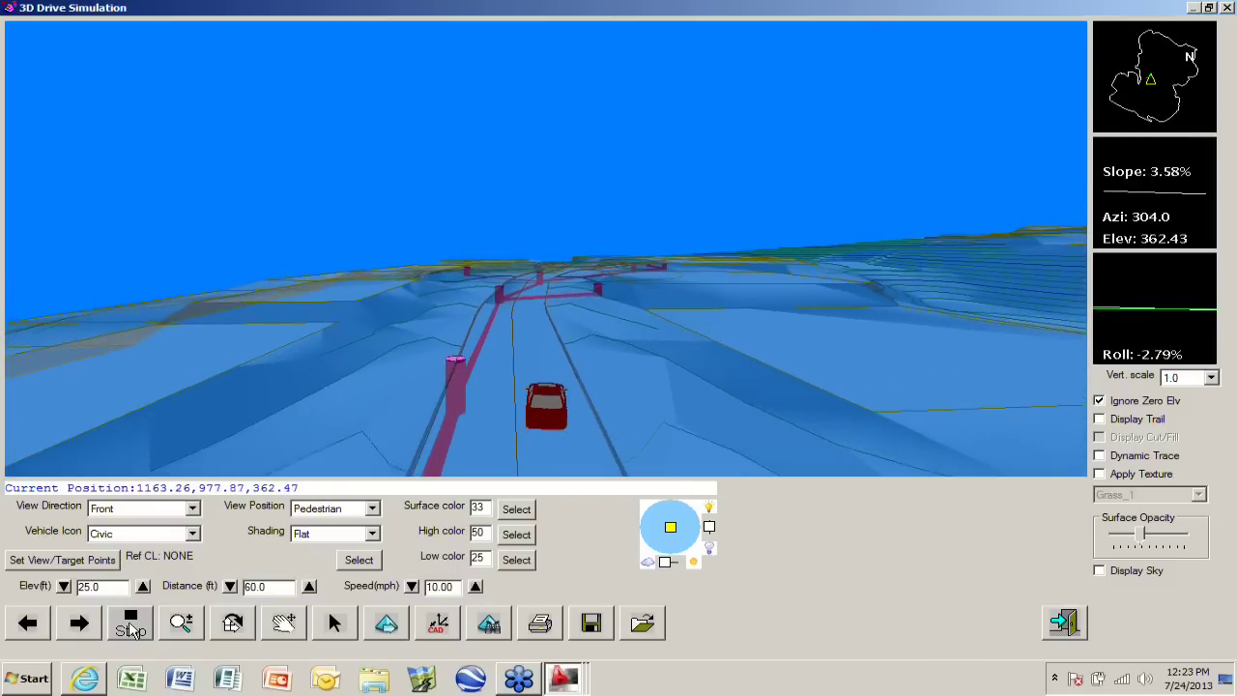
- Compare the road view at full surface opacity with the view at about half opacity, leaving the surface semi-transparent
{"action": "left_click", "coordinate": [1151, 534]}
{"action": "left_click_drag", "start_coordinate": [1155, 537], "coordinate": [1188, 539]}
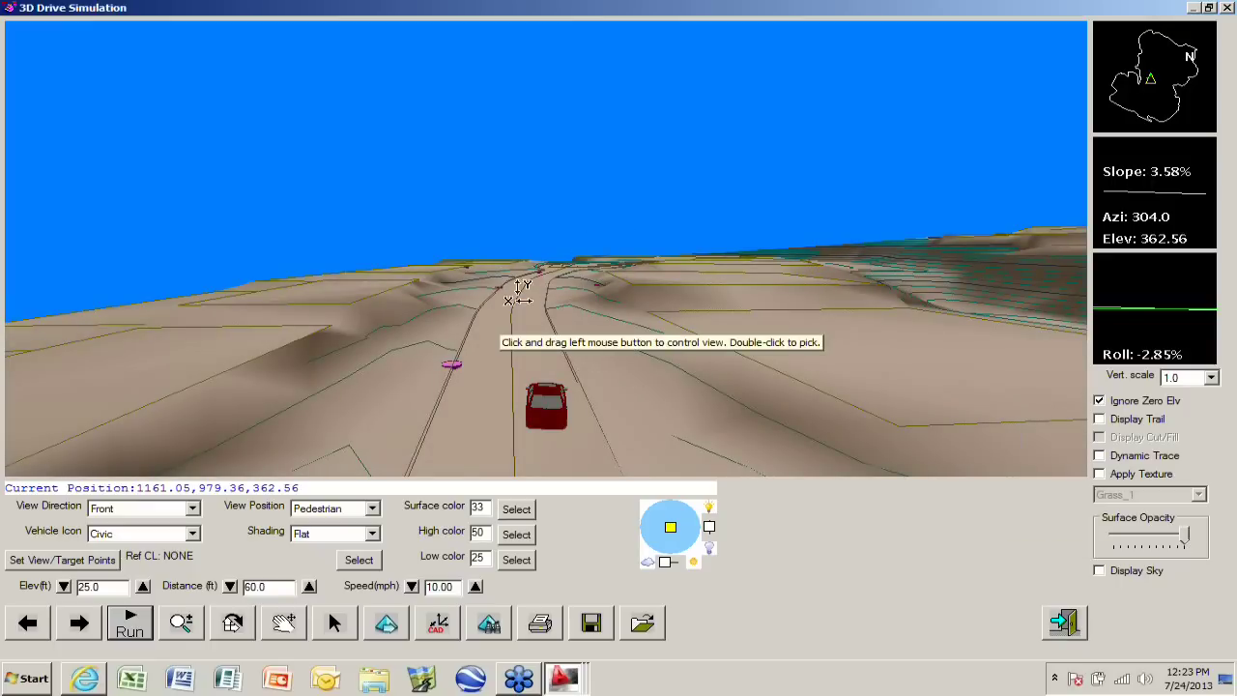
{"action": "left_click_drag", "start_coordinate": [1186, 544], "coordinate": [1155, 544]}
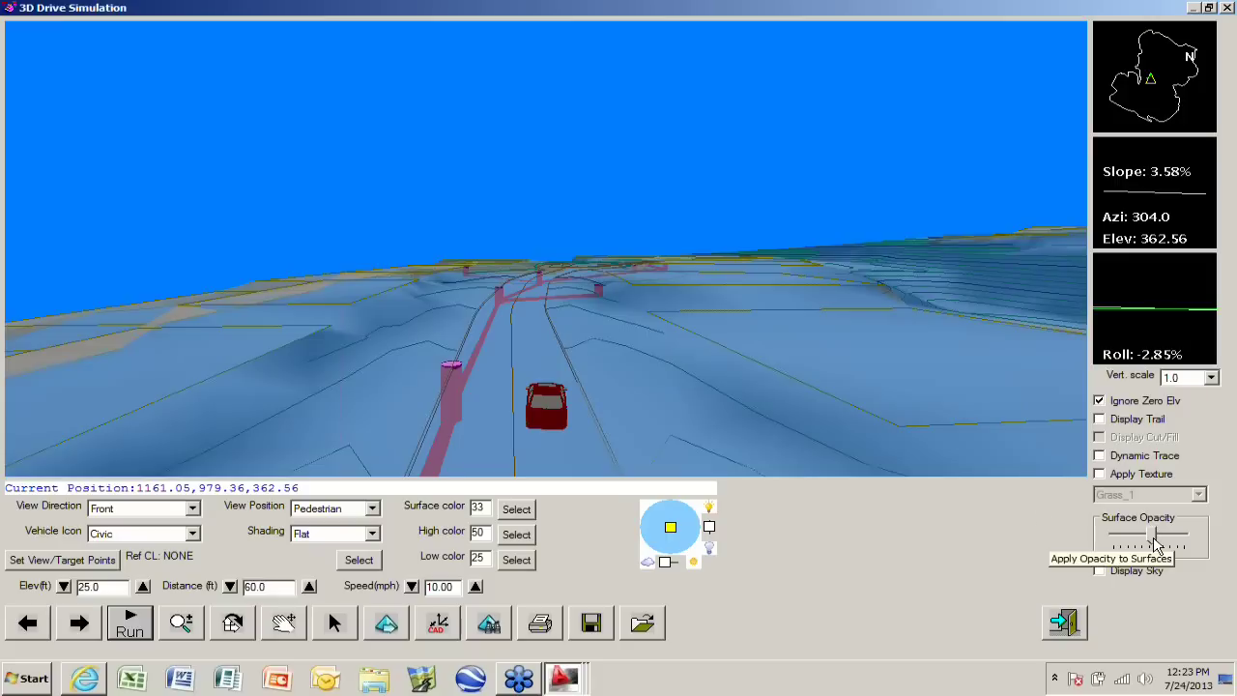
- Drive the car further along the road above the pipe network and close the 3D drive simulation
{"action": "left_click", "coordinate": [131, 628]}
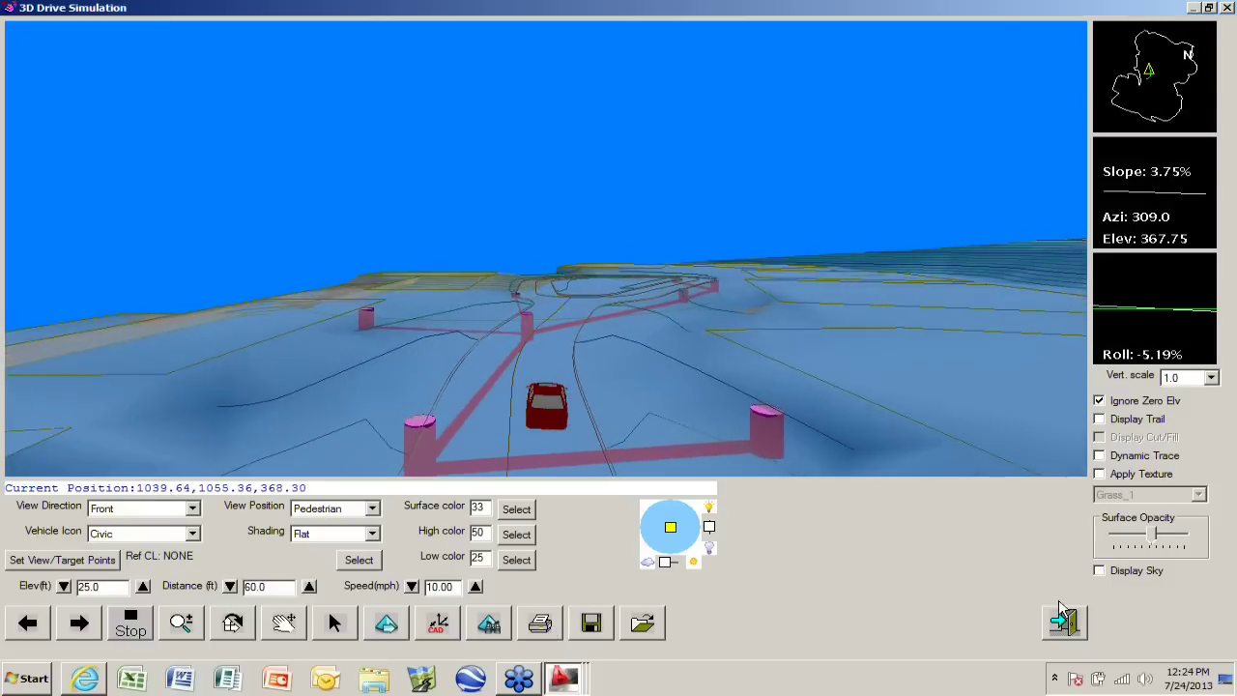
{"action": "left_click", "coordinate": [138, 626]}
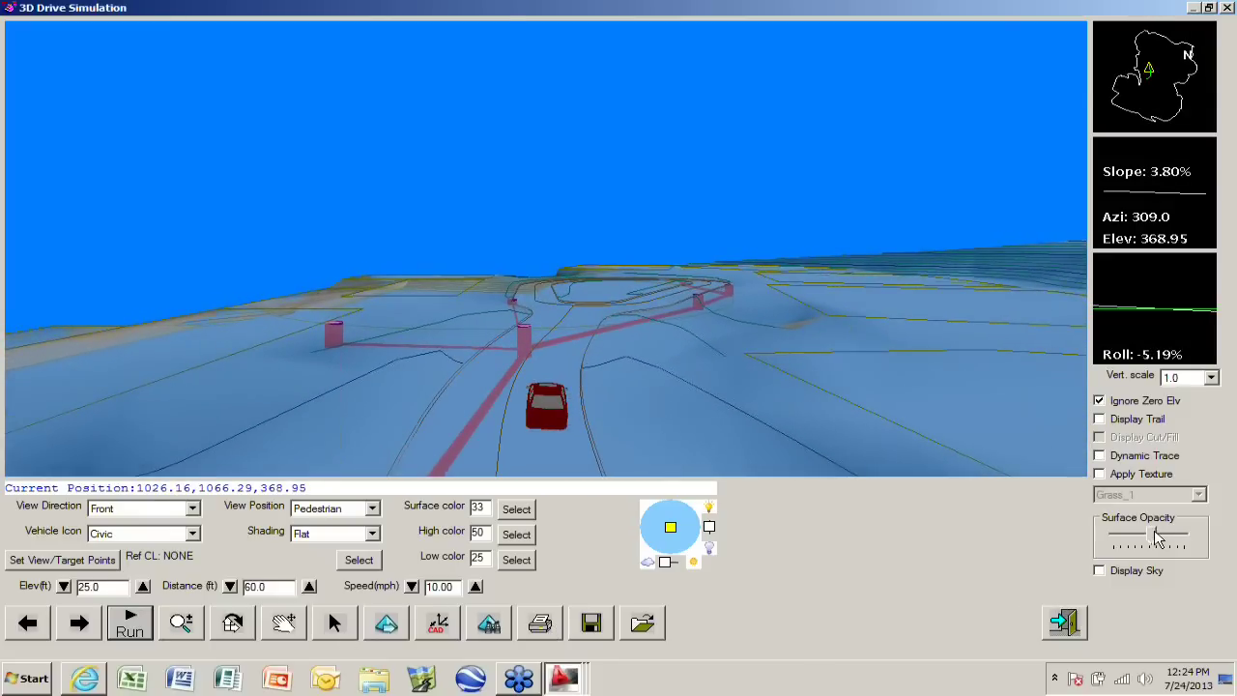
{"action": "mouse_move", "coordinate": [1157, 538]}
{"action": "left_mouse_down"}
{"action": "mouse_move", "coordinate": [1192, 543]}
{"action": "mouse_move", "coordinate": [1156, 541]}
{"action": "left_mouse_up"}
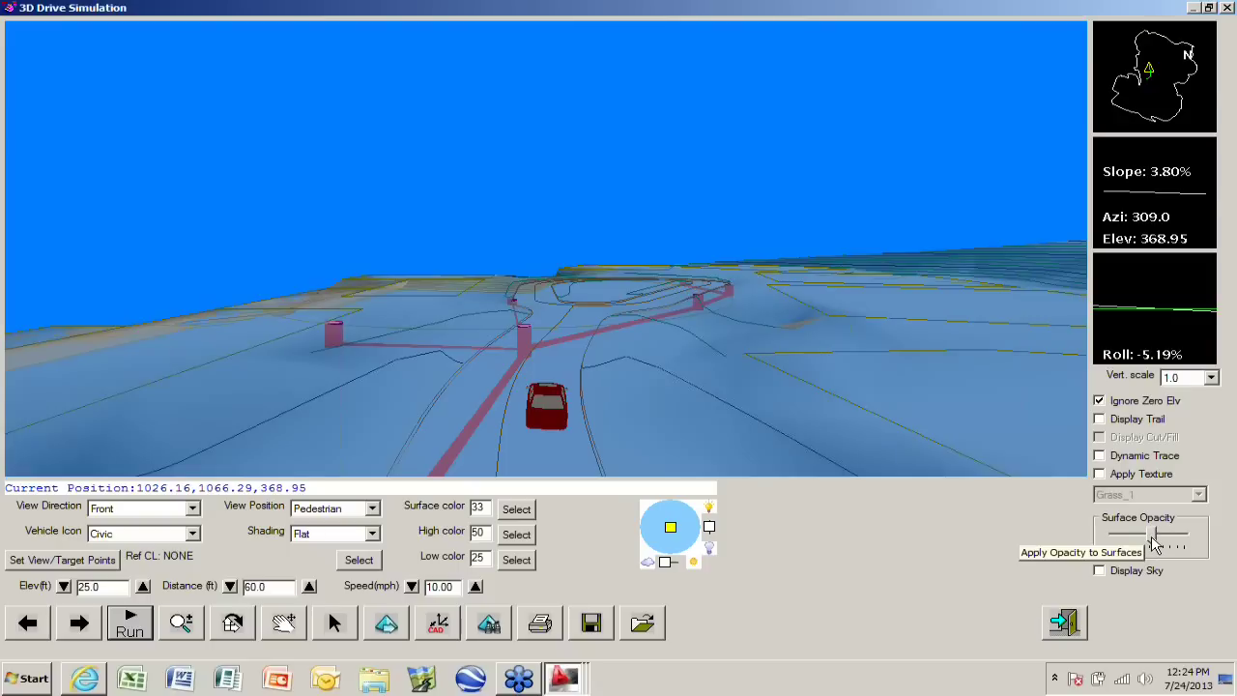
{"action": "mouse_move", "coordinate": [1154, 538]}
{"action": "left_mouse_down"}
{"action": "mouse_move", "coordinate": [1177, 545]}
{"action": "mouse_move", "coordinate": [1153, 545]}
{"action": "left_mouse_up"}
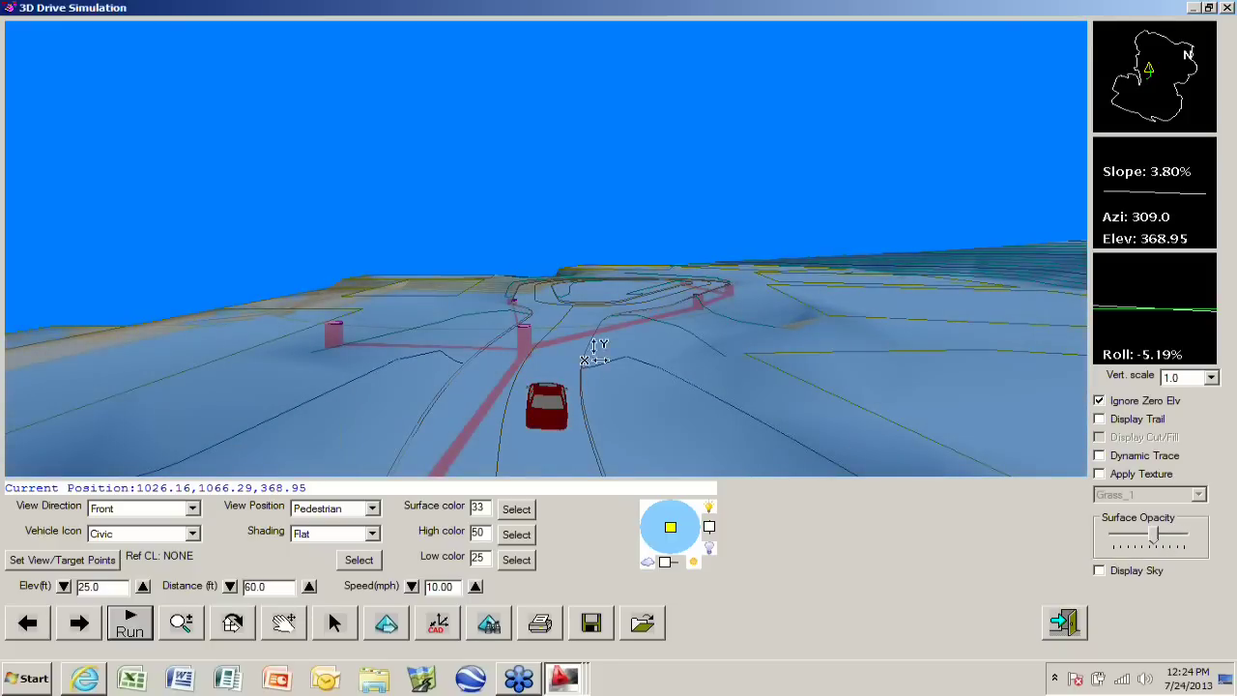
{"action": "left_click", "coordinate": [1062, 624]}
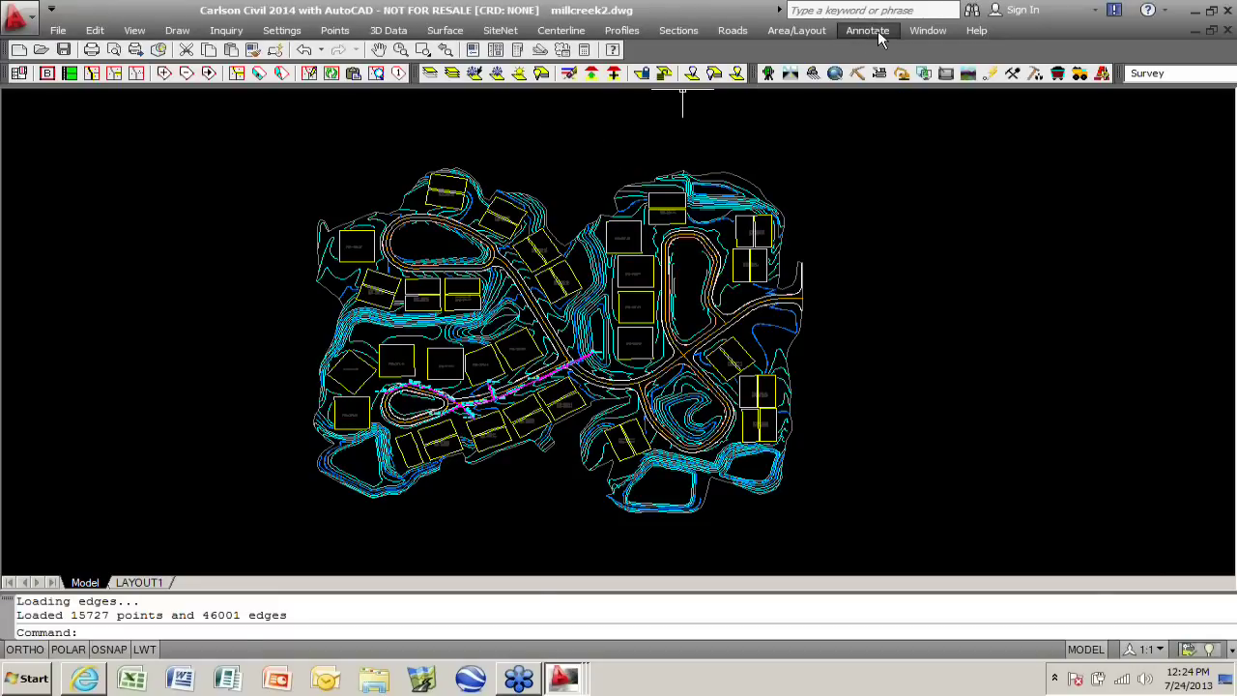
- Switch to the RoadNET.dwg drawing and review the Road1.tpl design template
{"action": "left_click", "coordinate": [933, 35]}
{"action": "left_click", "coordinate": [991, 266]}
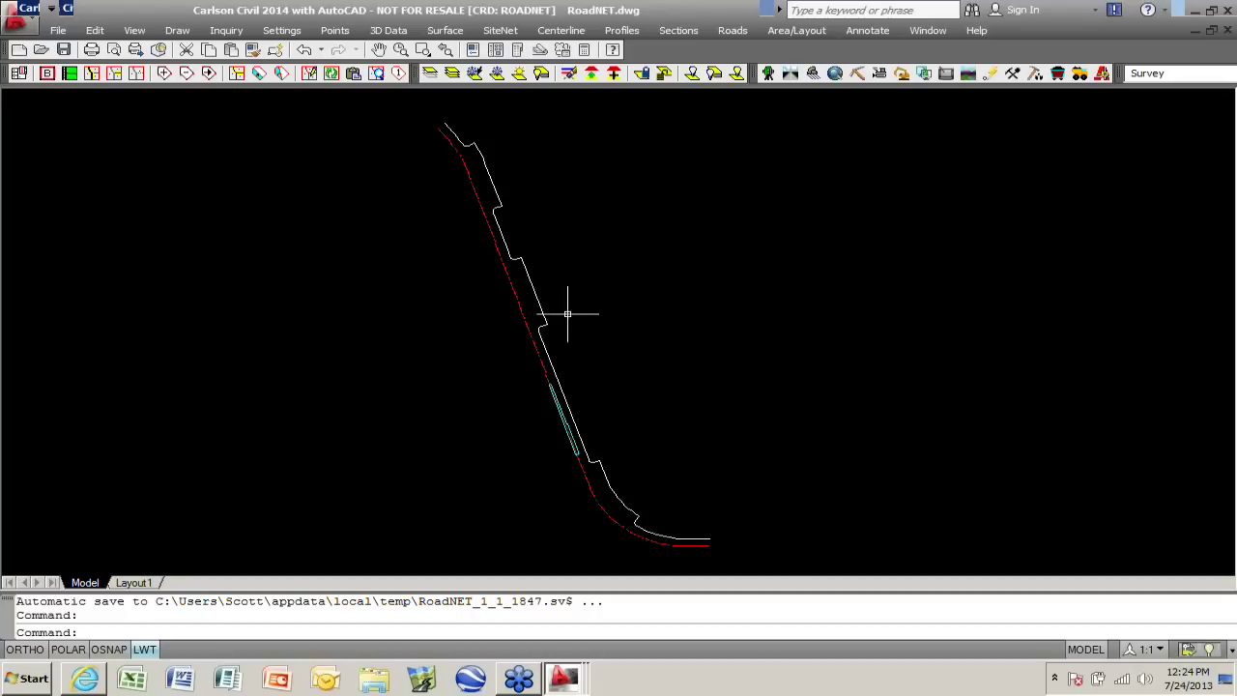
{"action": "left_click", "coordinate": [624, 30]}
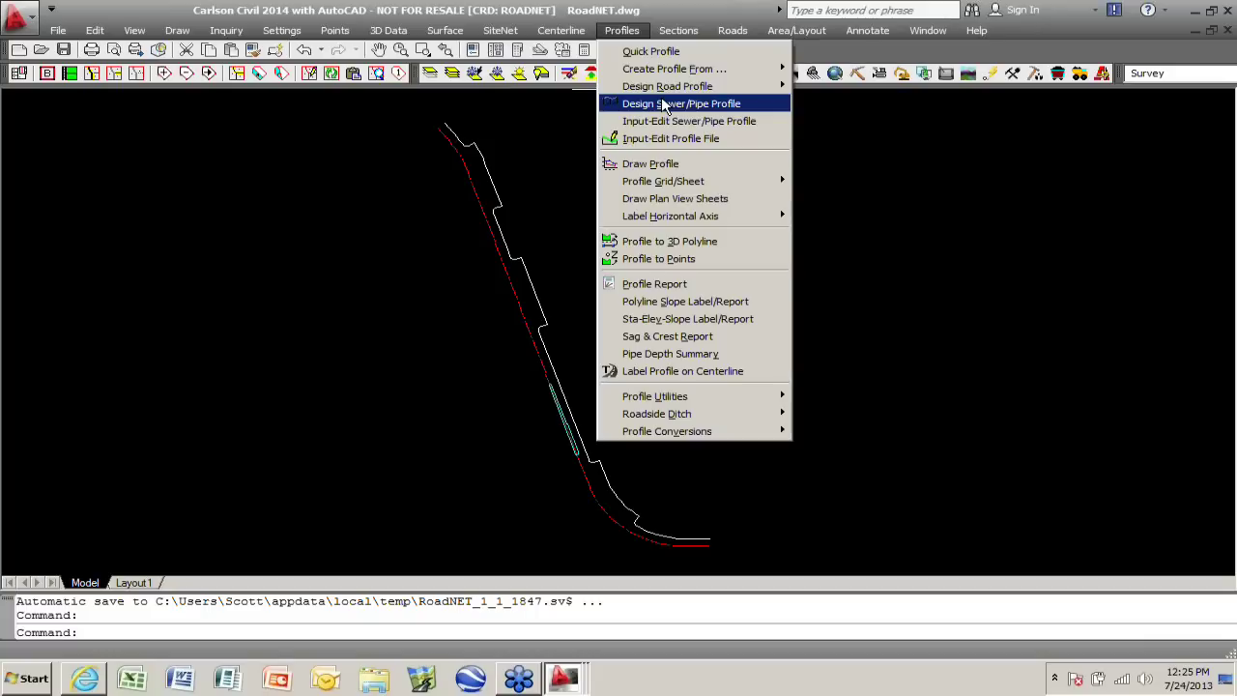
{"action": "mouse_move", "coordinate": [732, 30]}
{"action": "left_click", "coordinate": [749, 52]}
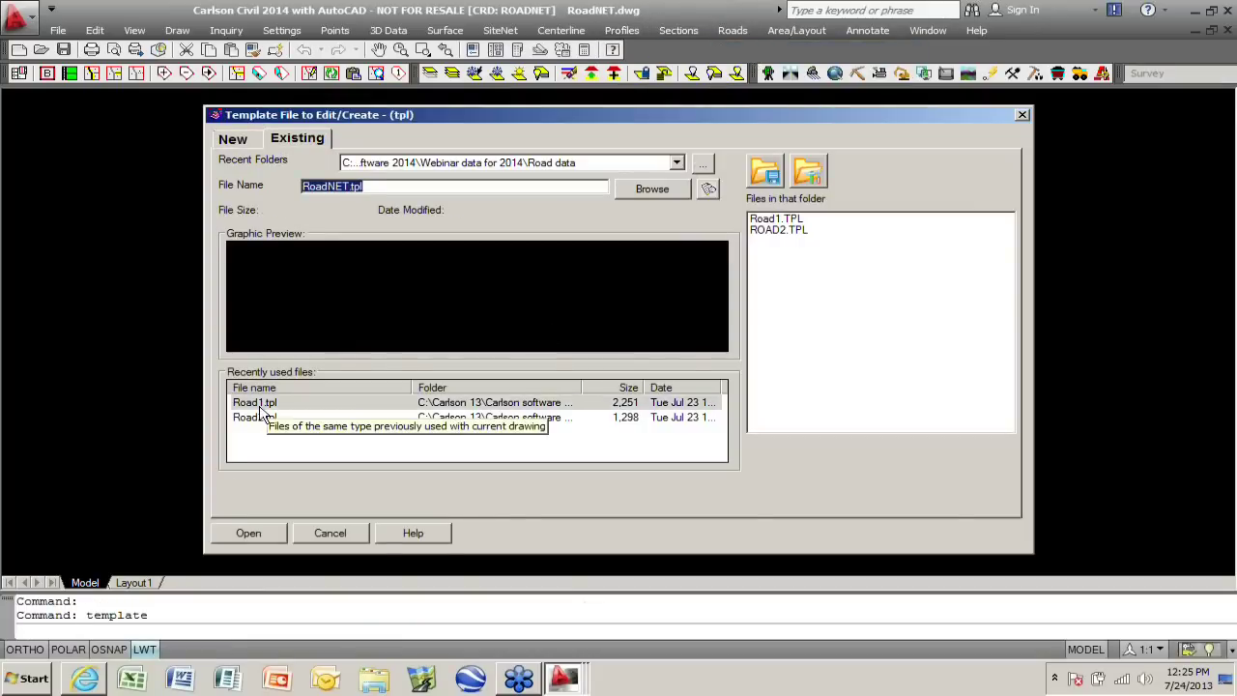
{"action": "left_click", "coordinate": [256, 403]}
{"action": "left_click", "coordinate": [251, 533]}
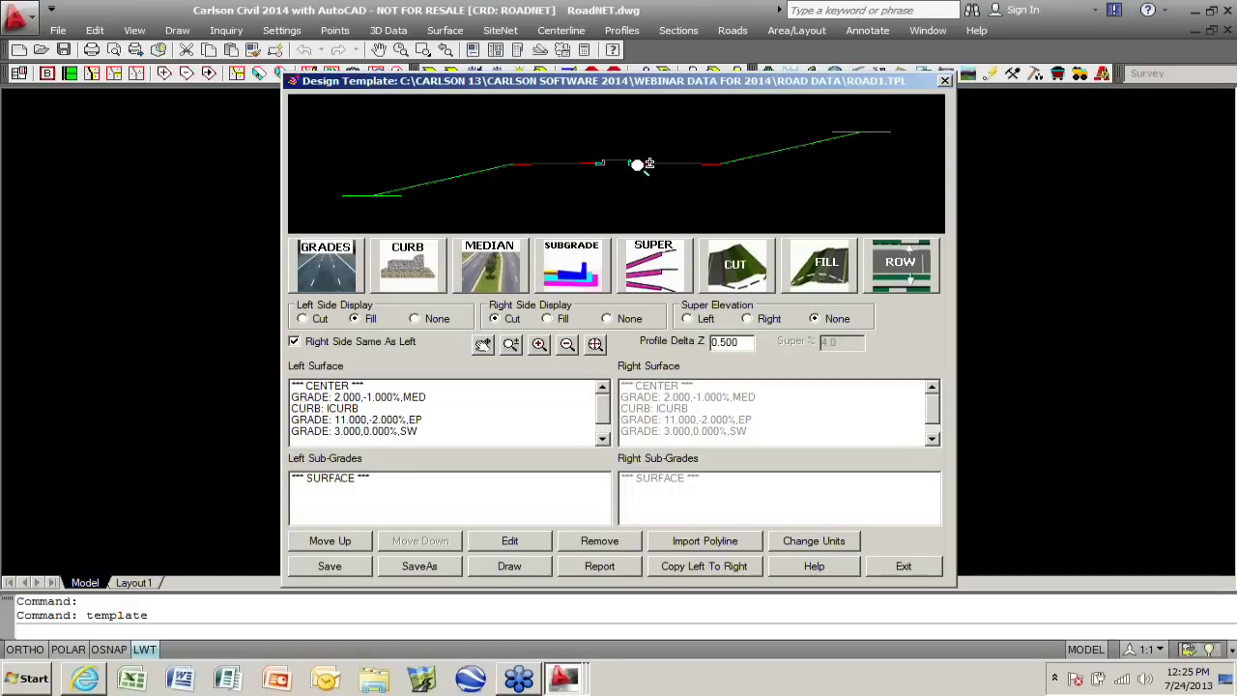
{"action": "left_click", "coordinate": [898, 567]}
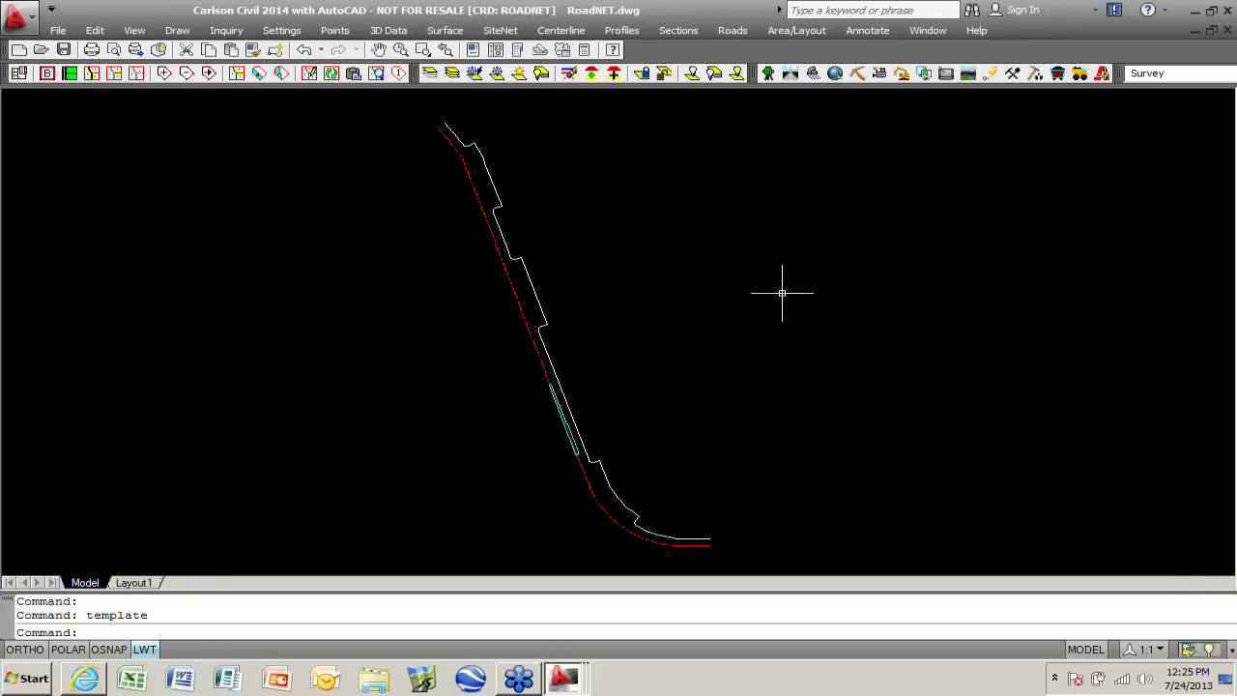
- Open the ROAD1 road network and review its process and output settings without changing them
{"action": "left_click", "coordinate": [740, 34]}
{"action": "left_click", "coordinate": [748, 320]}
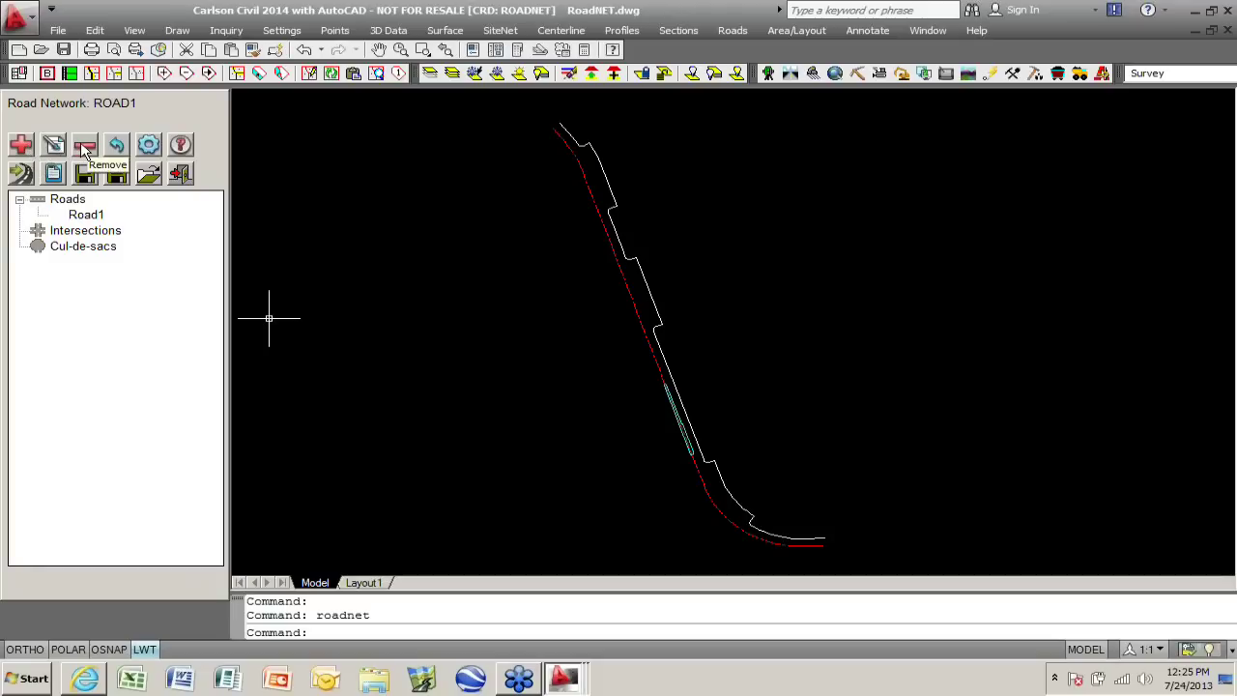
{"action": "left_click", "coordinate": [148, 145]}
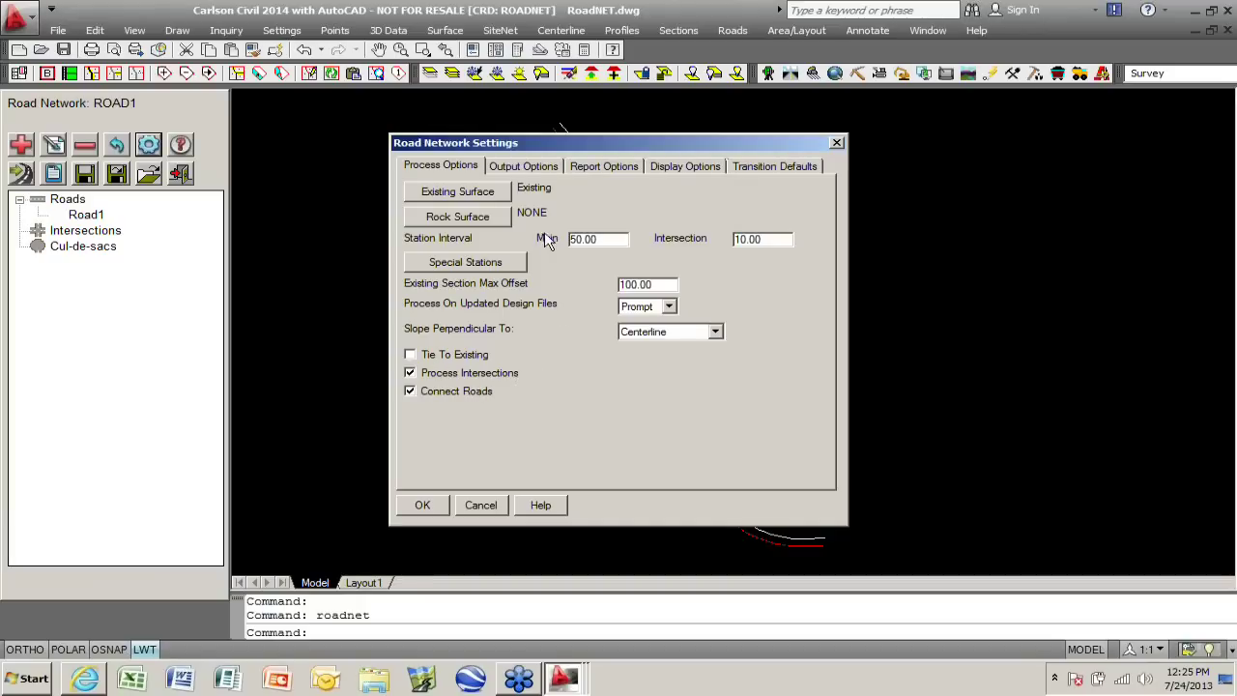
{"action": "left_click", "coordinate": [529, 172]}
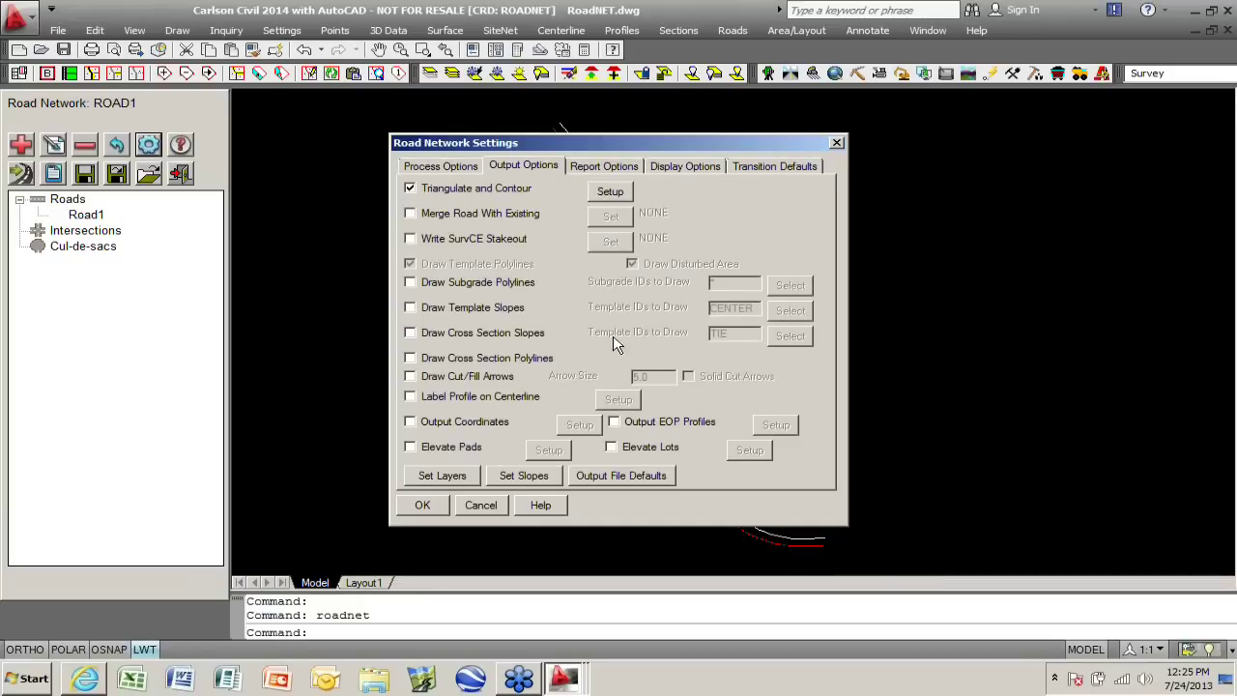
{"action": "left_click", "coordinate": [480, 505]}
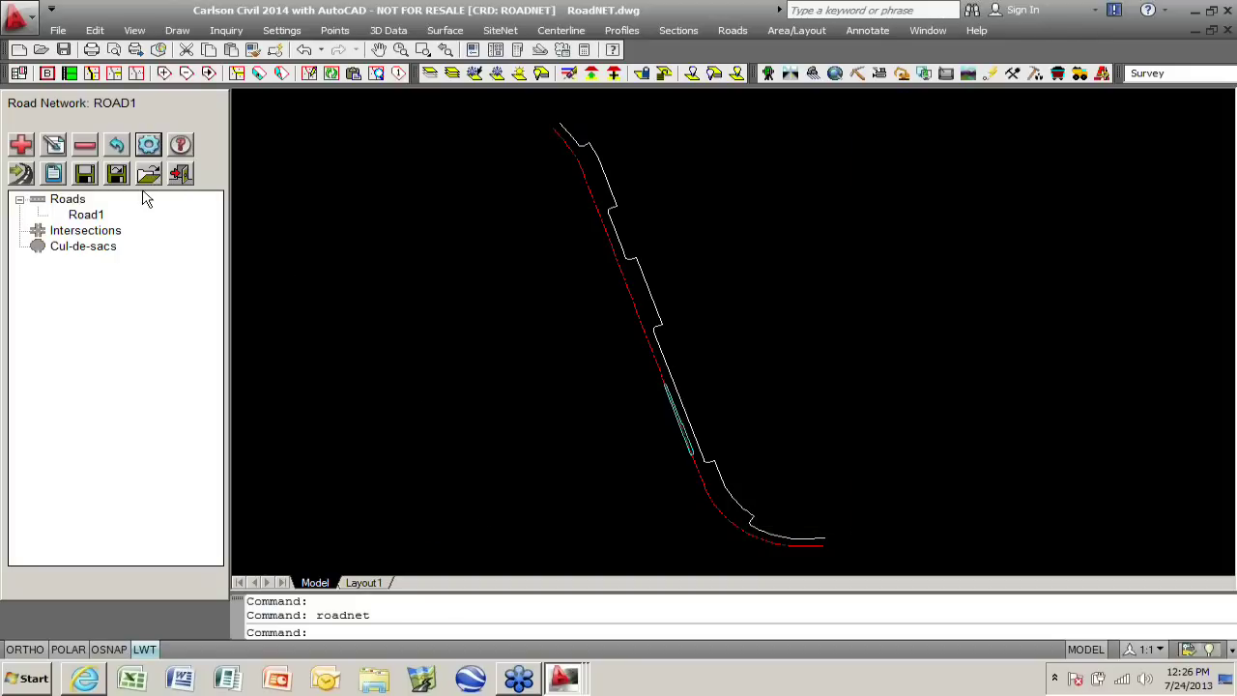
- Review Road1's required, optional input and output file assignments, including its template point centerline, and accept them unchanged
{"action": "left_click", "coordinate": [94, 218]}
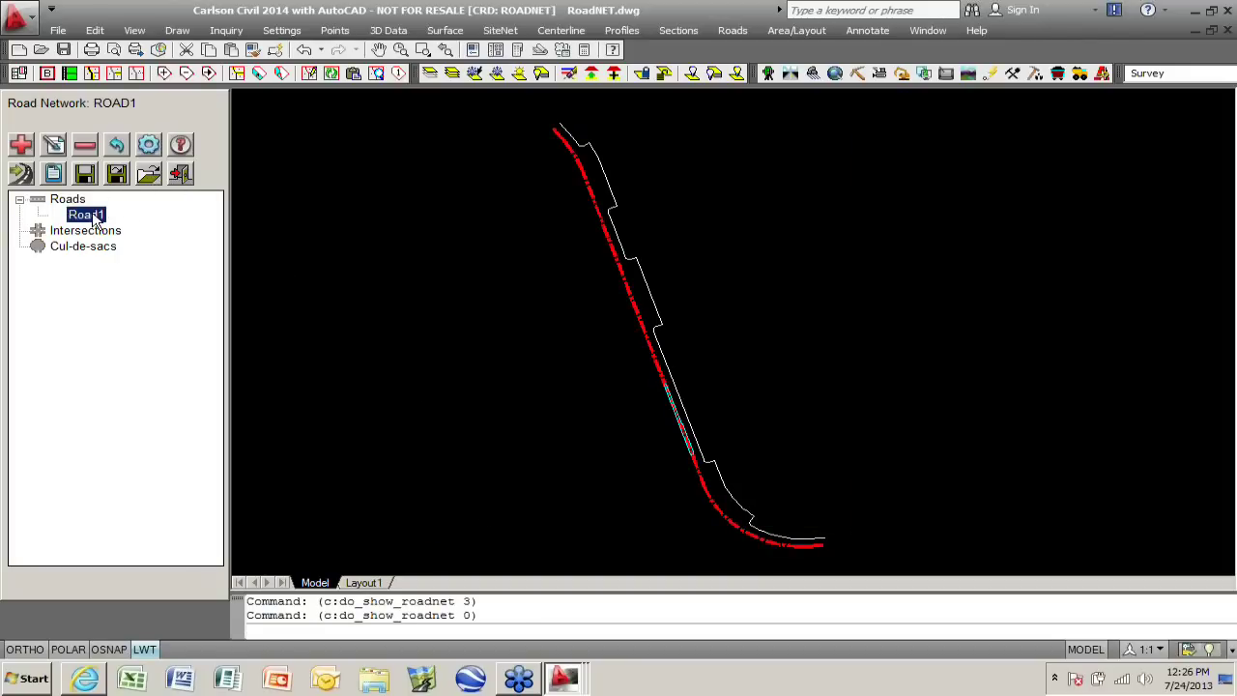
{"action": "double_click", "coordinate": [94, 217]}
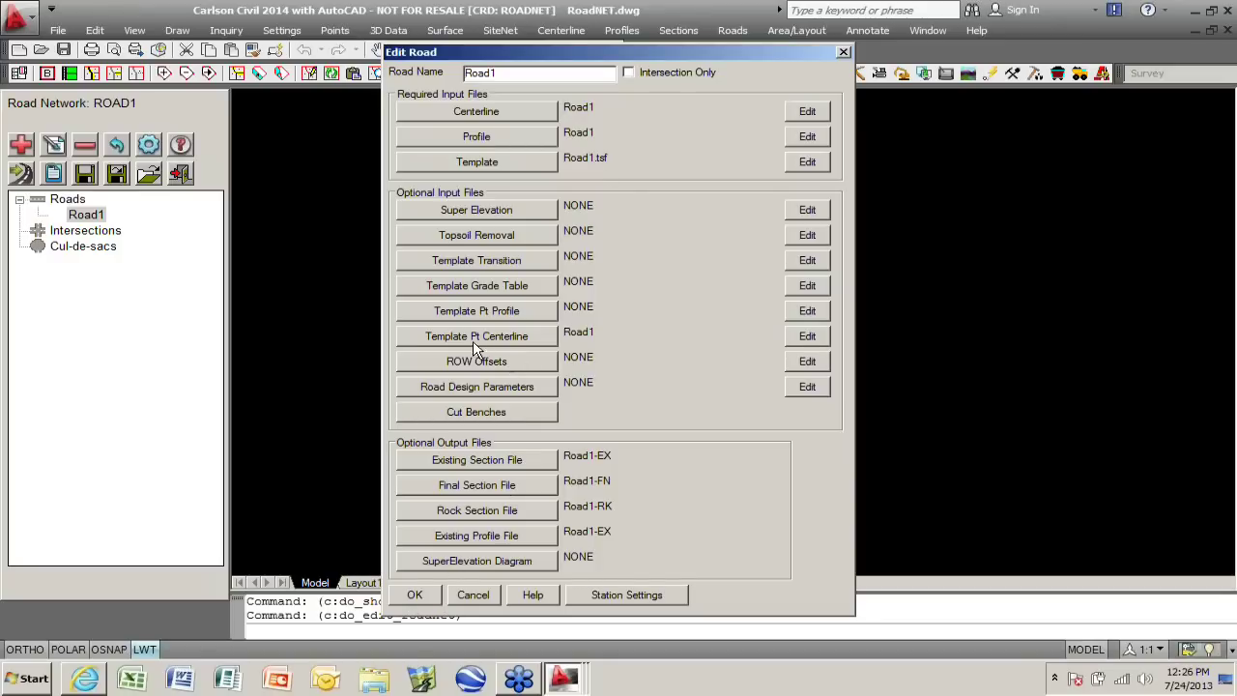
{"action": "left_click", "coordinate": [414, 594]}
- Process the ROAD1 network to build the proposed road surface with its median island and turn lanes
{"action": "scroll", "coordinate": [676, 425], "scroll_direction": "up", "scroll_amount": 5}
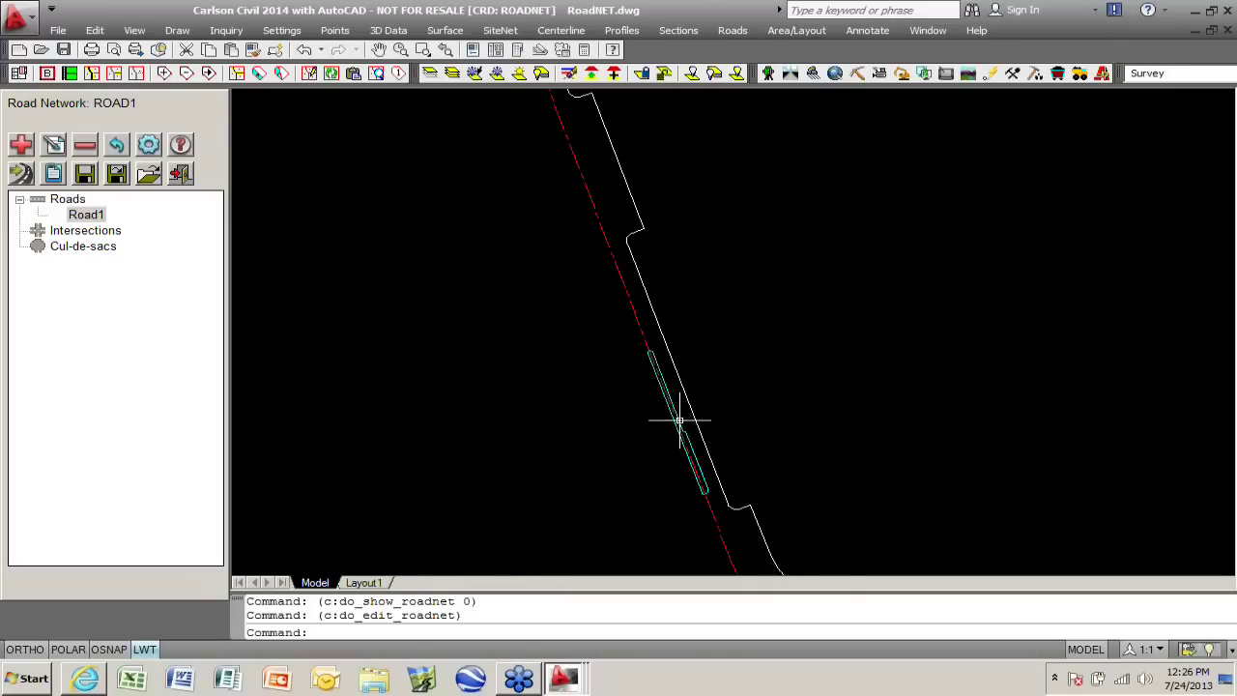
{"action": "middle_click_drag", "start_coordinate": [673, 447], "coordinate": [505, 135]}
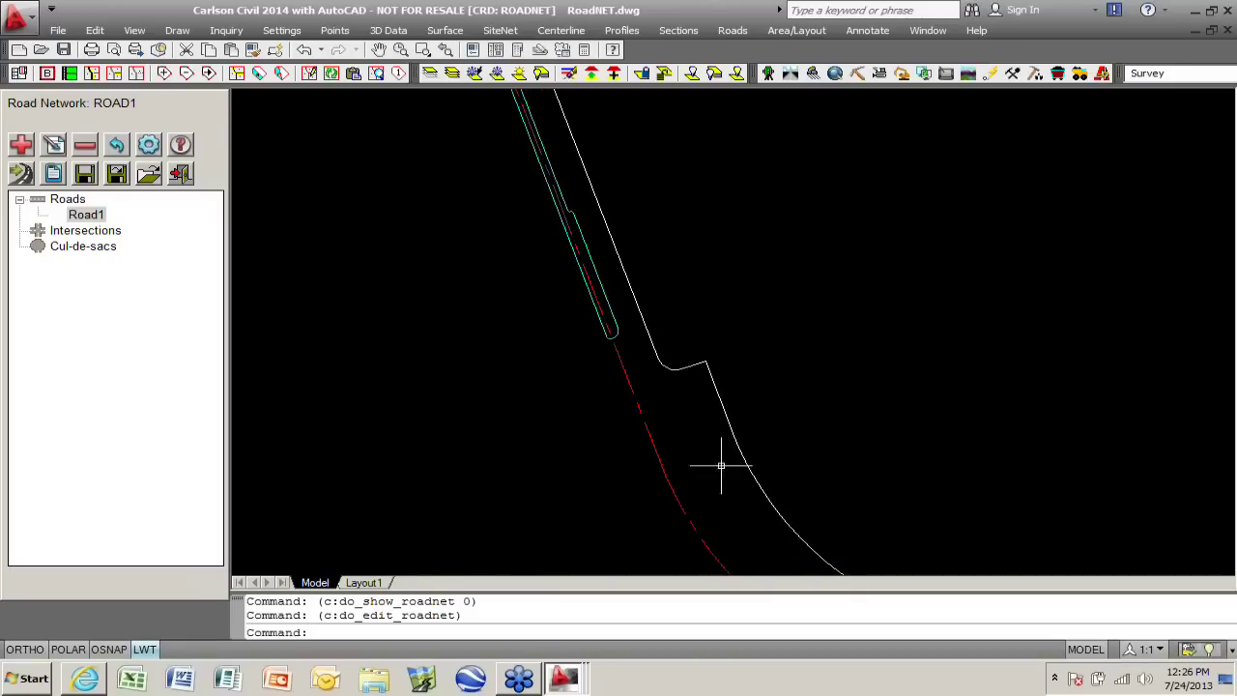
{"action": "scroll", "coordinate": [695, 379], "scroll_direction": "up", "scroll_amount": 5}
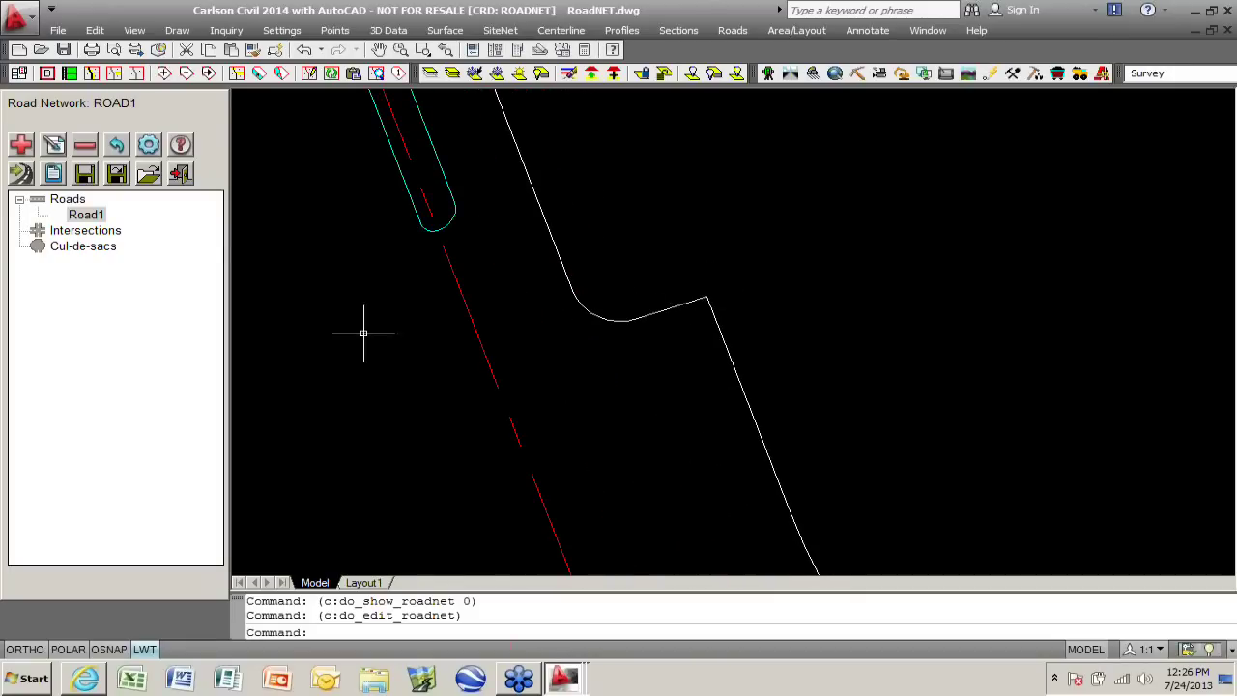
{"action": "left_click", "coordinate": [21, 176]}
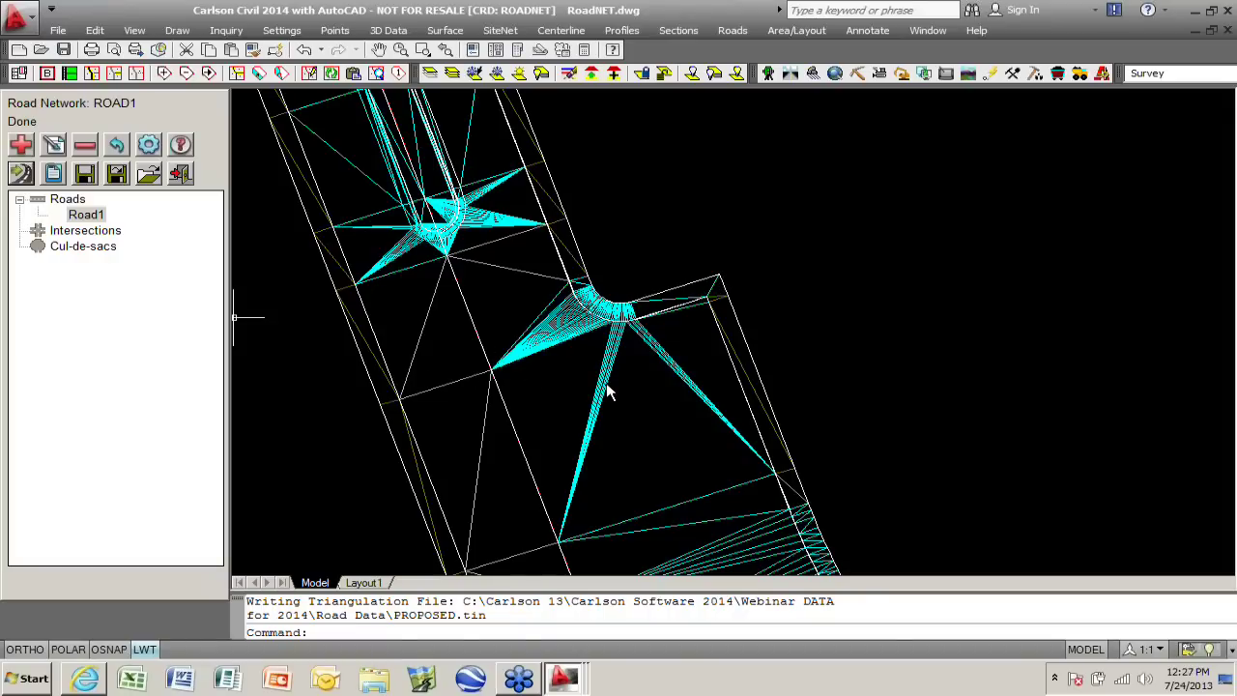
- Examine the processed triangulation around the median island and lane widenings, and along the full road
{"action": "scroll", "coordinate": [641, 414], "scroll_direction": "down", "scroll_amount": 4}
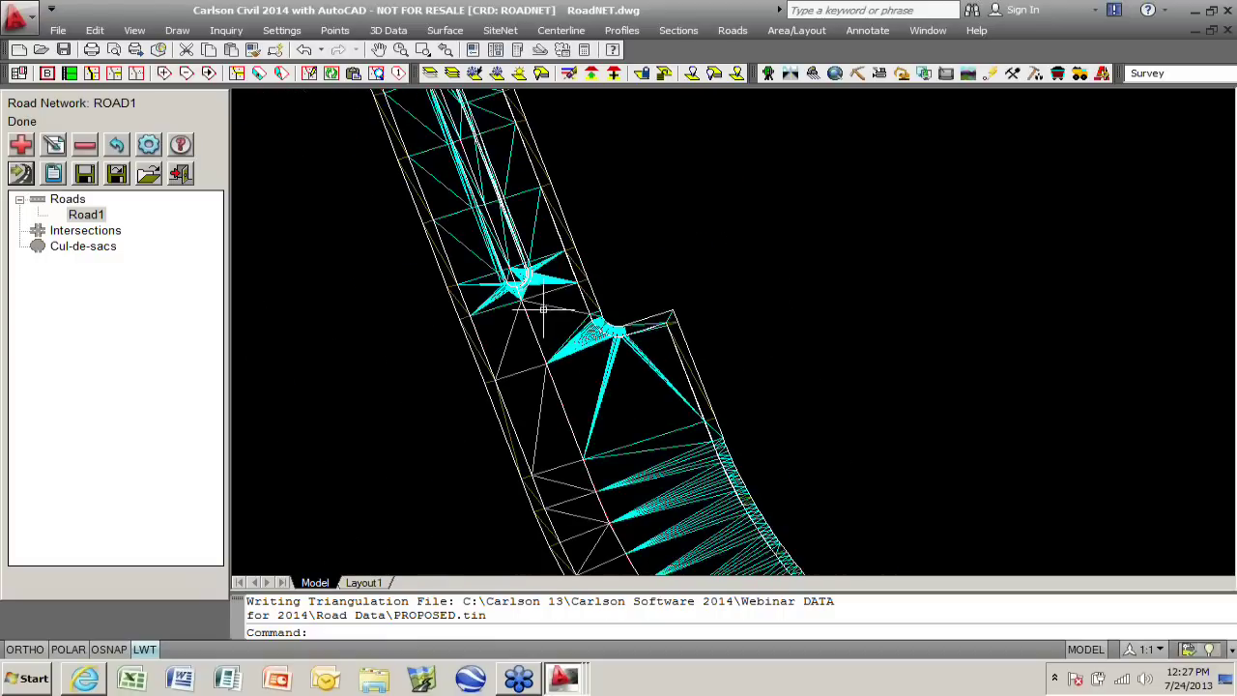
{"action": "middle_click_drag", "start_coordinate": [543, 310], "coordinate": [558, 439]}
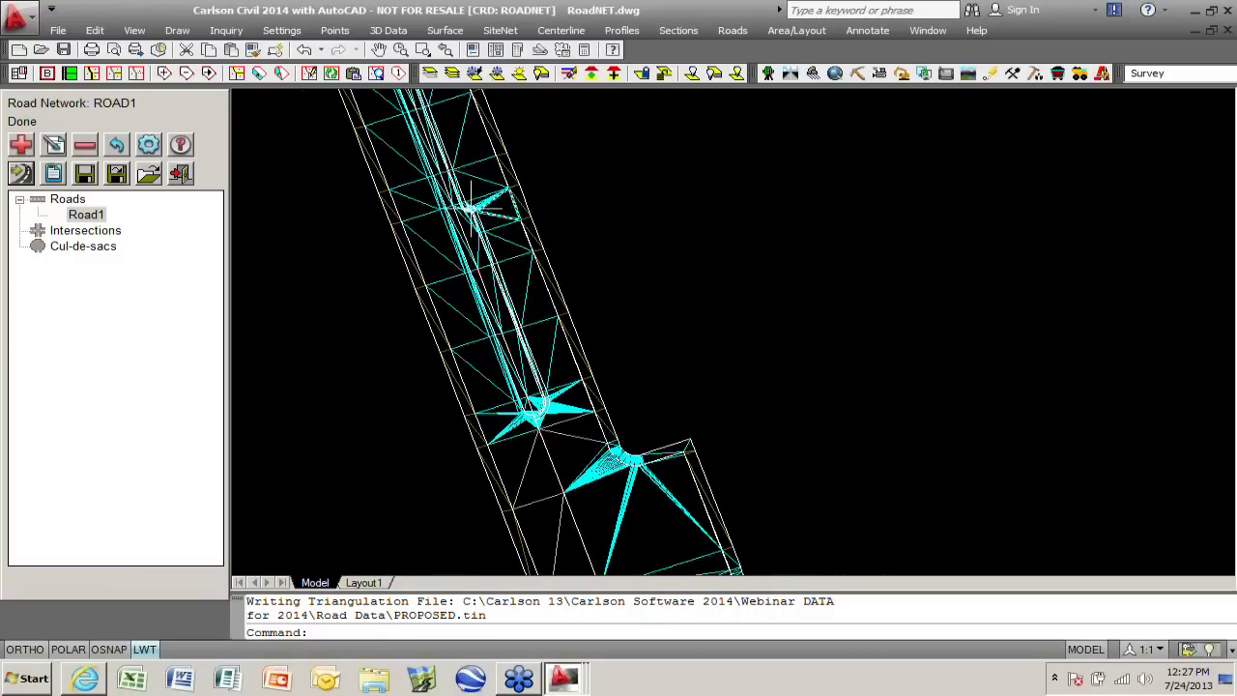
{"action": "scroll", "coordinate": [492, 283], "scroll_direction": "up", "scroll_amount": 2}
{"action": "scroll", "coordinate": [493, 326], "scroll_direction": "down", "scroll_amount": 2}
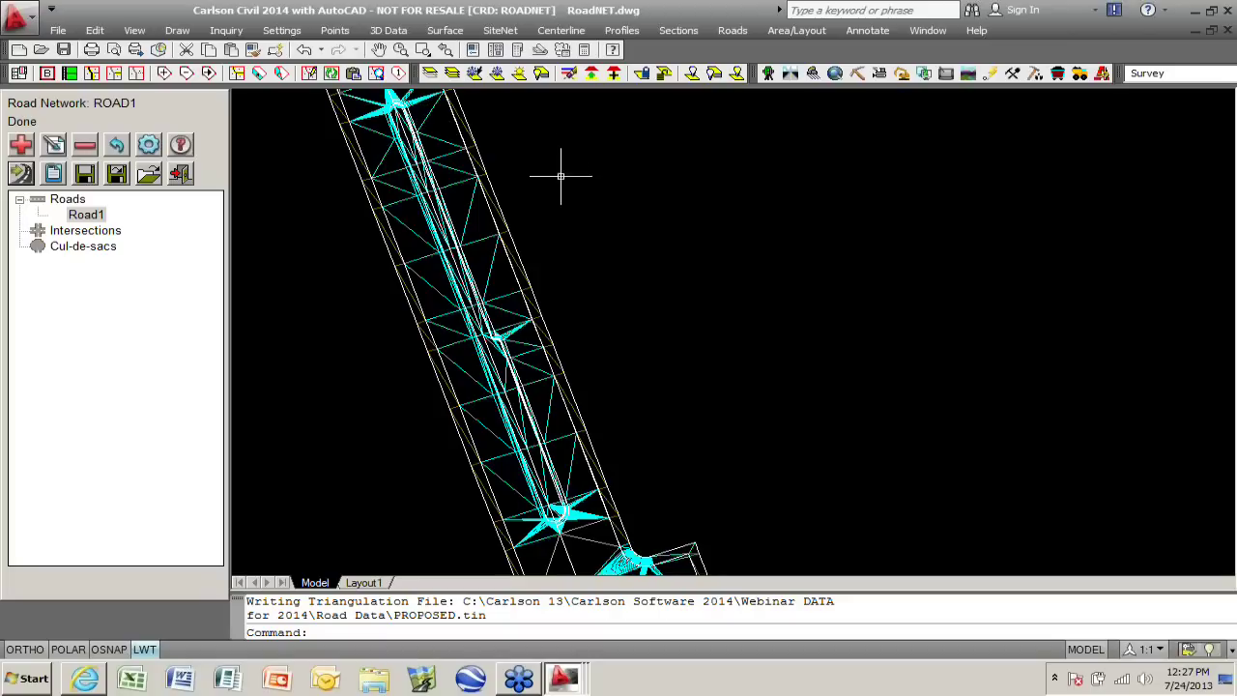
{"action": "scroll", "coordinate": [577, 367], "scroll_direction": "down", "scroll_amount": 3}
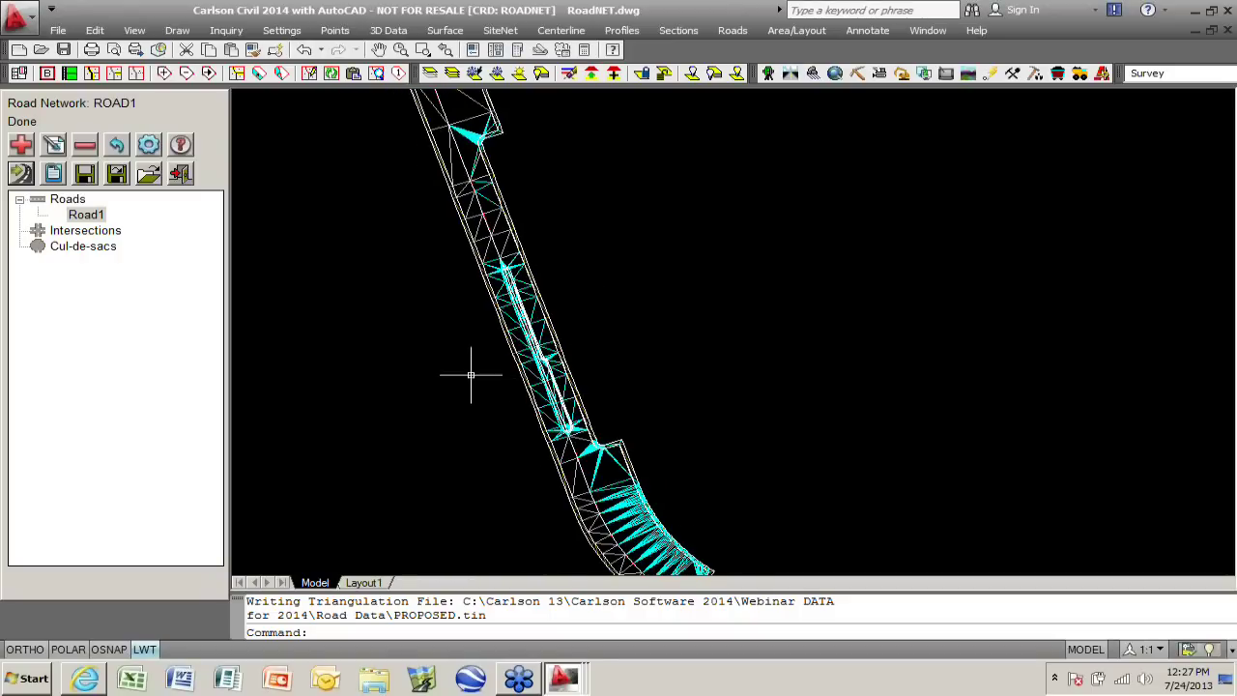
{"action": "scroll", "coordinate": [472, 362], "scroll_direction": "down", "scroll_amount": 2}
{"action": "middle_click_drag", "start_coordinate": [348, 230], "coordinate": [407, 278]}
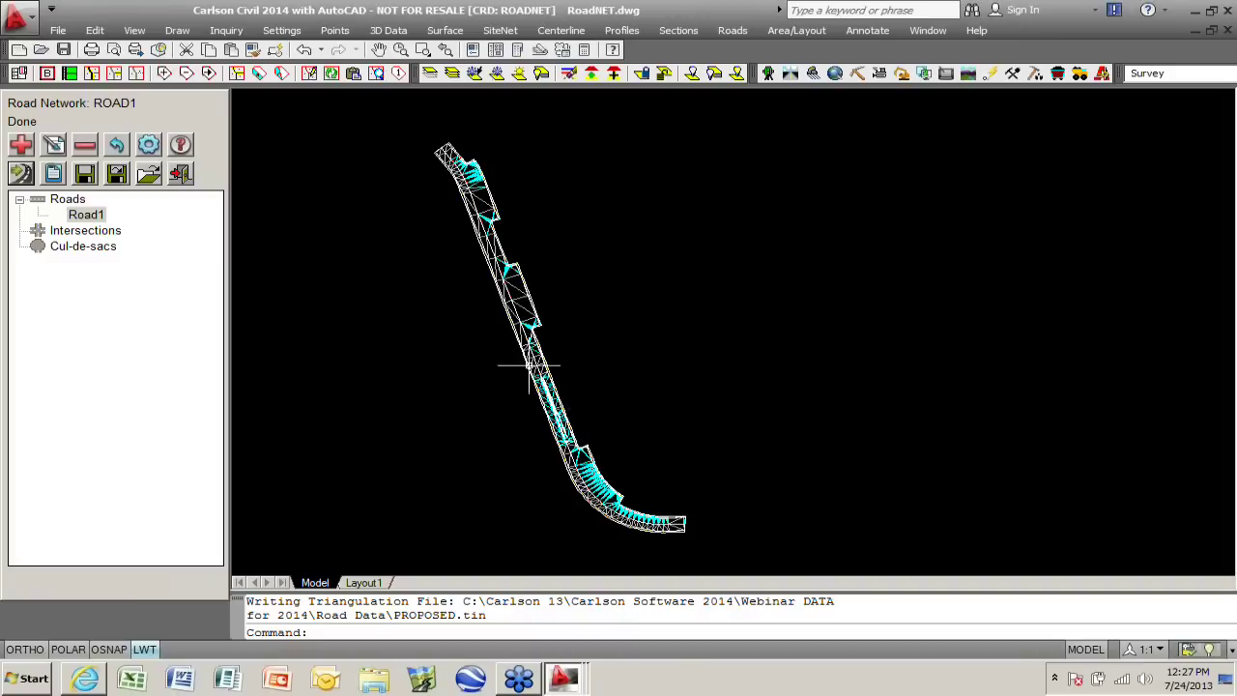
- Show all the processed road entities in the 3D Viewer Window with shaded faces
{"action": "left_click", "coordinate": [135, 32]}
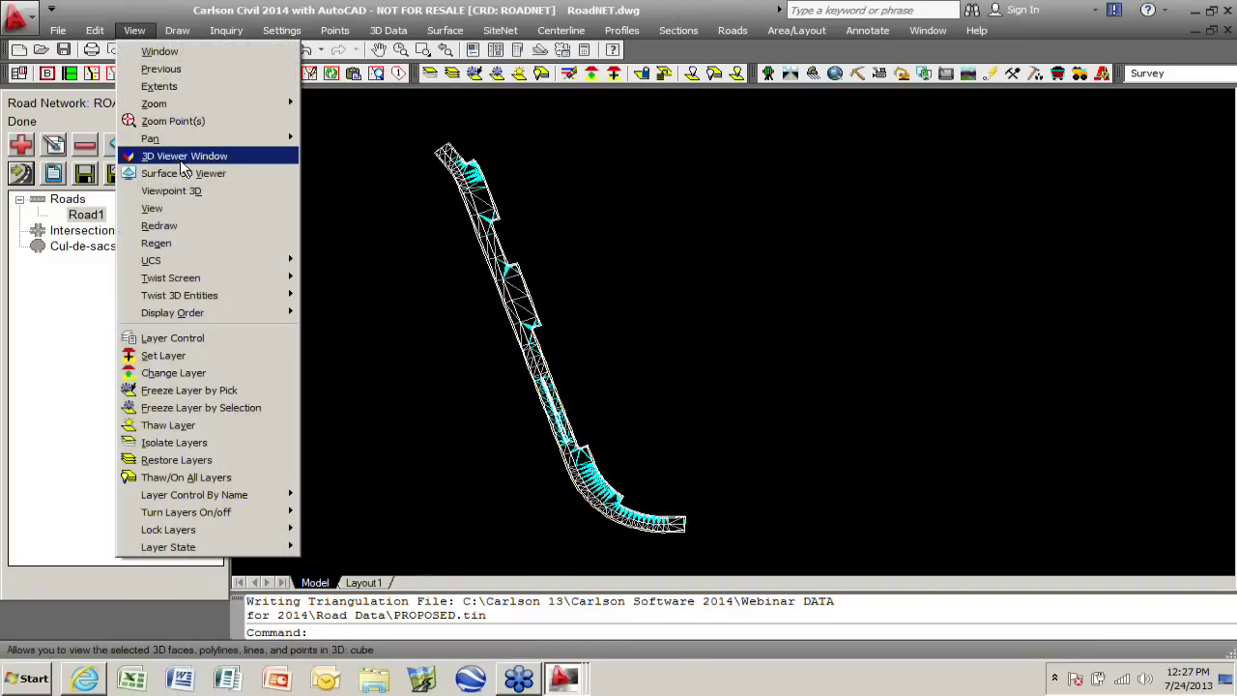
{"action": "left_click", "coordinate": [174, 155]}
{"action": "left_click", "coordinate": [396, 126]}
{"action": "left_click", "coordinate": [730, 553]}
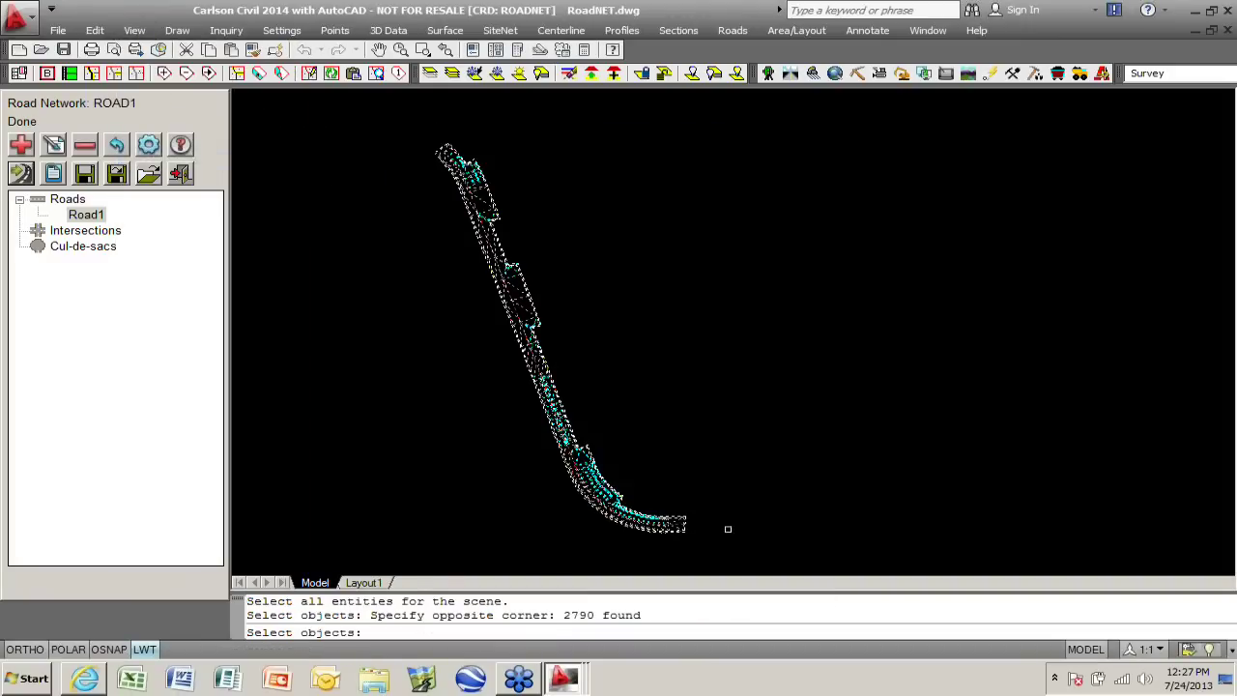
{"action": "key", "text": "Return"}
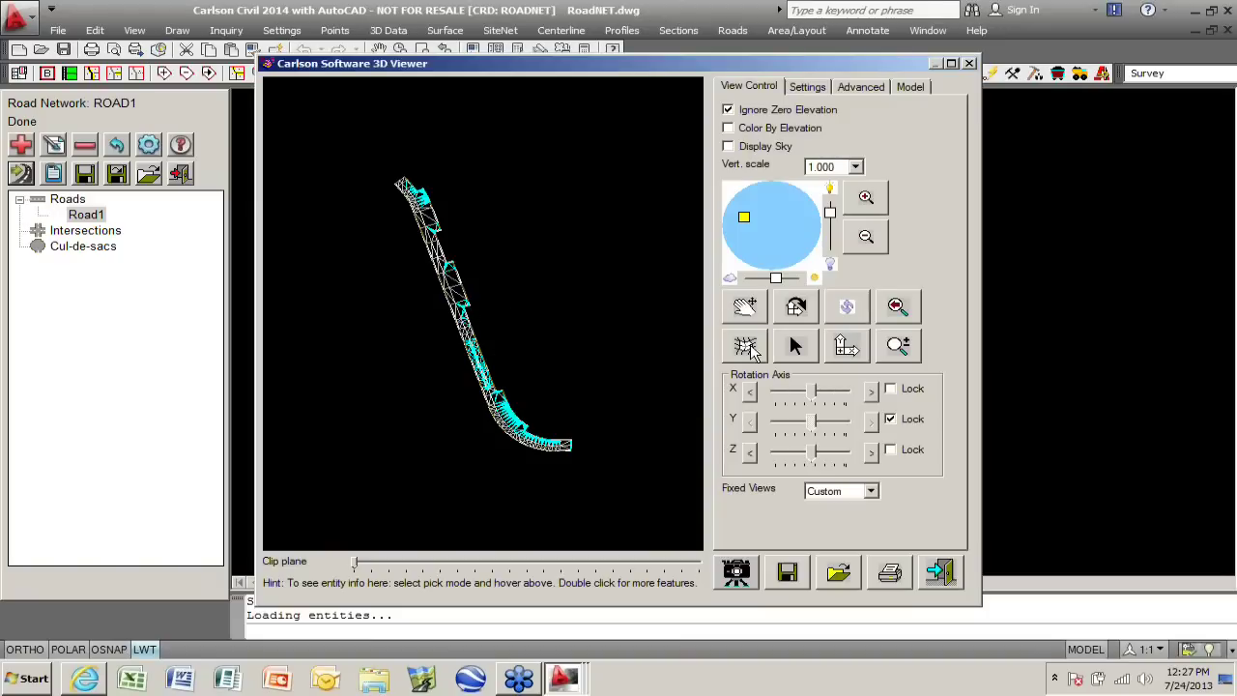
{"action": "left_click", "coordinate": [744, 345]}
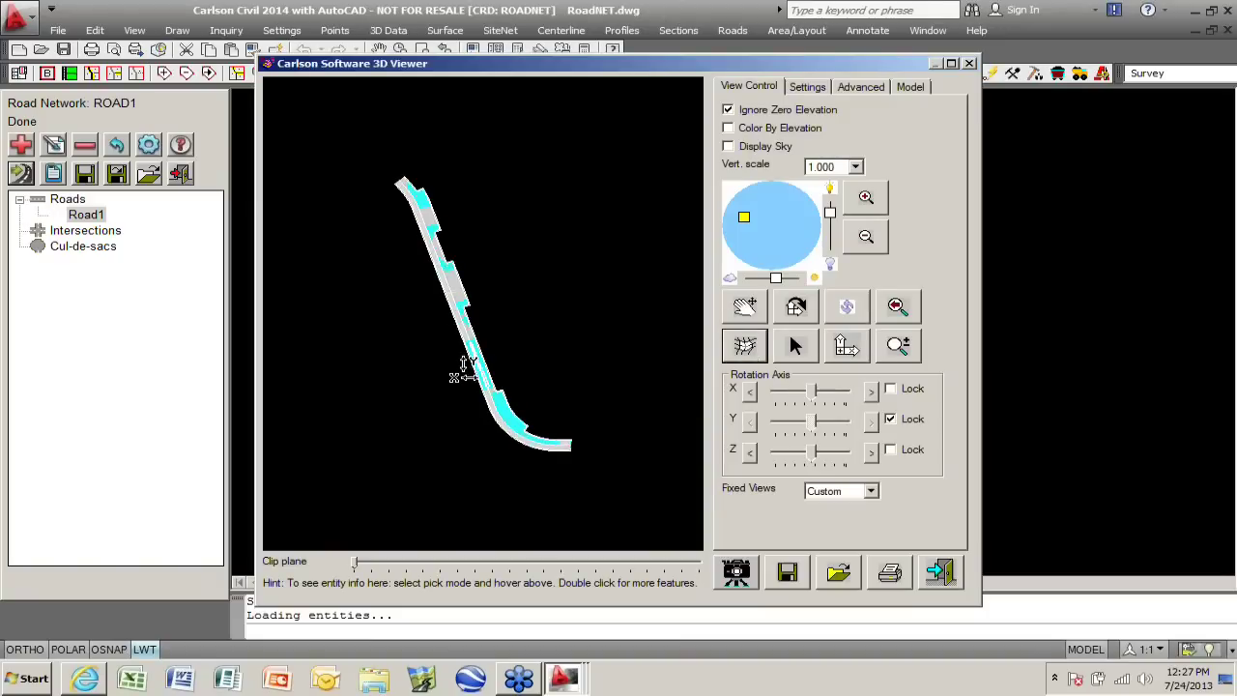
- Examine the raised median island and its rounded end up close in the full-screen 3D view
{"action": "mouse_move", "coordinate": [463, 361]}
{"action": "left_mouse_down"}
{"action": "mouse_move", "coordinate": [468, 437]}
{"action": "mouse_move", "coordinate": [462, 380]}
{"action": "left_mouse_up"}
{"action": "scroll", "coordinate": [469, 380], "scroll_direction": "up", "scroll_amount": 3}
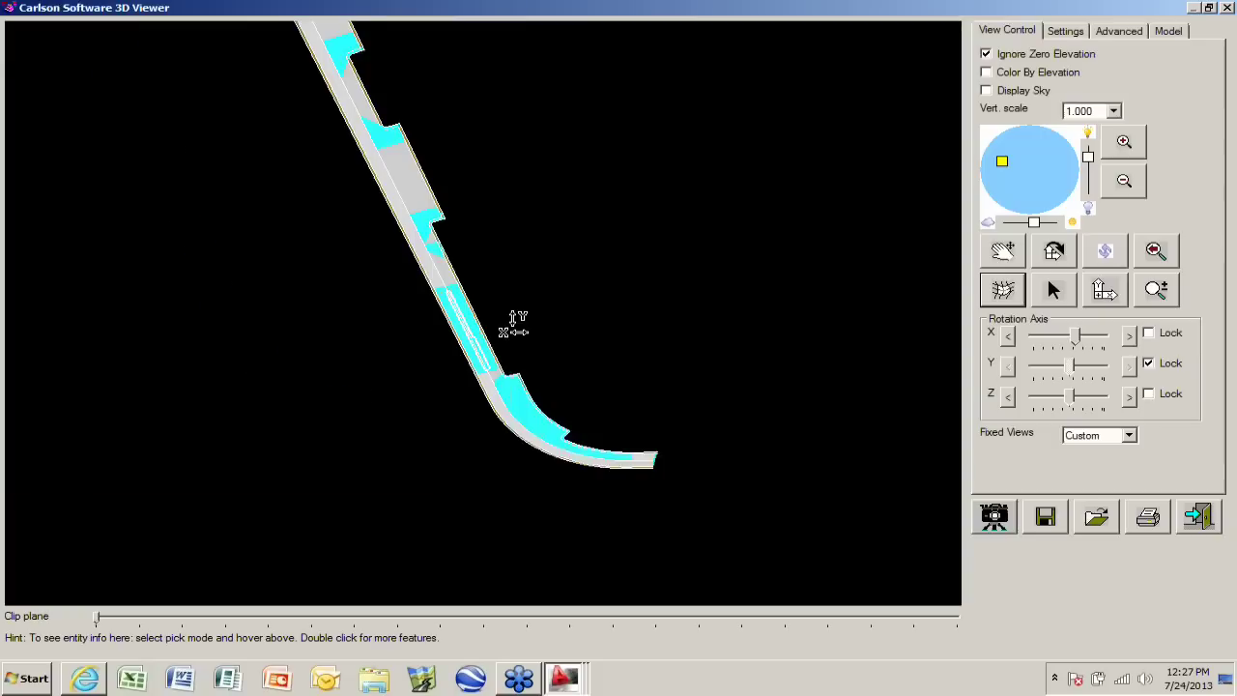
{"action": "mouse_move", "coordinate": [511, 324]}
{"action": "left_mouse_down"}
{"action": "mouse_move", "coordinate": [497, 331]}
{"action": "mouse_move", "coordinate": [521, 350]}
{"action": "mouse_move", "coordinate": [474, 400]}
{"action": "mouse_move", "coordinate": [497, 411]}
{"action": "left_mouse_up"}
{"action": "scroll", "coordinate": [497, 405], "scroll_direction": "up", "scroll_amount": 5}
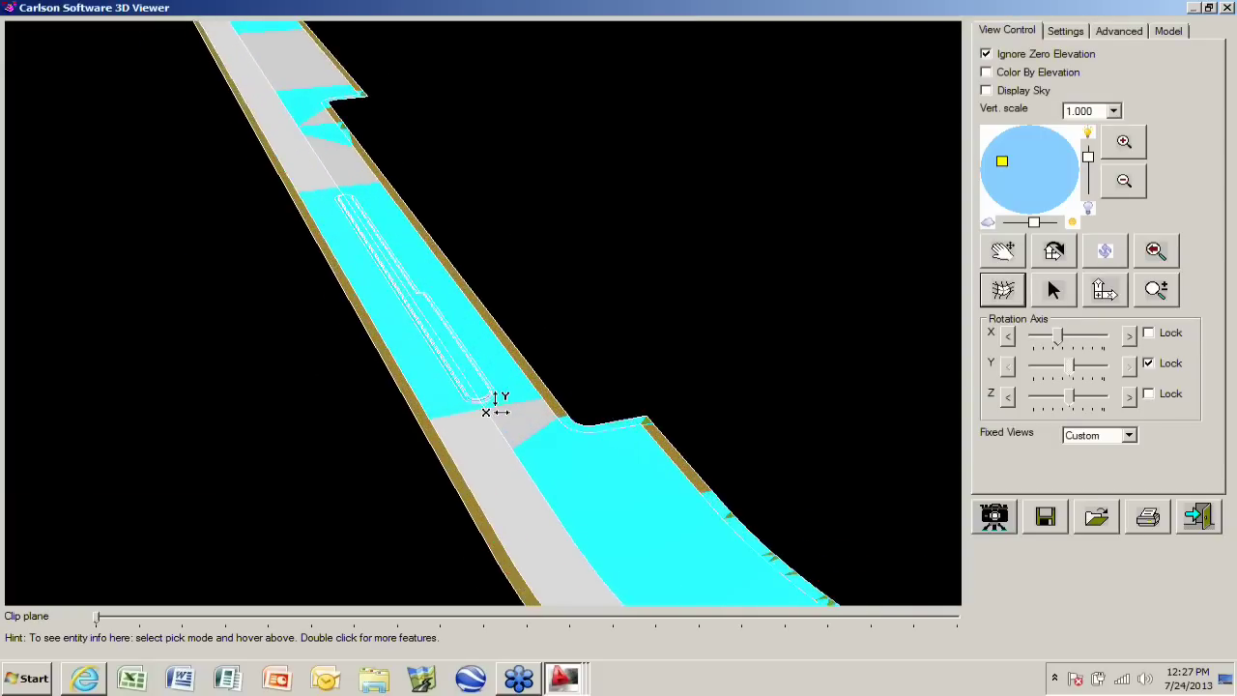
{"action": "left_click_drag", "start_coordinate": [497, 335], "coordinate": [495, 265]}
{"action": "scroll", "coordinate": [478, 308], "scroll_direction": "up", "scroll_amount": 3}
{"action": "scroll", "coordinate": [480, 307], "scroll_direction": "up", "scroll_amount": 3}
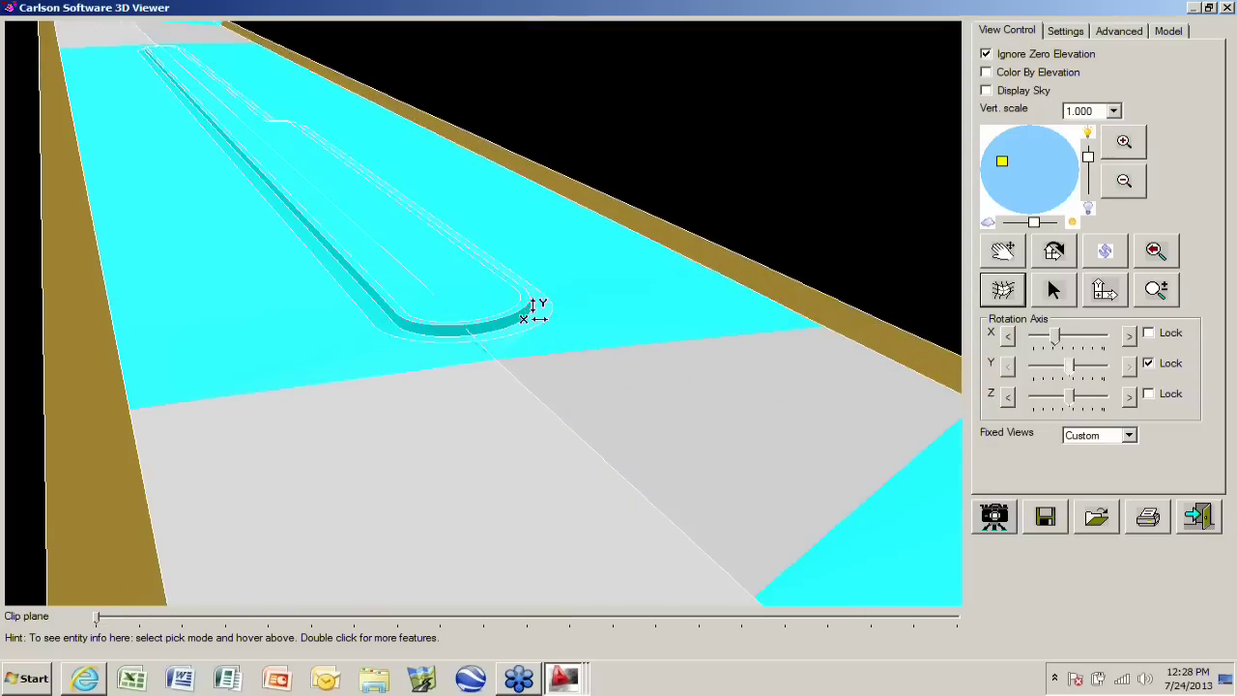
{"action": "left_click_drag", "start_coordinate": [862, 294], "coordinate": [274, 157]}
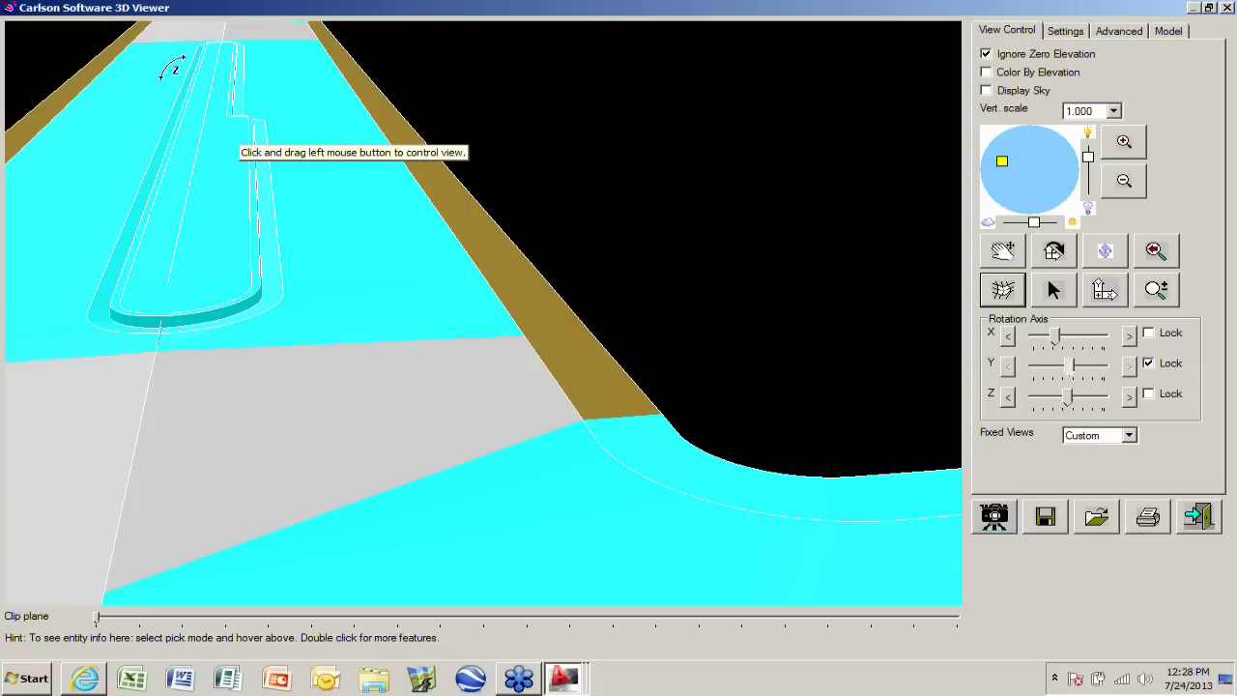
- Inspect the road's curve and the widening corner's side slopes in 3D, and close the viewer
{"action": "left_click_drag", "start_coordinate": [305, 245], "coordinate": [310, 208]}
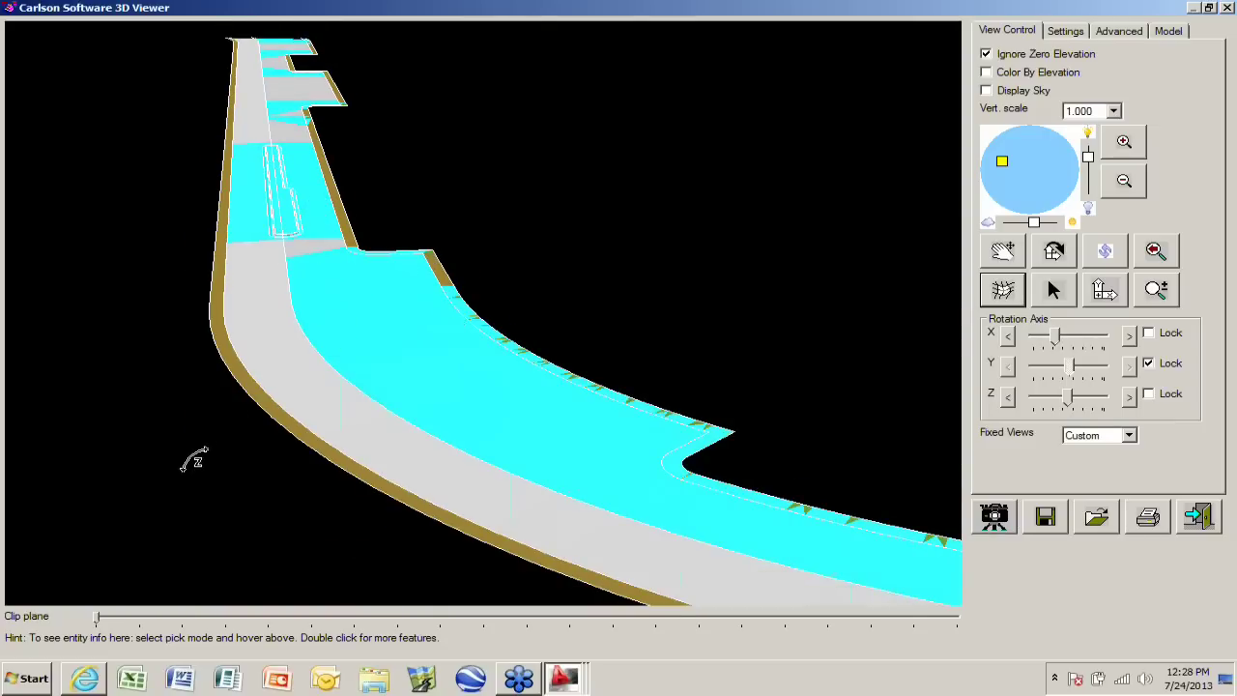
{"action": "left_click_drag", "start_coordinate": [193, 462], "coordinate": [290, 425]}
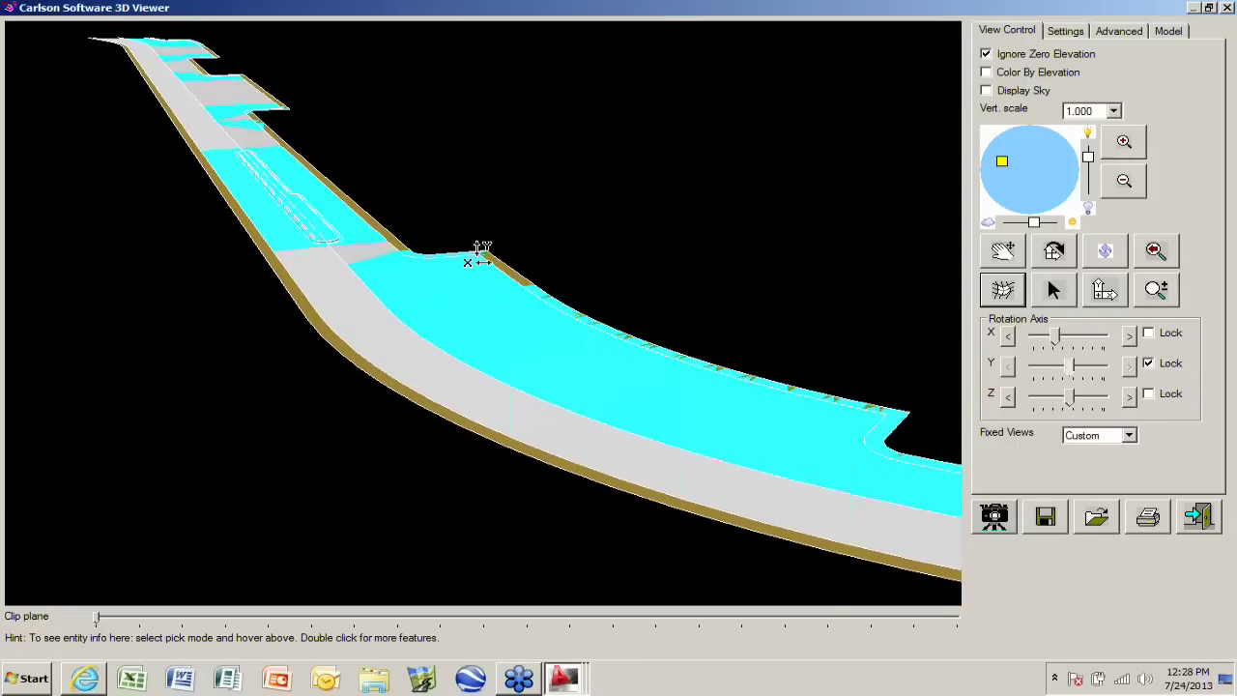
{"action": "scroll", "coordinate": [481, 256], "scroll_direction": "up", "scroll_amount": 5}
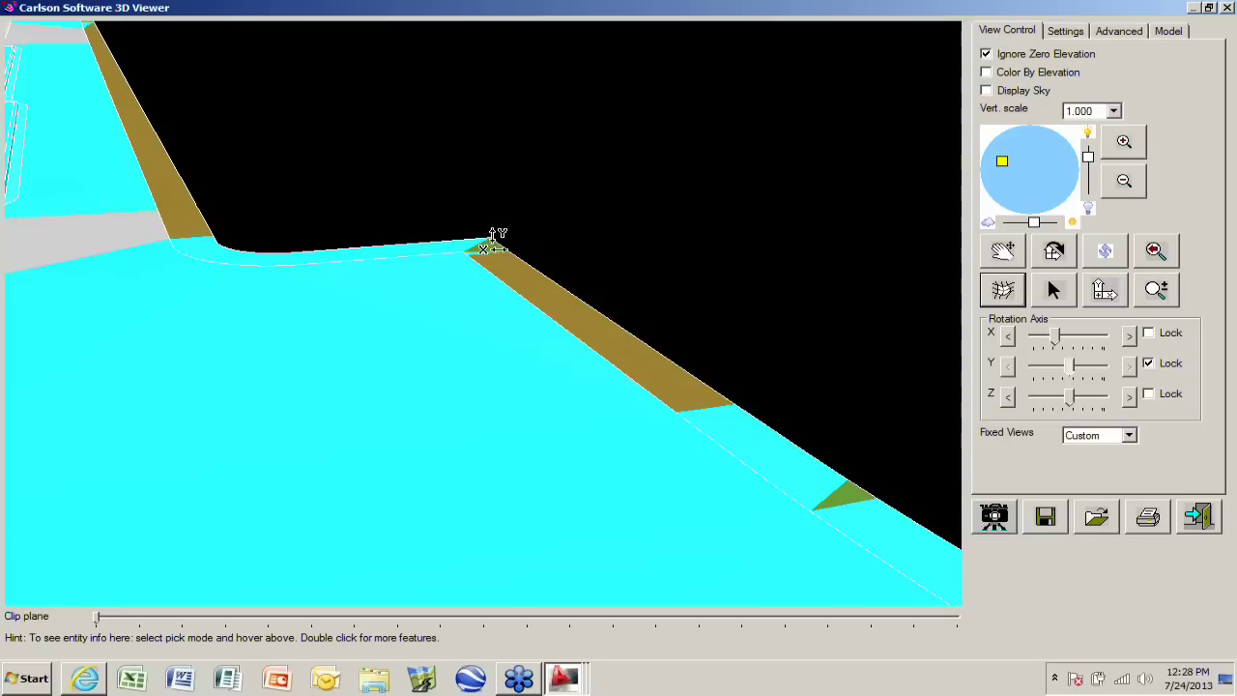
{"action": "scroll", "coordinate": [497, 251], "scroll_direction": "down", "scroll_amount": 5}
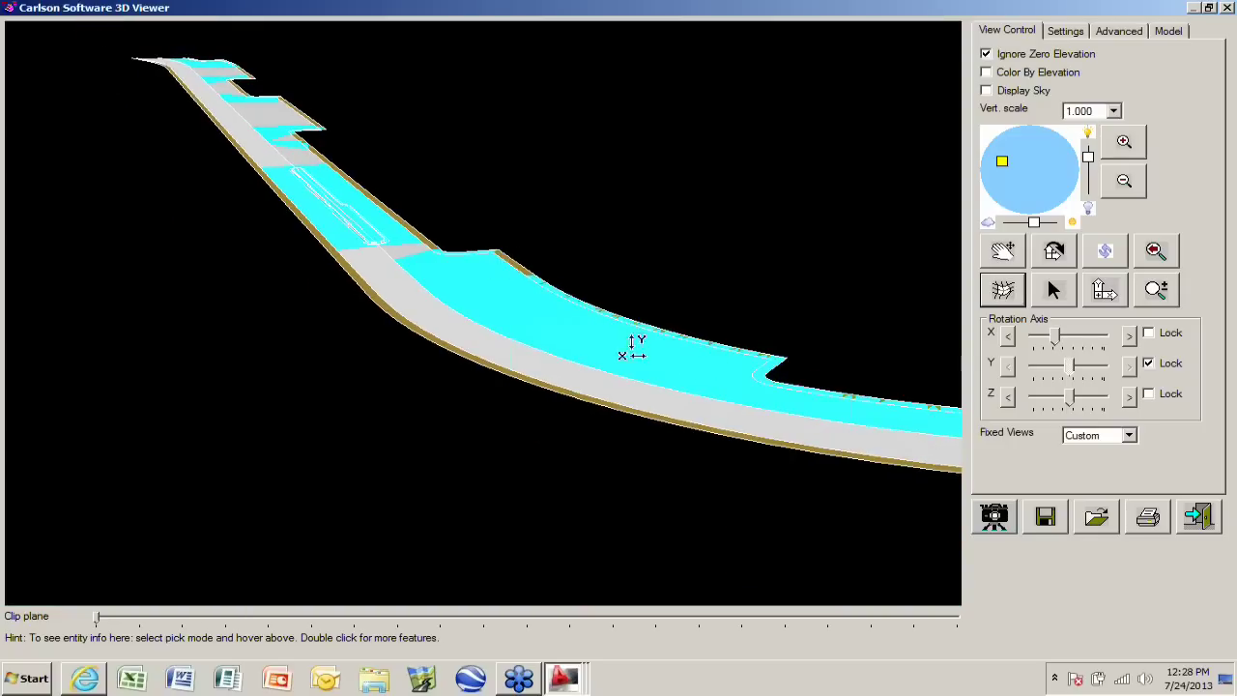
{"action": "left_click", "coordinate": [1198, 522]}
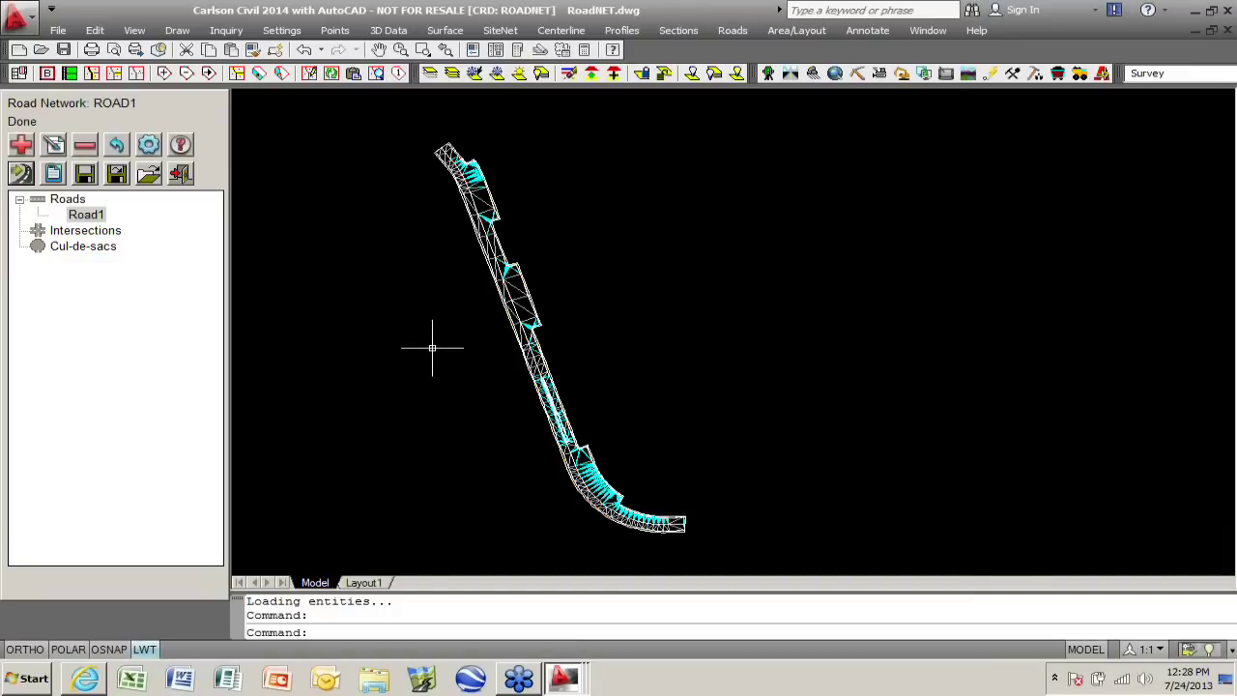
- Check the widening transitions in plan, save the ROAD1 road network and exit RoadNet
{"action": "scroll", "coordinate": [522, 267], "scroll_direction": "up", "scroll_amount": 8}
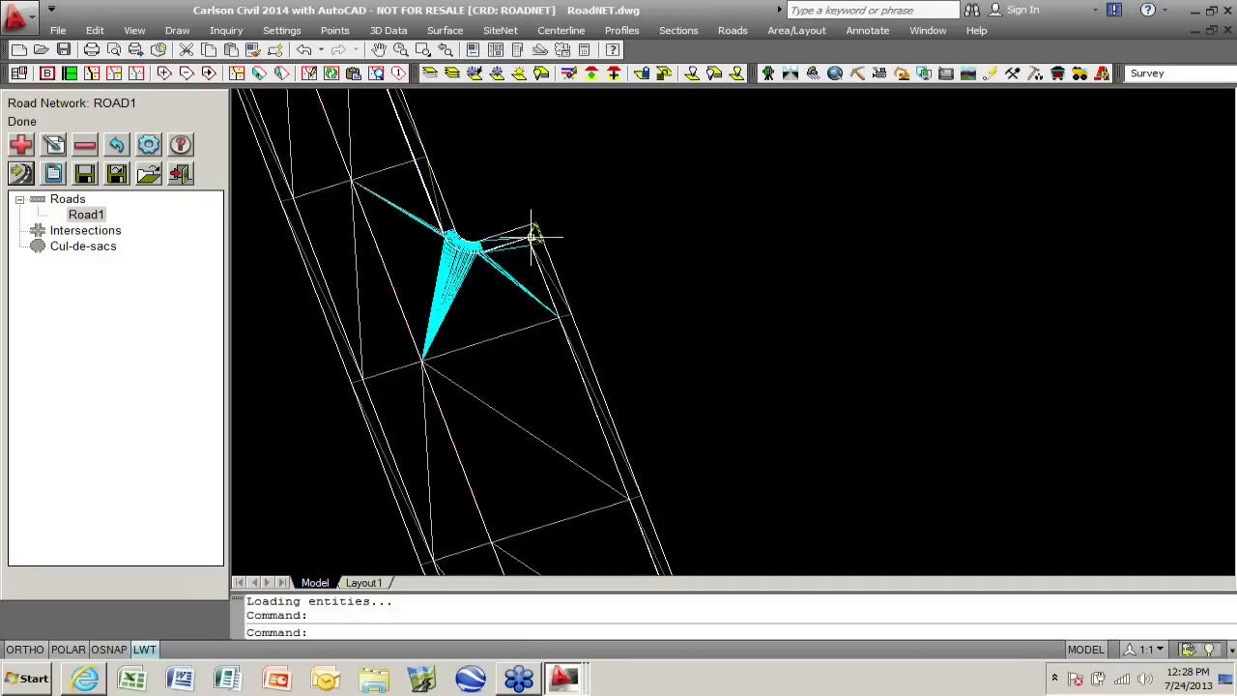
{"action": "scroll", "coordinate": [464, 272], "scroll_direction": "down", "scroll_amount": 6}
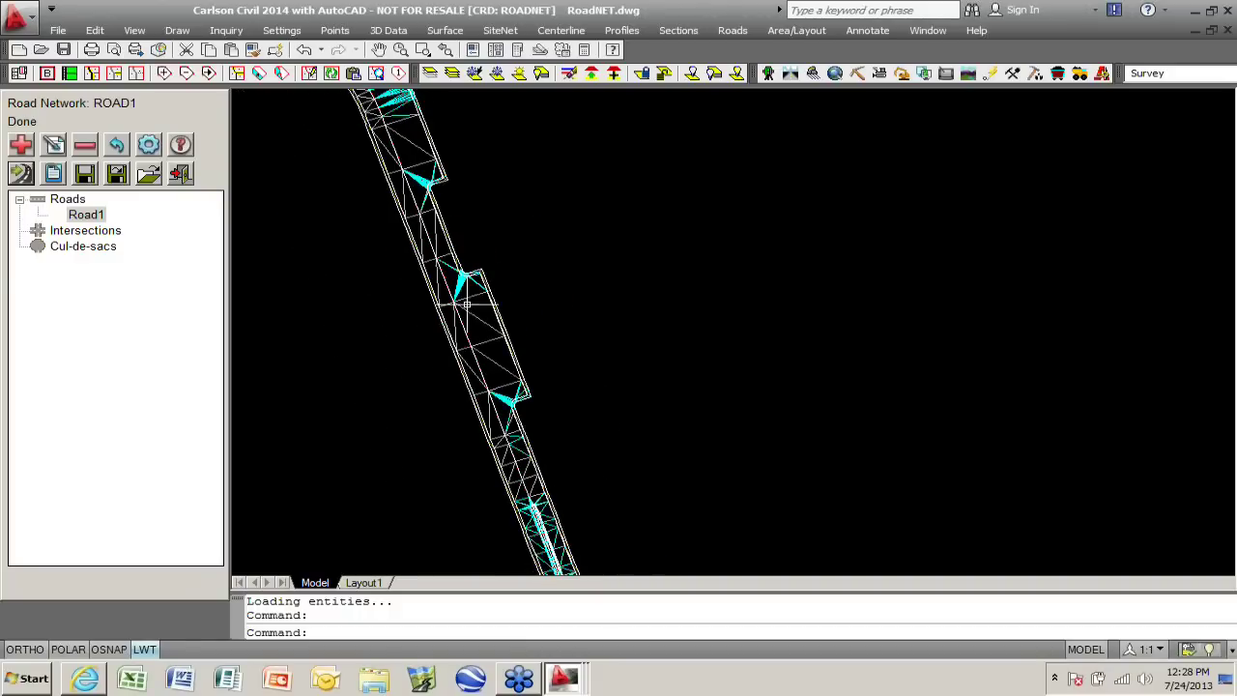
{"action": "middle_click_drag", "start_coordinate": [556, 493], "coordinate": [459, 396]}
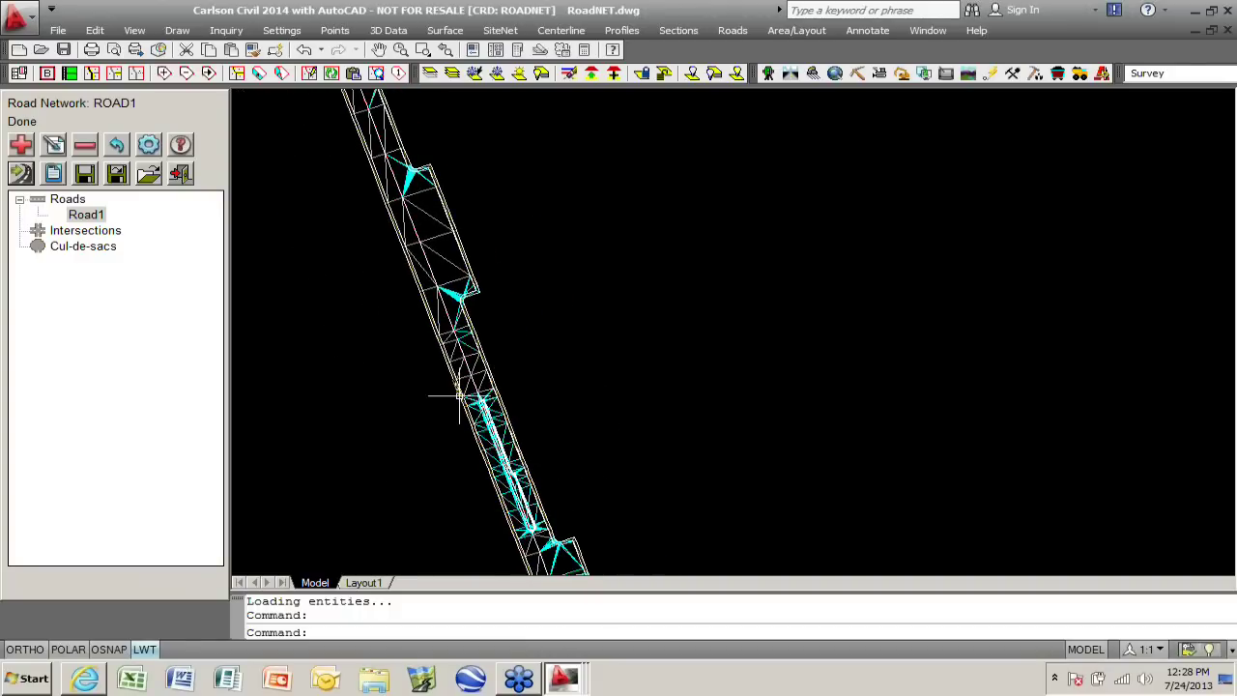
{"action": "left_click", "coordinate": [92, 178]}
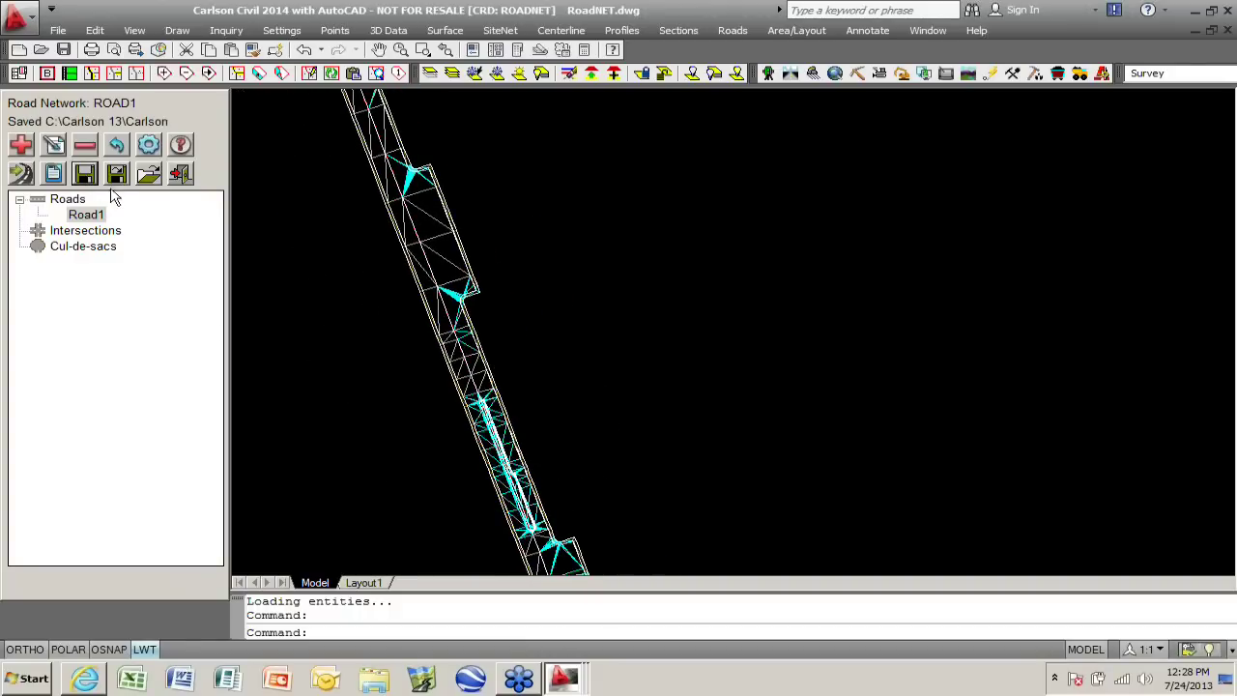
{"action": "left_click", "coordinate": [181, 177]}
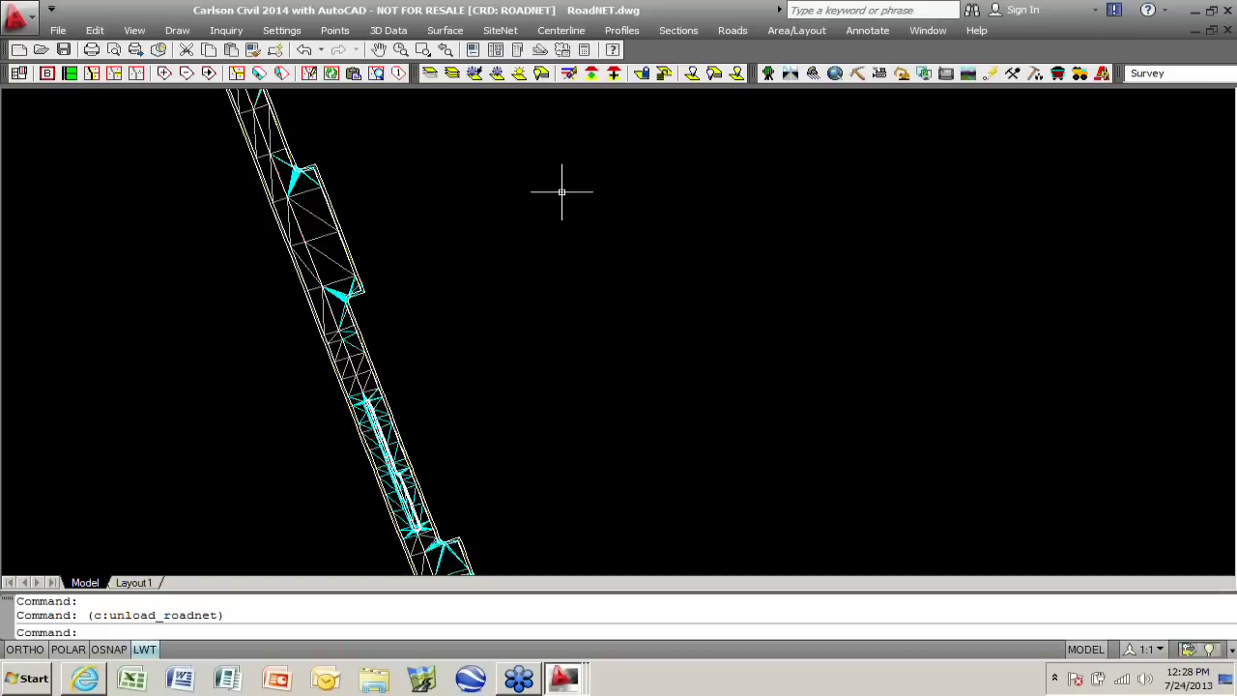
- Load the PROPOSED.tin surface file into the Surface 3D Viewer
{"action": "scroll", "coordinate": [458, 312], "scroll_direction": "down", "scroll_amount": 5}
{"action": "middle_click_drag", "start_coordinate": [478, 264], "coordinate": [425, 273]}
{"action": "left_click", "coordinate": [134, 30]}
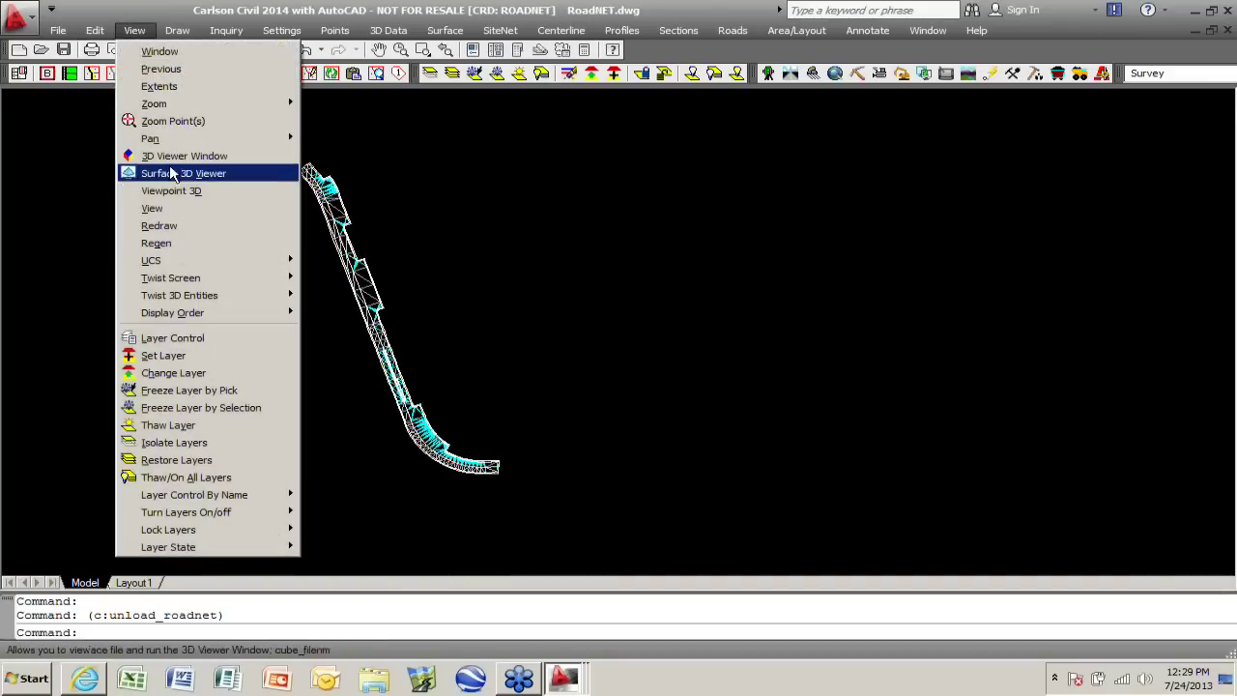
{"action": "left_click", "coordinate": [171, 173]}
{"action": "left_click", "coordinate": [794, 252]}
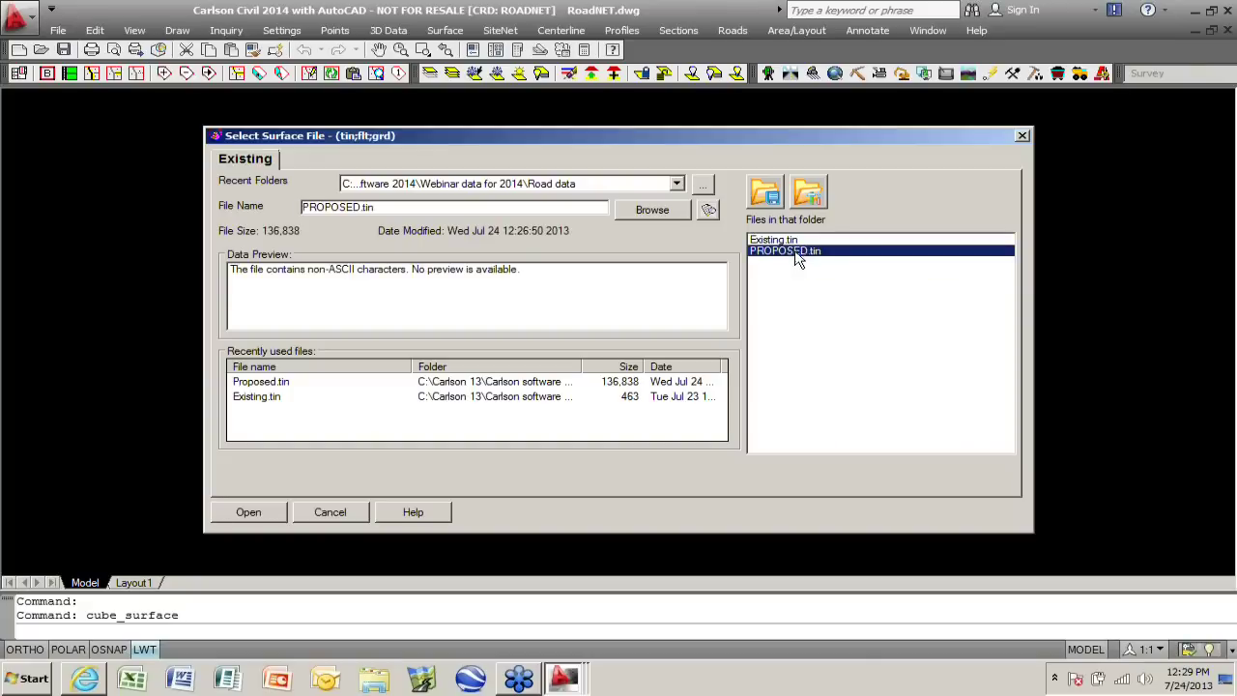
{"action": "left_click", "coordinate": [269, 519]}
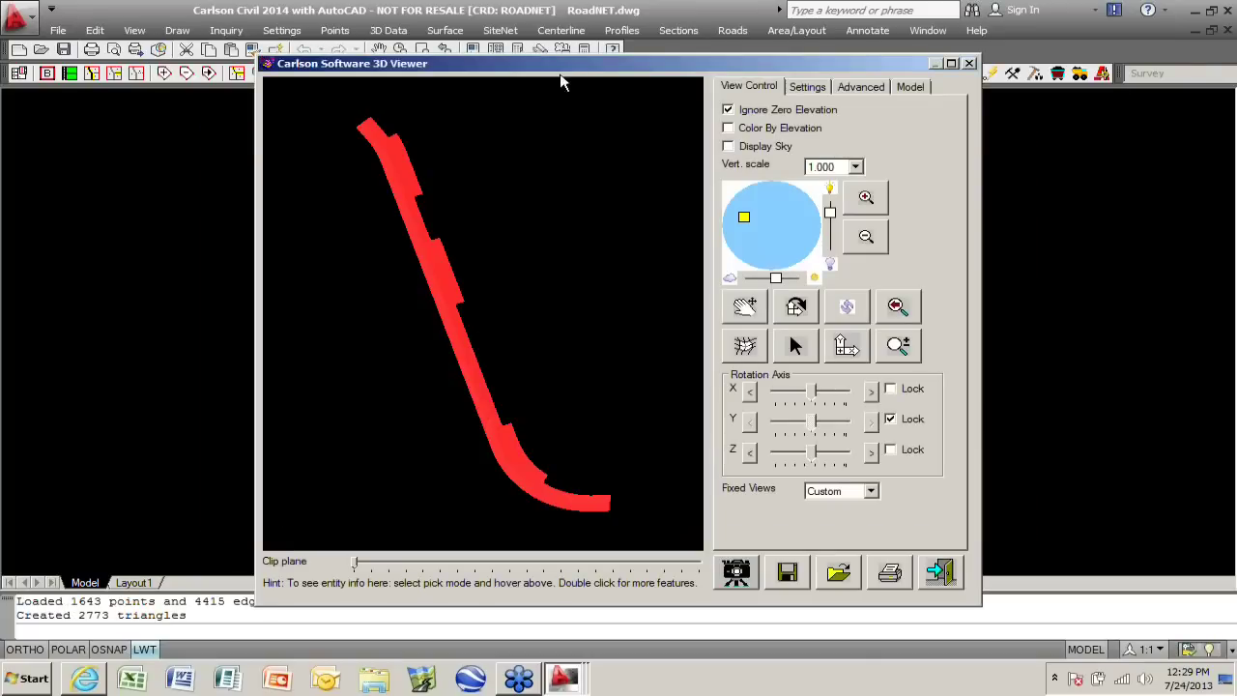
- Compare the surface with the plan drawing side by side, and maximize the 3D viewer window
{"action": "mouse_move", "coordinate": [544, 69]}
{"action": "left_mouse_down"}
{"action": "mouse_move", "coordinate": [842, 49]}
{"action": "mouse_move", "coordinate": [788, 53]}
{"action": "left_mouse_up"}
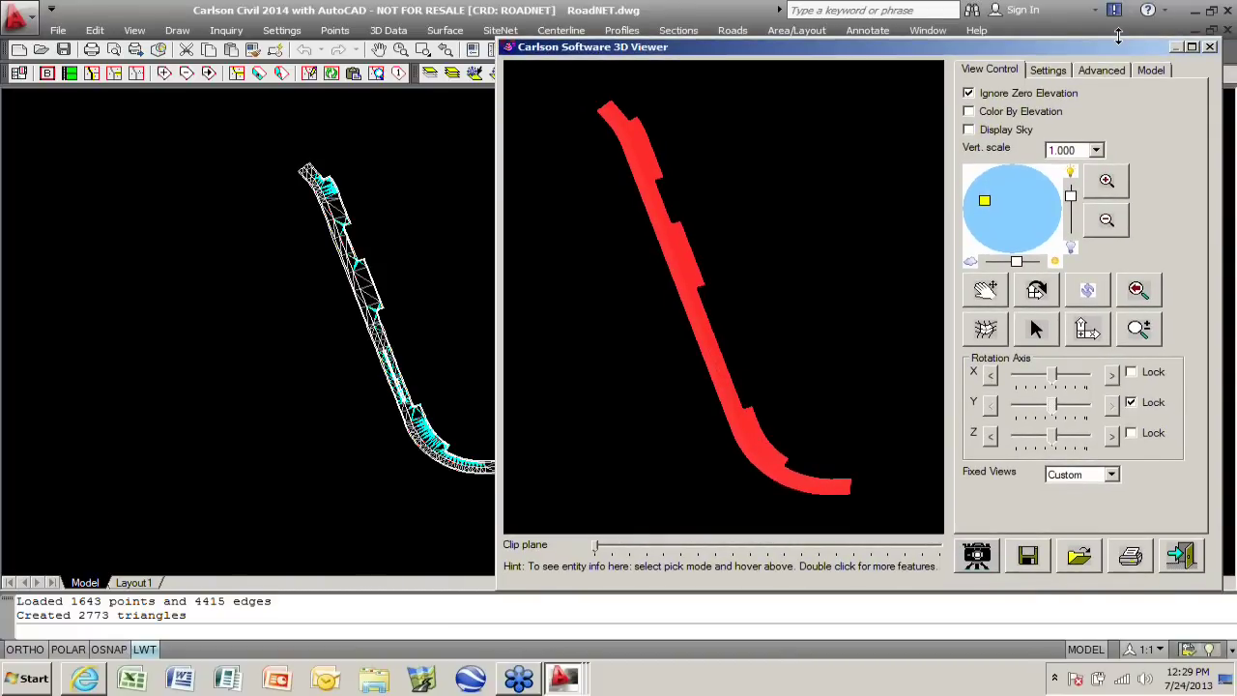
{"action": "left_click_drag", "start_coordinate": [1118, 36], "coordinate": [1118, 3]}
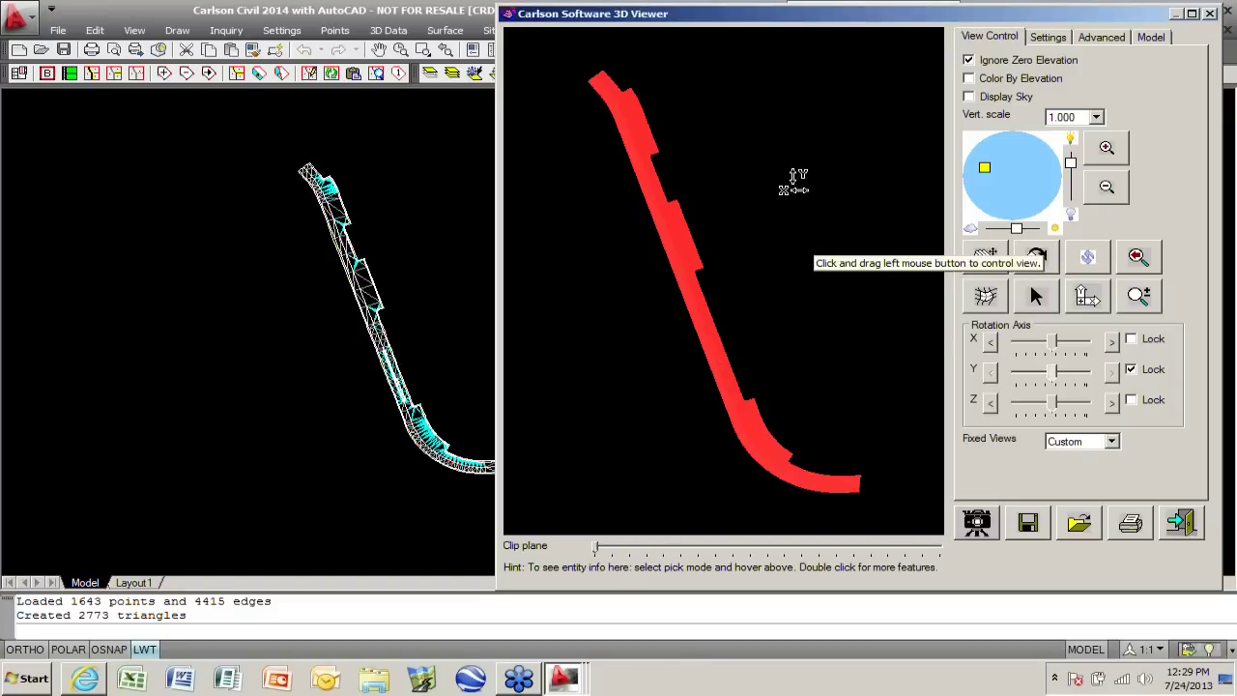
{"action": "double_click", "coordinate": [1115, 11]}
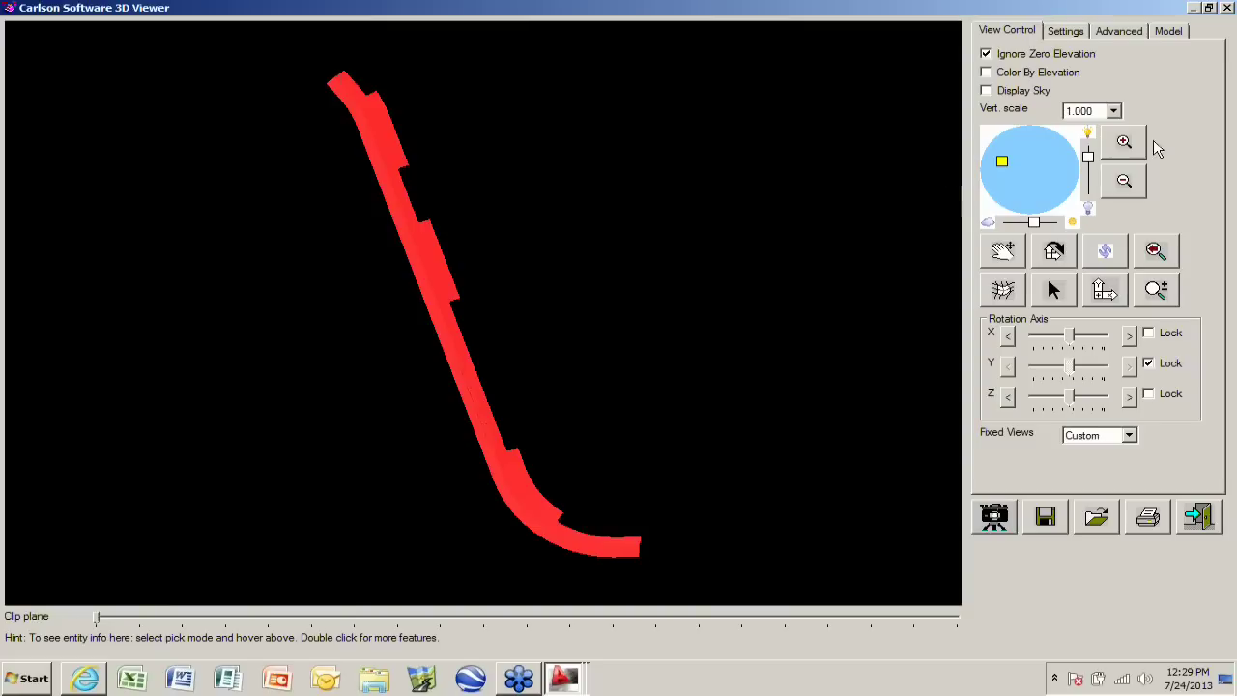
- Close the surface viewer, load all of the road drawing's entities into the 3D Viewer Window, and maximize it
{"action": "left_click", "coordinate": [1167, 33]}
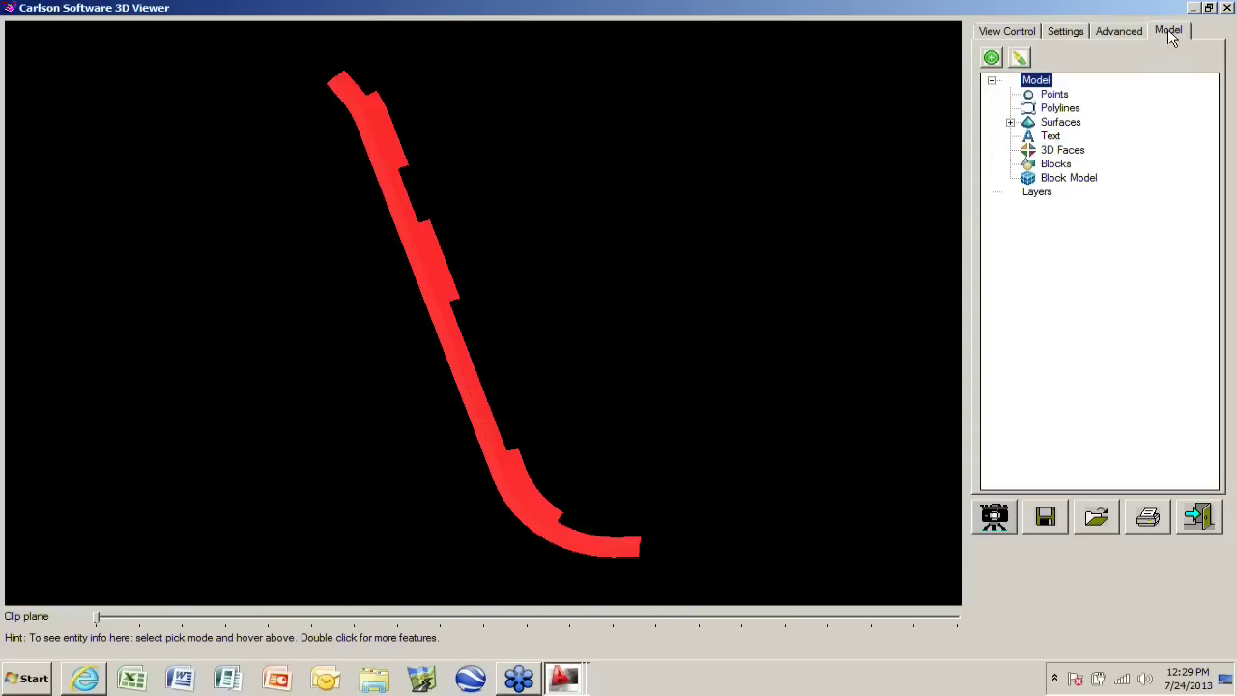
{"action": "left_click", "coordinate": [1227, 7]}
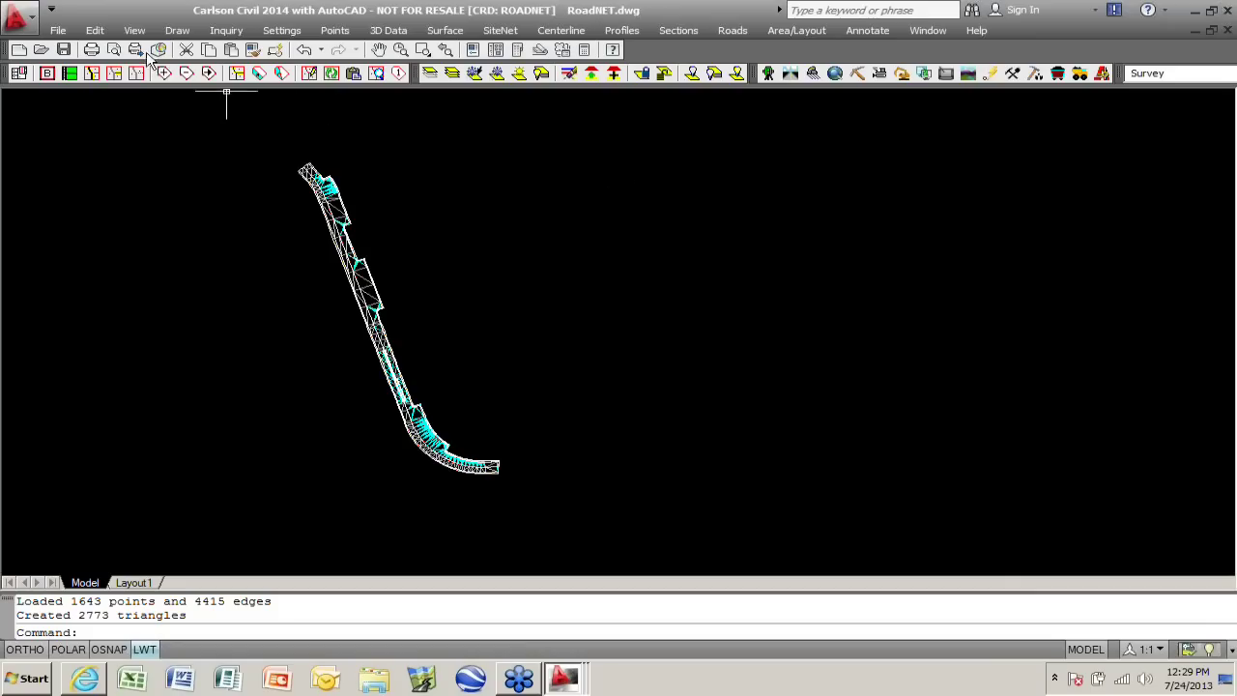
{"action": "left_click", "coordinate": [133, 31]}
{"action": "left_click", "coordinate": [182, 156]}
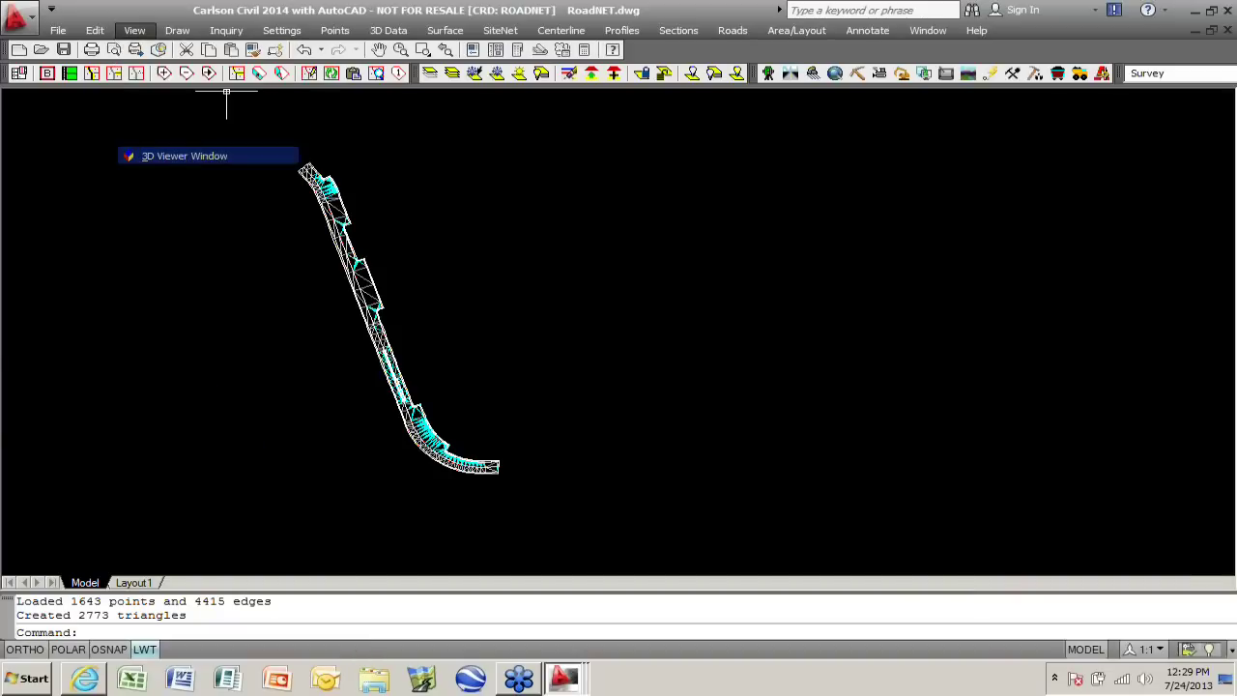
{"action": "left_click", "coordinate": [268, 145]}
{"action": "left_click", "coordinate": [550, 502]}
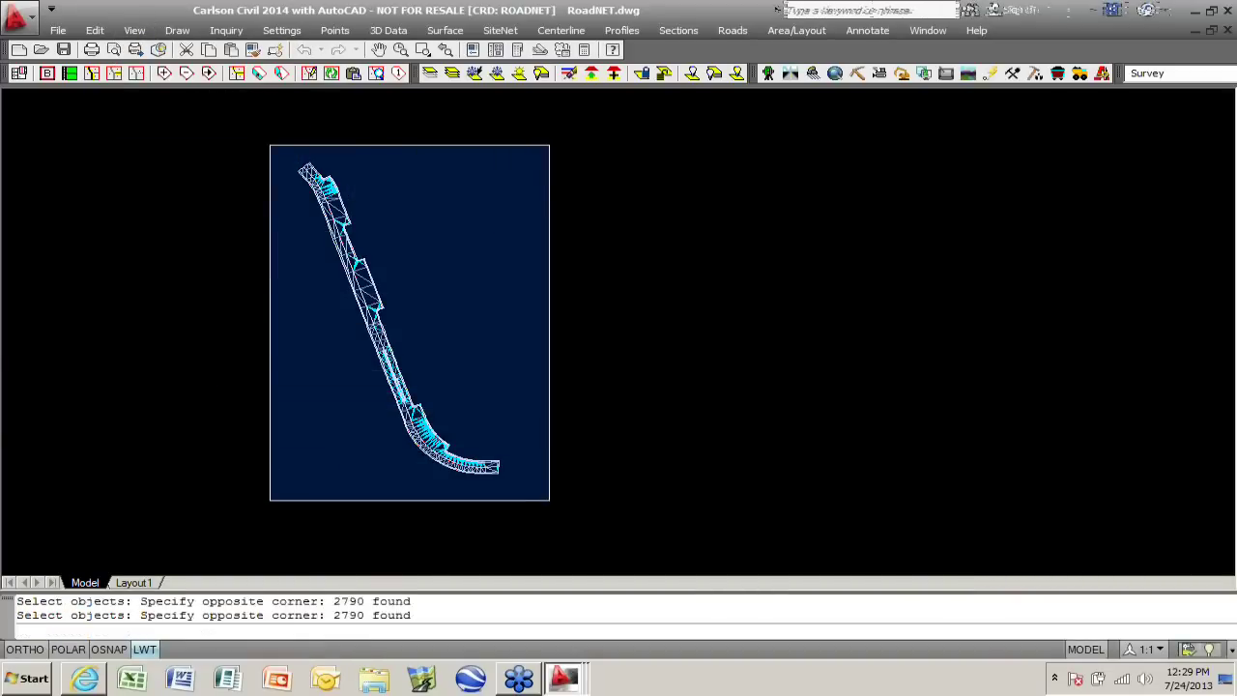
{"action": "key", "text": "Return"}
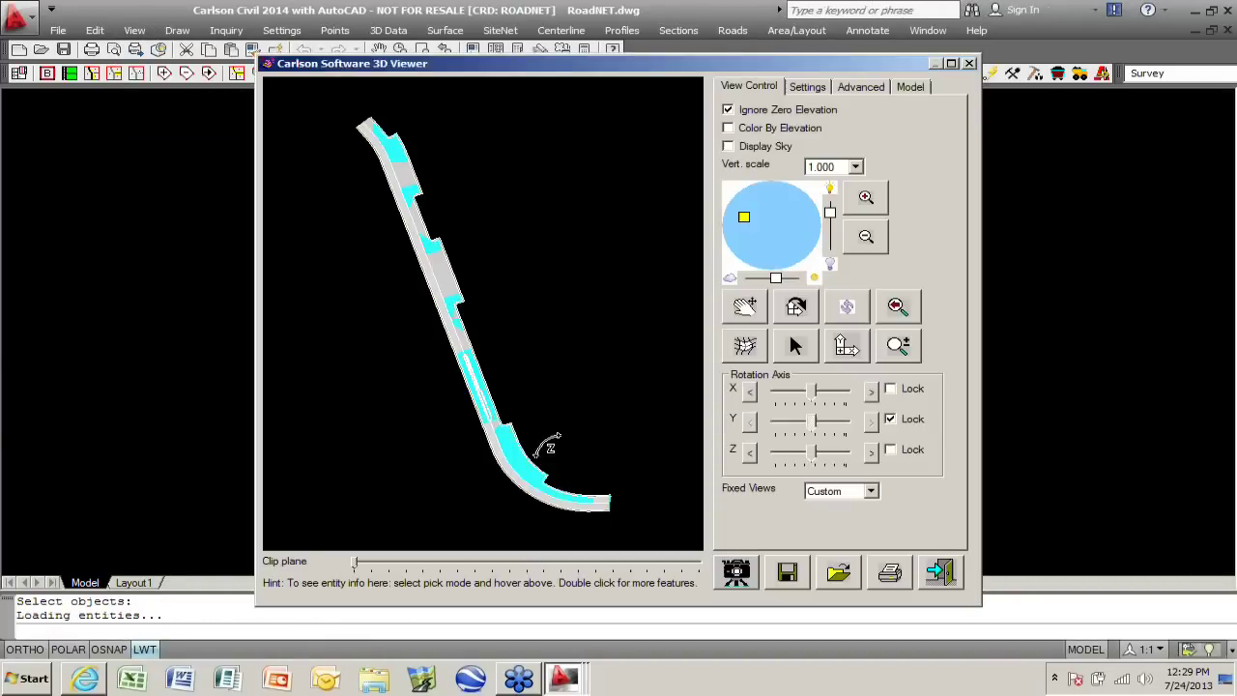
{"action": "left_click", "coordinate": [951, 63]}
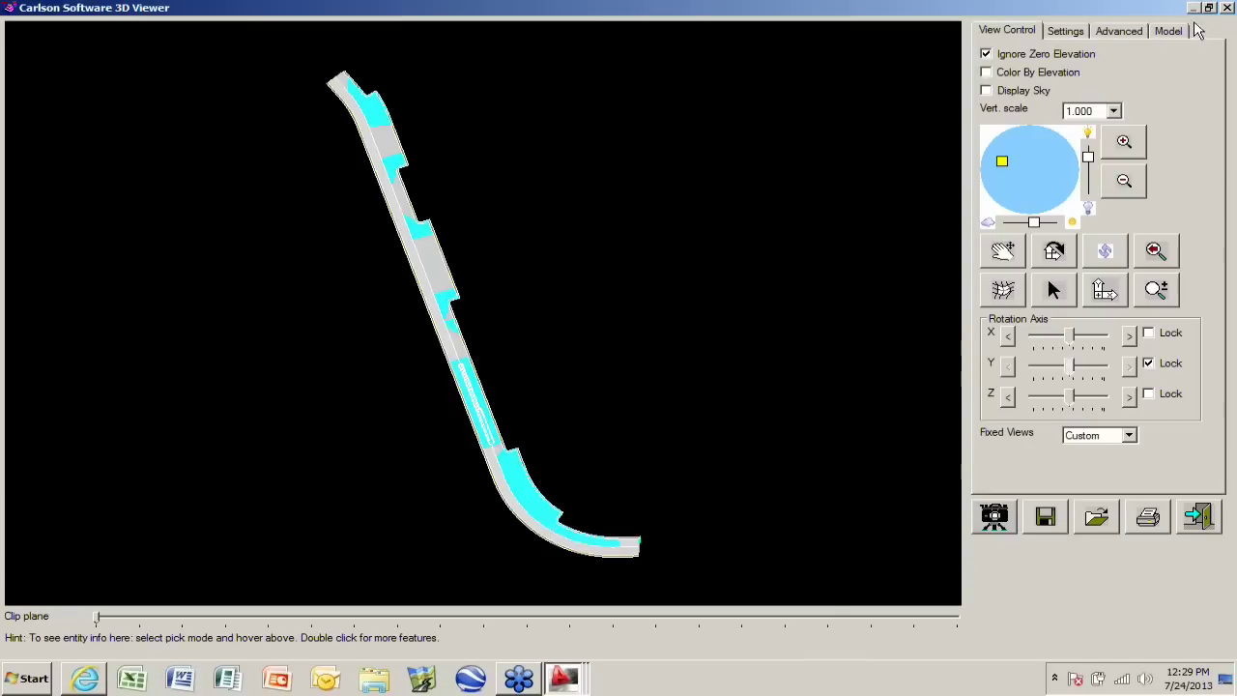
- Add the PROPOSED.tin surface from the Road data folder to the 3D viewer's model
{"action": "left_click", "coordinate": [1170, 31]}
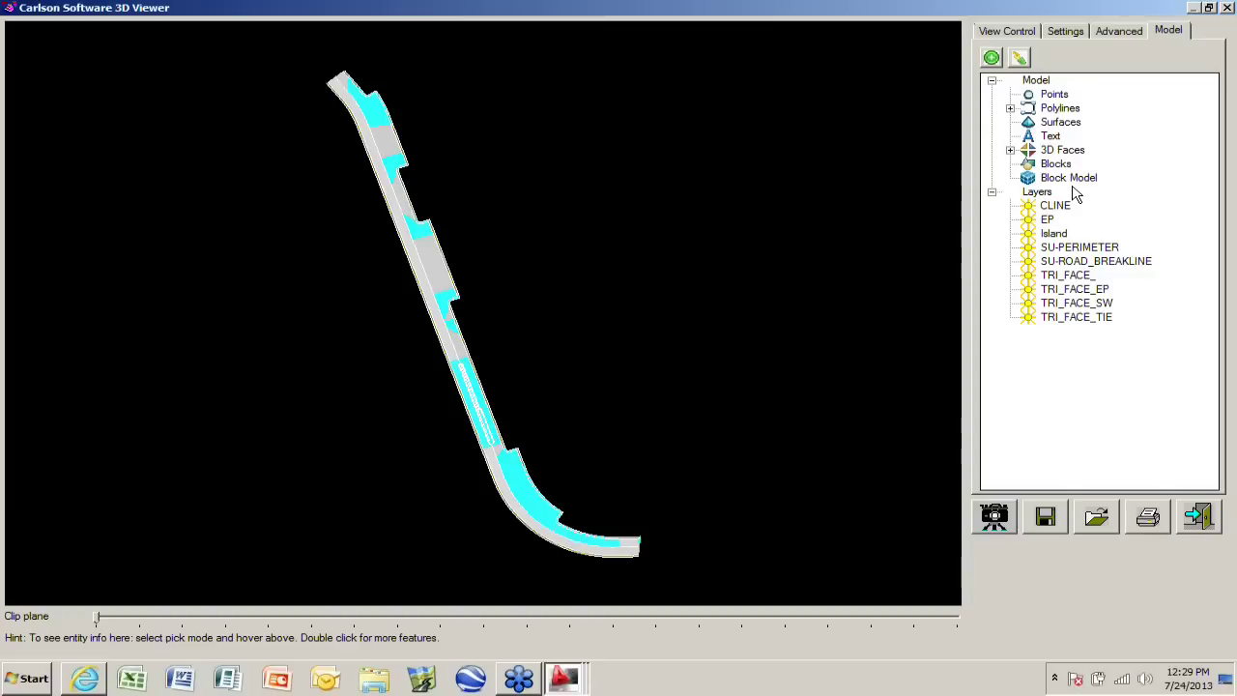
{"action": "right_click", "coordinate": [1064, 123]}
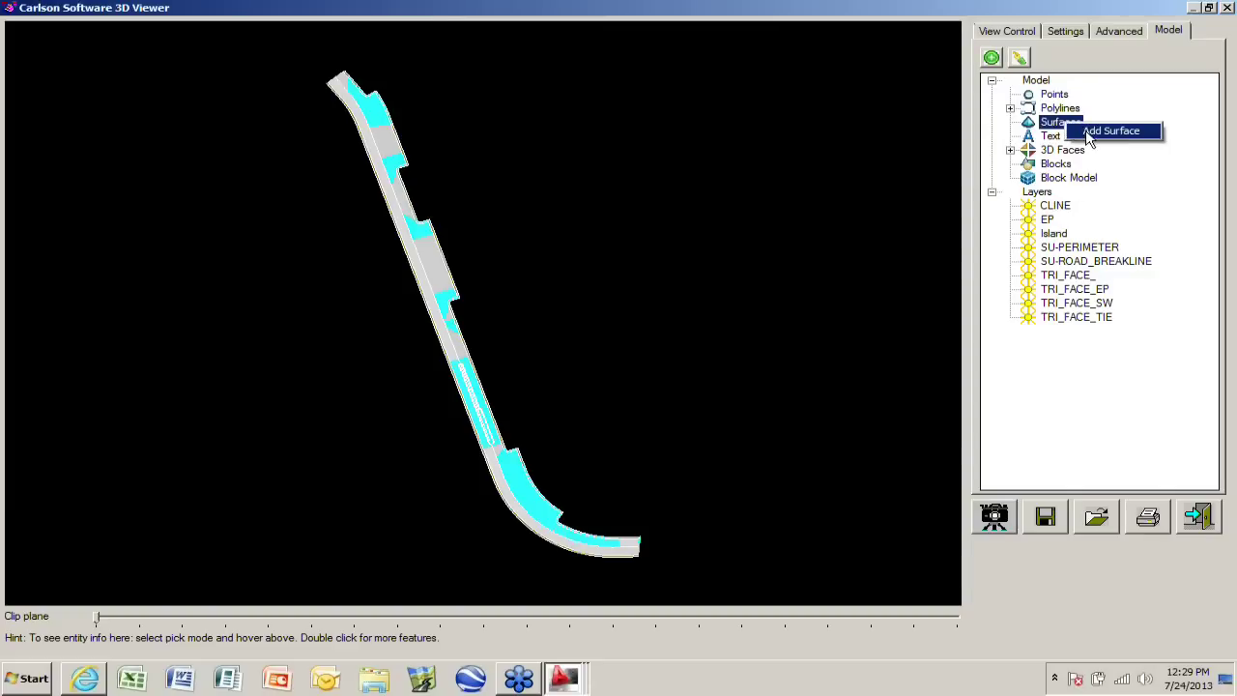
{"action": "left_click", "coordinate": [1087, 130]}
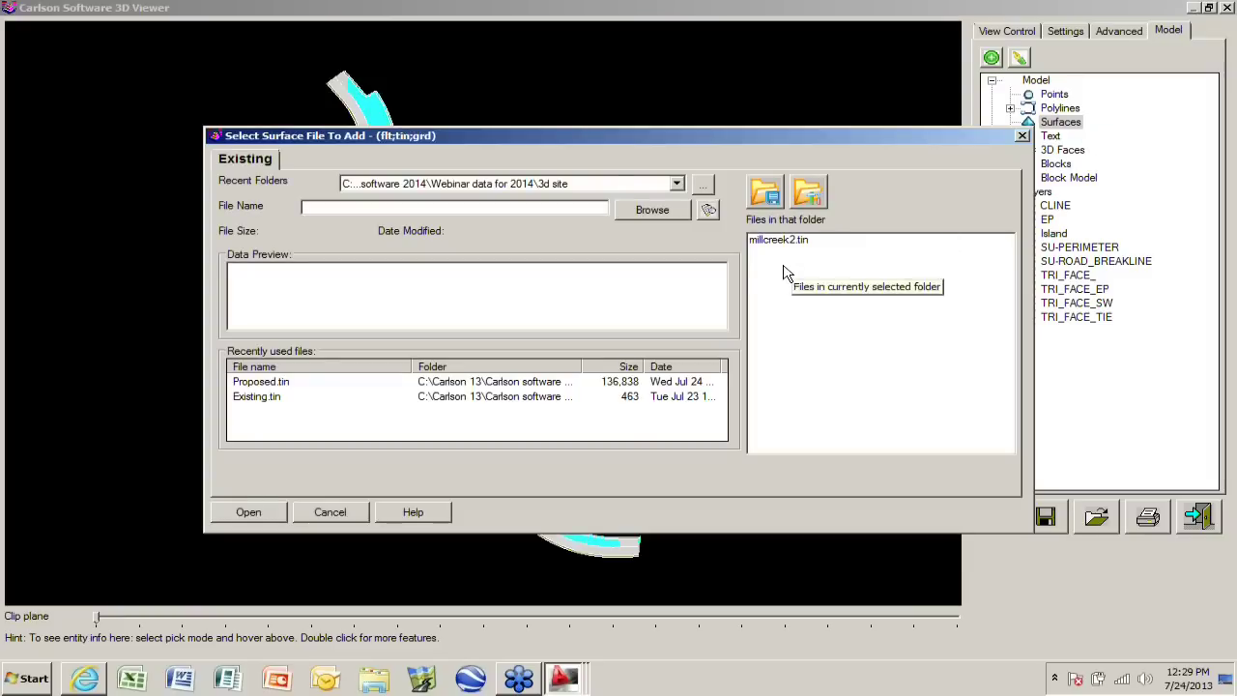
{"action": "left_click", "coordinate": [677, 184]}
{"action": "left_click", "coordinate": [654, 197]}
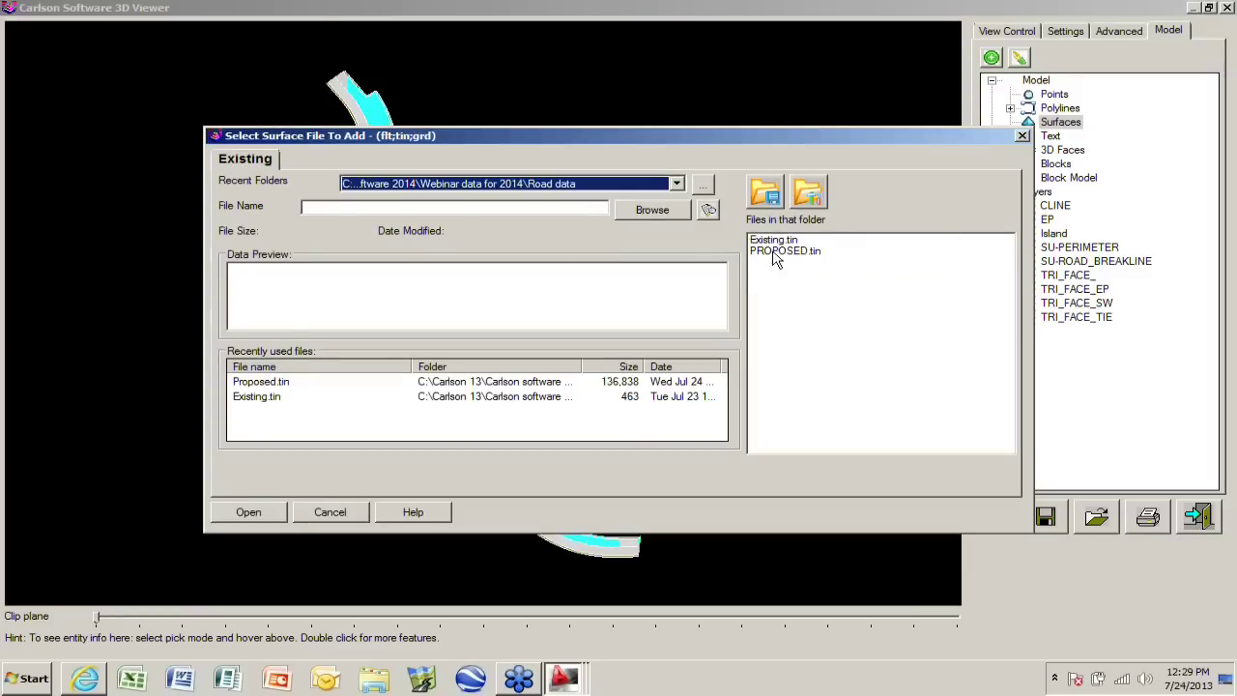
{"action": "left_click", "coordinate": [775, 251]}
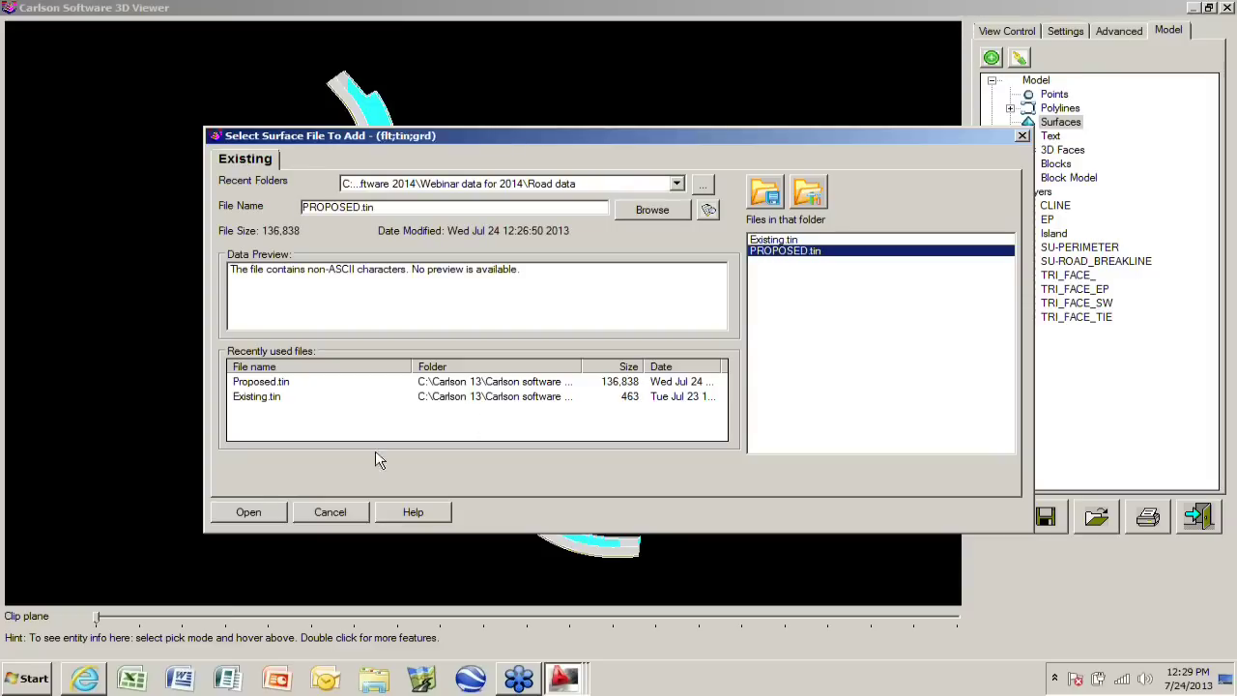
{"action": "left_click", "coordinate": [249, 512]}
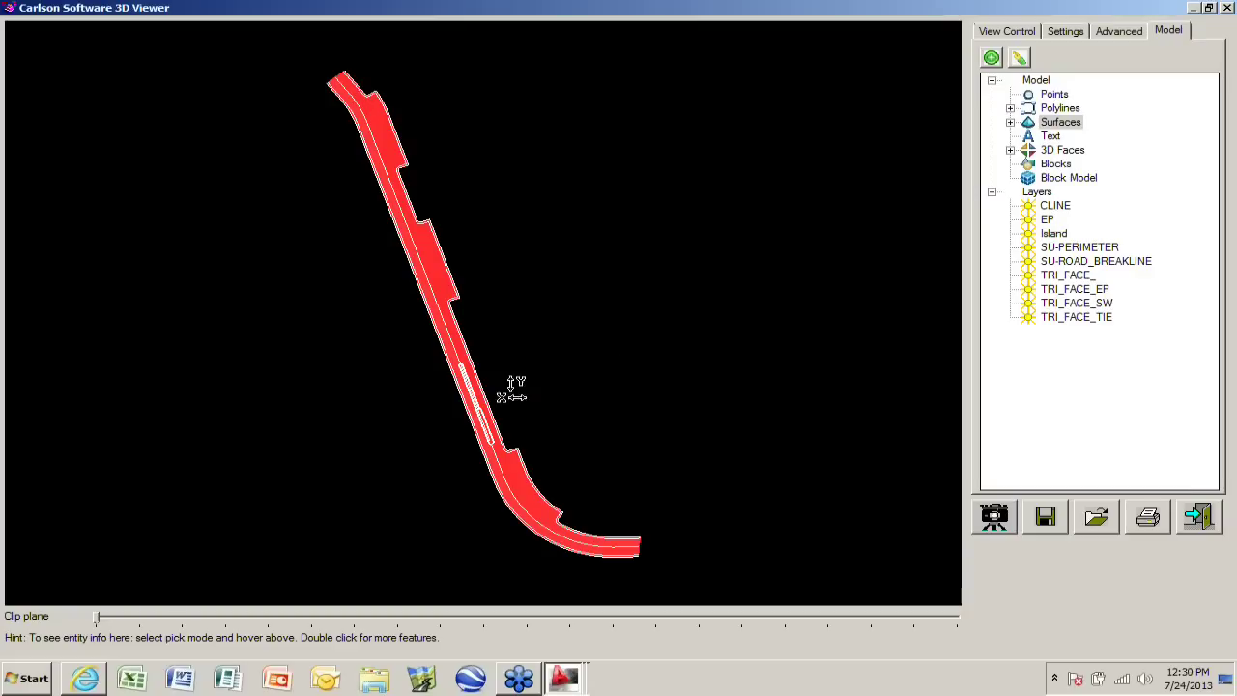
- Examine the island outline and edge linework on the road surface in a tilted close-up 3D view
{"action": "left_click_drag", "start_coordinate": [490, 378], "coordinate": [508, 217]}
{"action": "scroll", "coordinate": [476, 361], "scroll_direction": "up", "scroll_amount": 3}
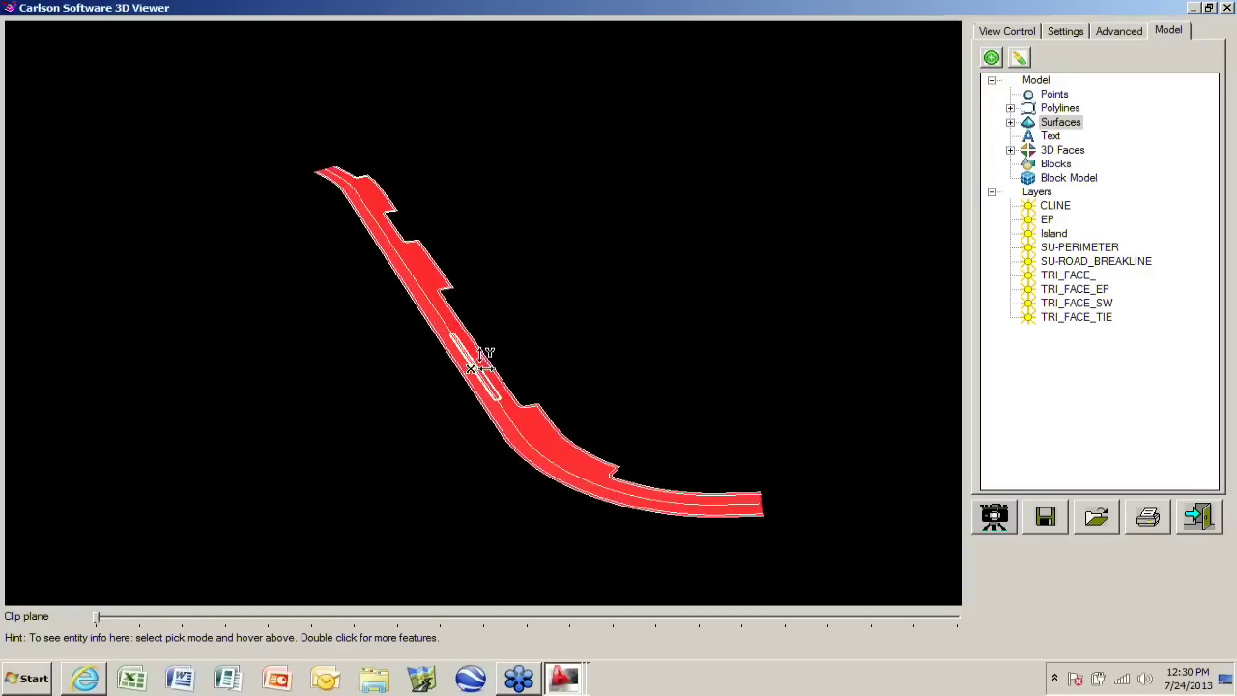
{"action": "scroll", "coordinate": [476, 362], "scroll_direction": "up", "scroll_amount": 3}
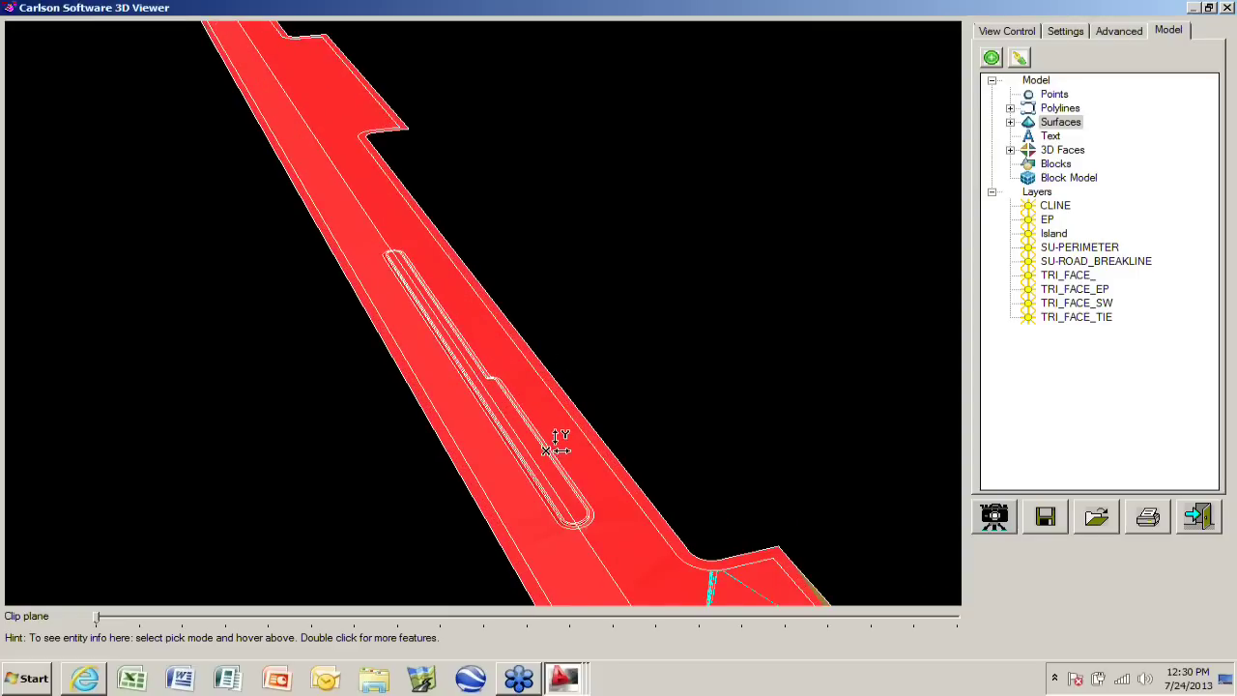
{"action": "left_click_drag", "start_coordinate": [557, 436], "coordinate": [548, 381]}
{"action": "left_click", "coordinate": [1019, 32]}
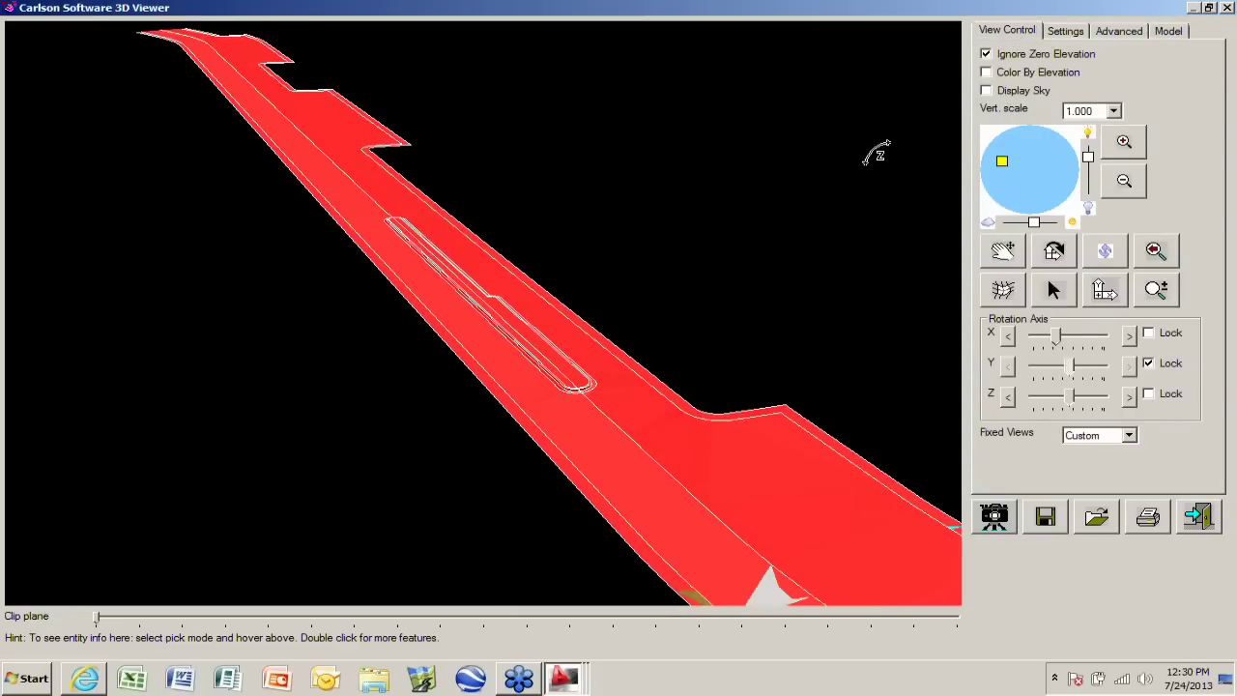
- Freeze the CLINE polyline layer in the 3D viewer's model
{"action": "left_click", "coordinate": [1166, 32]}
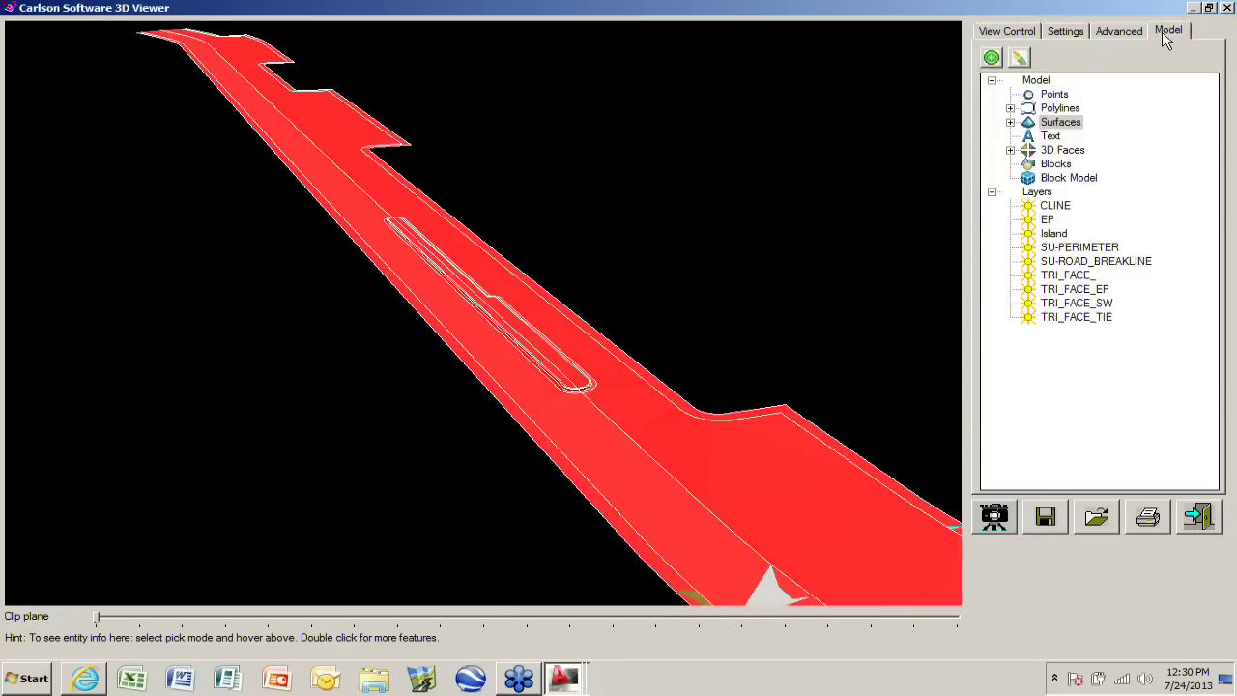
{"action": "left_click", "coordinate": [1062, 110]}
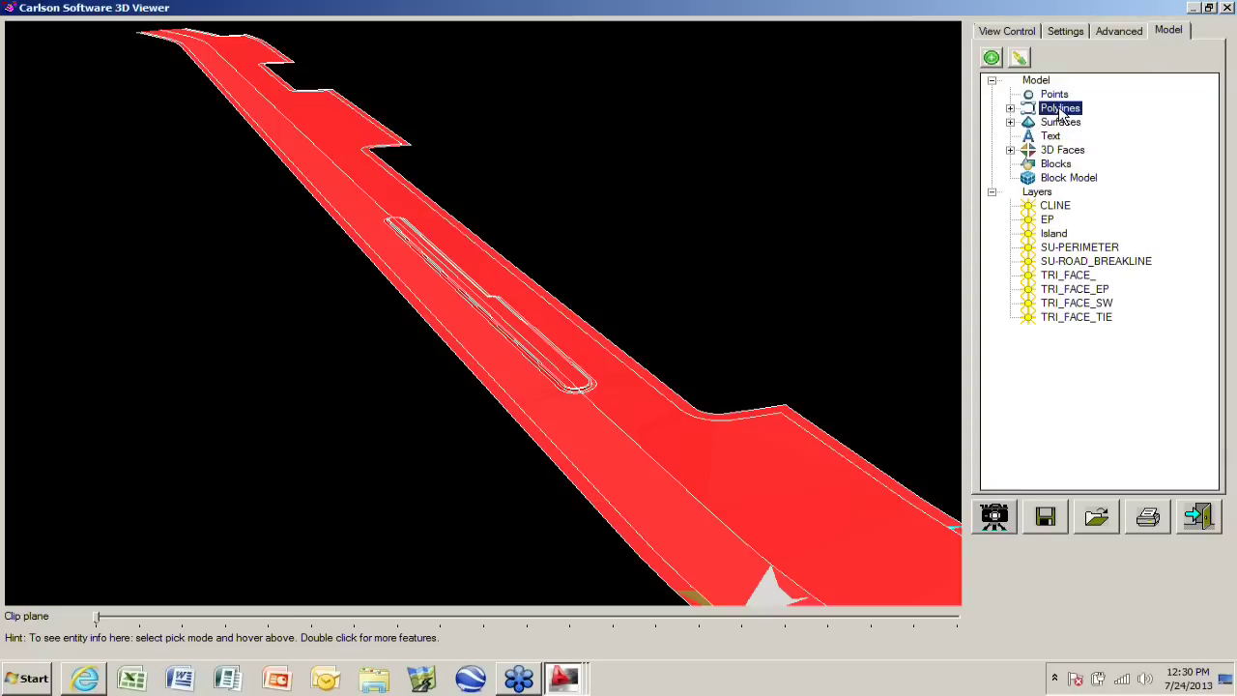
{"action": "left_click", "coordinate": [1010, 109]}
{"action": "left_click", "coordinate": [1076, 123]}
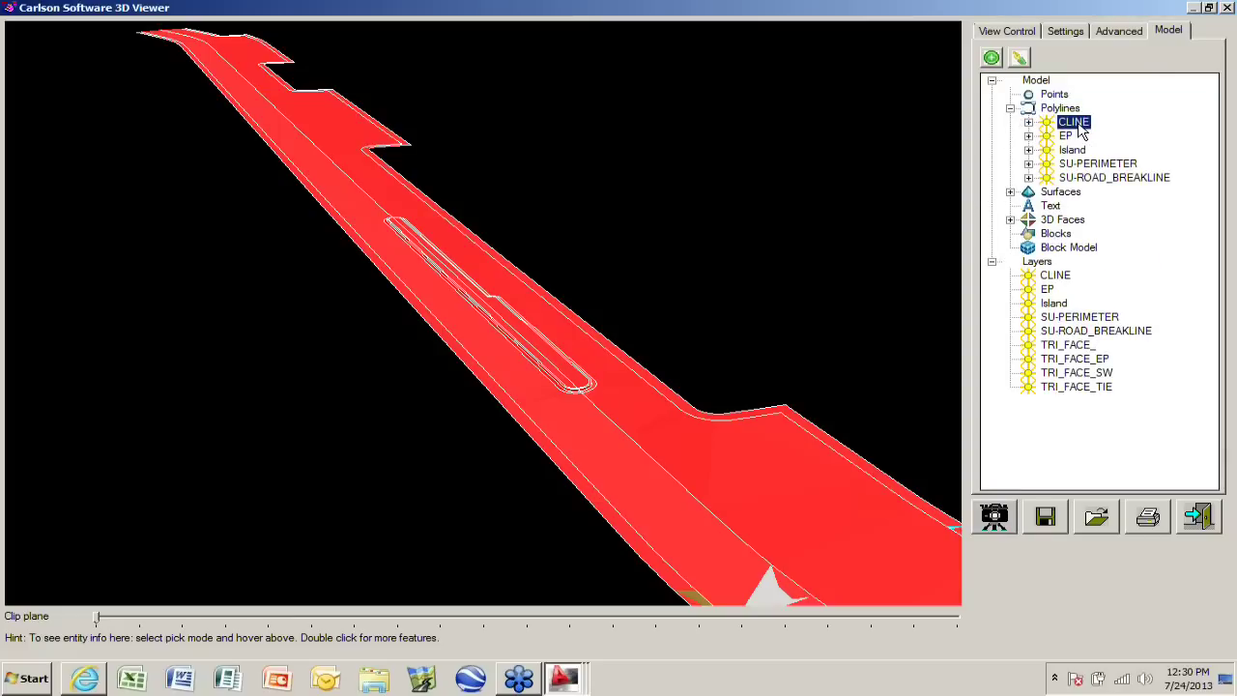
{"action": "right_click", "coordinate": [1080, 130]}
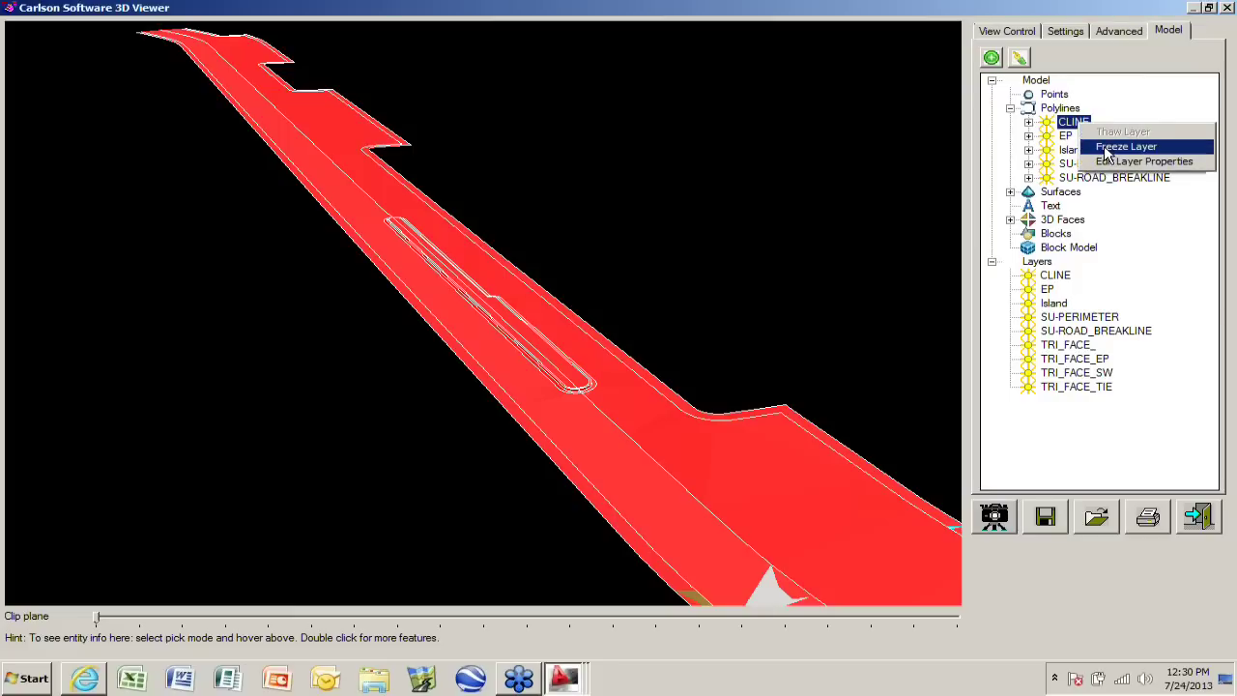
{"action": "left_click", "coordinate": [1120, 146]}
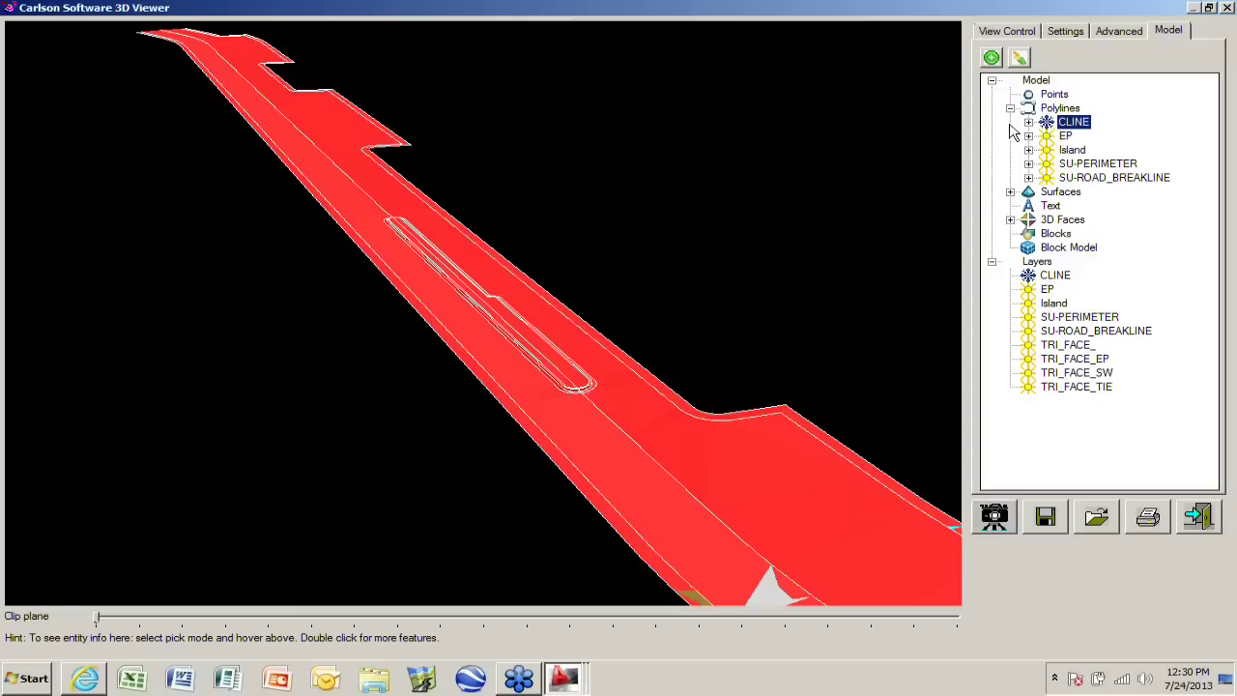
- Review the model's Island polylines, Text and 3D Faces categories and the EP entry under Layers
{"action": "left_click", "coordinate": [1073, 151]}
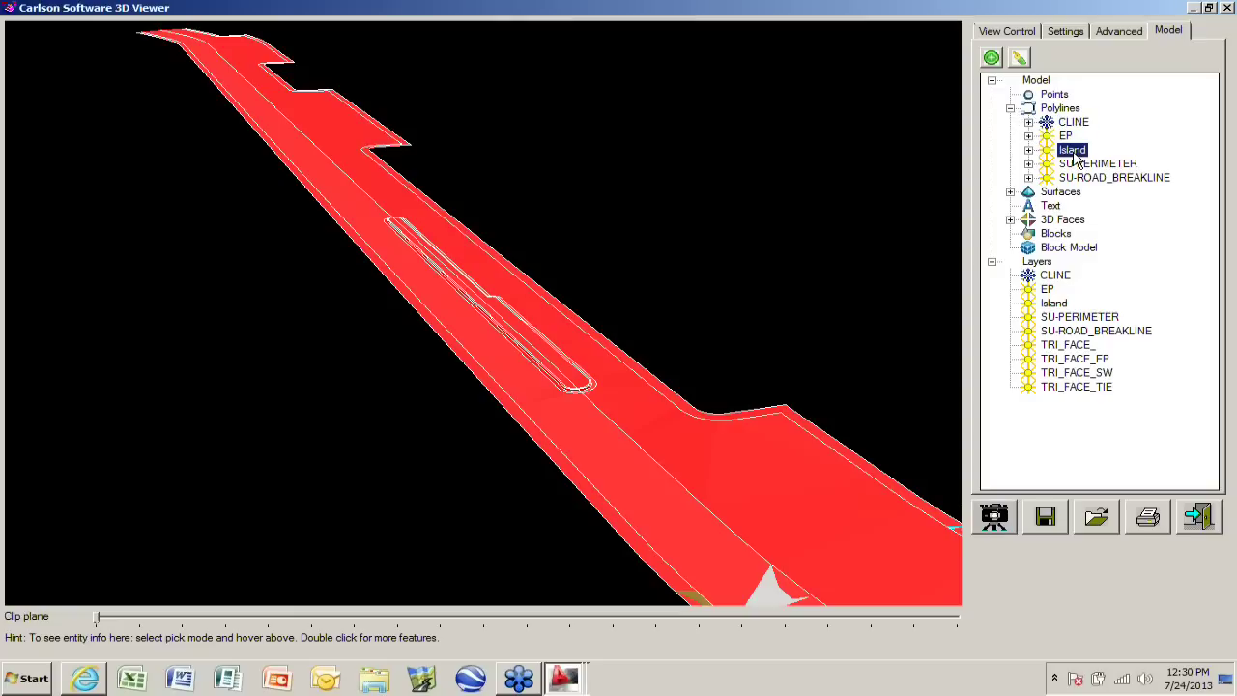
{"action": "left_click", "coordinate": [1055, 207]}
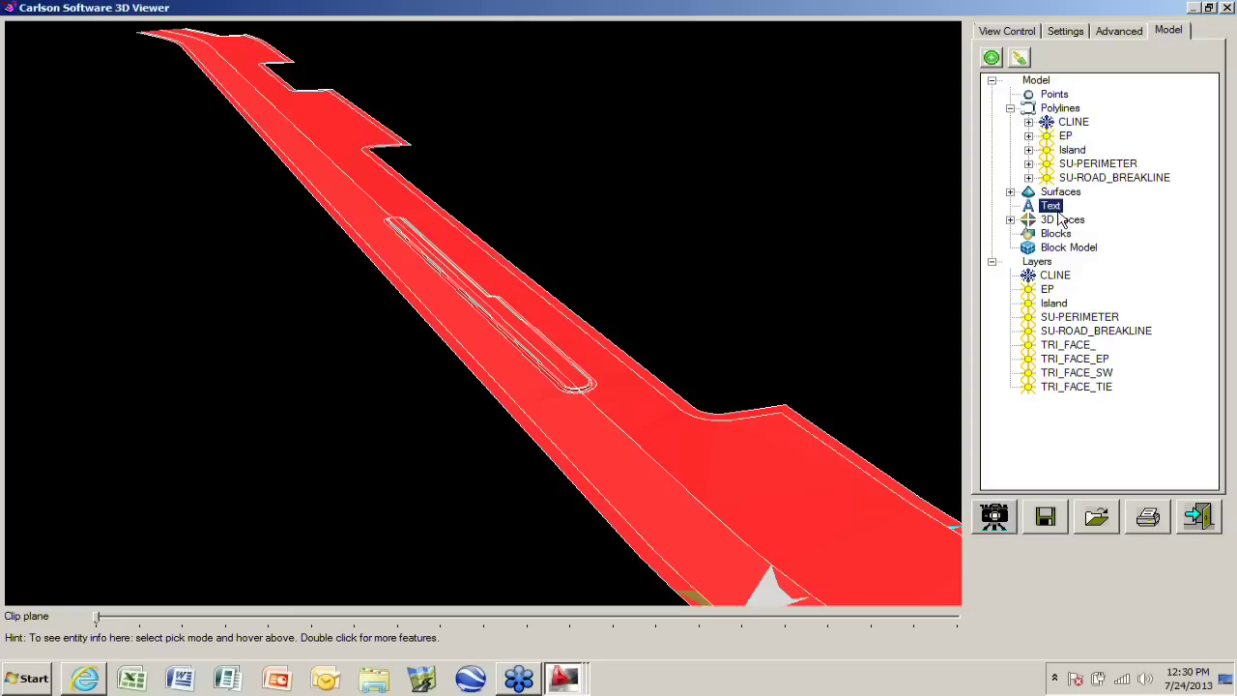
{"action": "left_click", "coordinate": [1067, 223]}
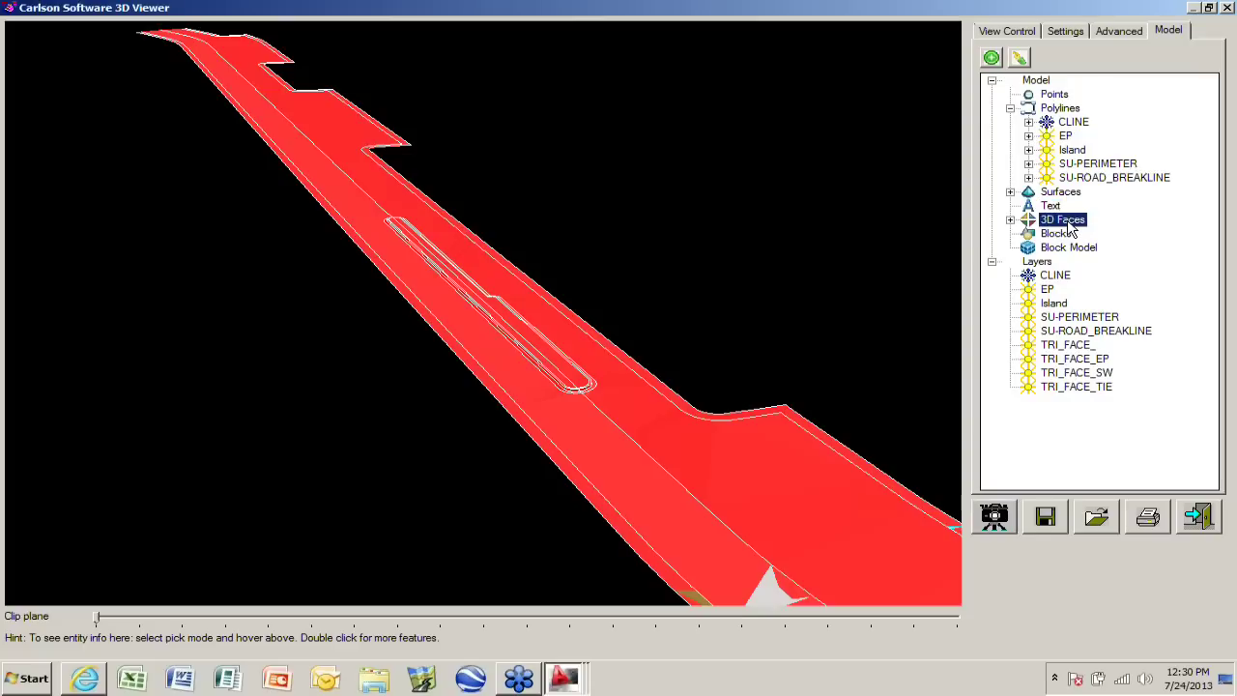
{"action": "left_click", "coordinate": [1042, 265]}
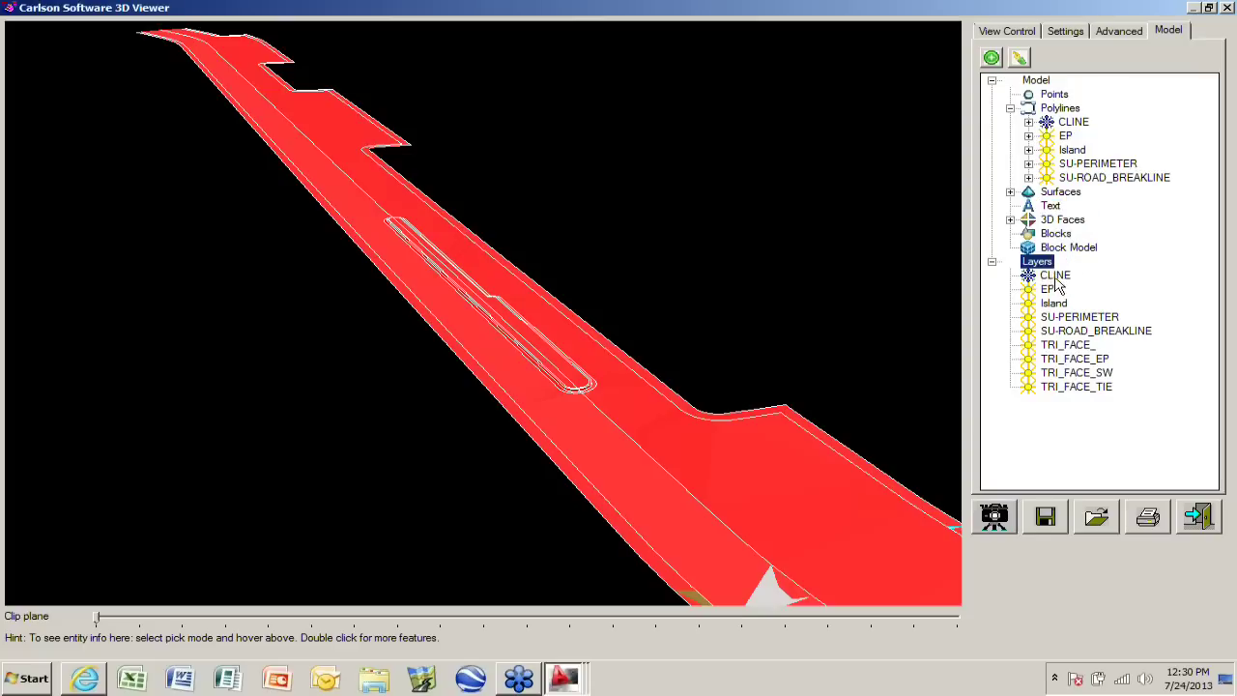
{"action": "left_click", "coordinate": [1037, 291]}
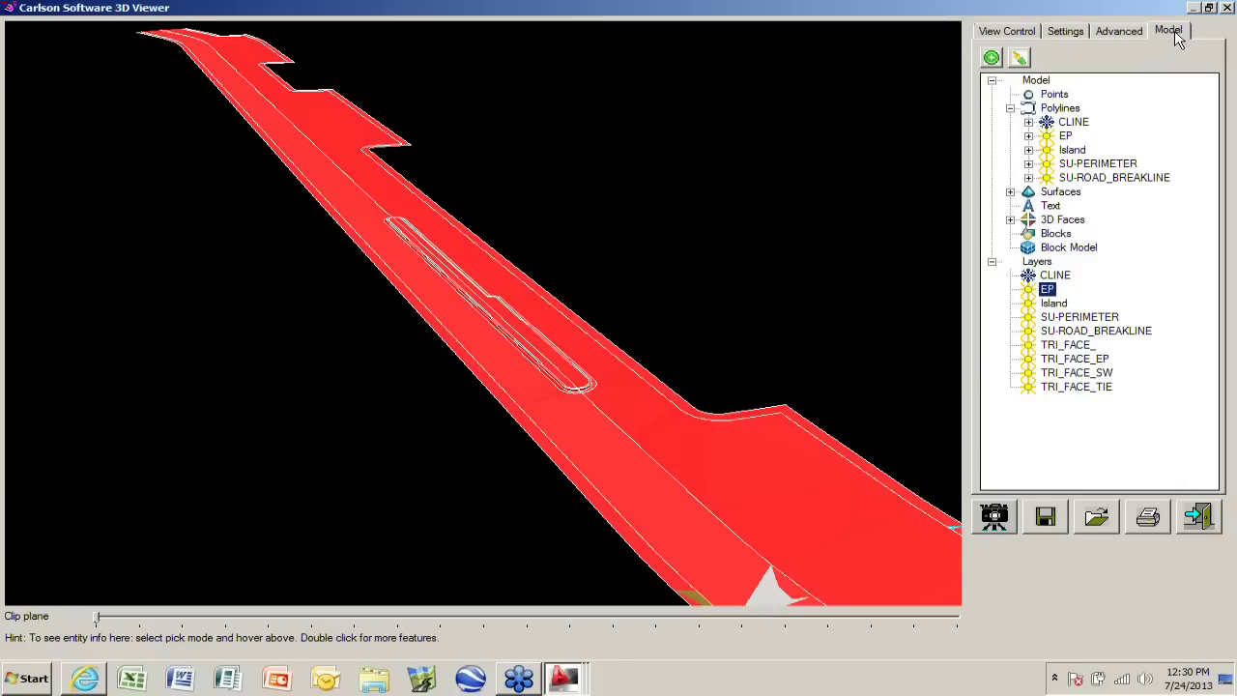
- Review the viewer's advanced, view control and display settings, and exit the 3D viewer
{"action": "left_click", "coordinate": [1113, 35]}
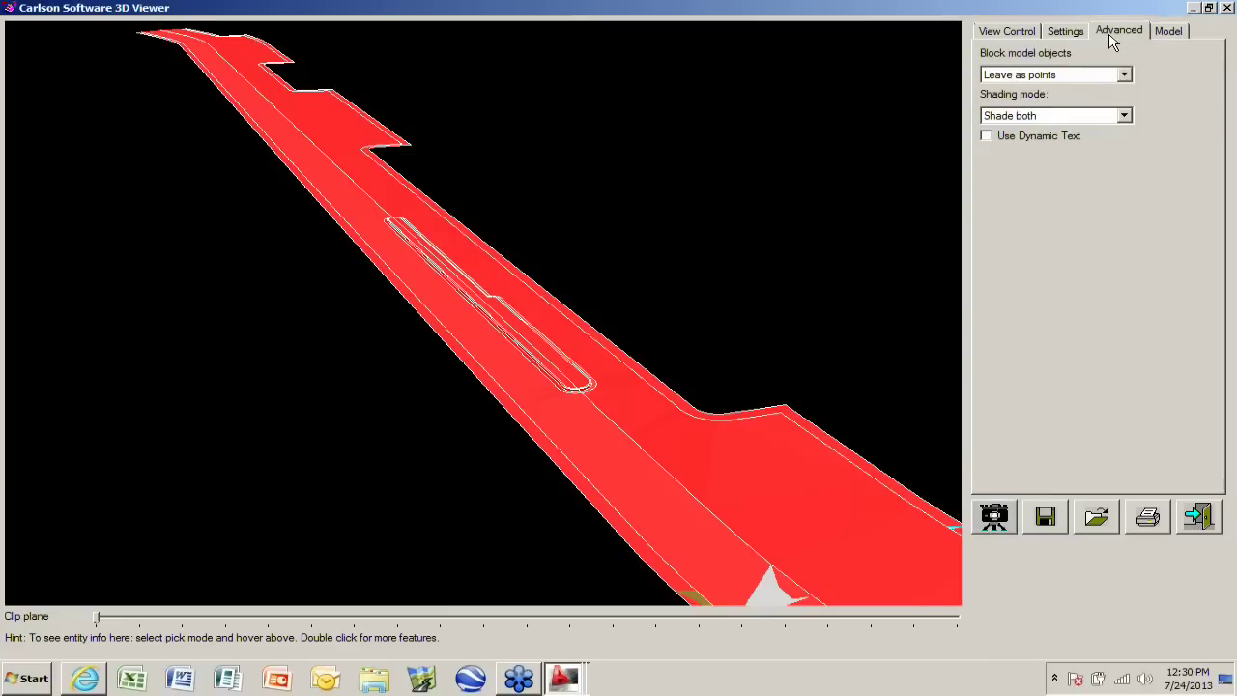
{"action": "left_click", "coordinate": [1066, 37]}
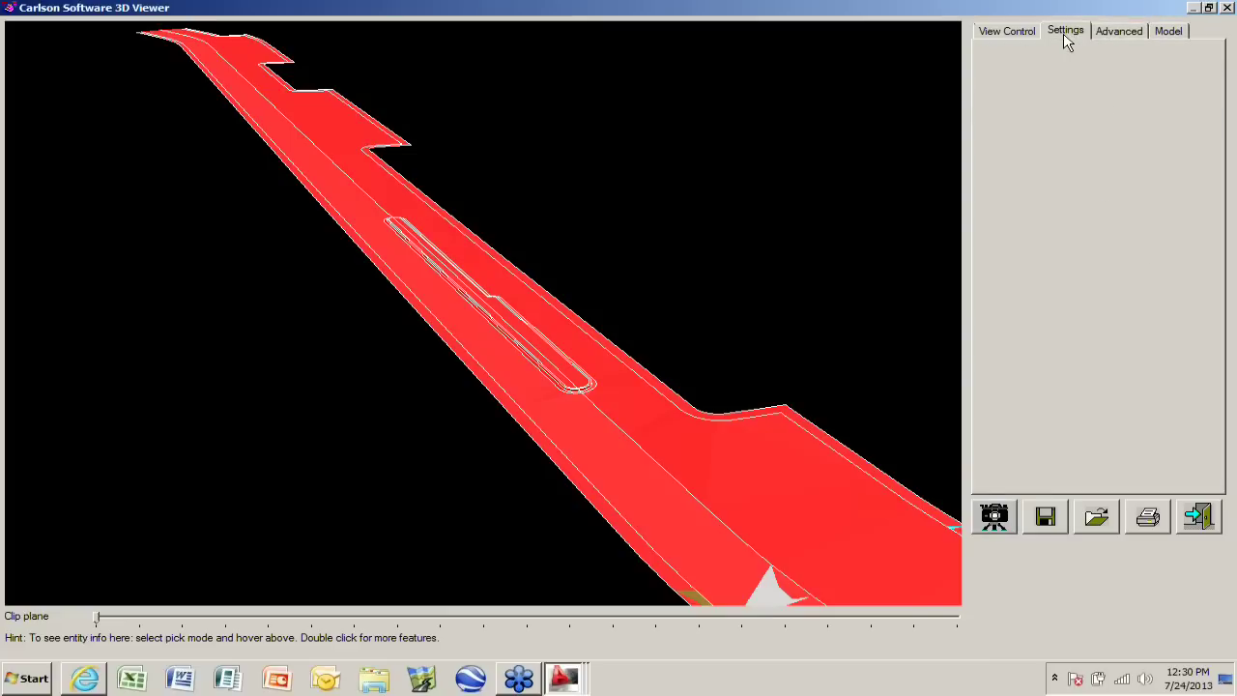
{"action": "left_click", "coordinate": [1018, 32]}
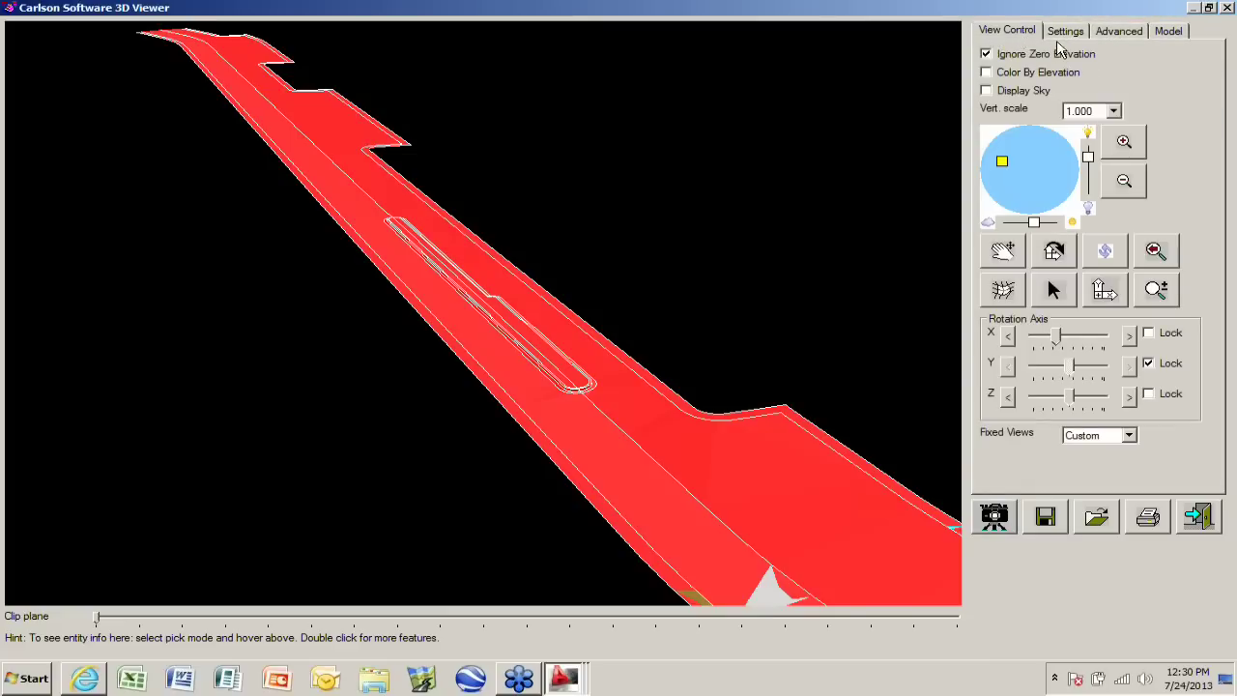
{"action": "left_click", "coordinate": [1061, 35]}
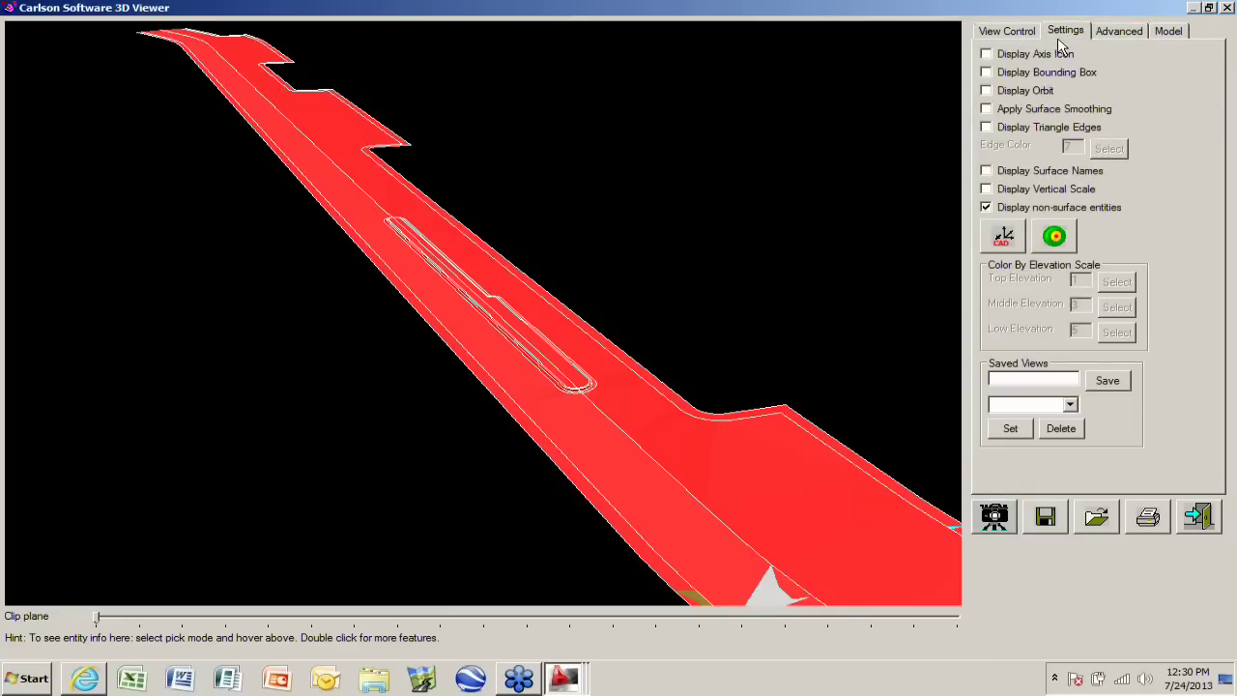
{"action": "left_click", "coordinate": [1204, 521]}
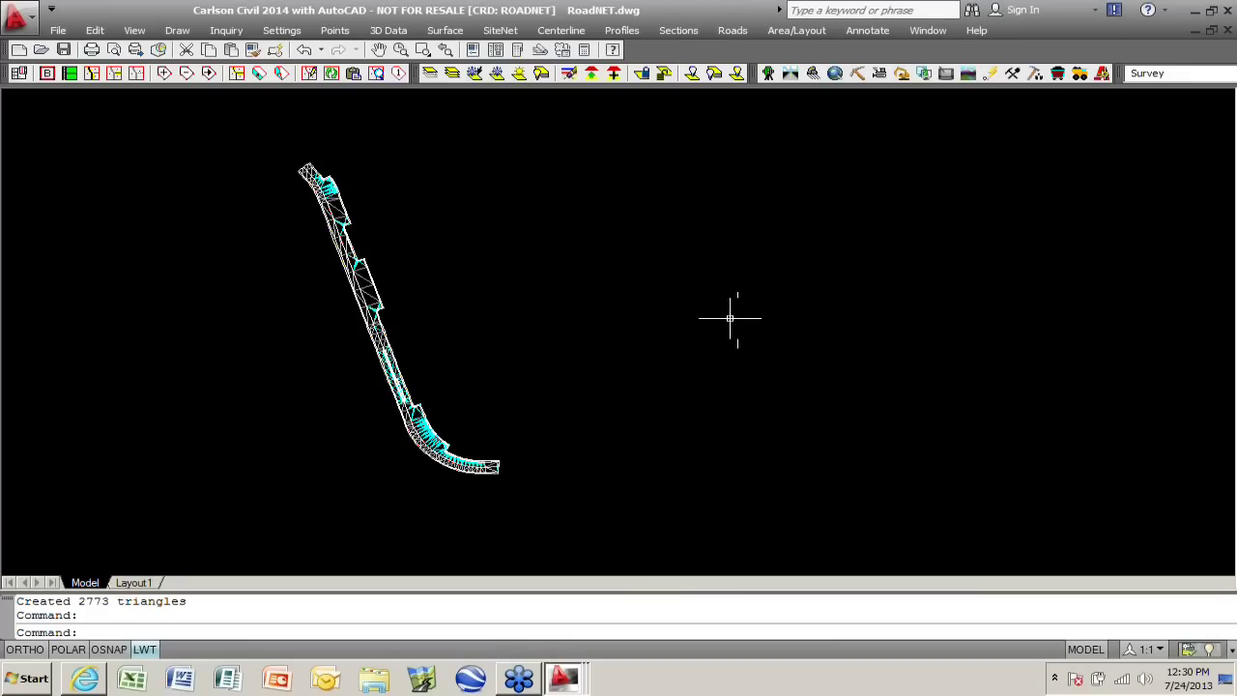
- Review the available polyline offset commands, including Median Offset, Variable Offset and Buffer Offset
{"action": "scroll", "coordinate": [633, 394], "scroll_direction": "down", "scroll_amount": 1}
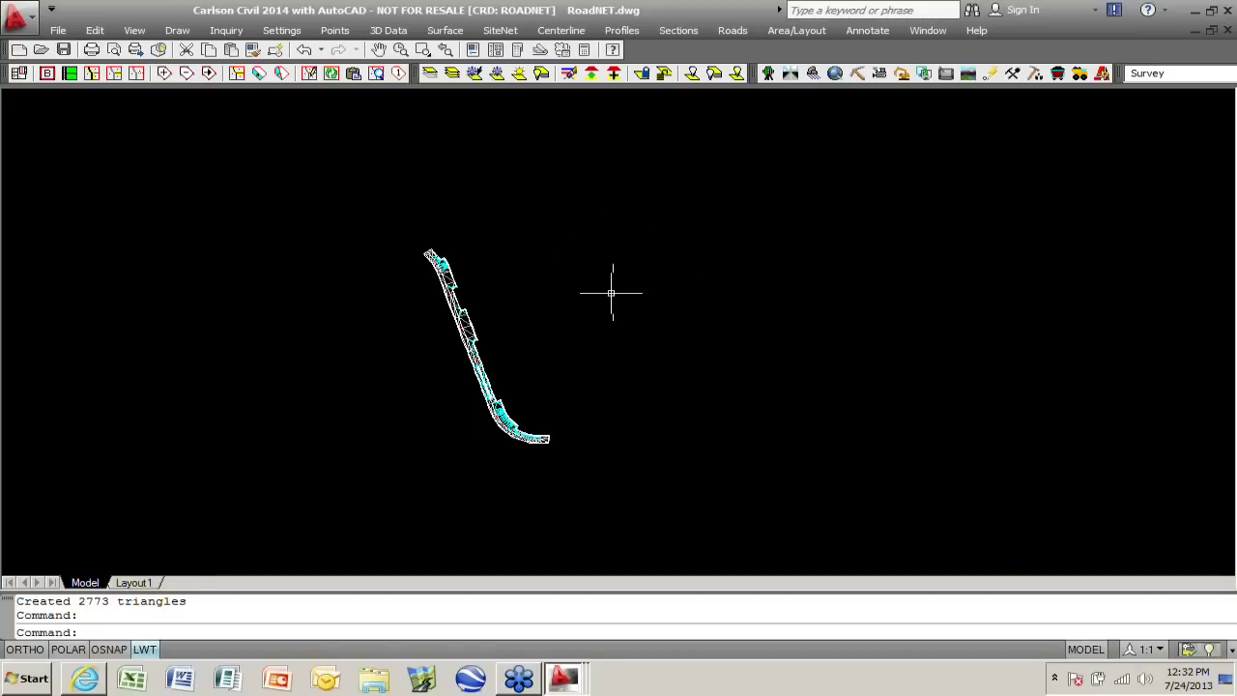
{"action": "scroll", "coordinate": [453, 357], "scroll_direction": "up", "scroll_amount": 1}
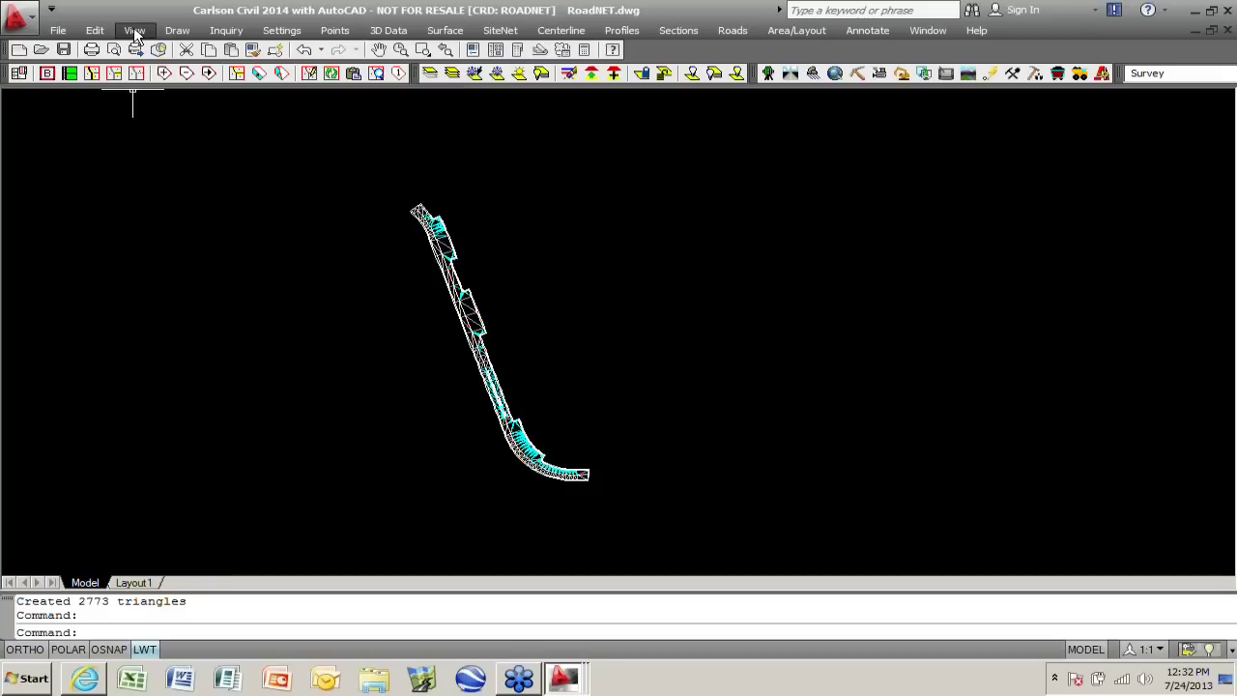
{"action": "left_click", "coordinate": [95, 30]}
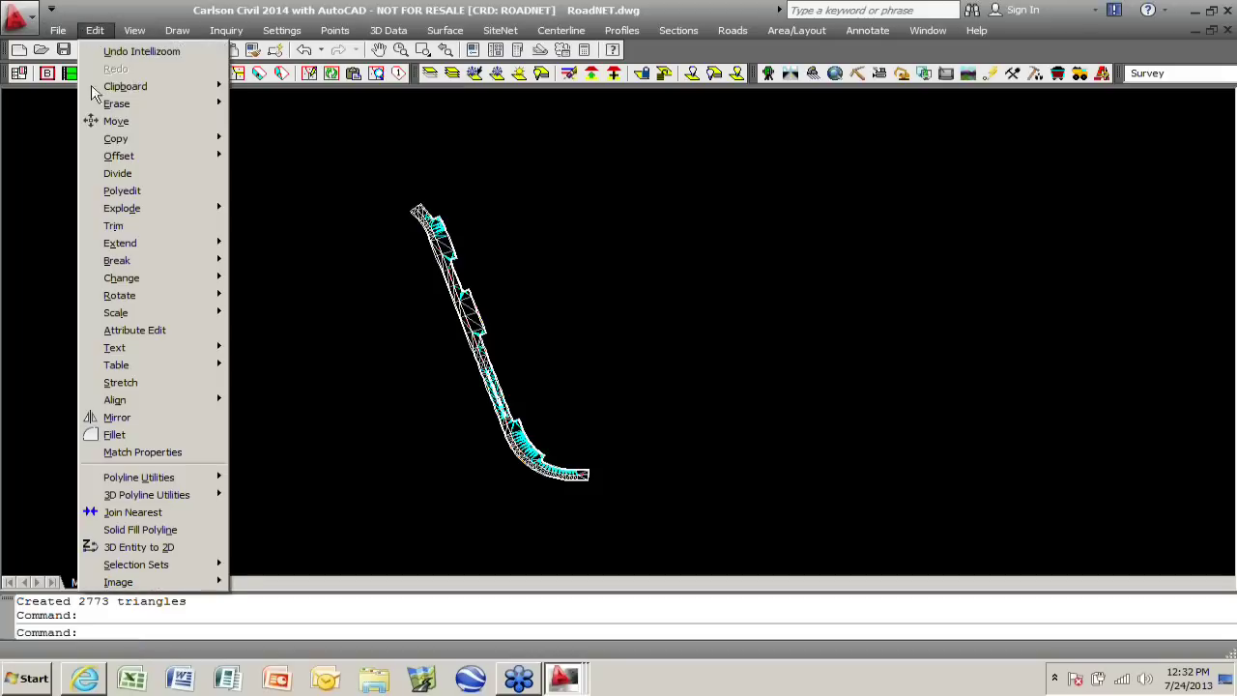
{"action": "mouse_move", "coordinate": [122, 158]}
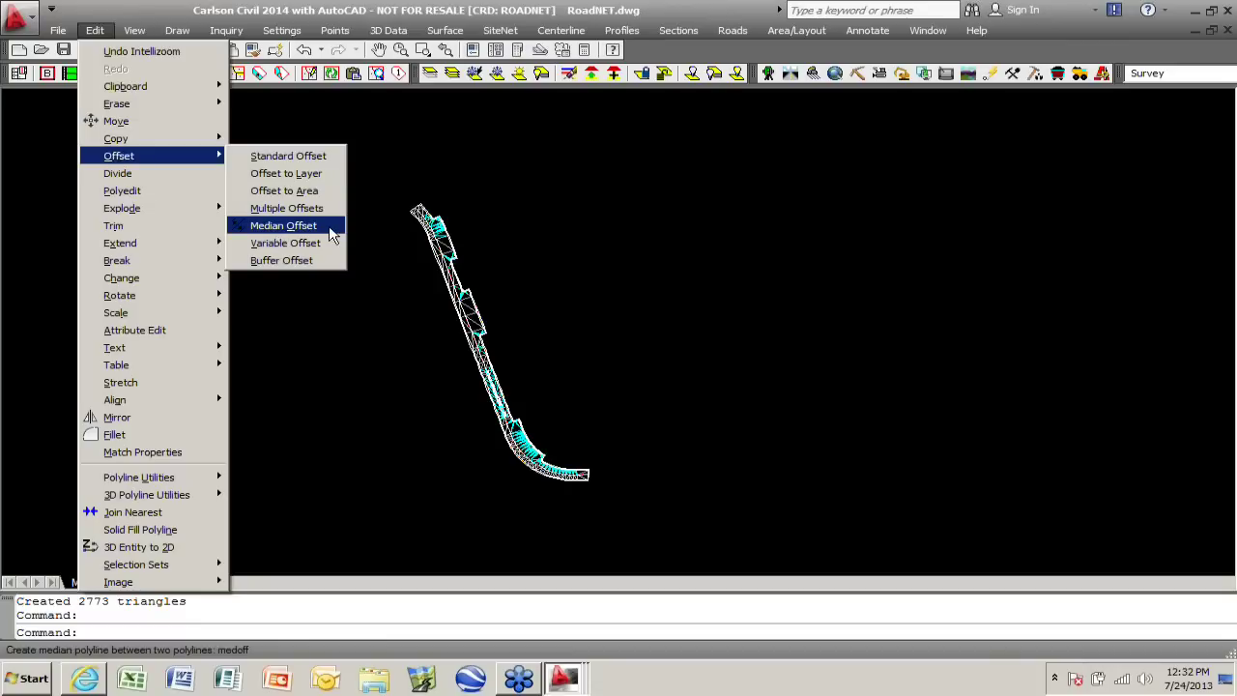